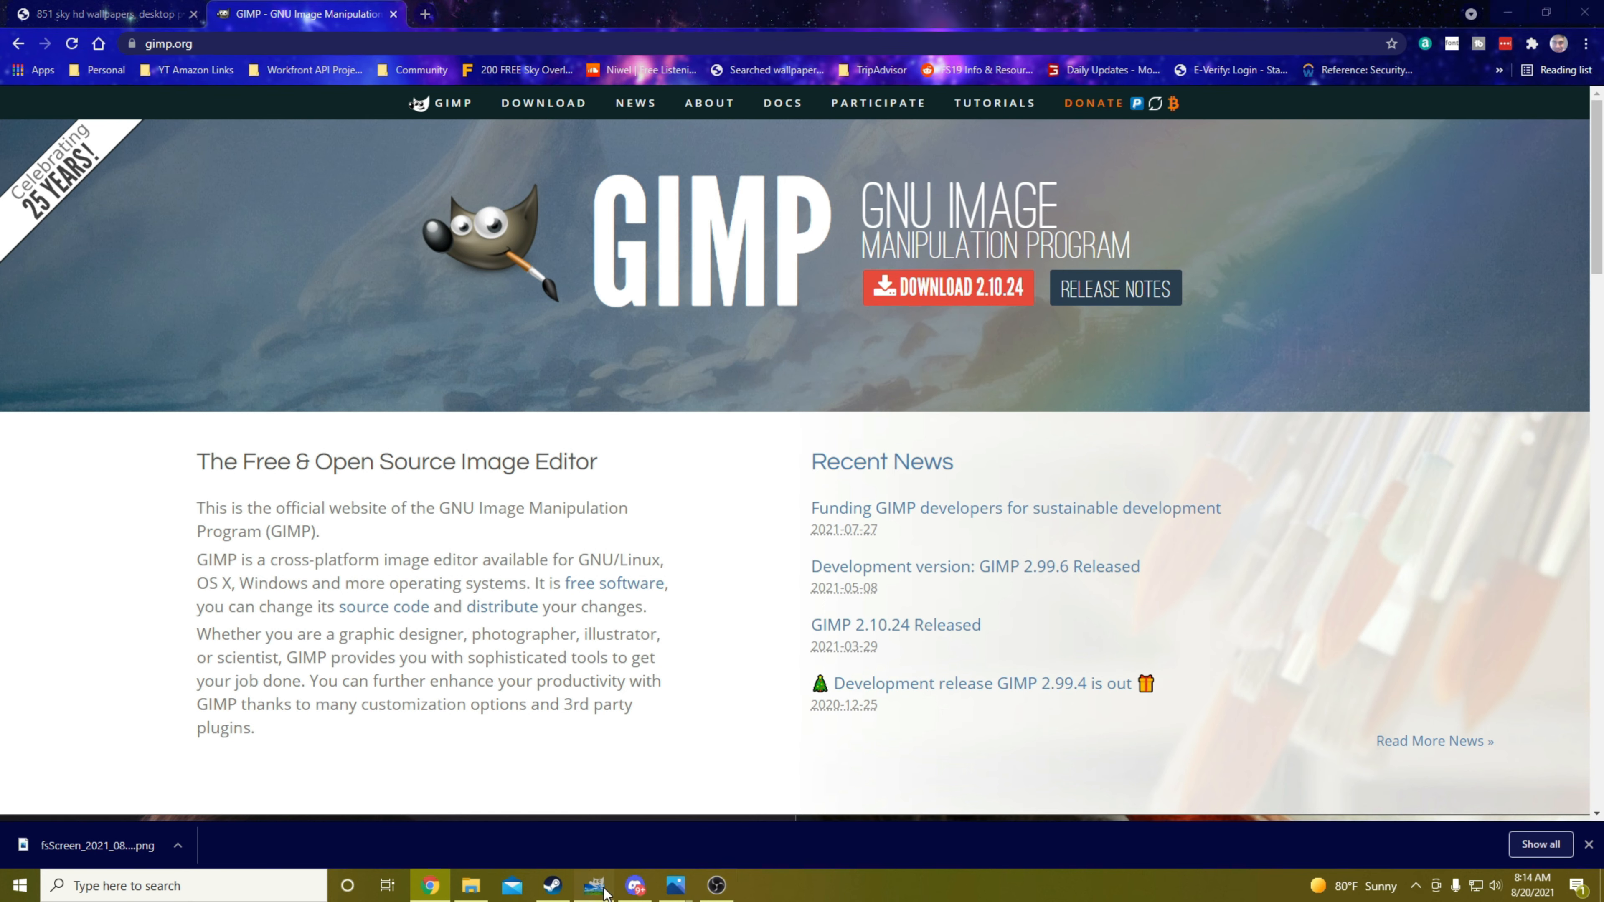
left_click(583, 896)
left_click(470, 886)
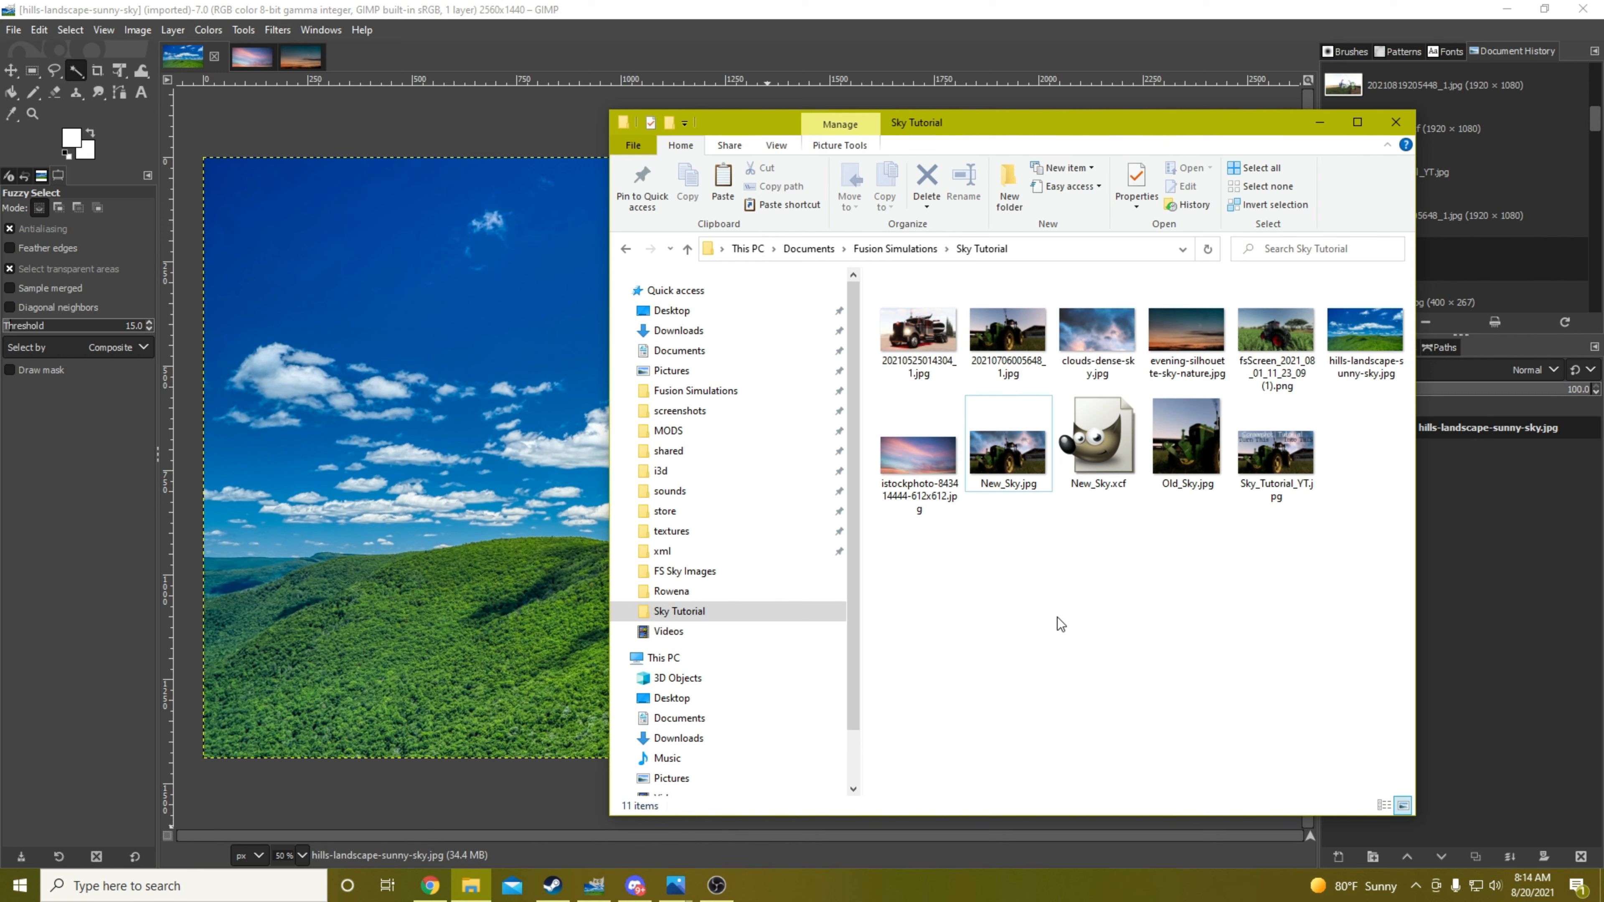
left_click(1007, 335)
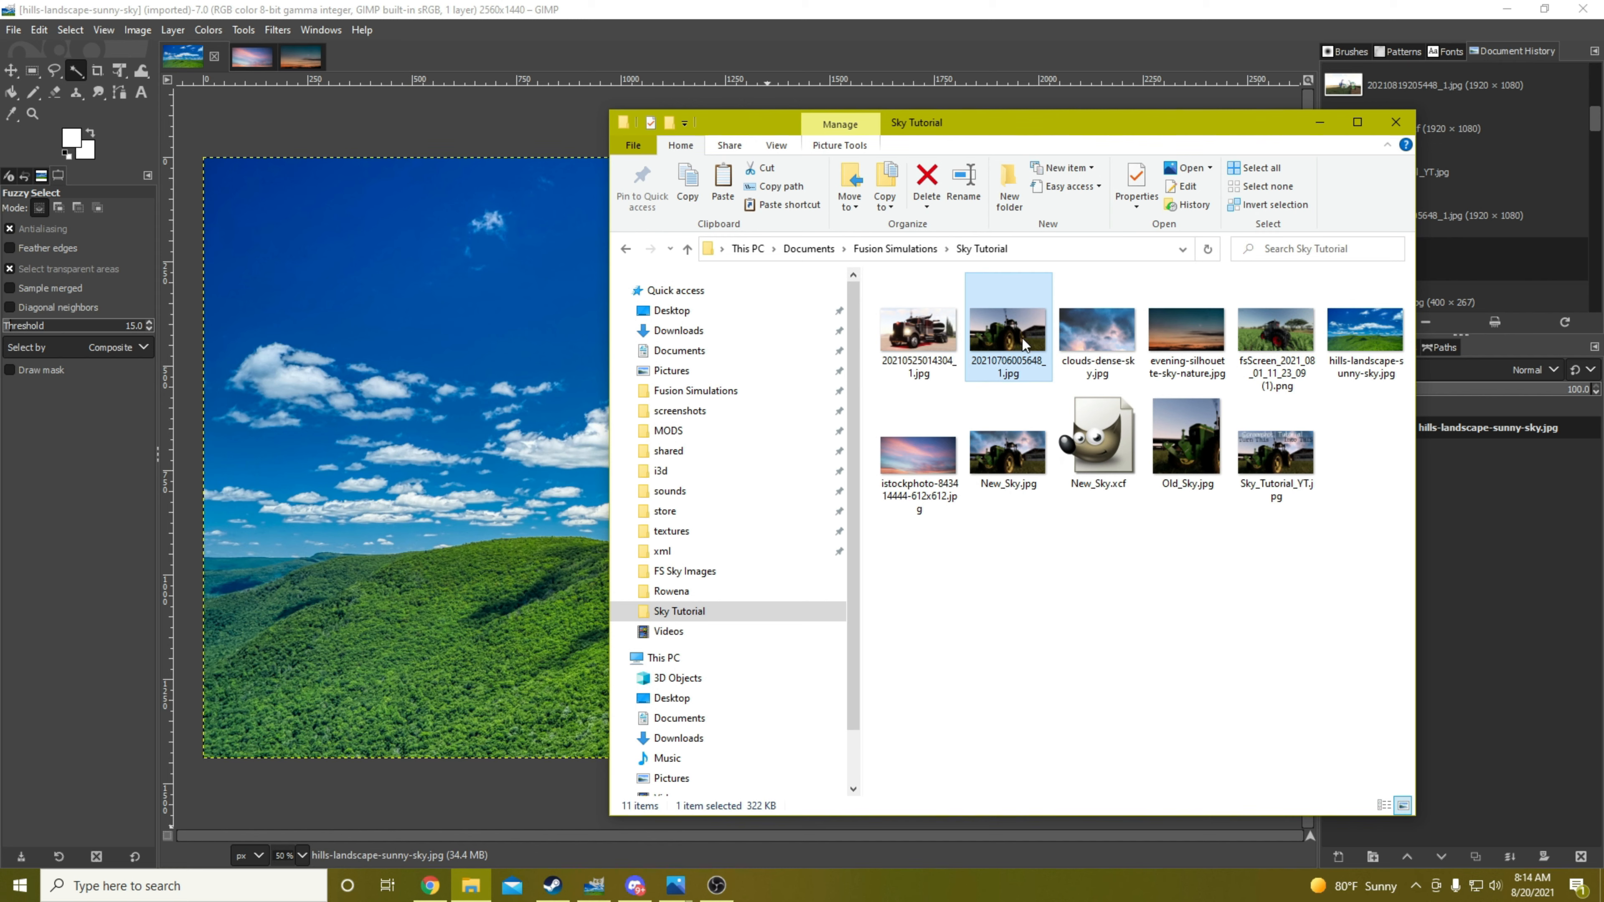
right_click(1022, 337)
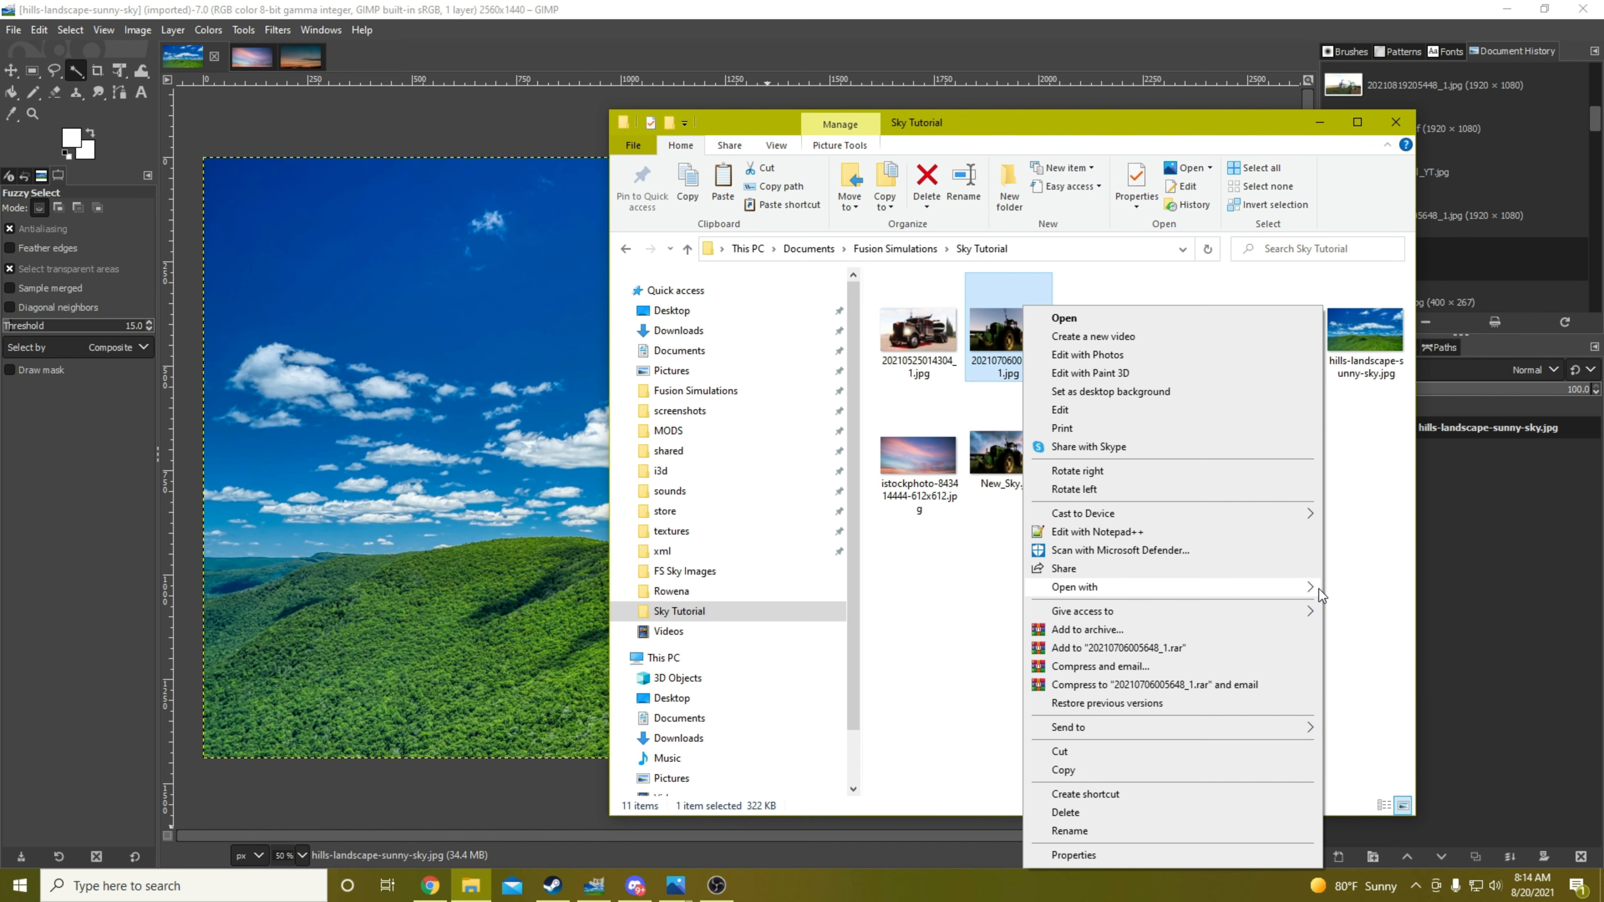
left_click(1362, 597)
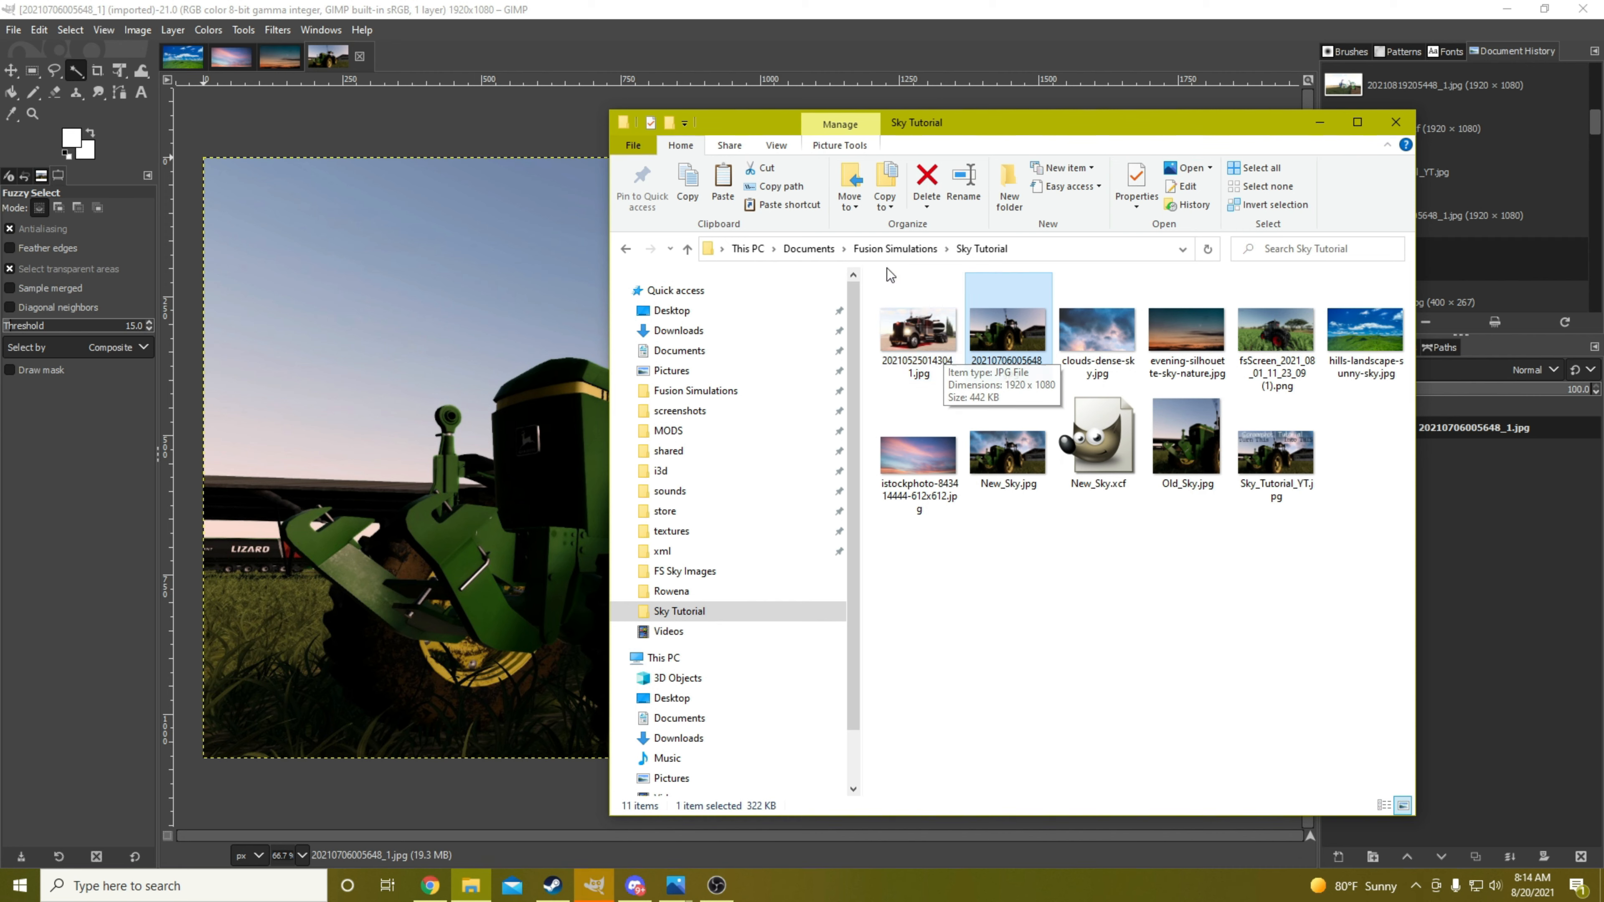
left_click(721, 9)
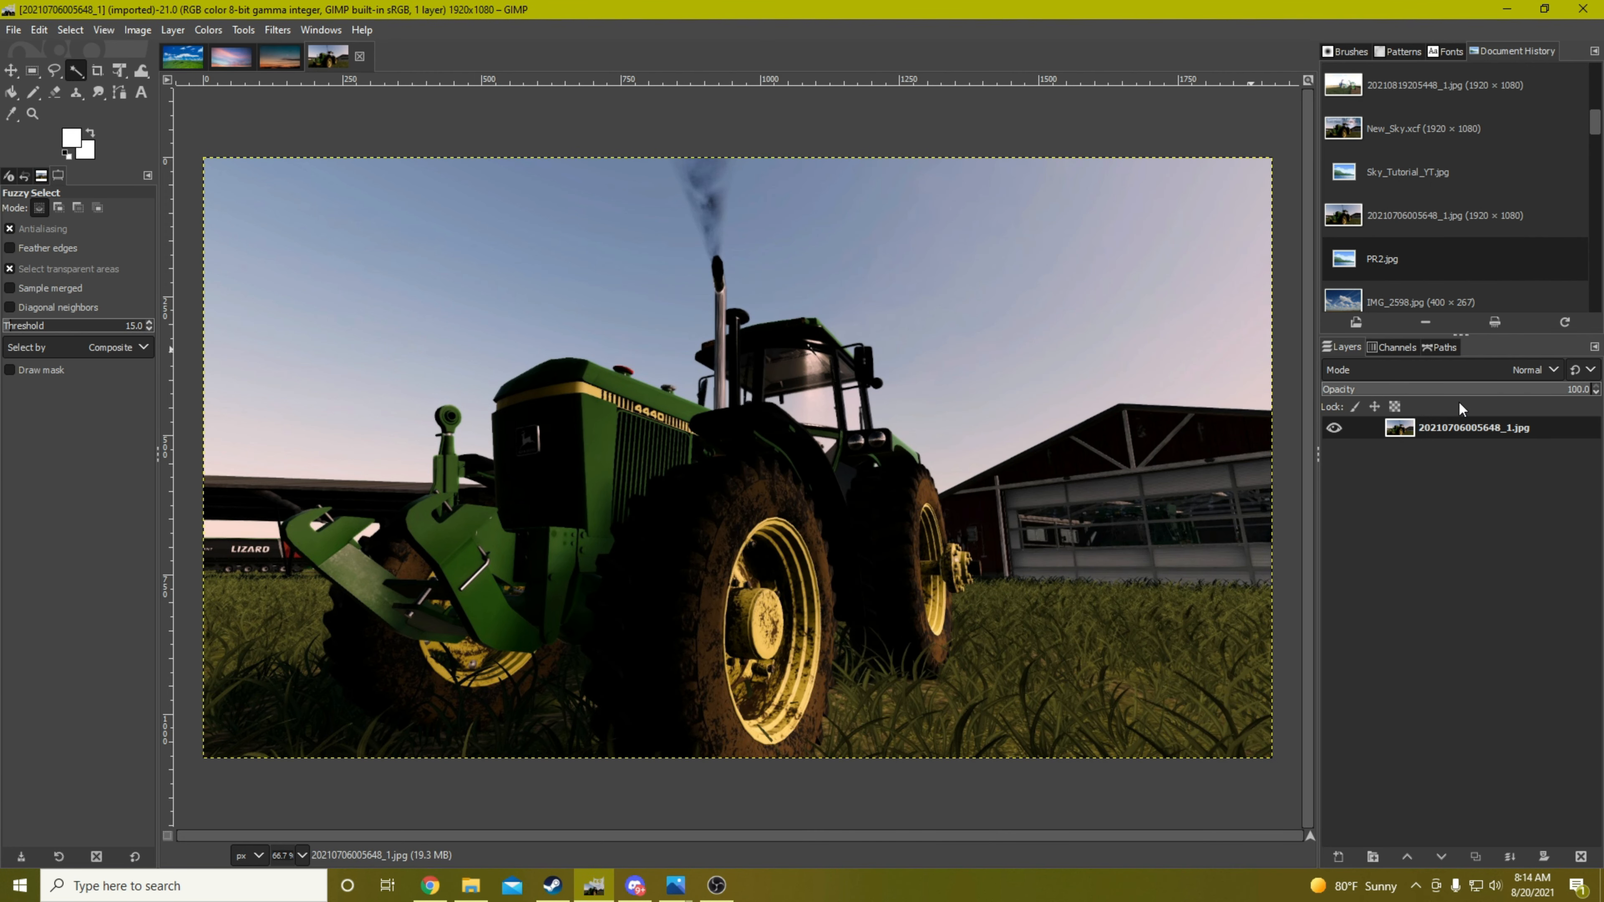
Add an alpha channel to the tractor photo's layer
right_click(1449, 426)
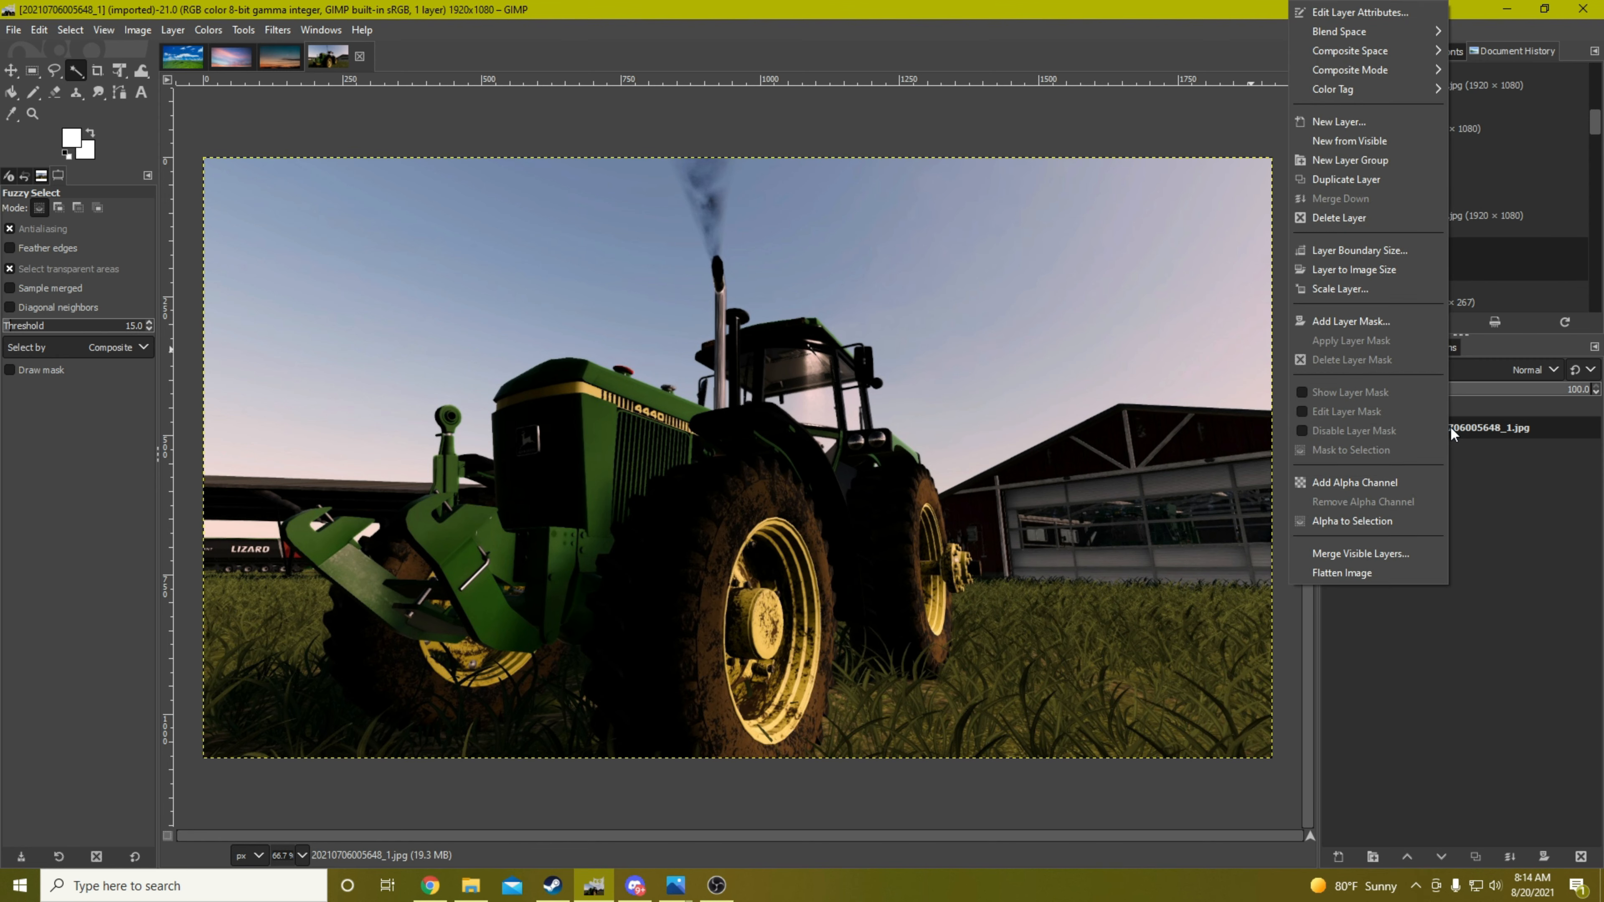
left_click(1375, 486)
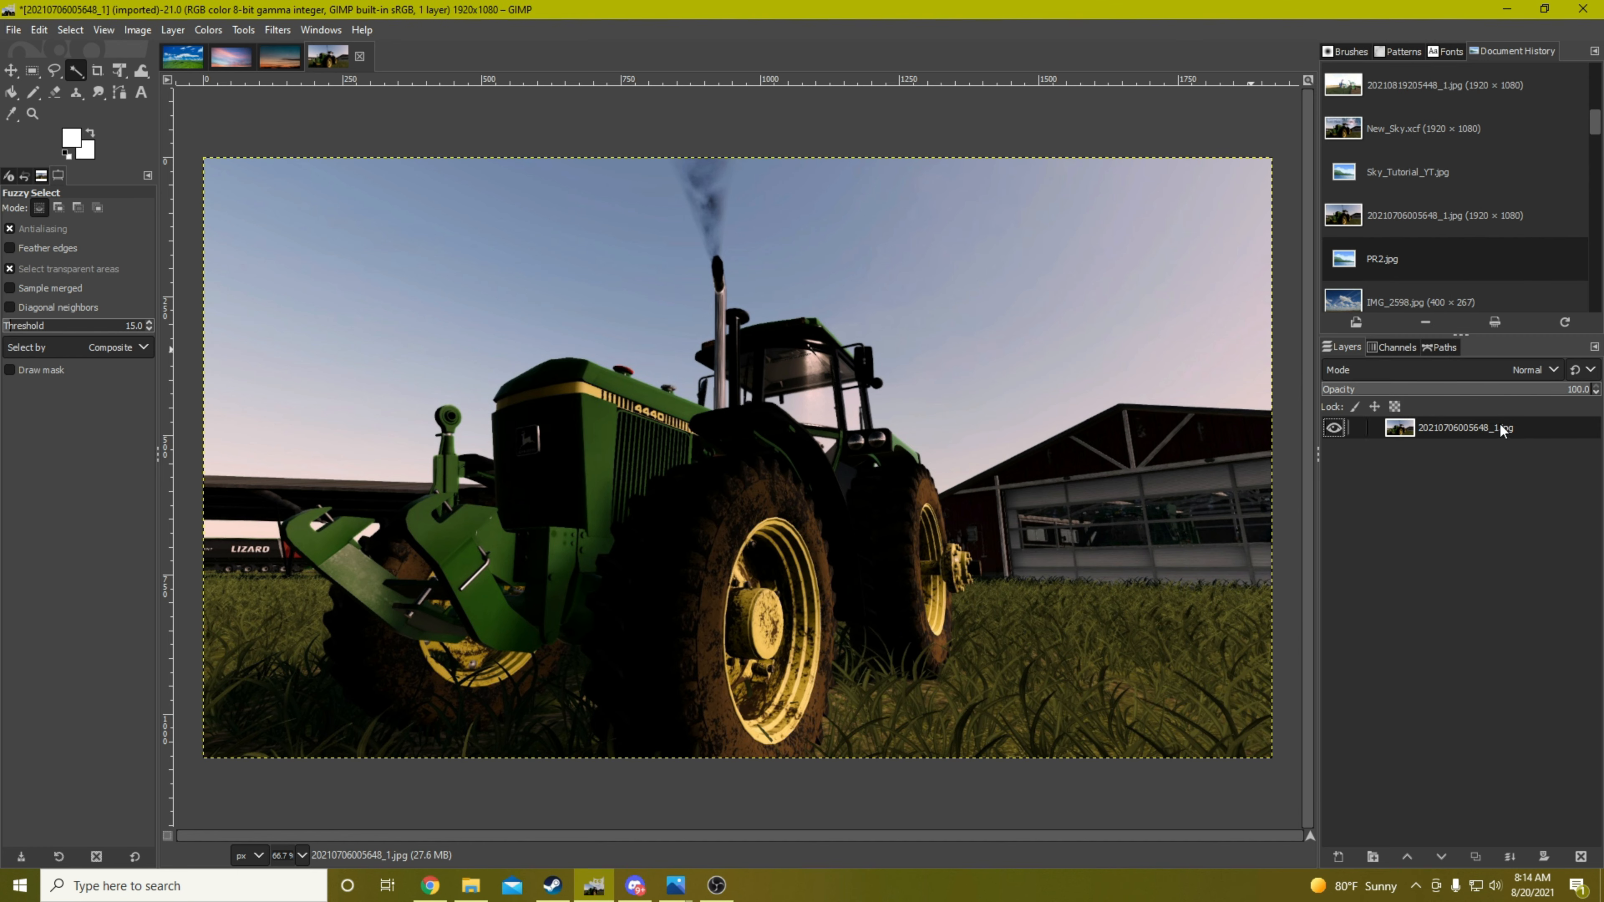
right_click(1453, 426)
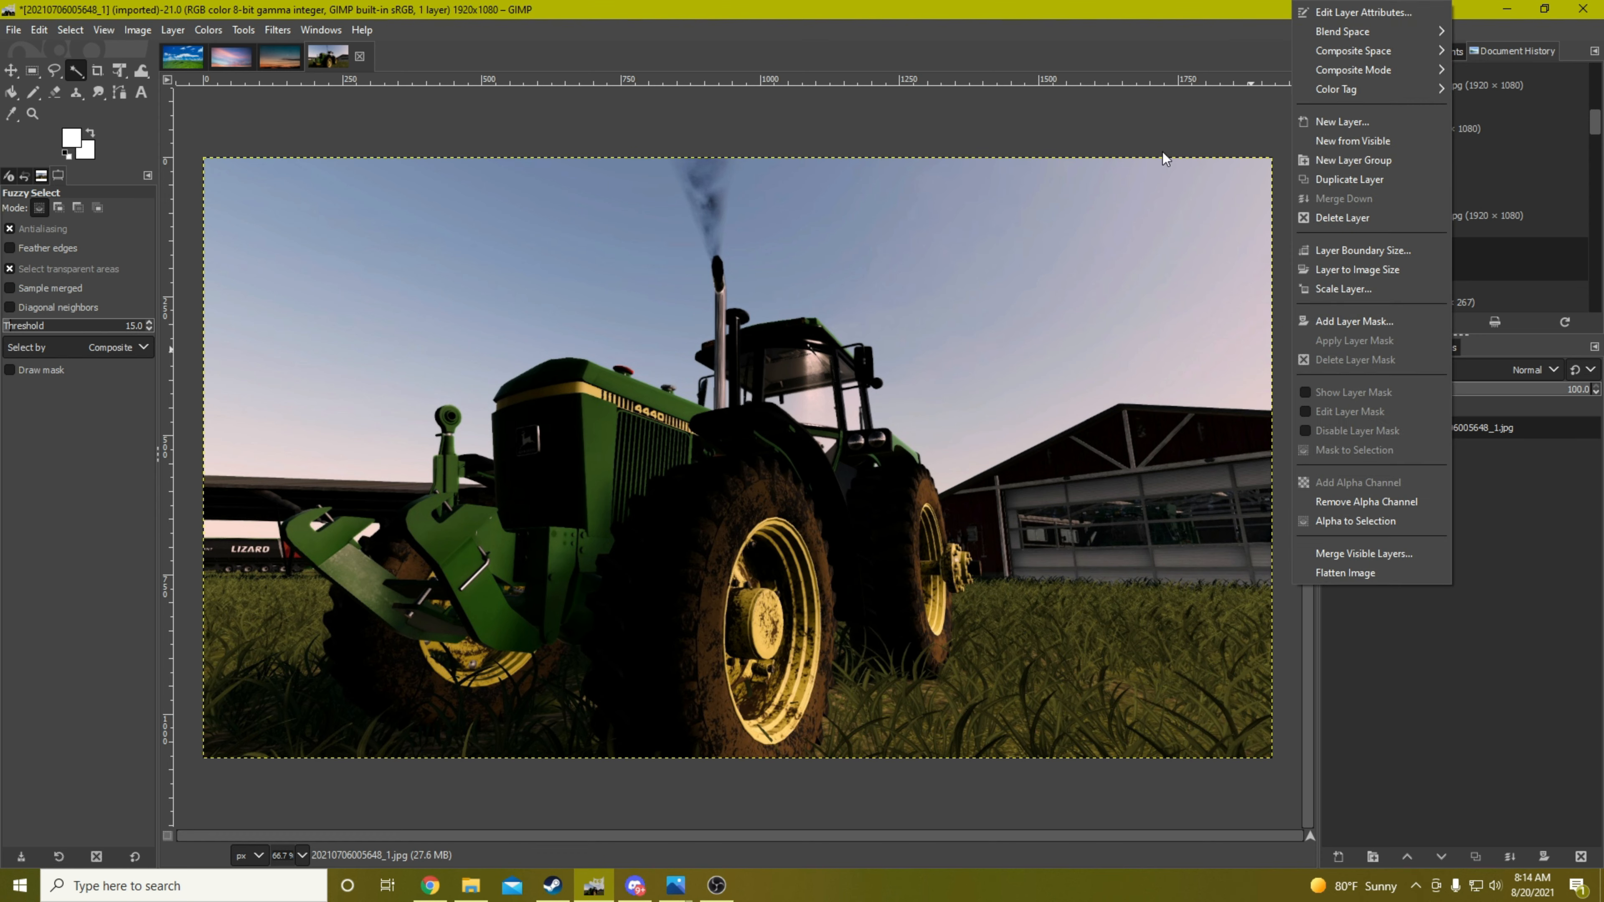
left_click(1120, 17)
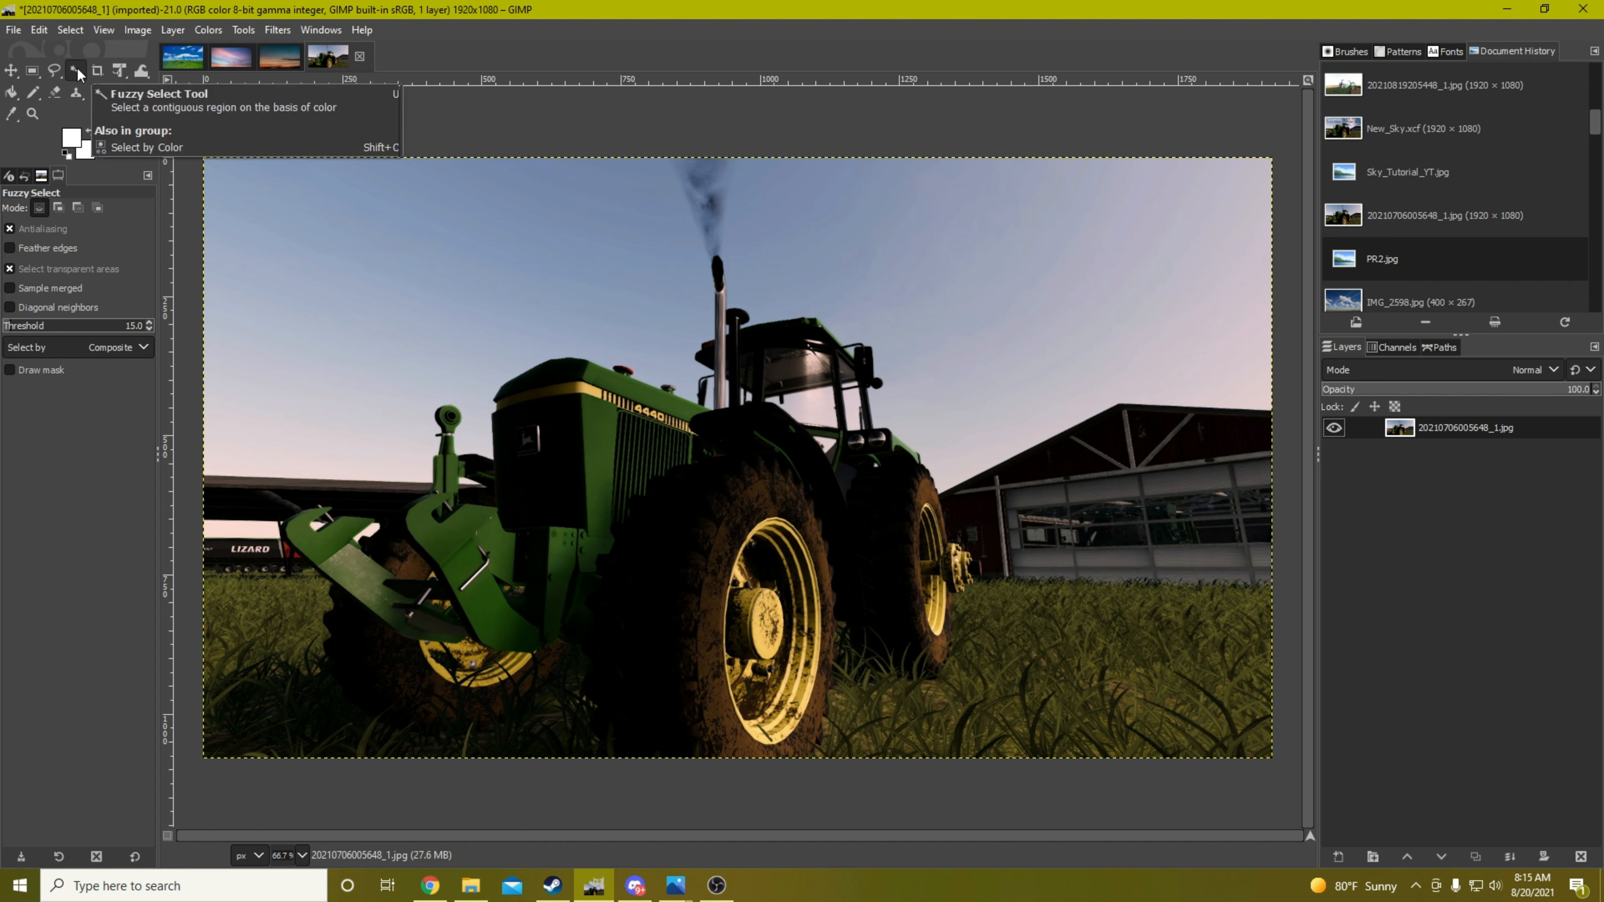
With Fuzzy Select at a threshold of 20, select the whole open sky around the tractor, adding each remaining region to the selection
left_click(148, 322)
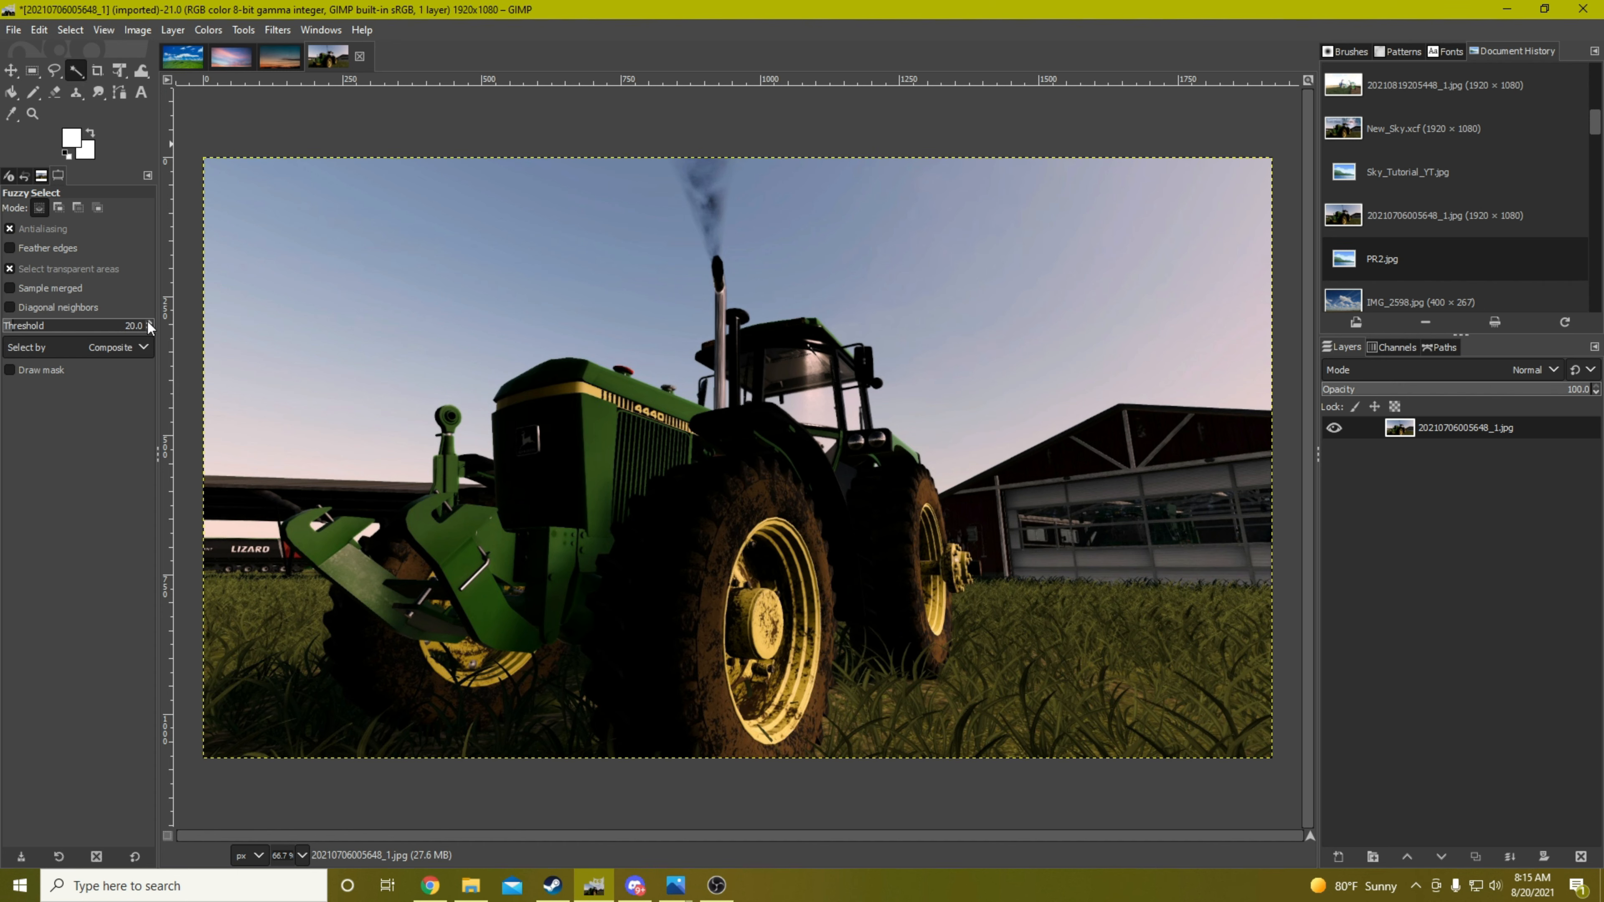
left_click(461, 290)
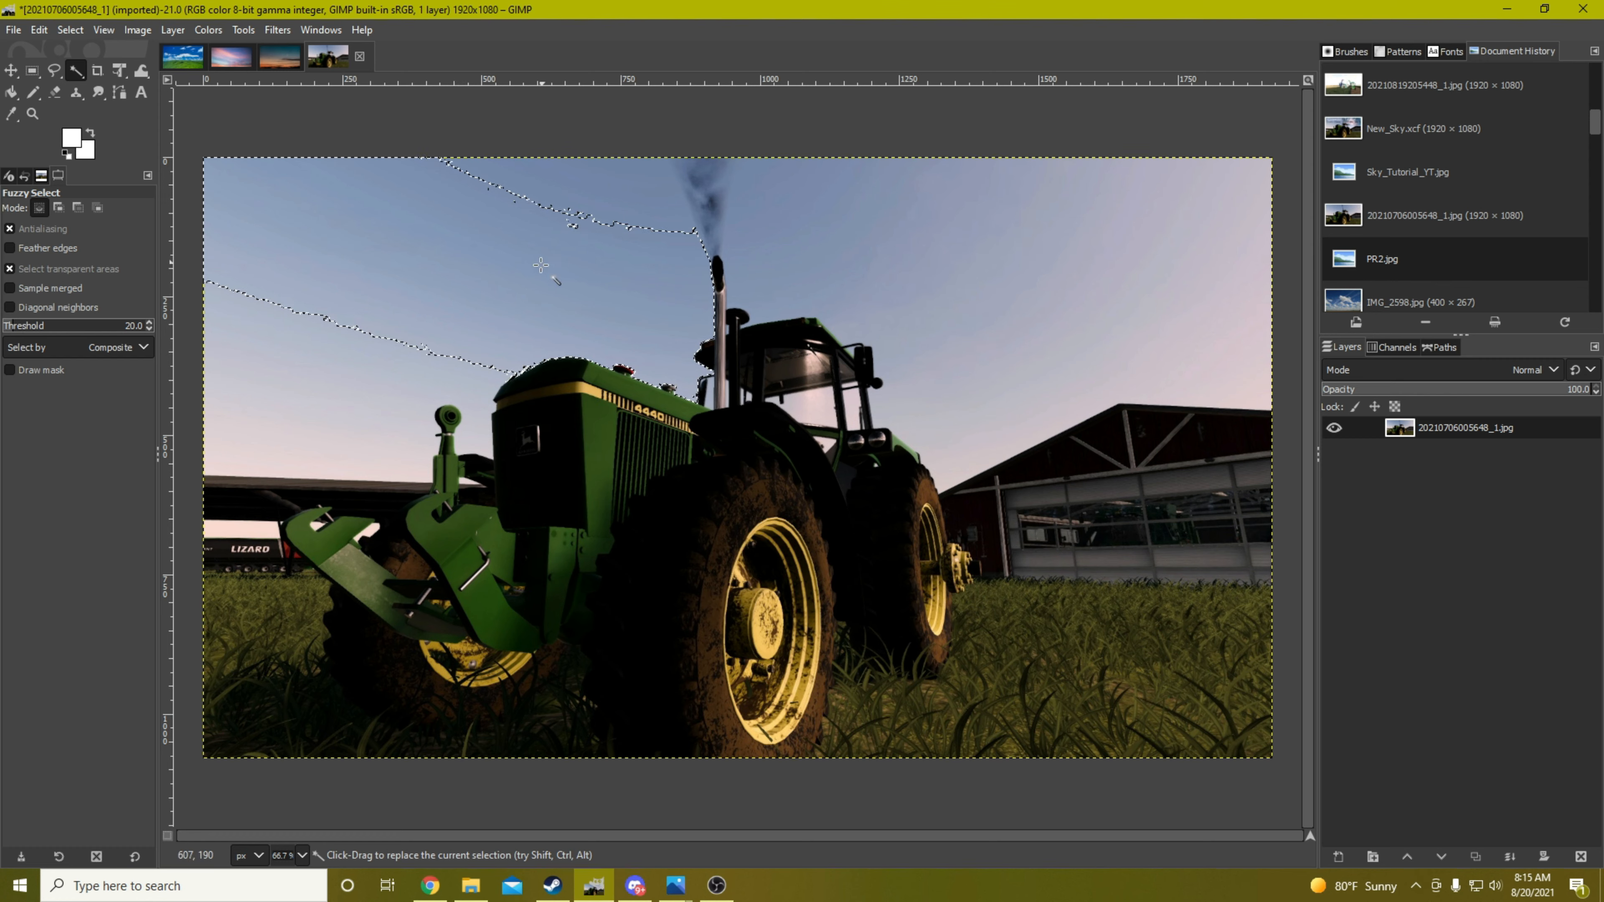
key("shift")
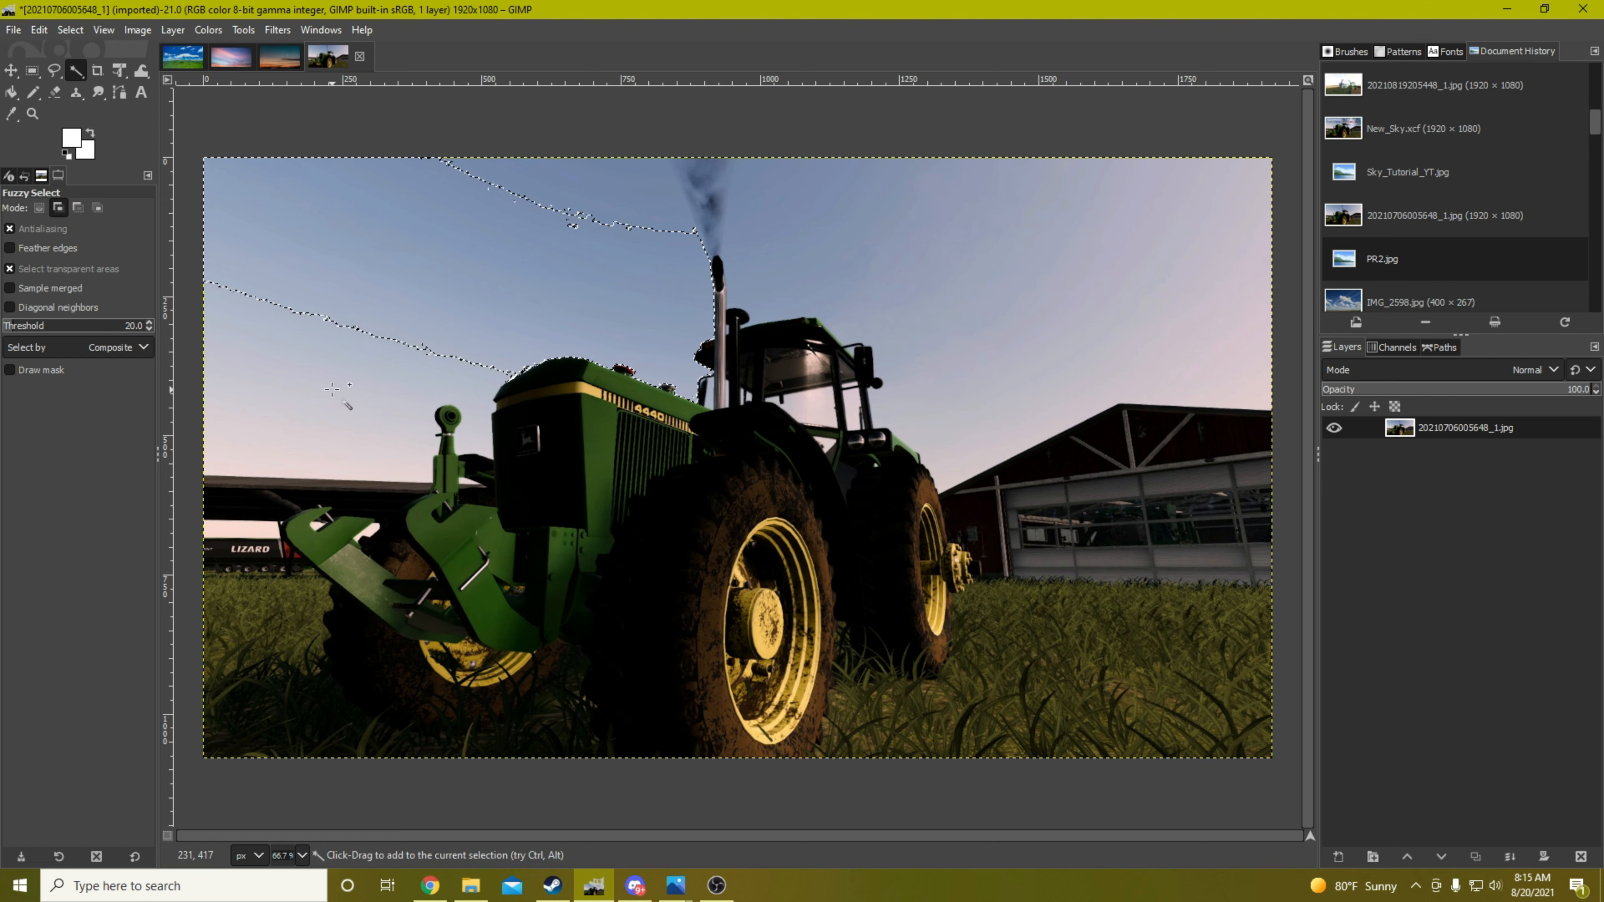
left_click(328, 390, "shift")
left_click(607, 186)
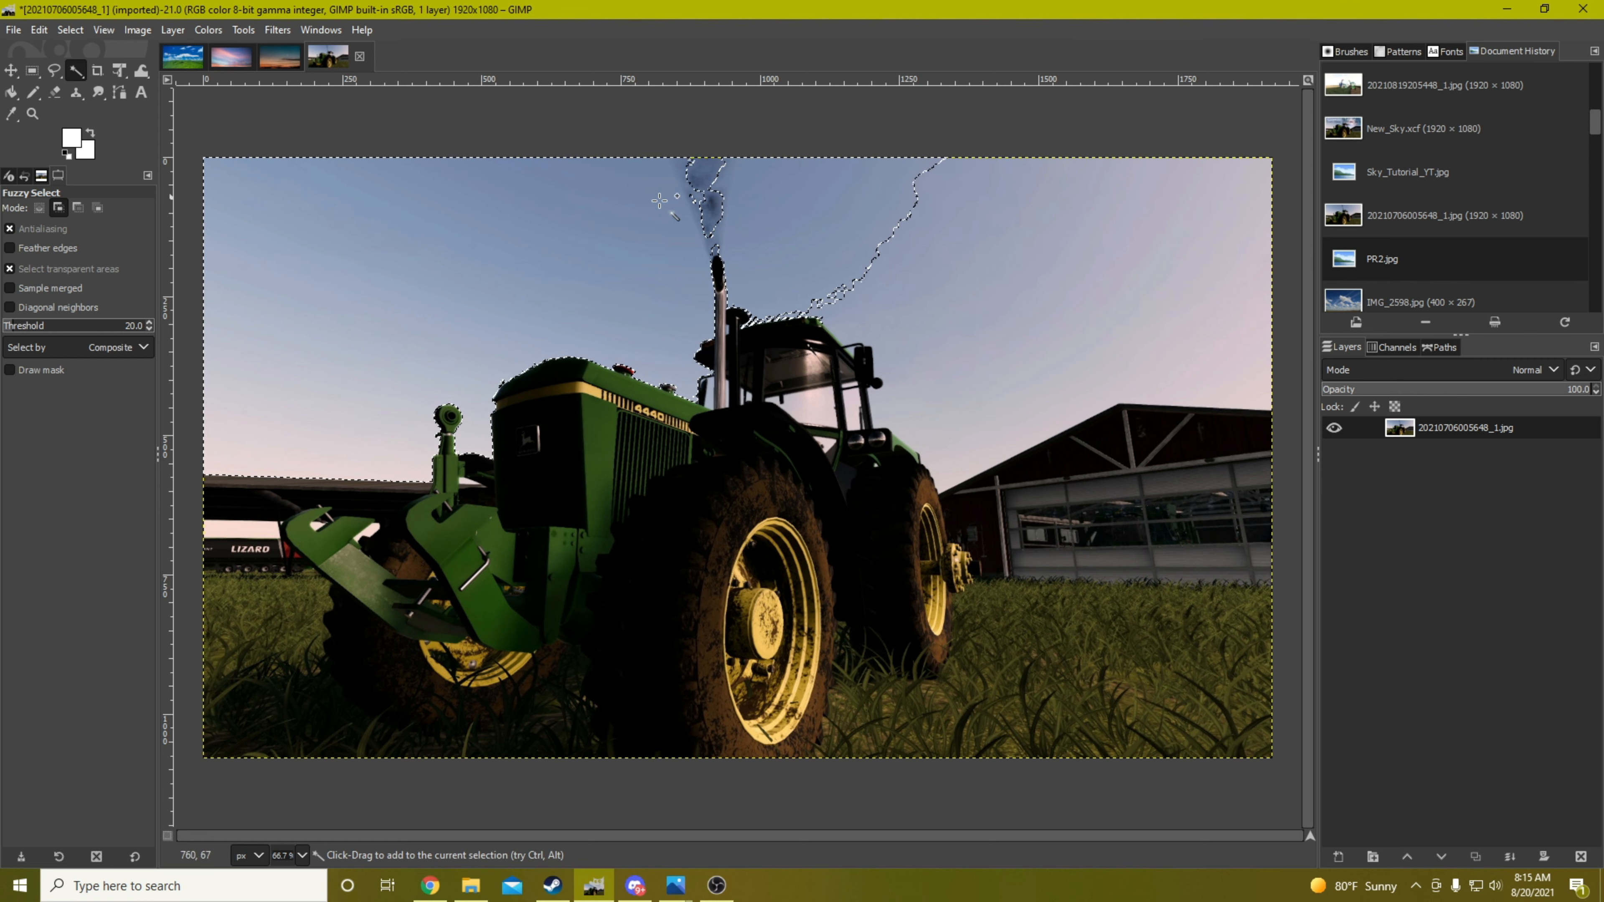
left_click(850, 220)
left_click(1099, 269)
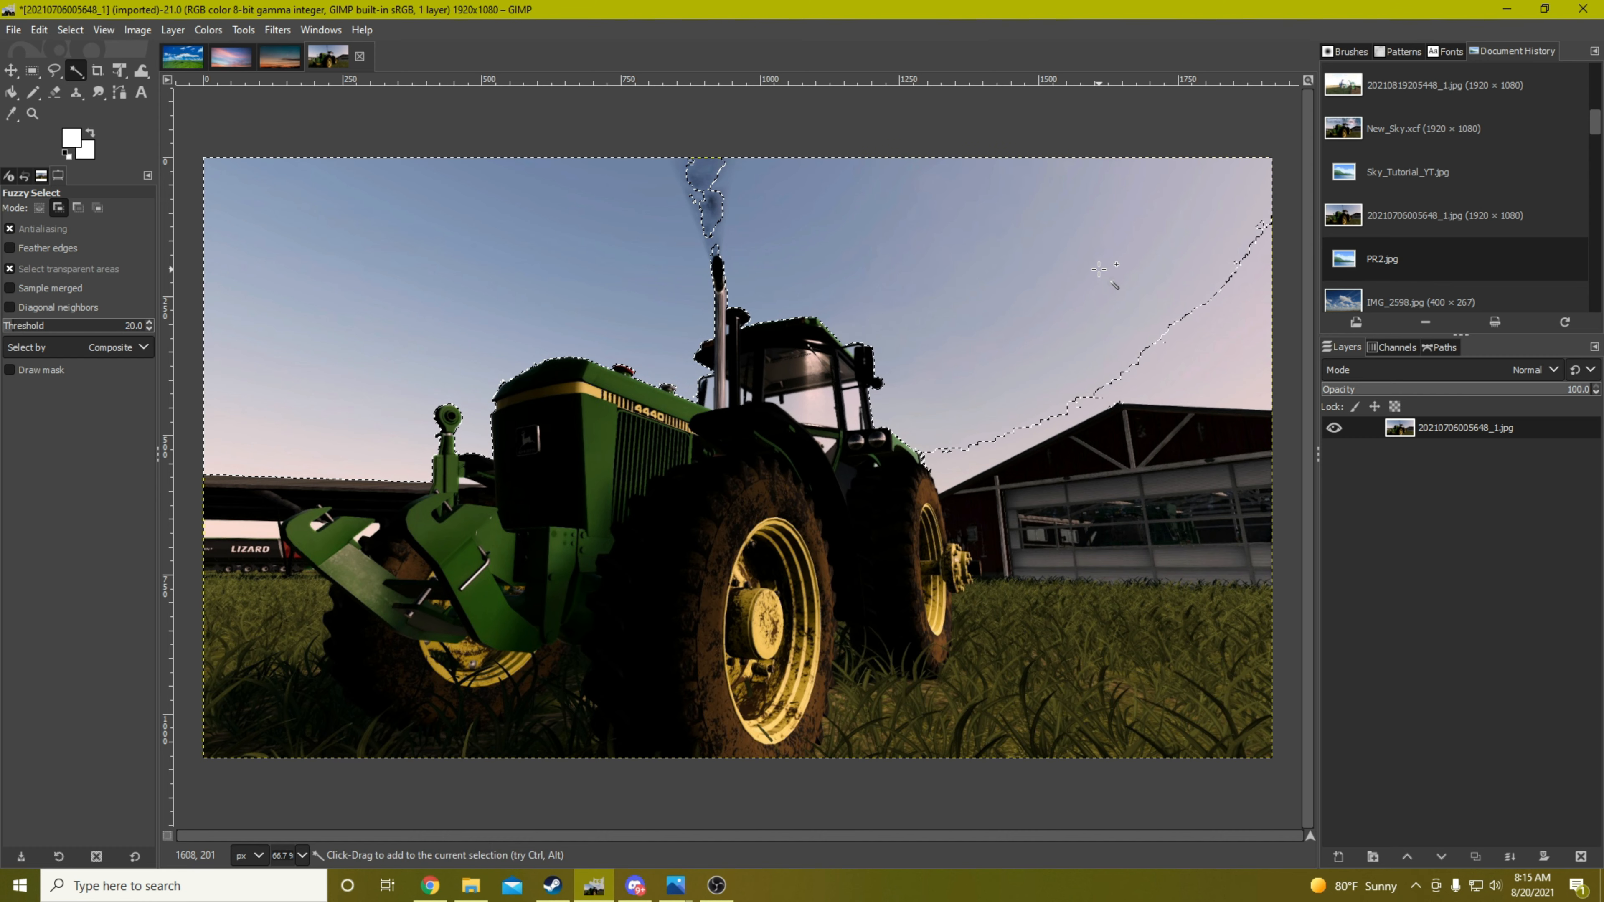
left_click(1218, 348)
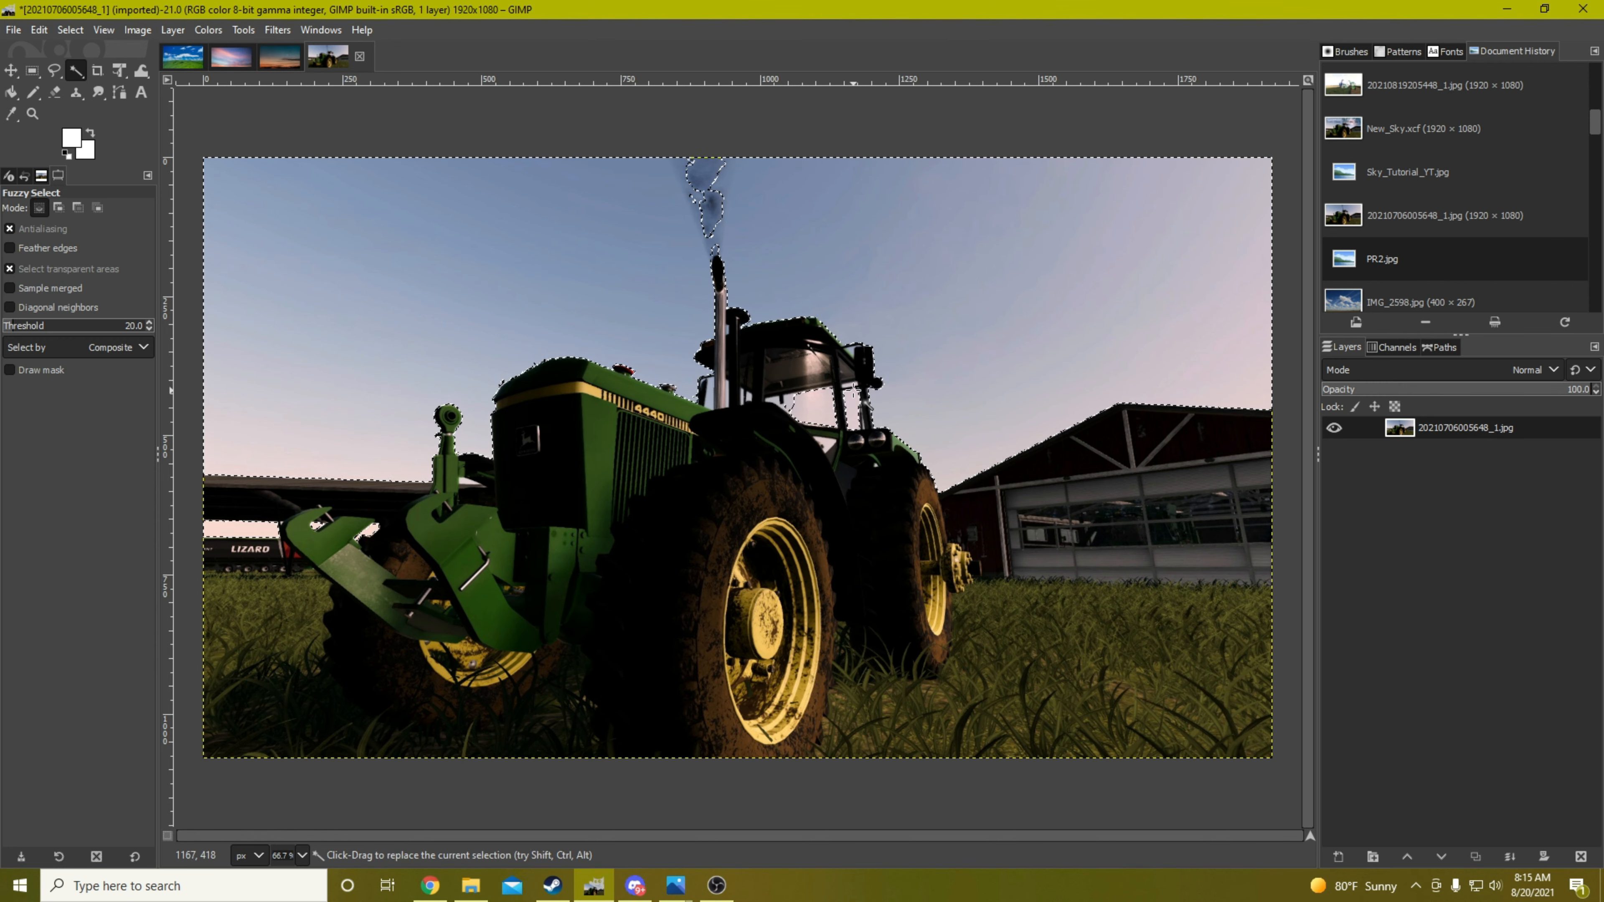
Add the sky patches visible through the tractor's cab windows and beside the exhaust pipe to the selection
key("ctrl")
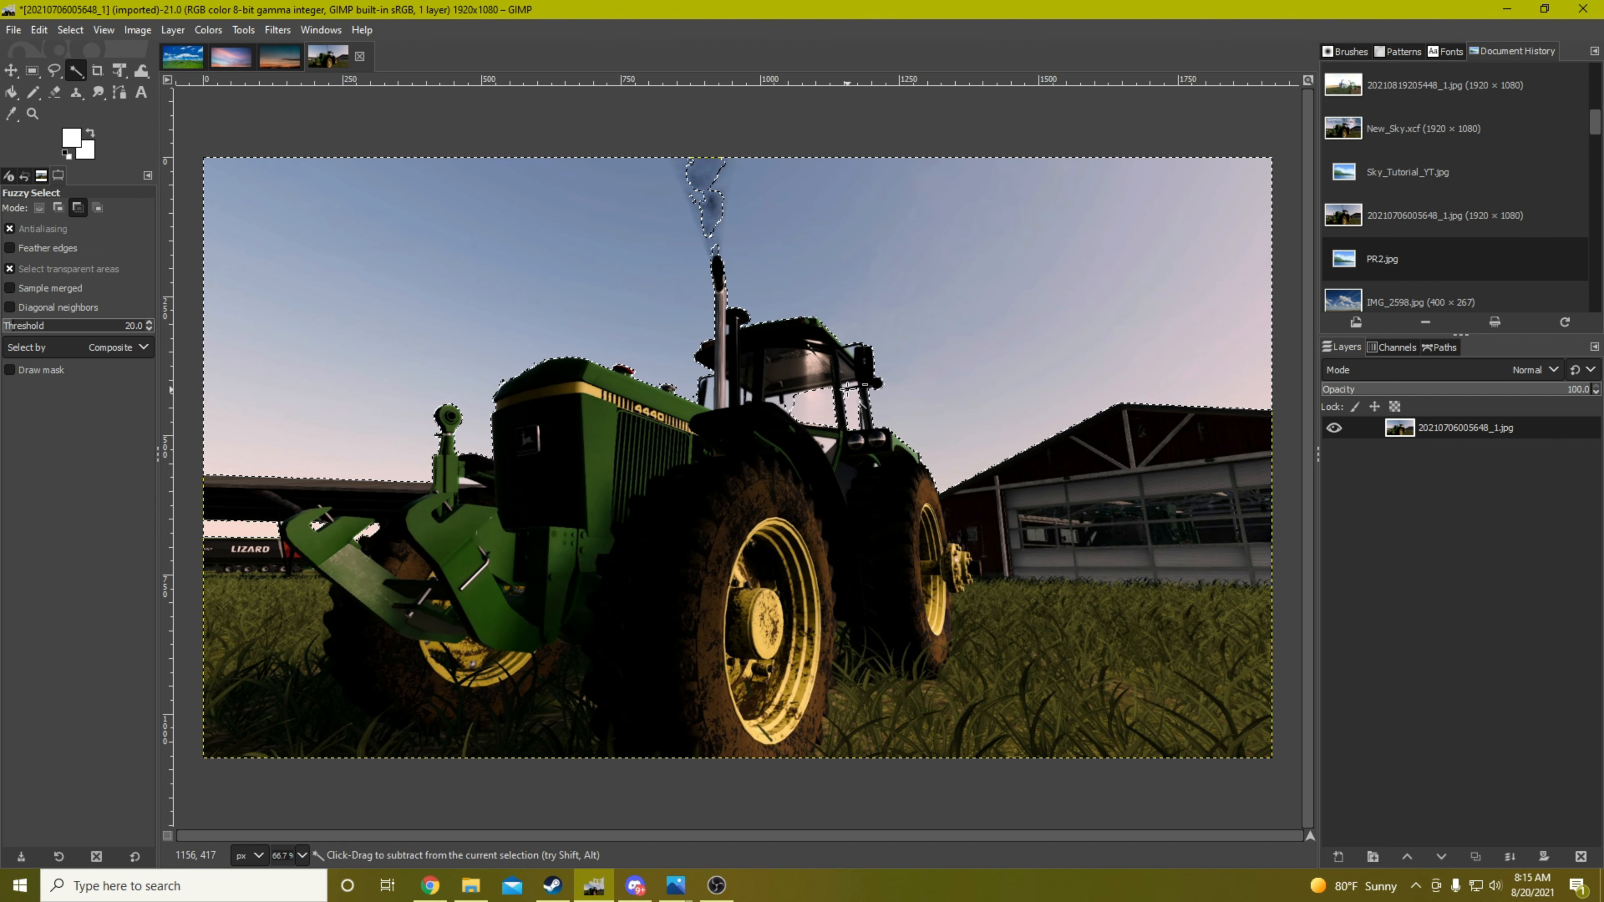
scroll(858, 395, "up", 3)
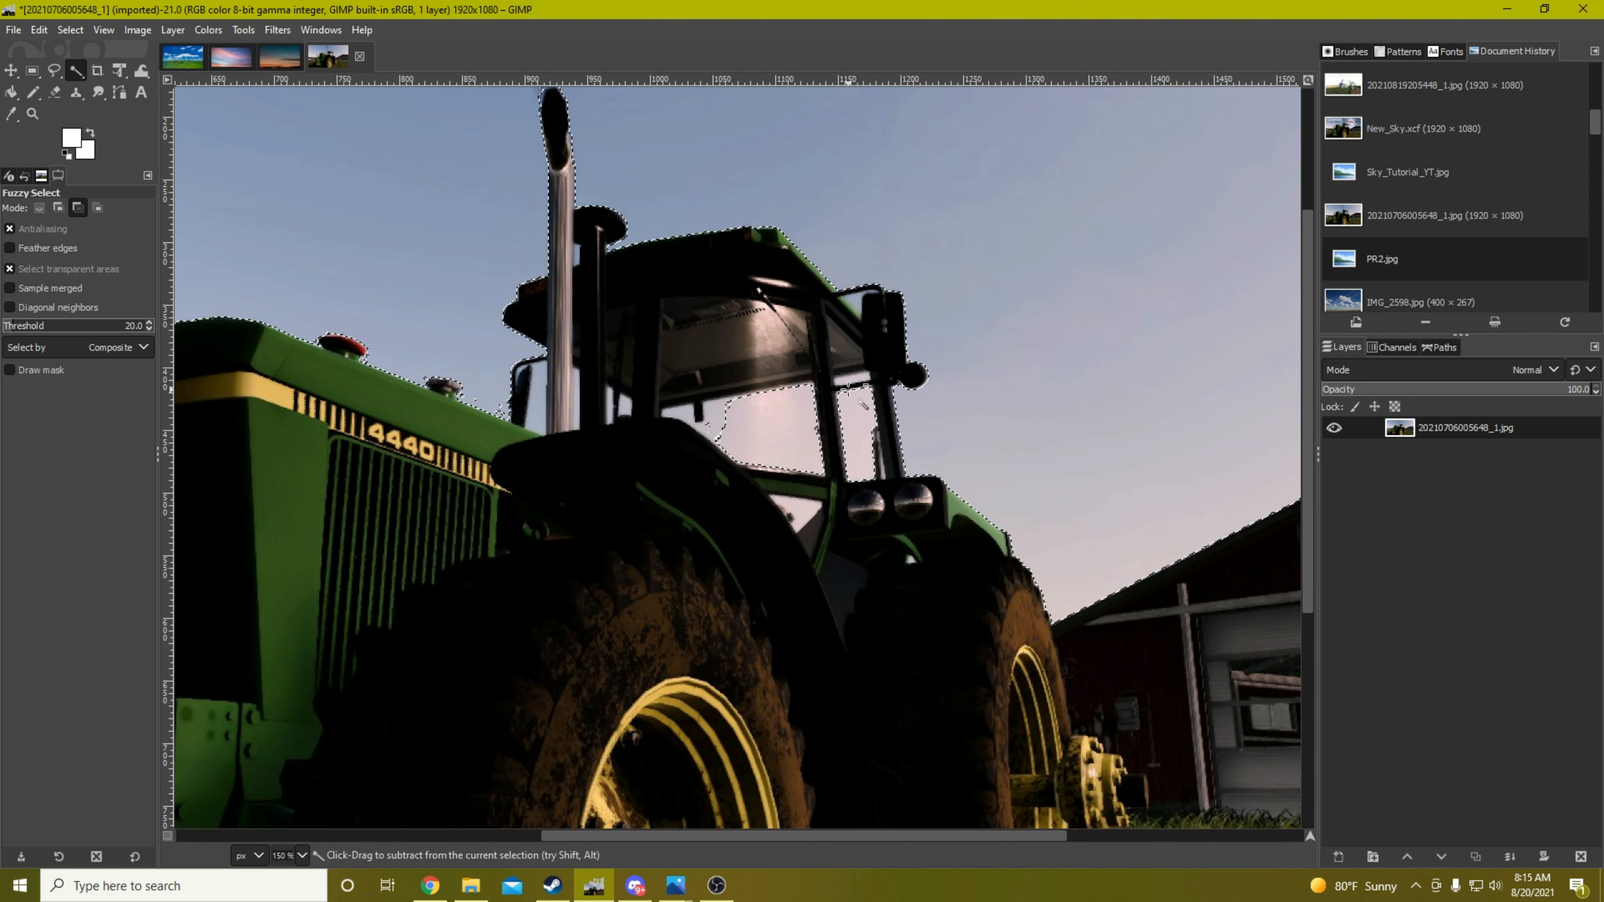
scroll(862, 404, "up", 1)
key("shift")
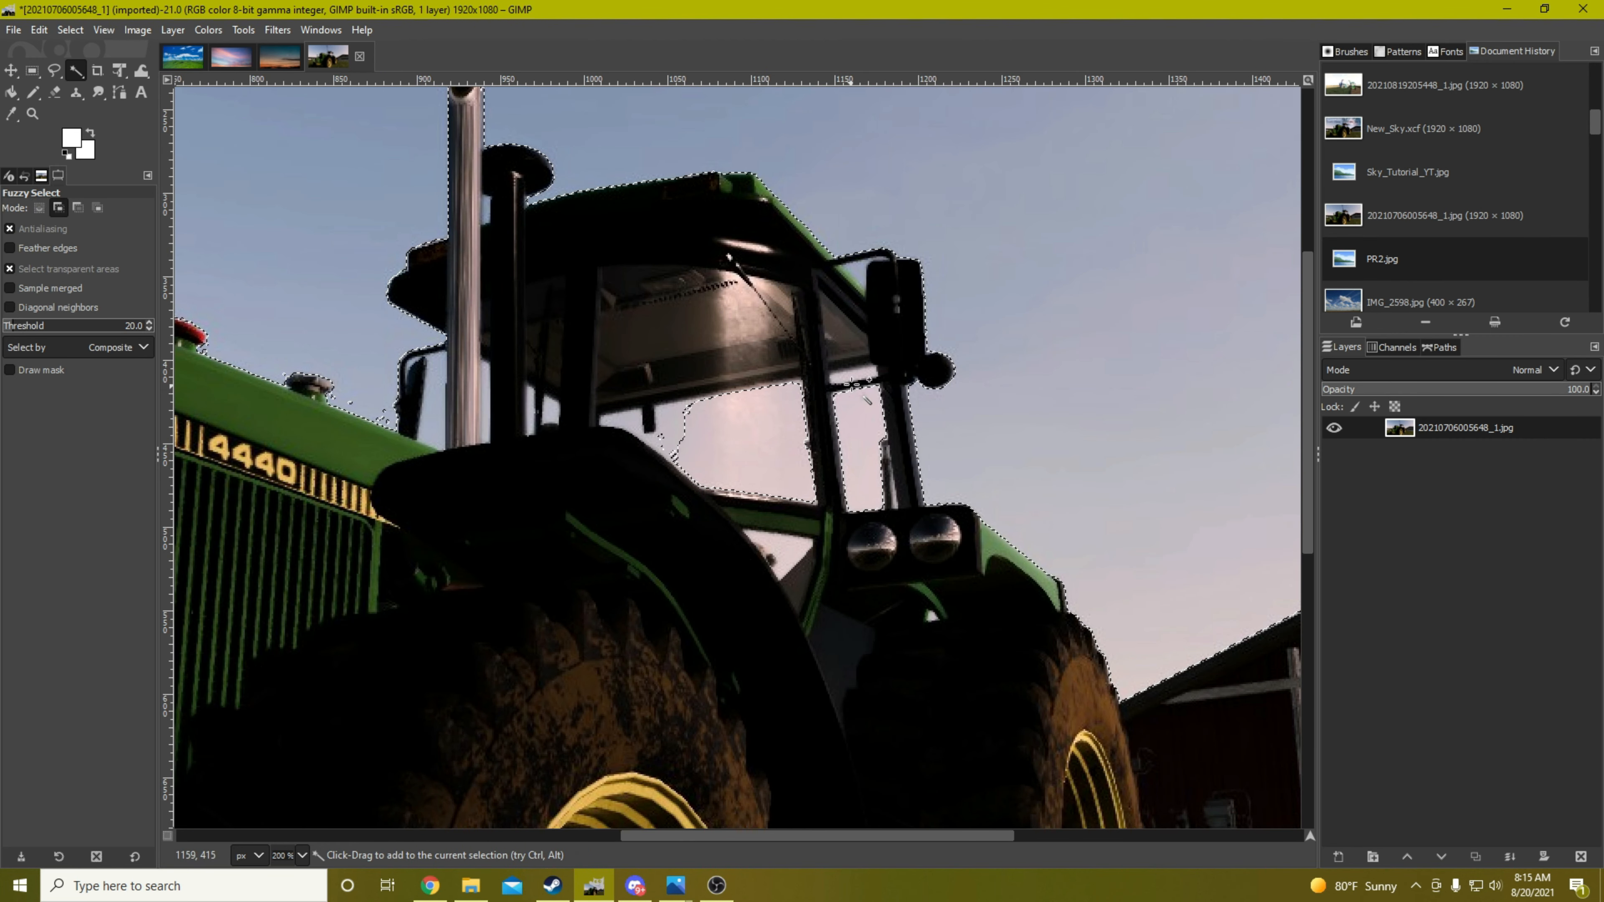
left_click(857, 373, "shift")
left_click(647, 423, "shift")
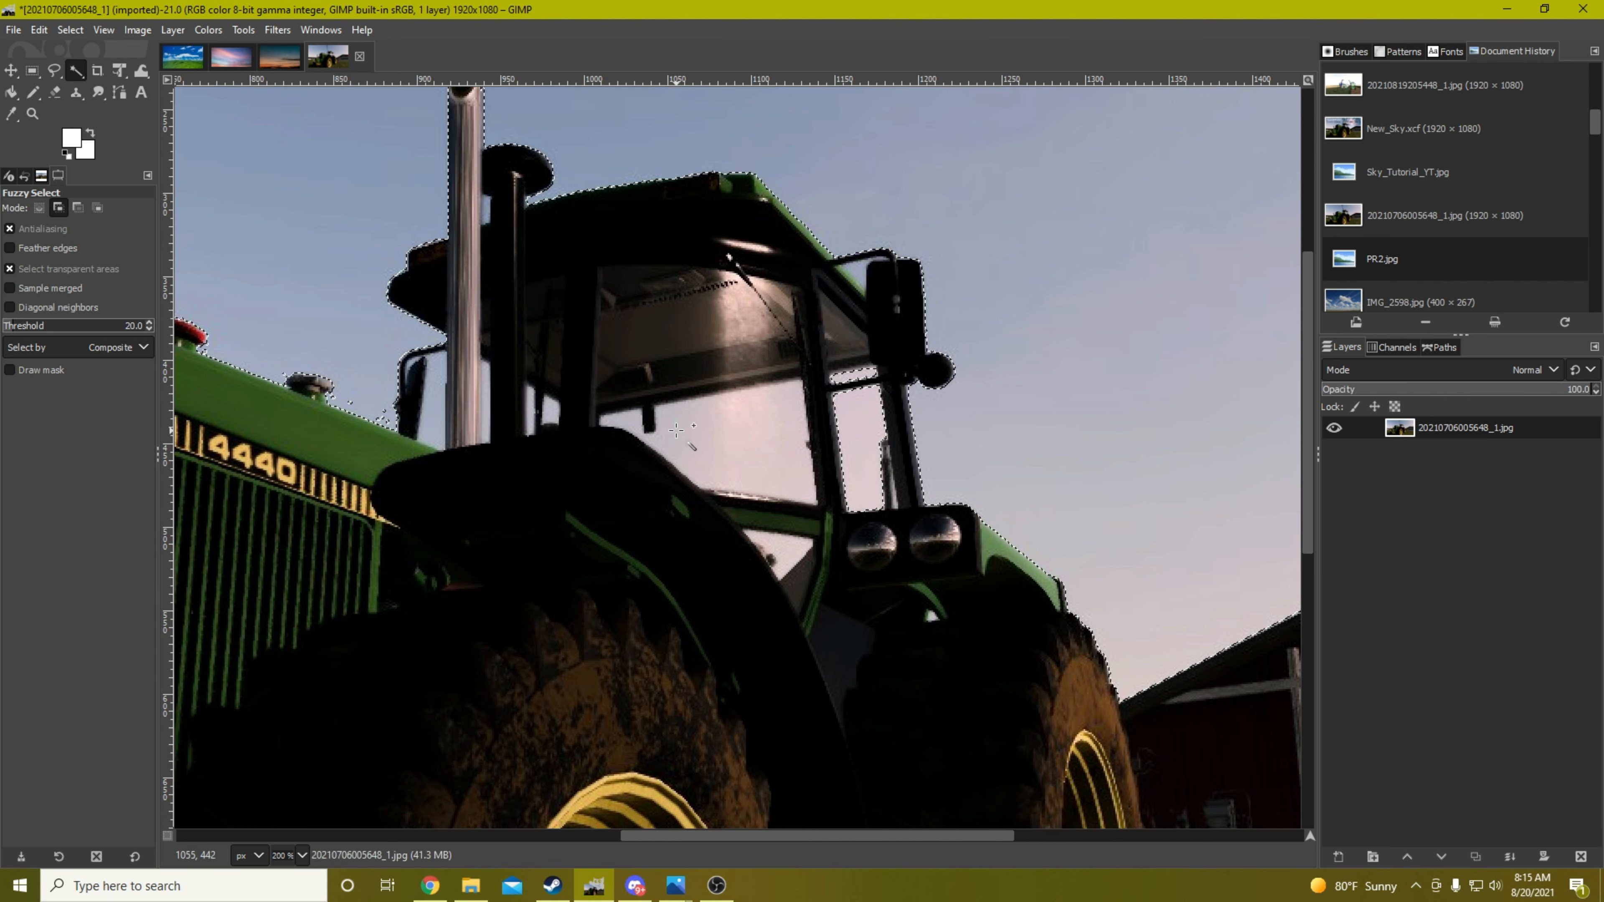
left_click(790, 551, "shift")
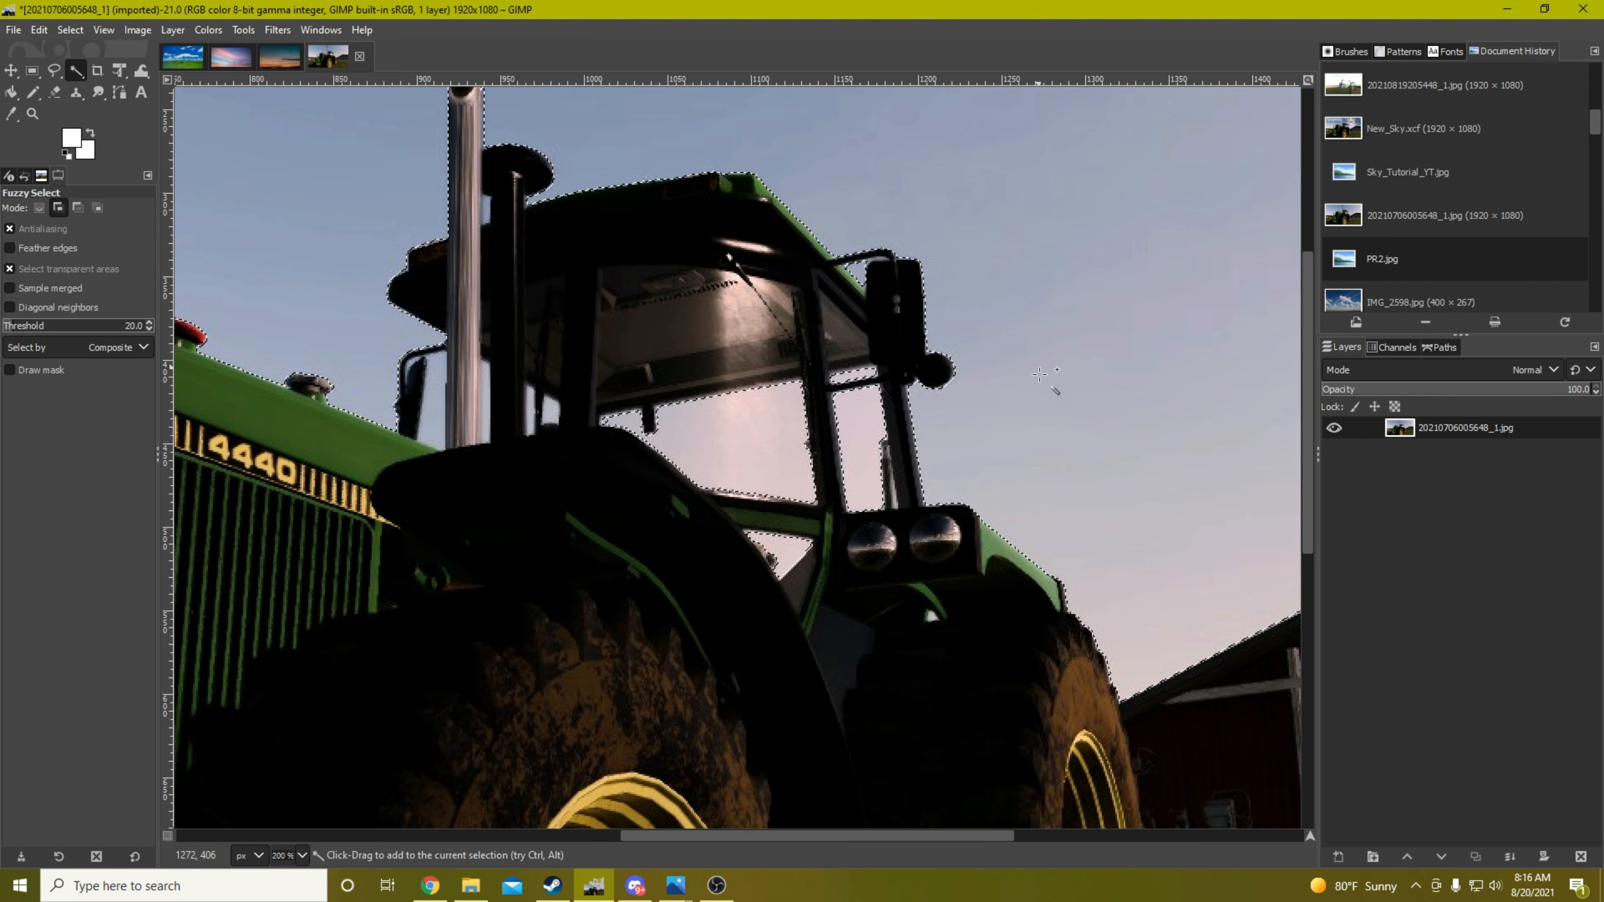
left_click(549, 405)
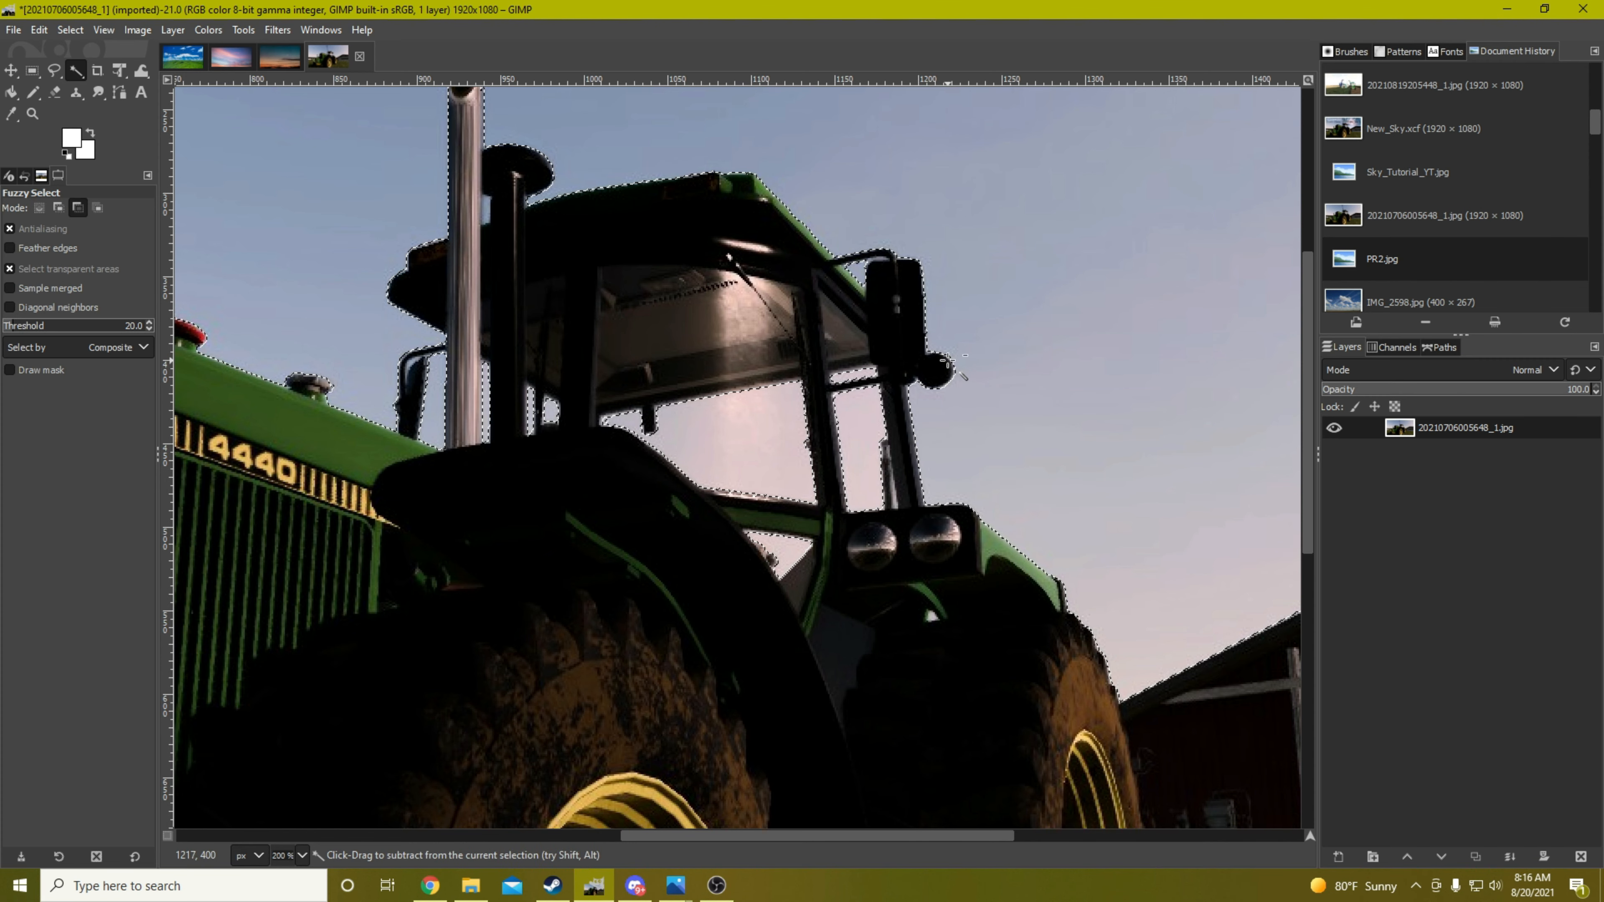
Delete the selected sky from the tractor layer and clear the selection
scroll(953, 389, "down", 4, "ctrl")
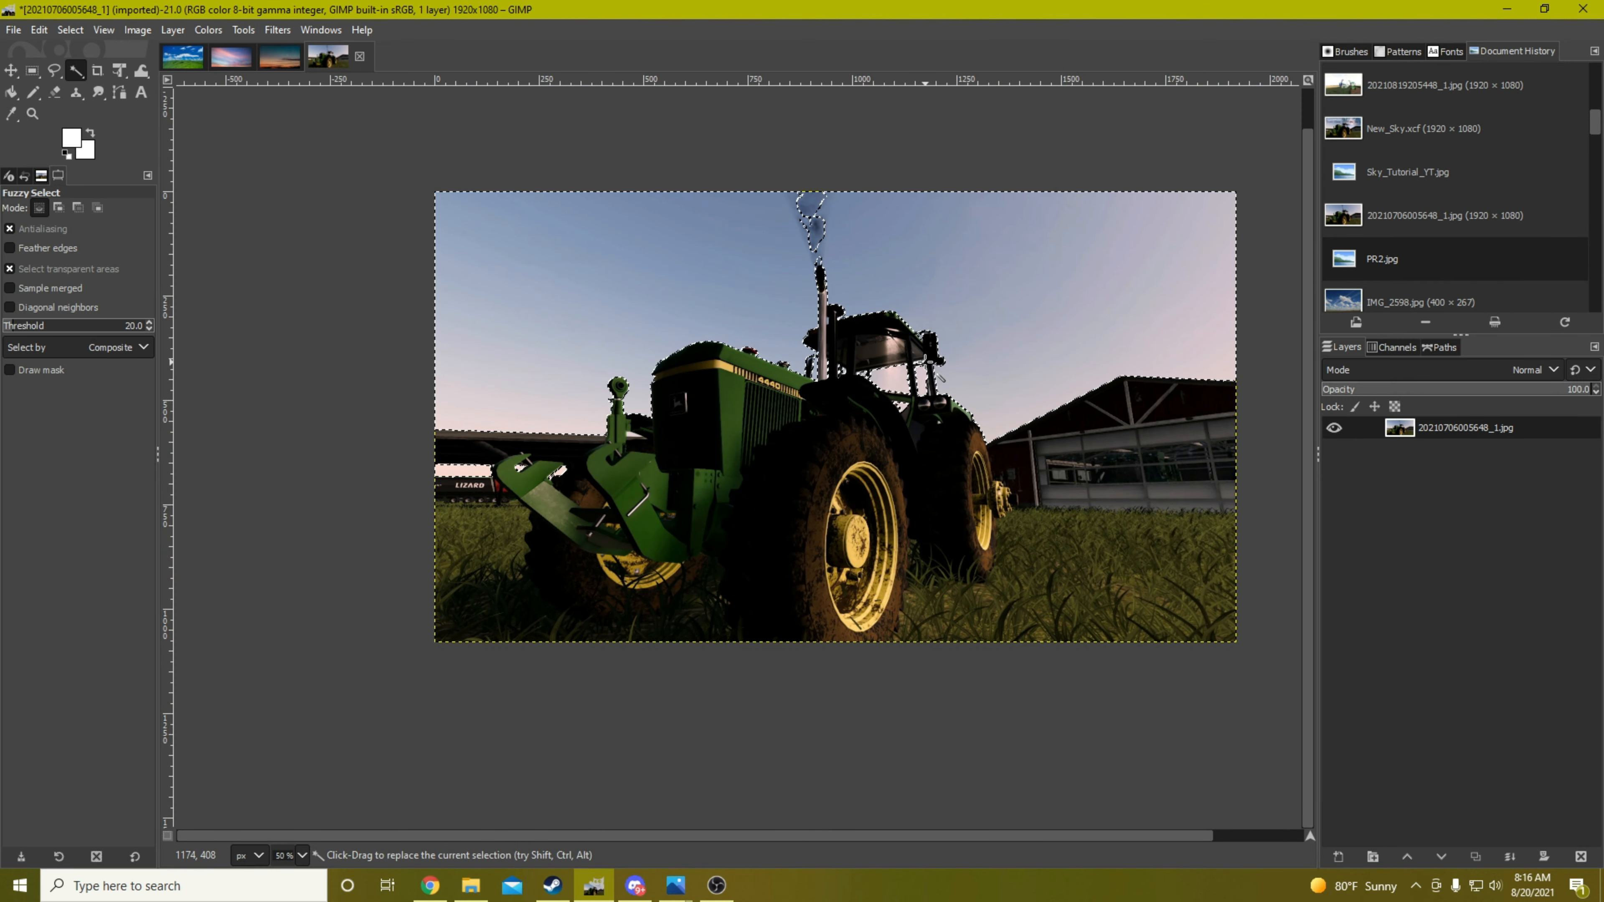
key("Delete")
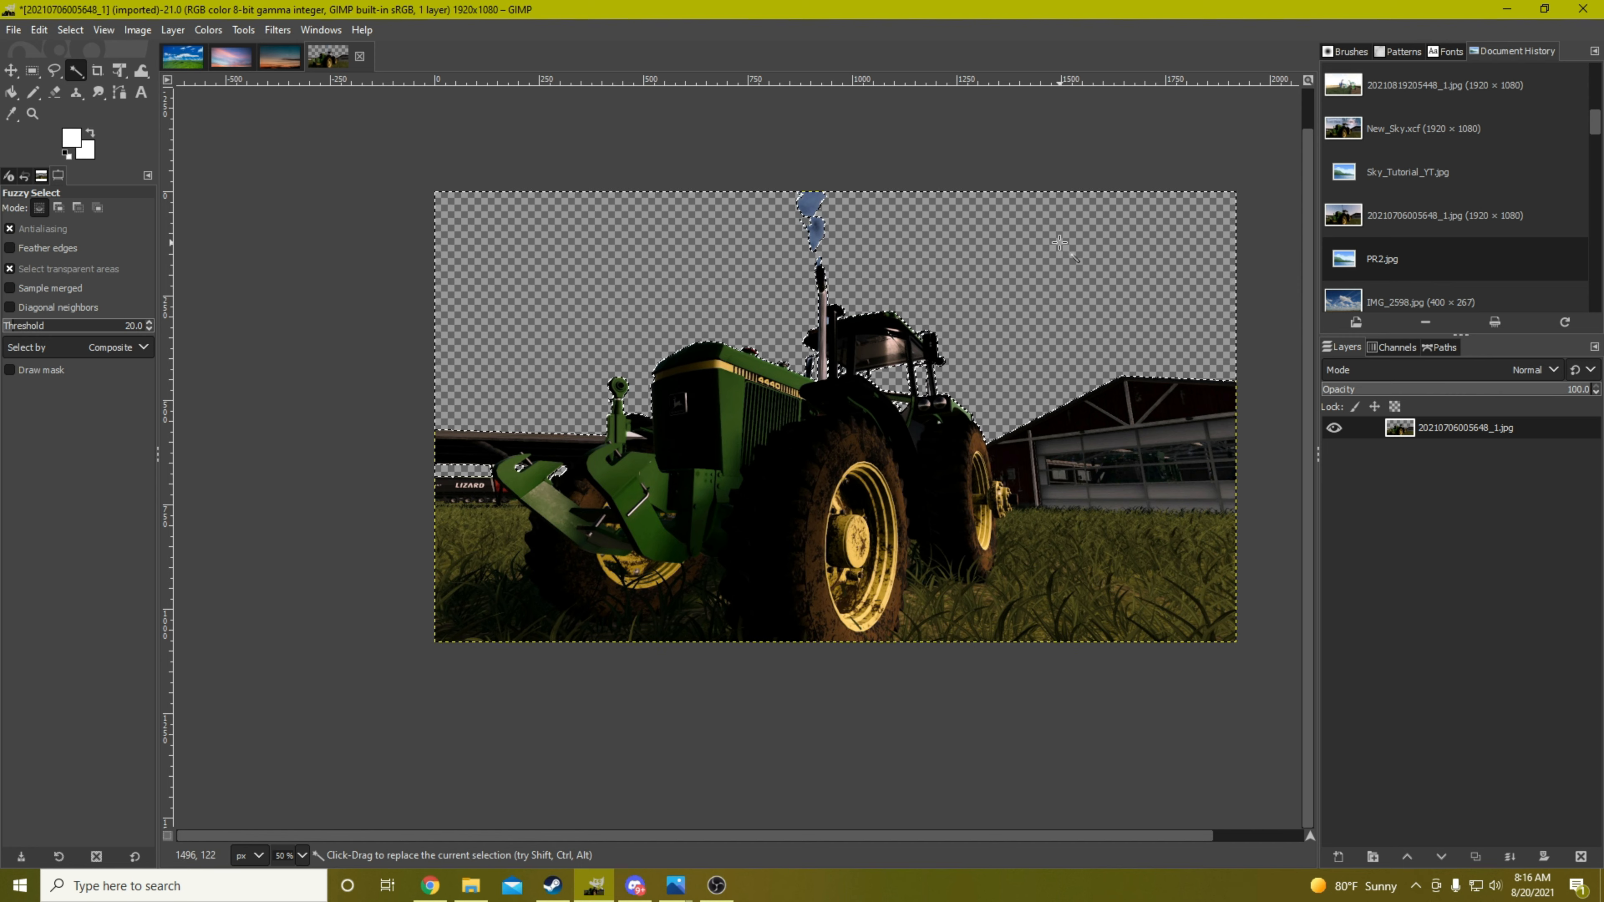
key("ctrl+shift")
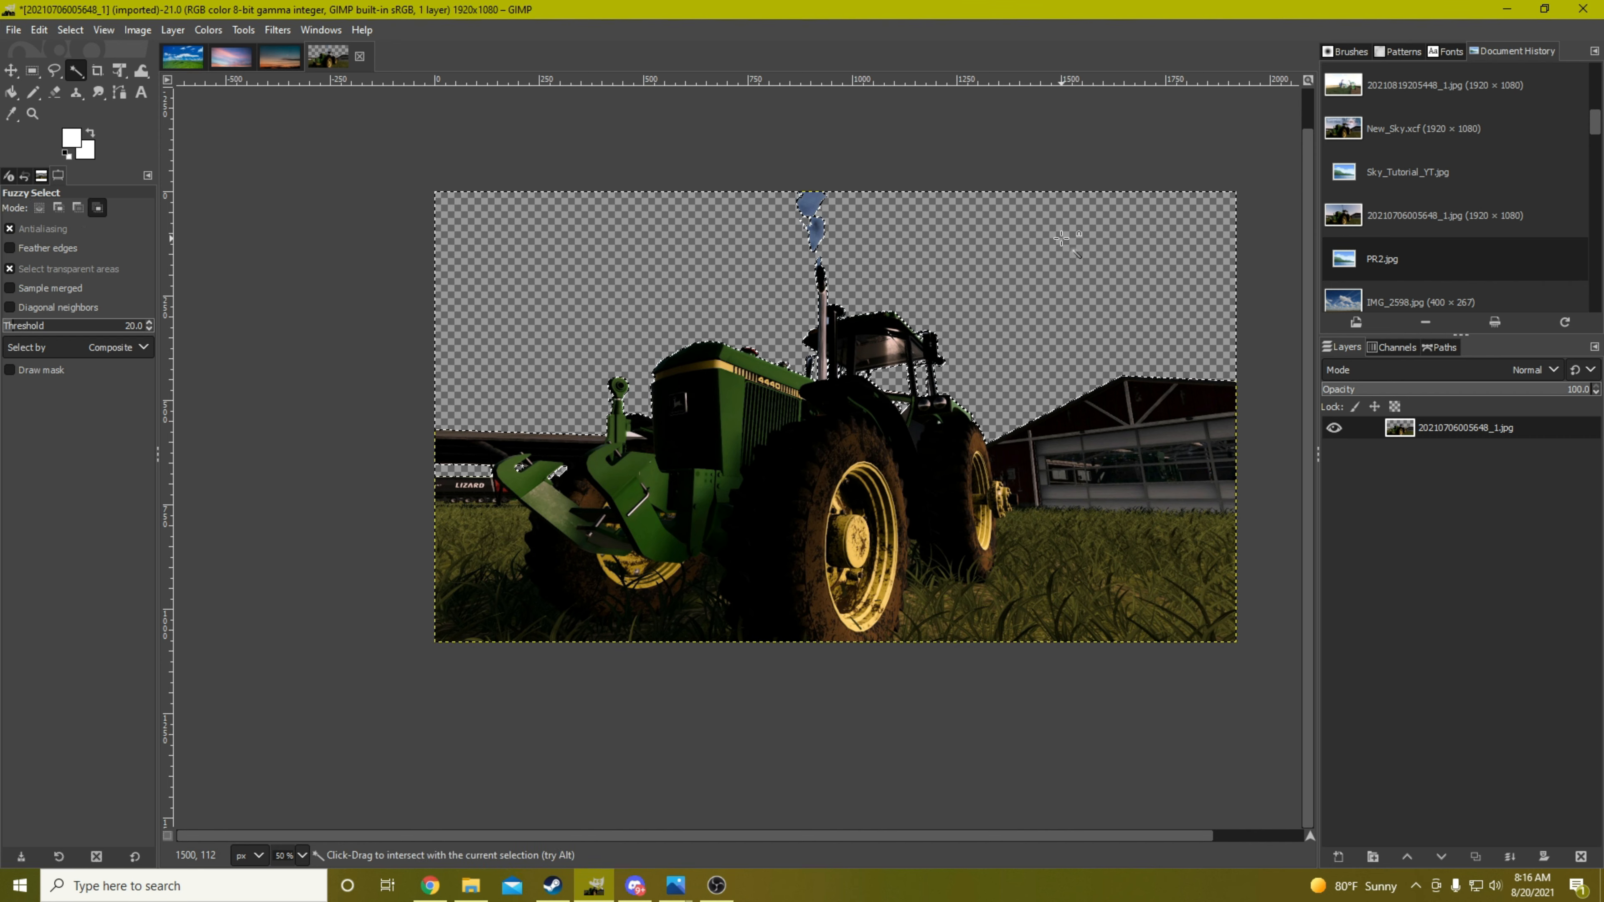
key("ctrl+shift+a")
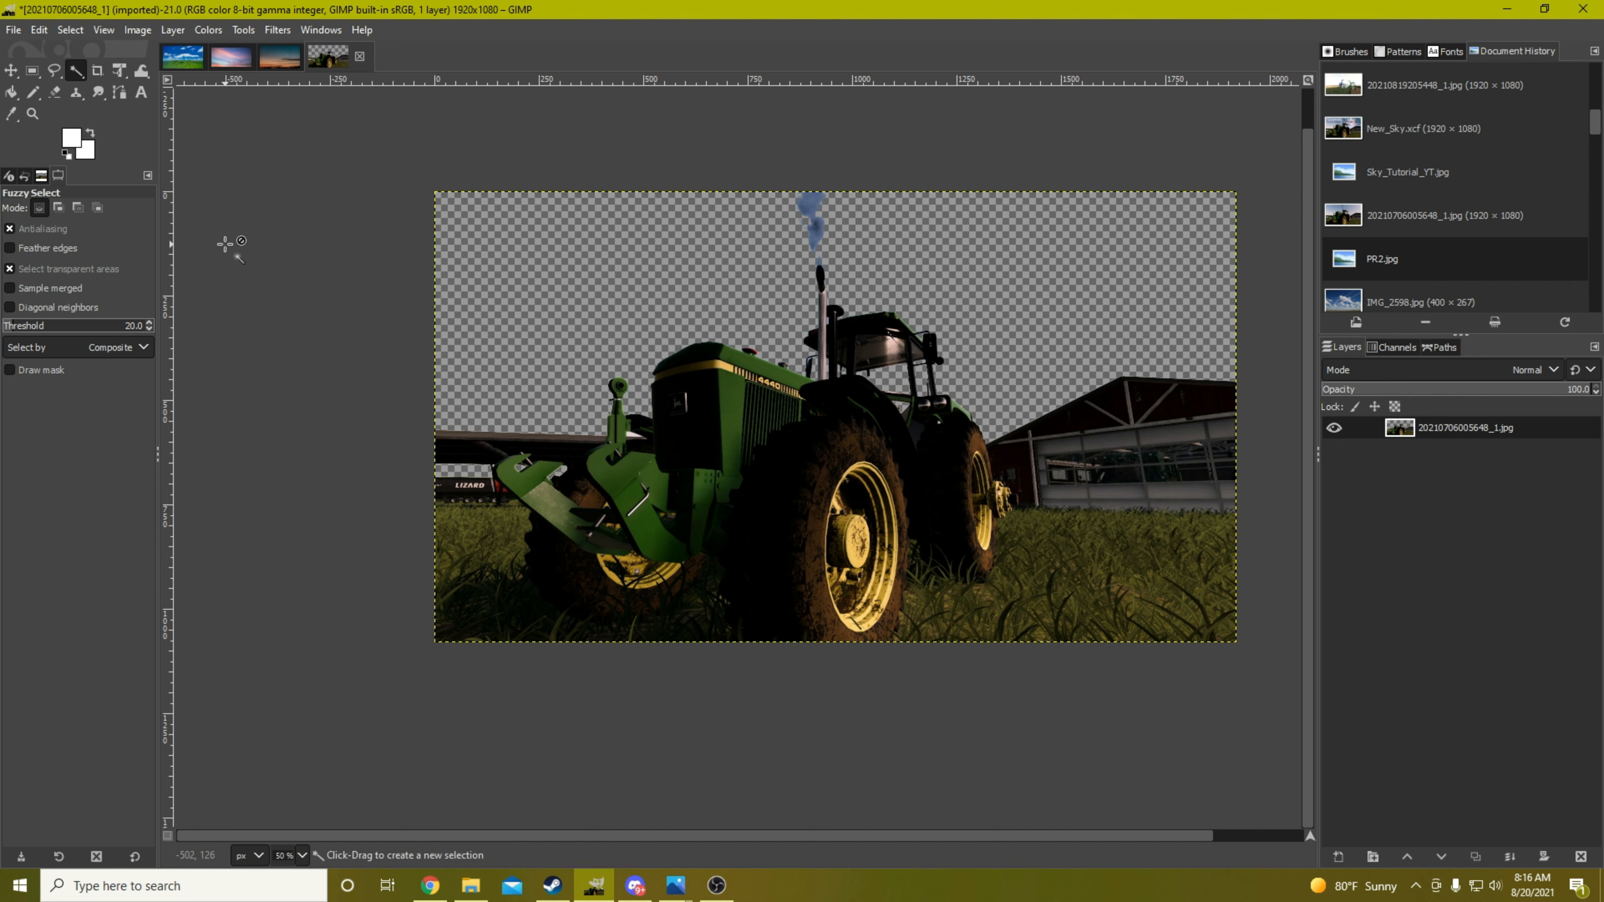
Open clouds-dense-sky.jpg from the Sky Tutorial folder in GIMP as a separate image and bring it to the front
left_click(470, 885)
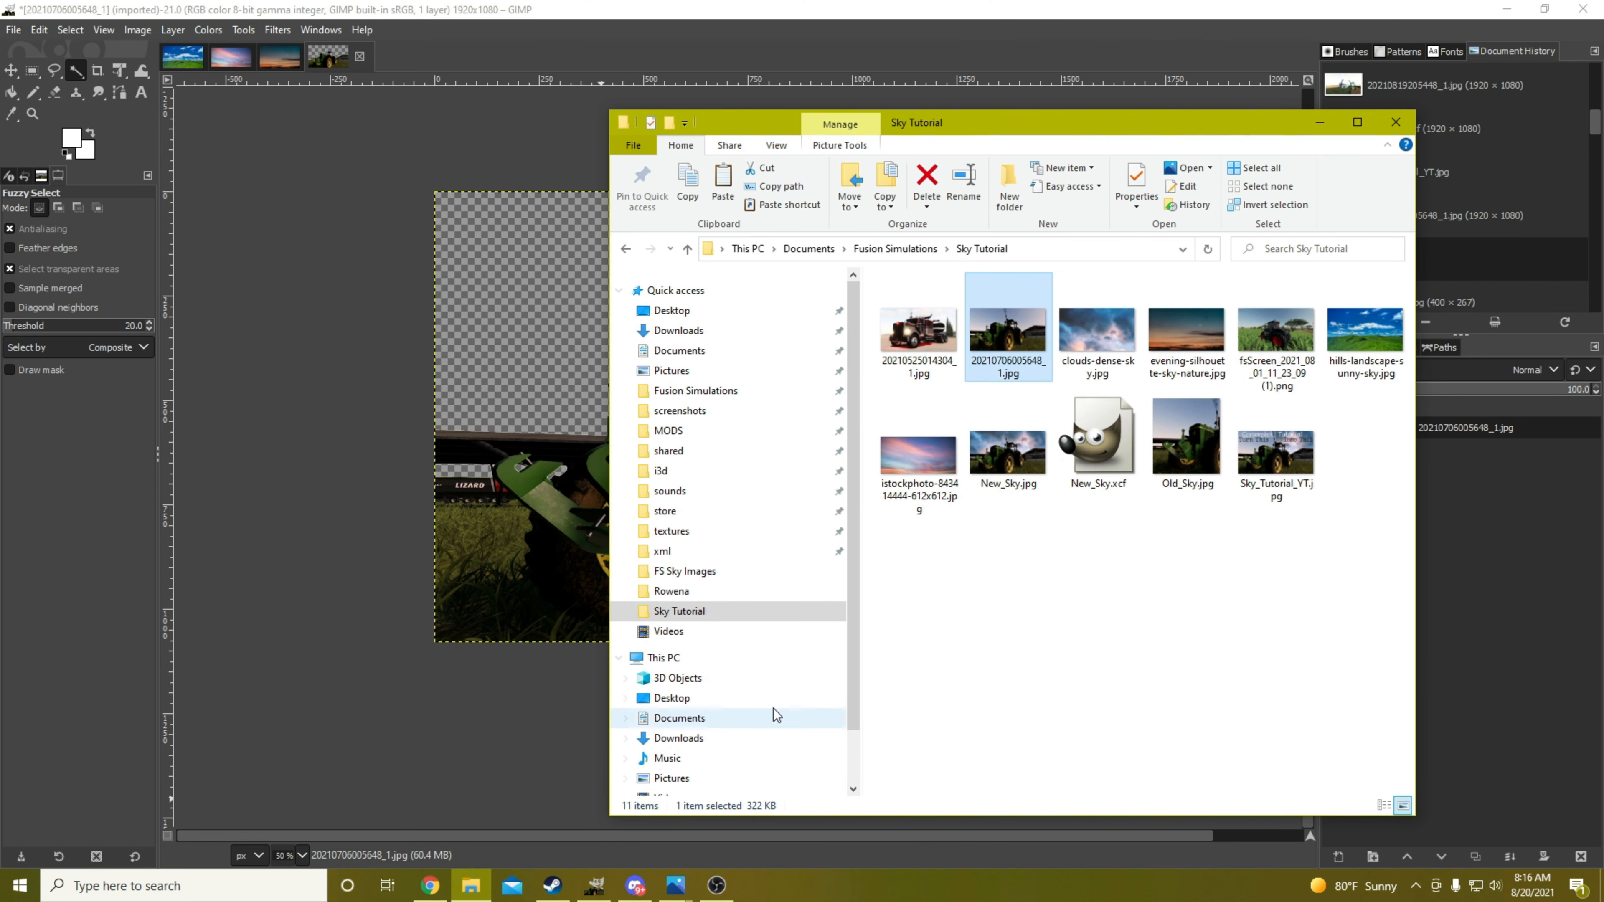
left_click(997, 632)
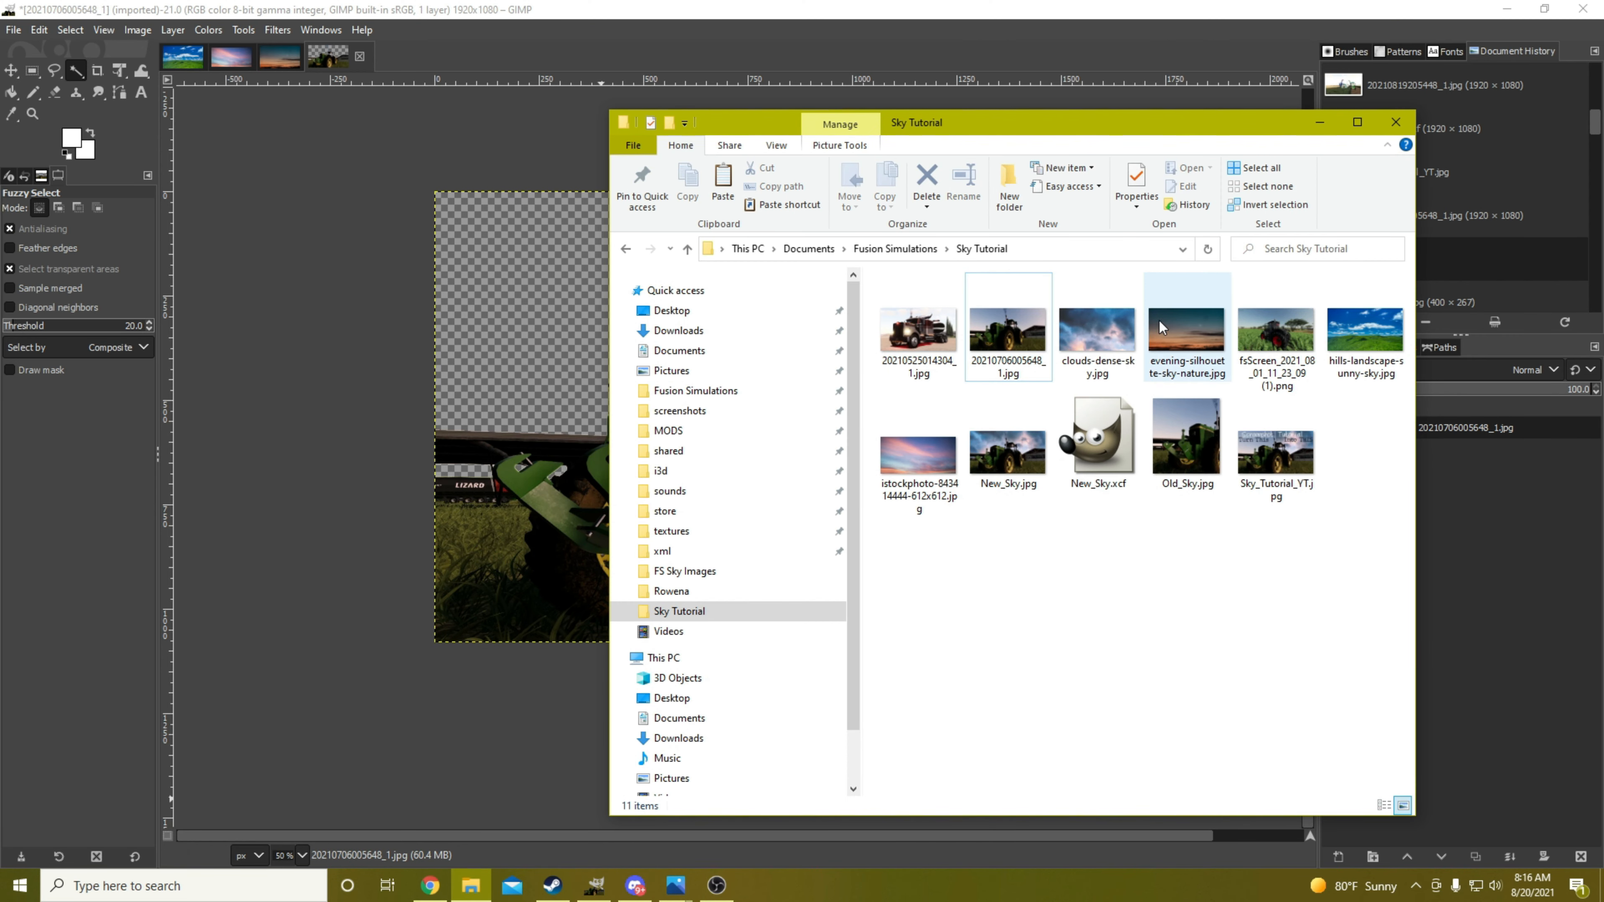
left_click(1097, 342)
left_click_drag(1098, 122, 982, 157)
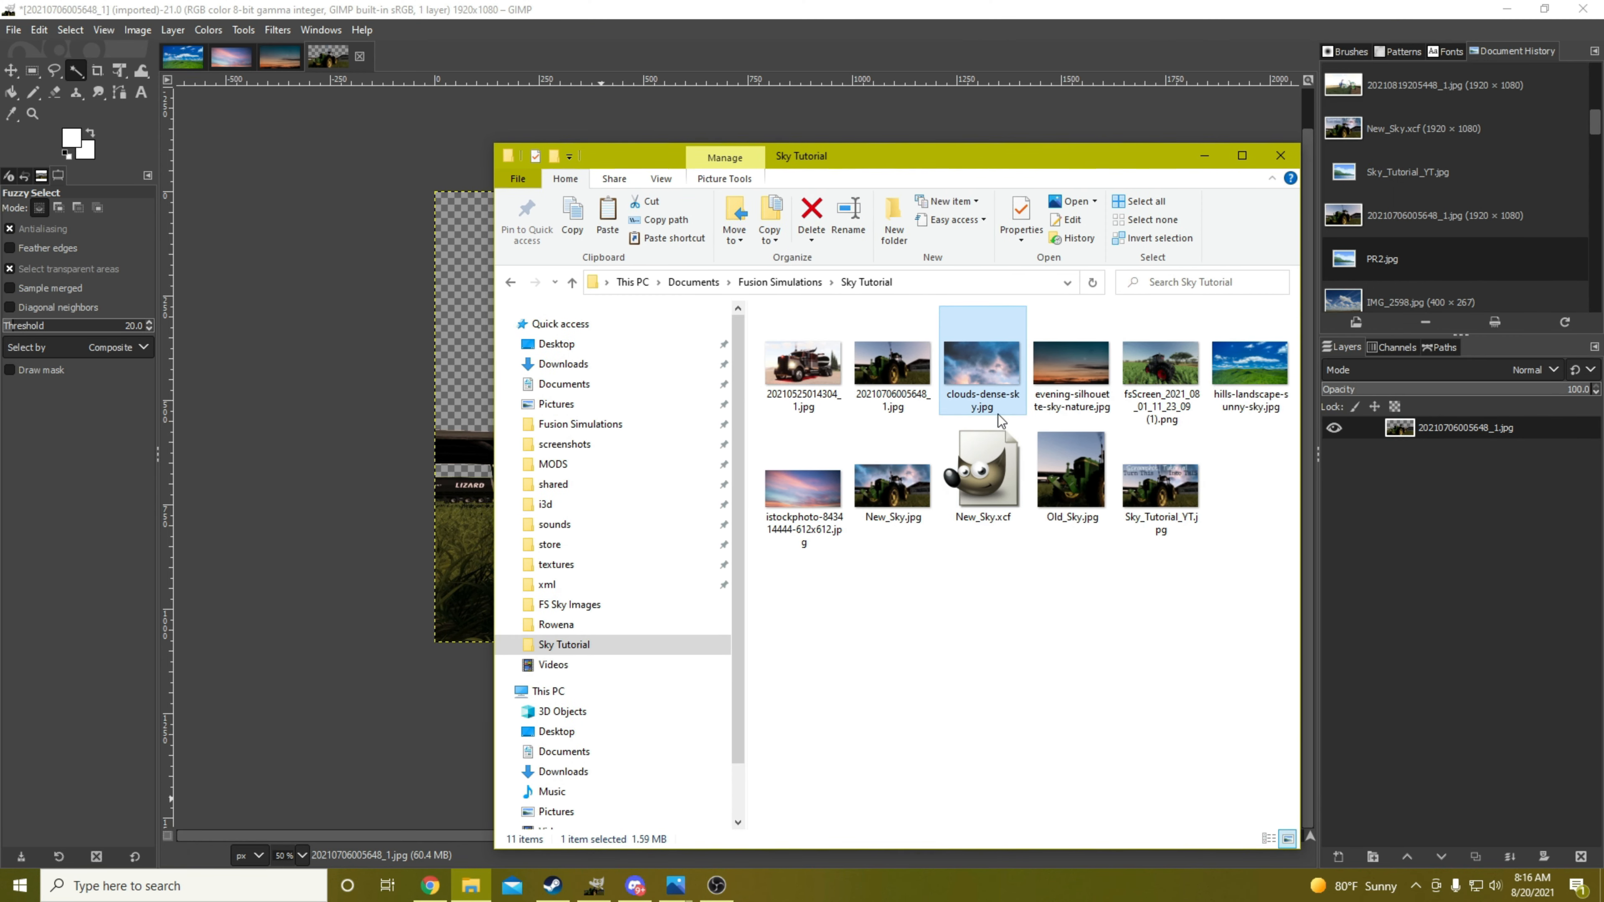
right_click(983, 359)
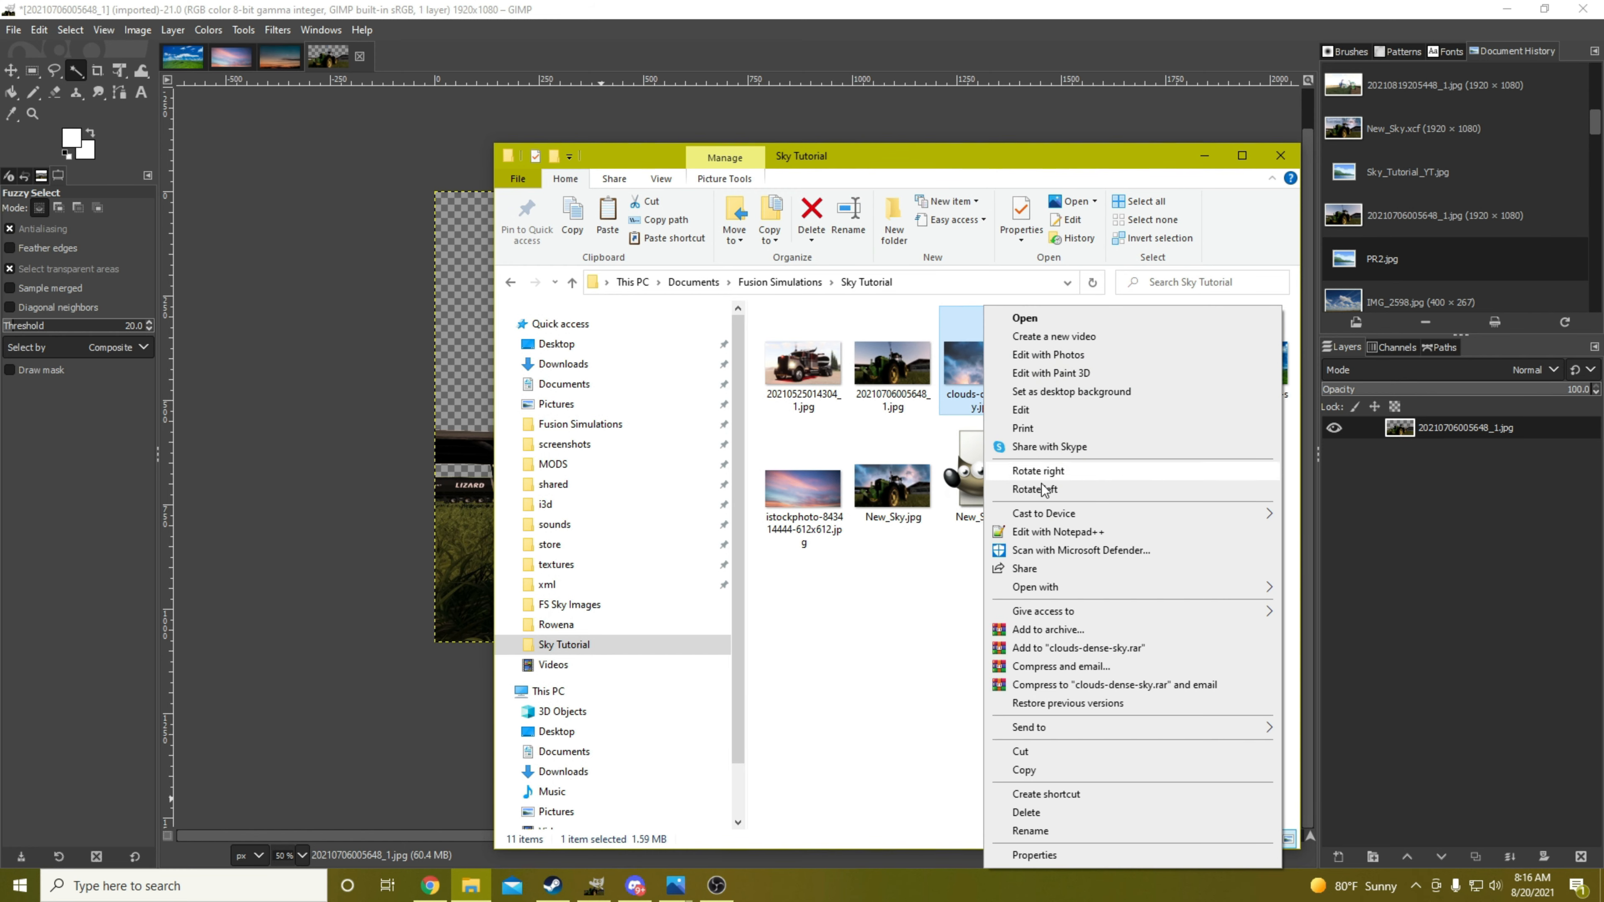
mouse_move(1085, 592)
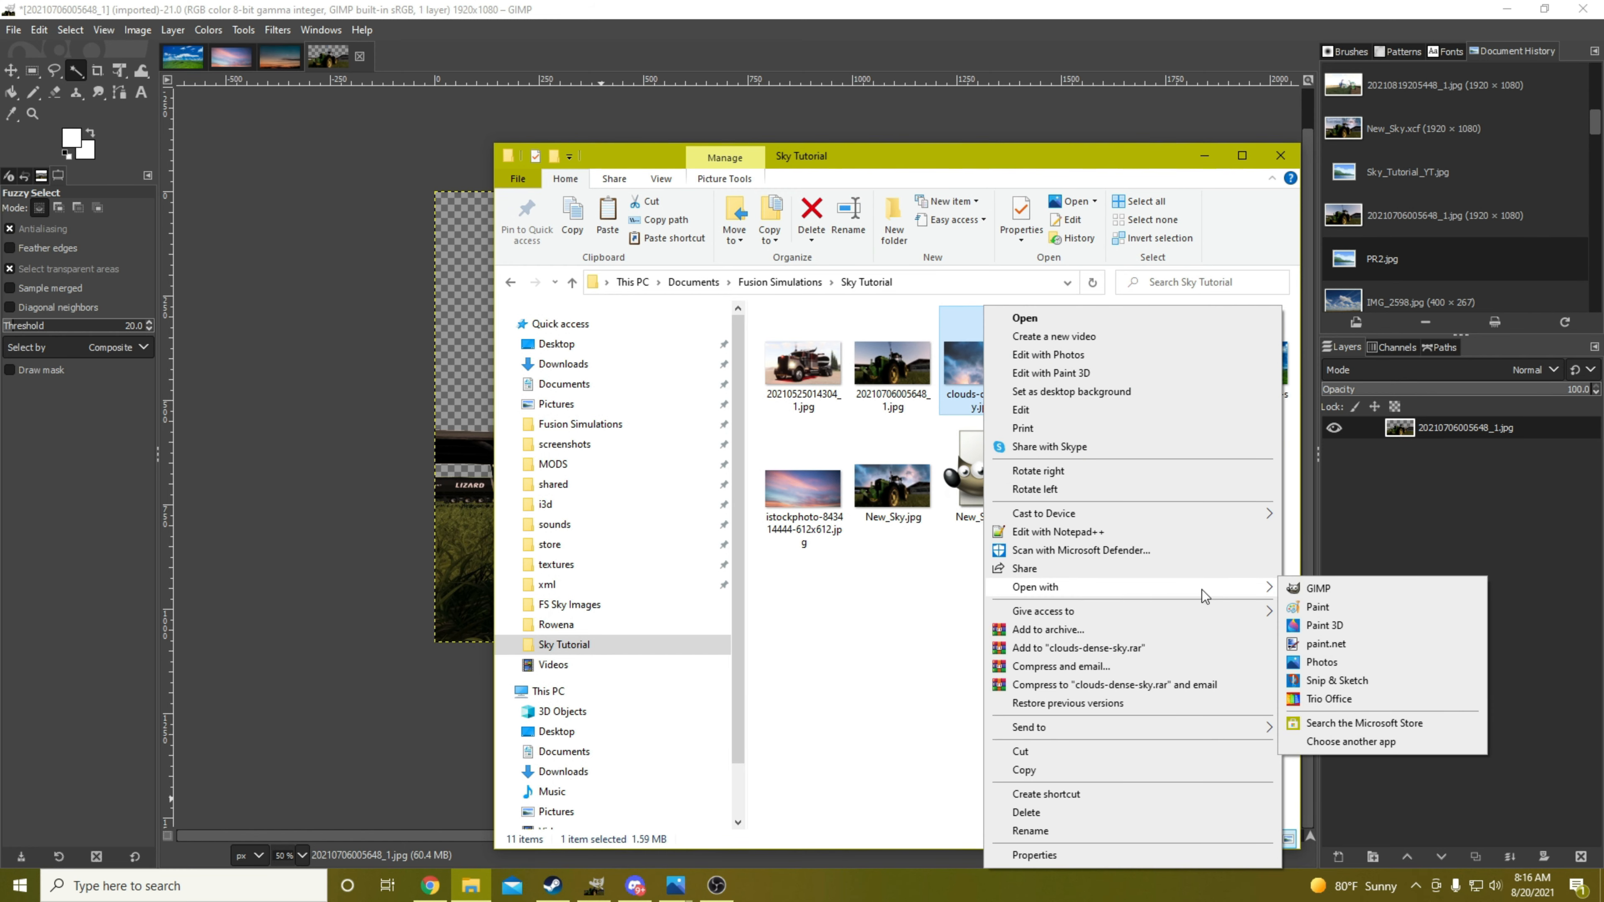
left_click(1316, 586)
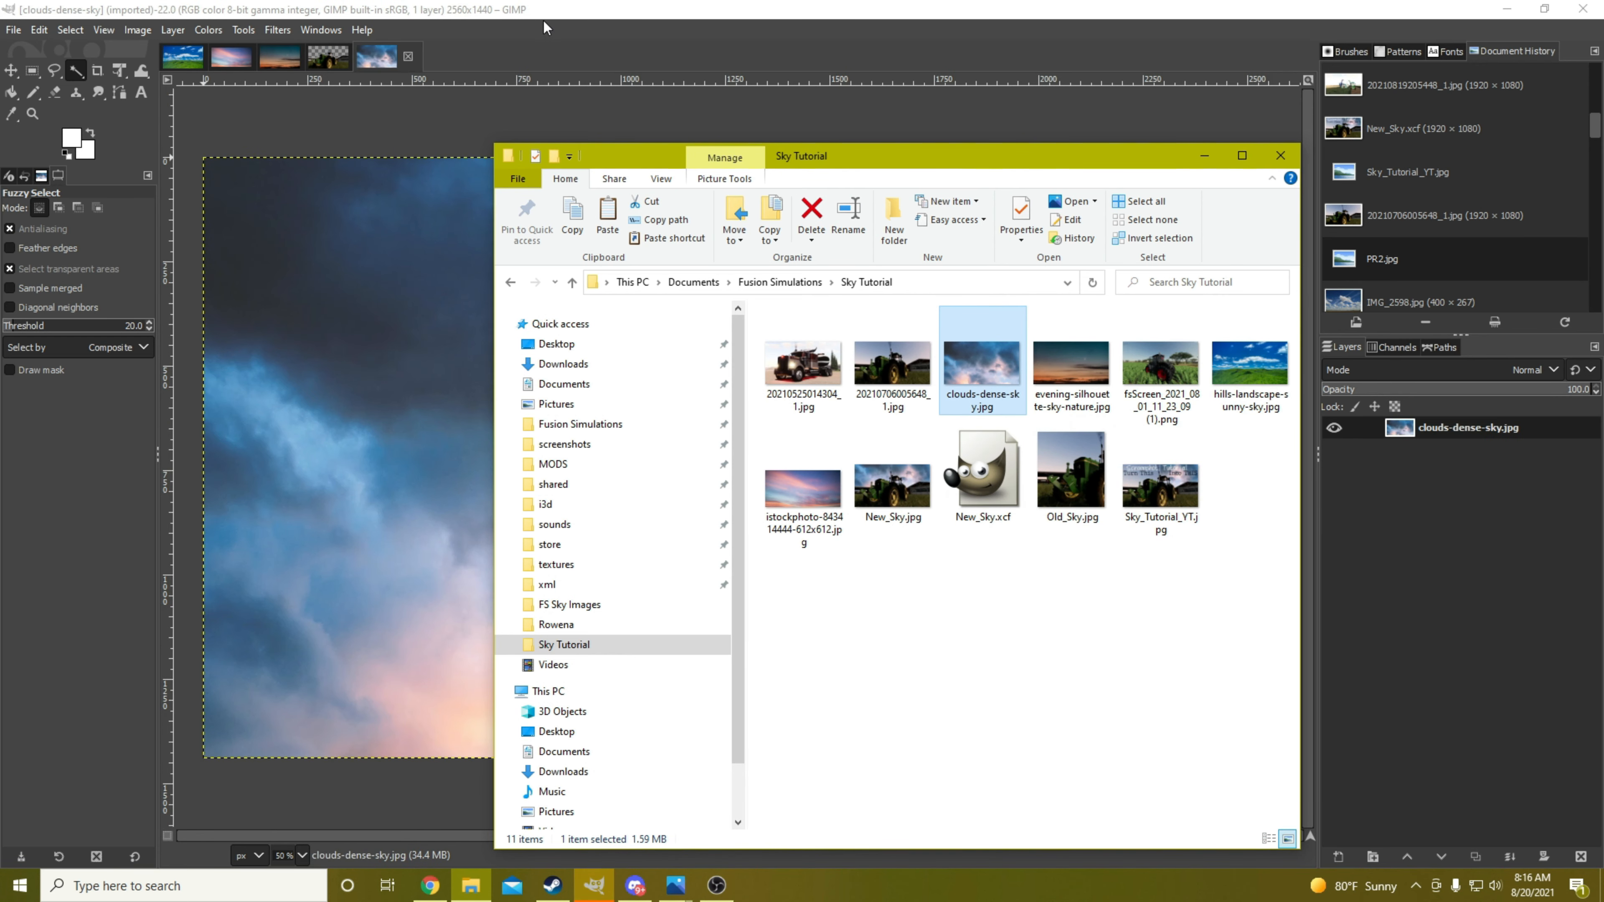
left_click(543, 10)
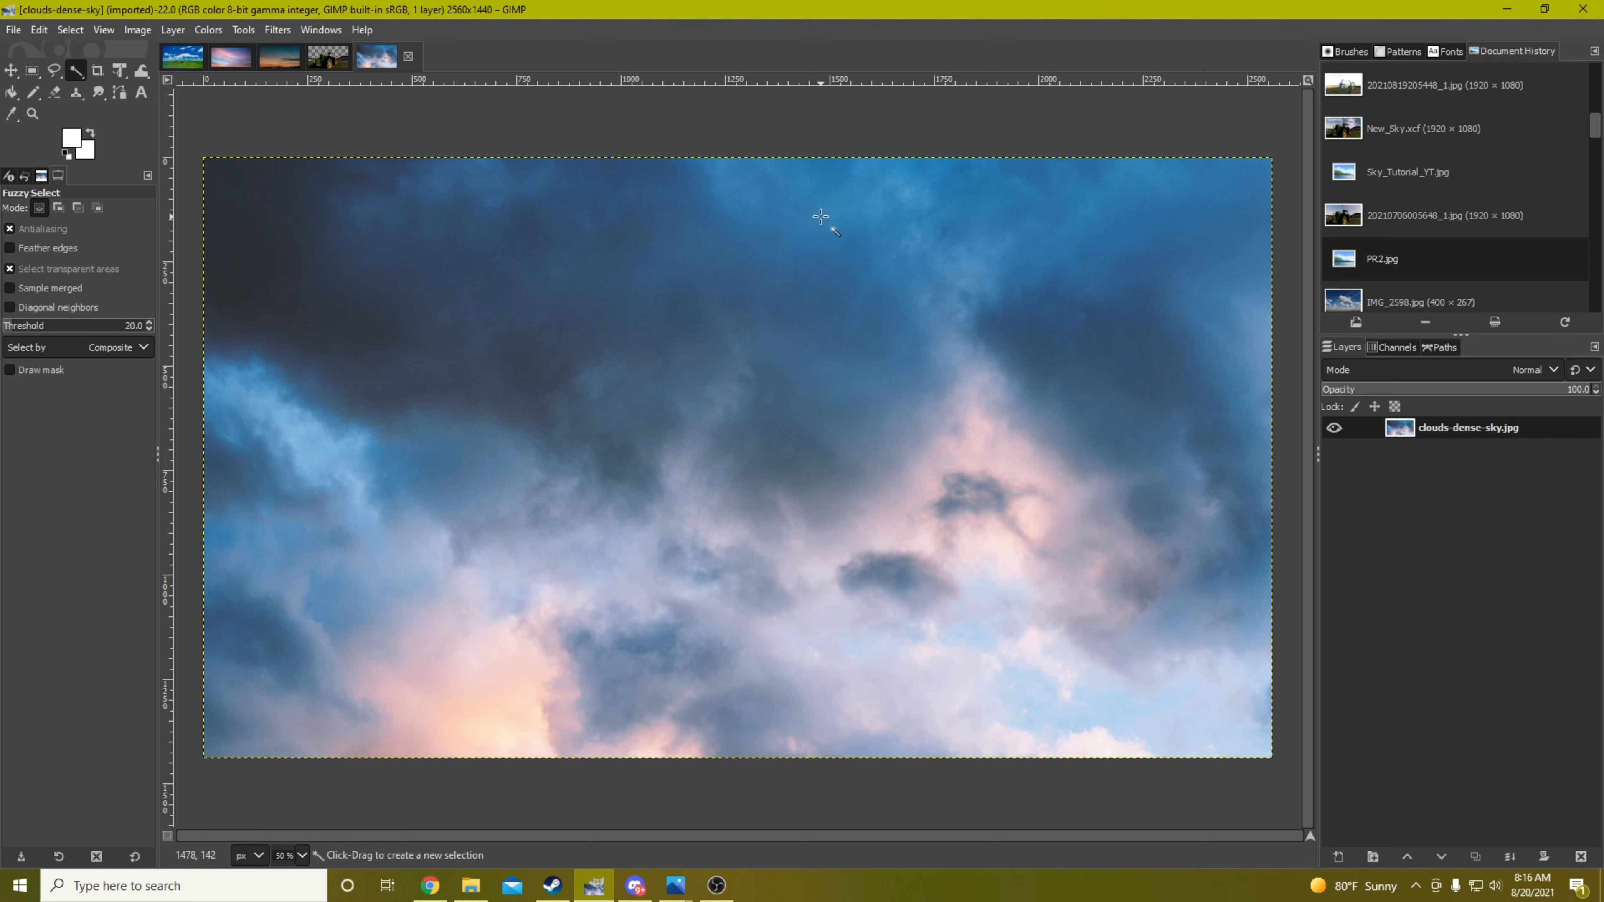
Copy the cloud image and paste it into the tractor image as a new layer
key("ctrl+c")
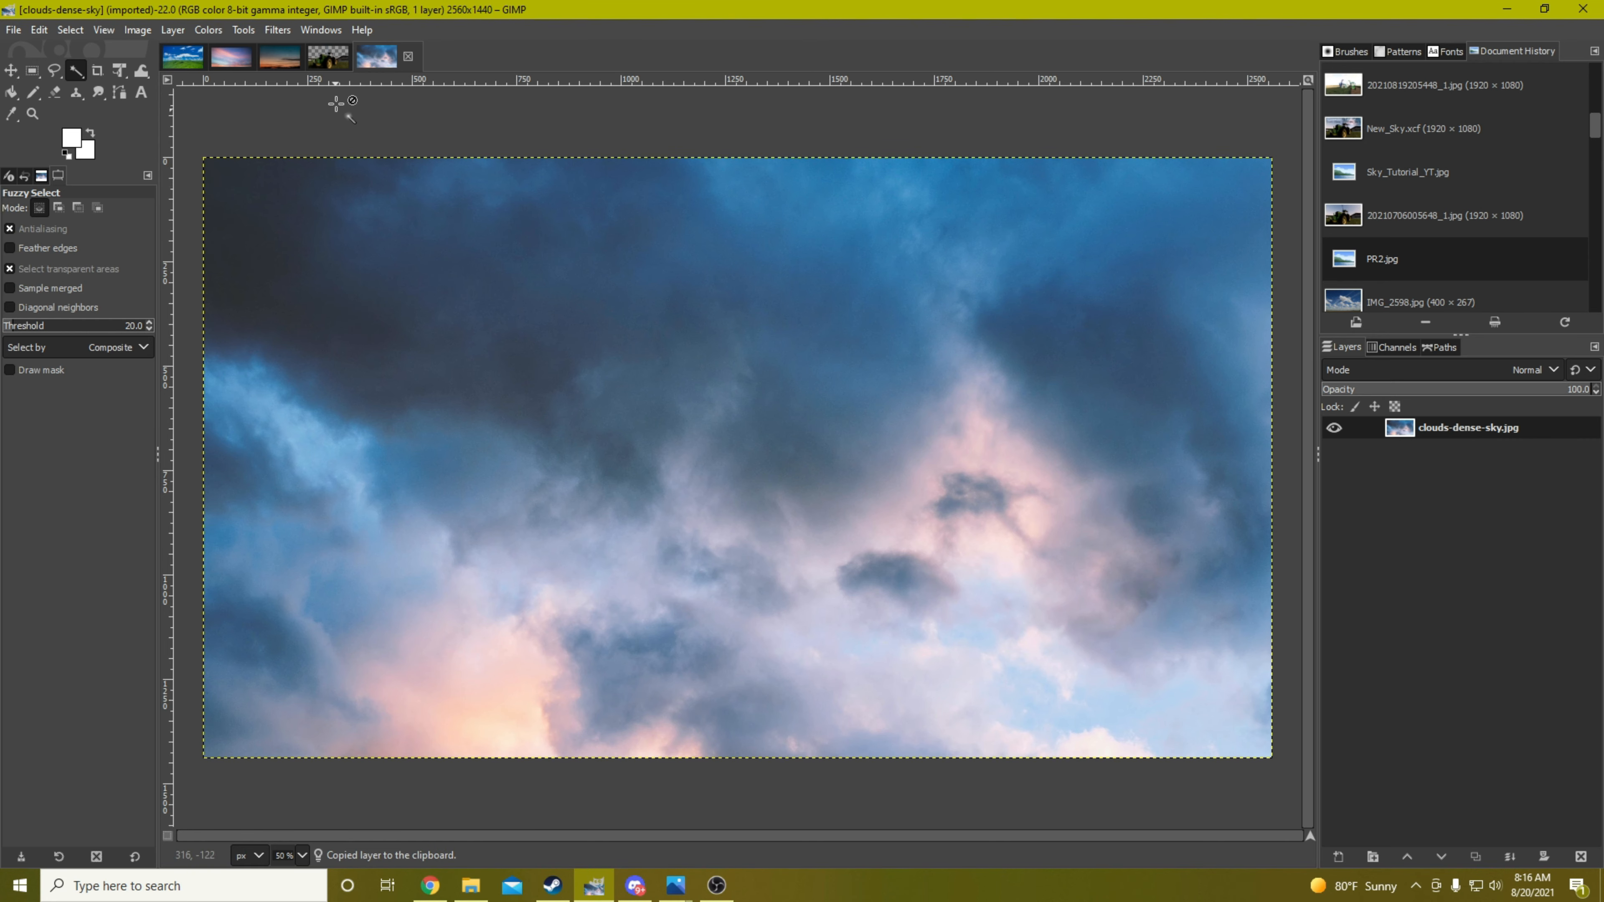
left_click(327, 57)
key("ctrl+v")
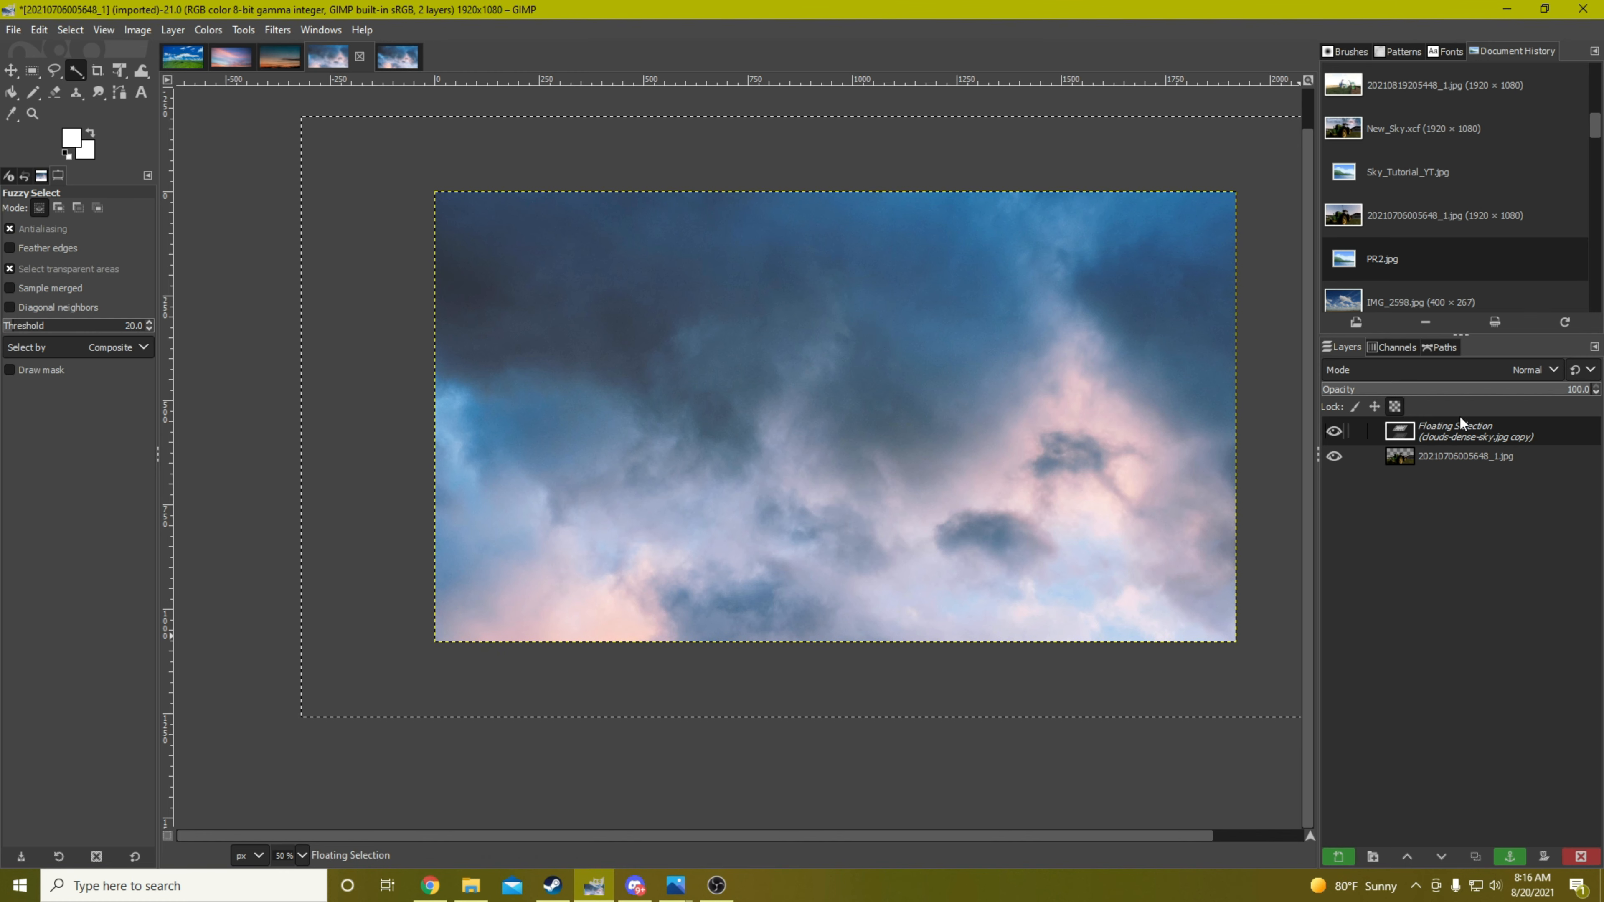
left_click(1337, 858)
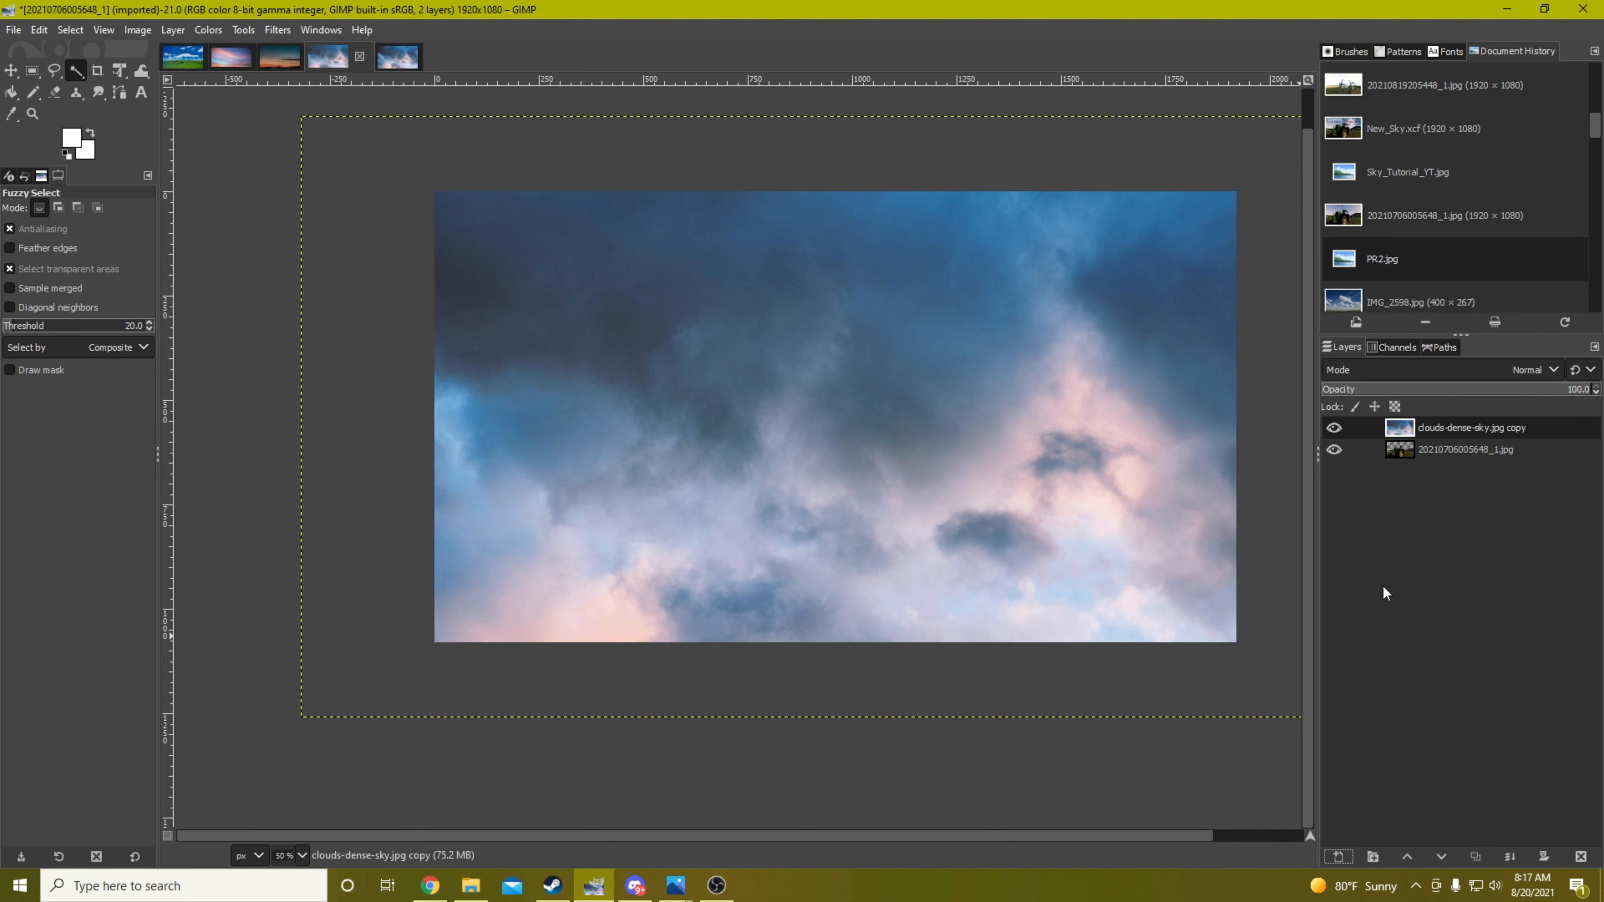
left_click(1434, 450)
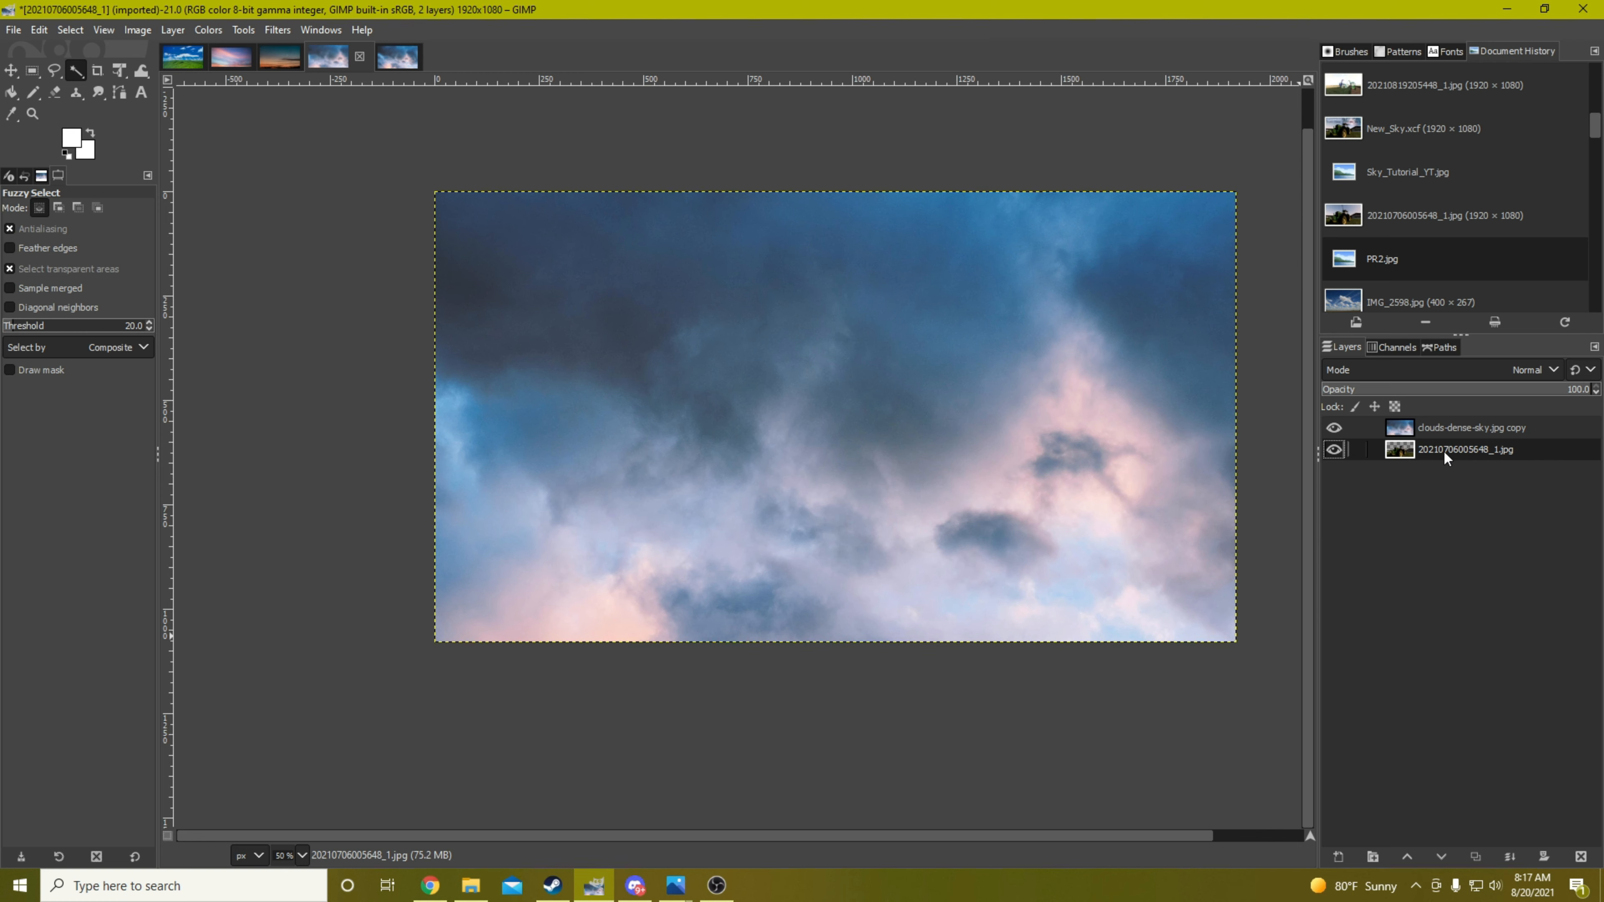
left_click_drag(1441, 448, 1440, 424)
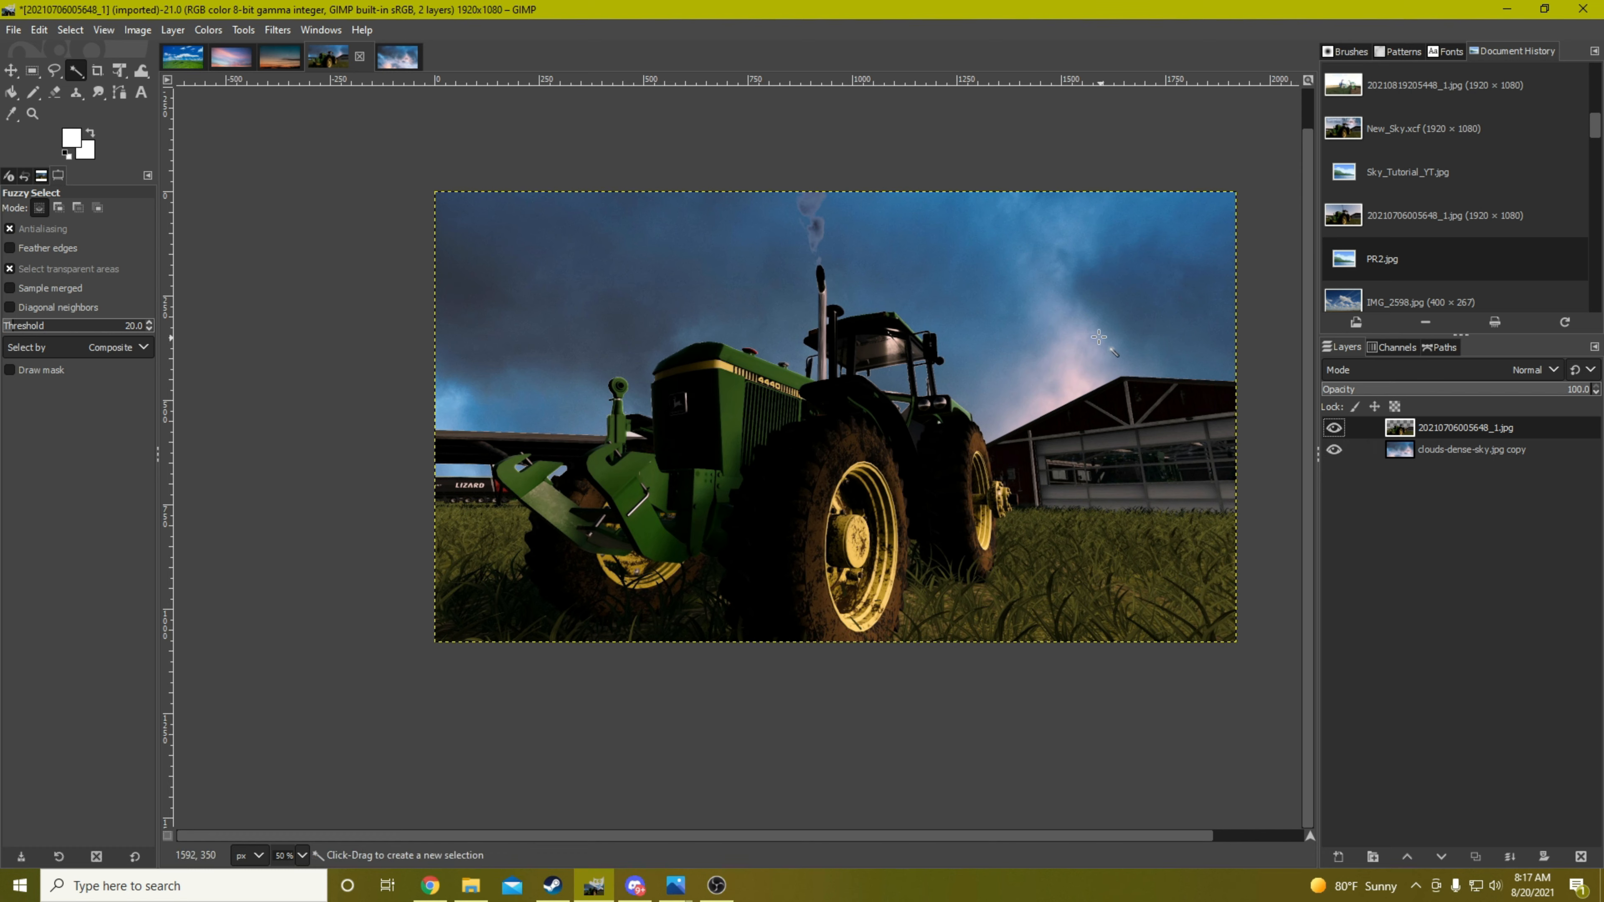
Shift the cloud layer upward behind the tractor so its lighter pink clouds fill the sky, and make the tractor layer active again
left_click(1445, 447)
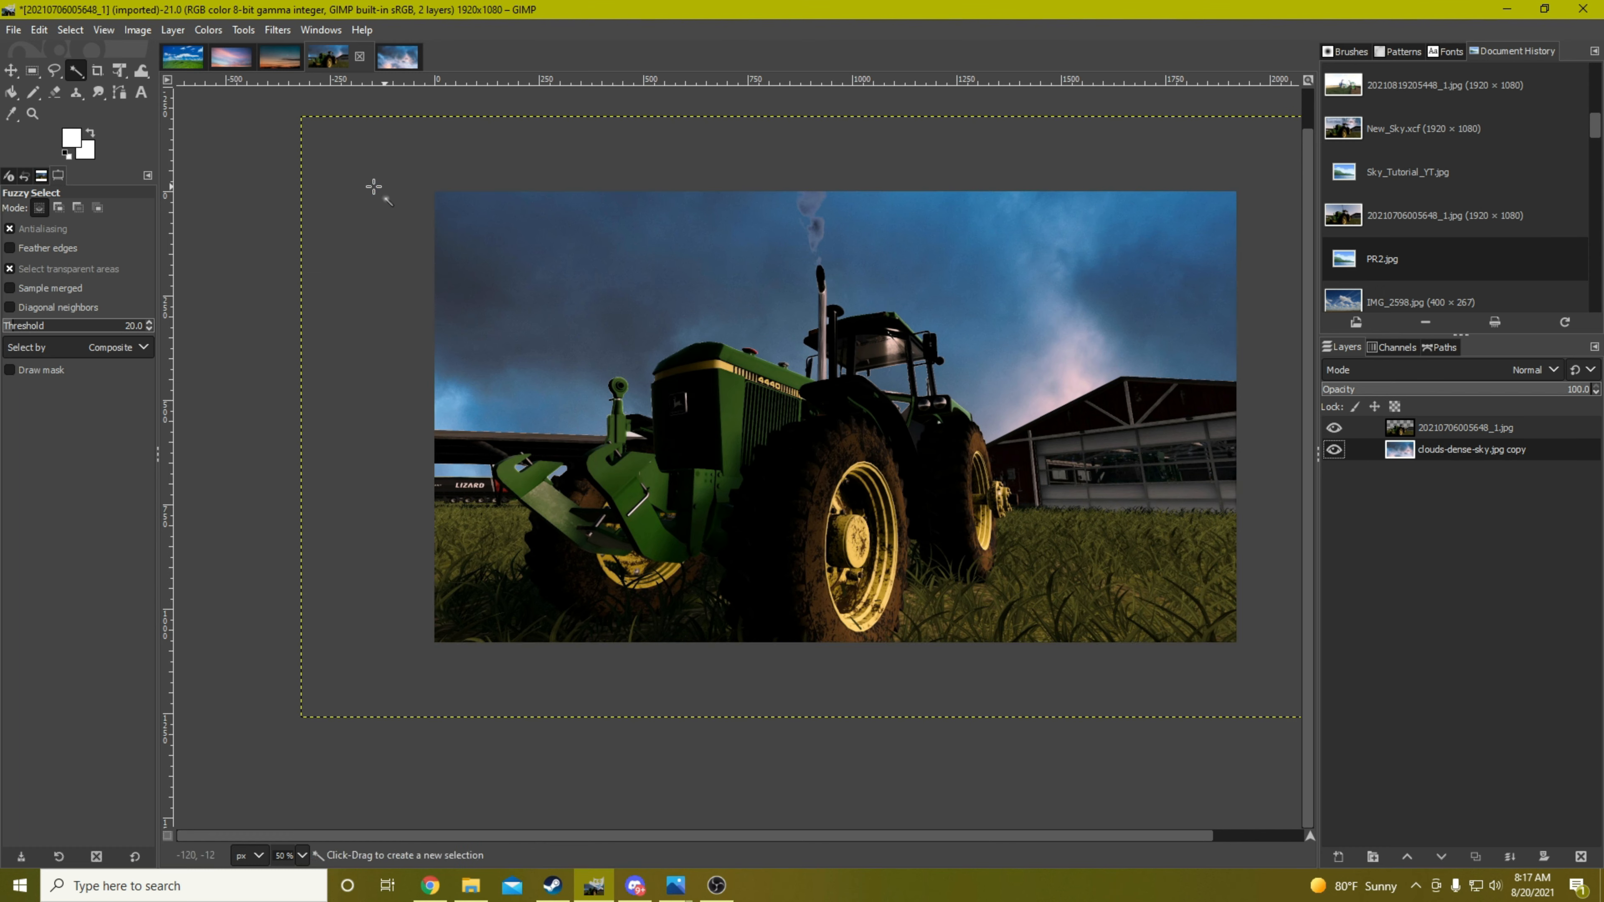
left_click(11, 74)
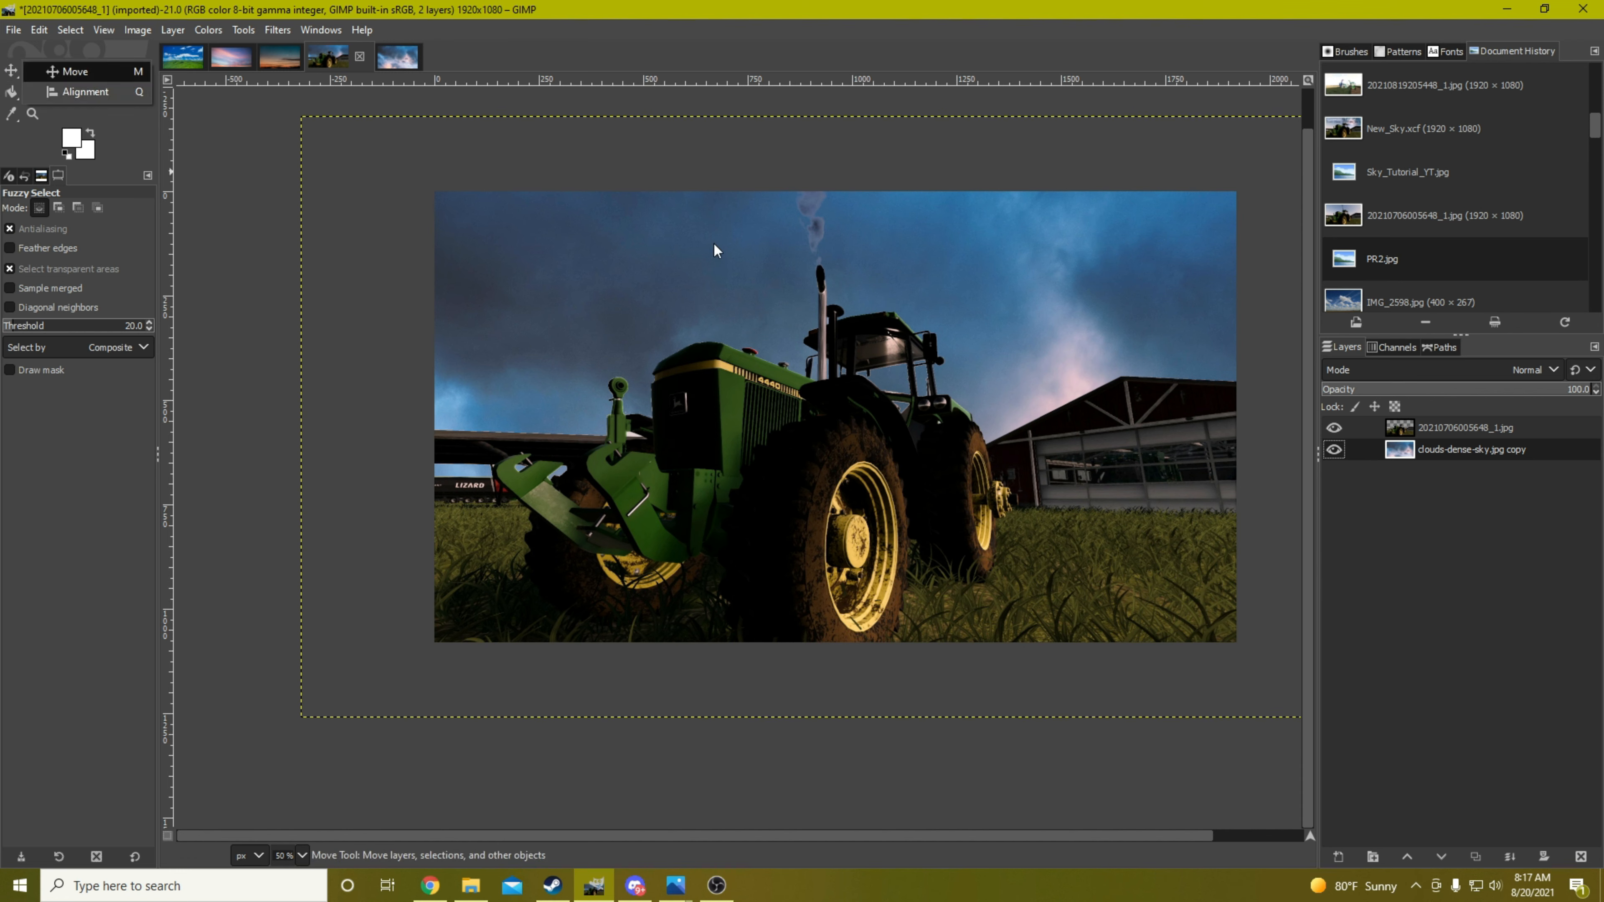
left_click(10, 70)
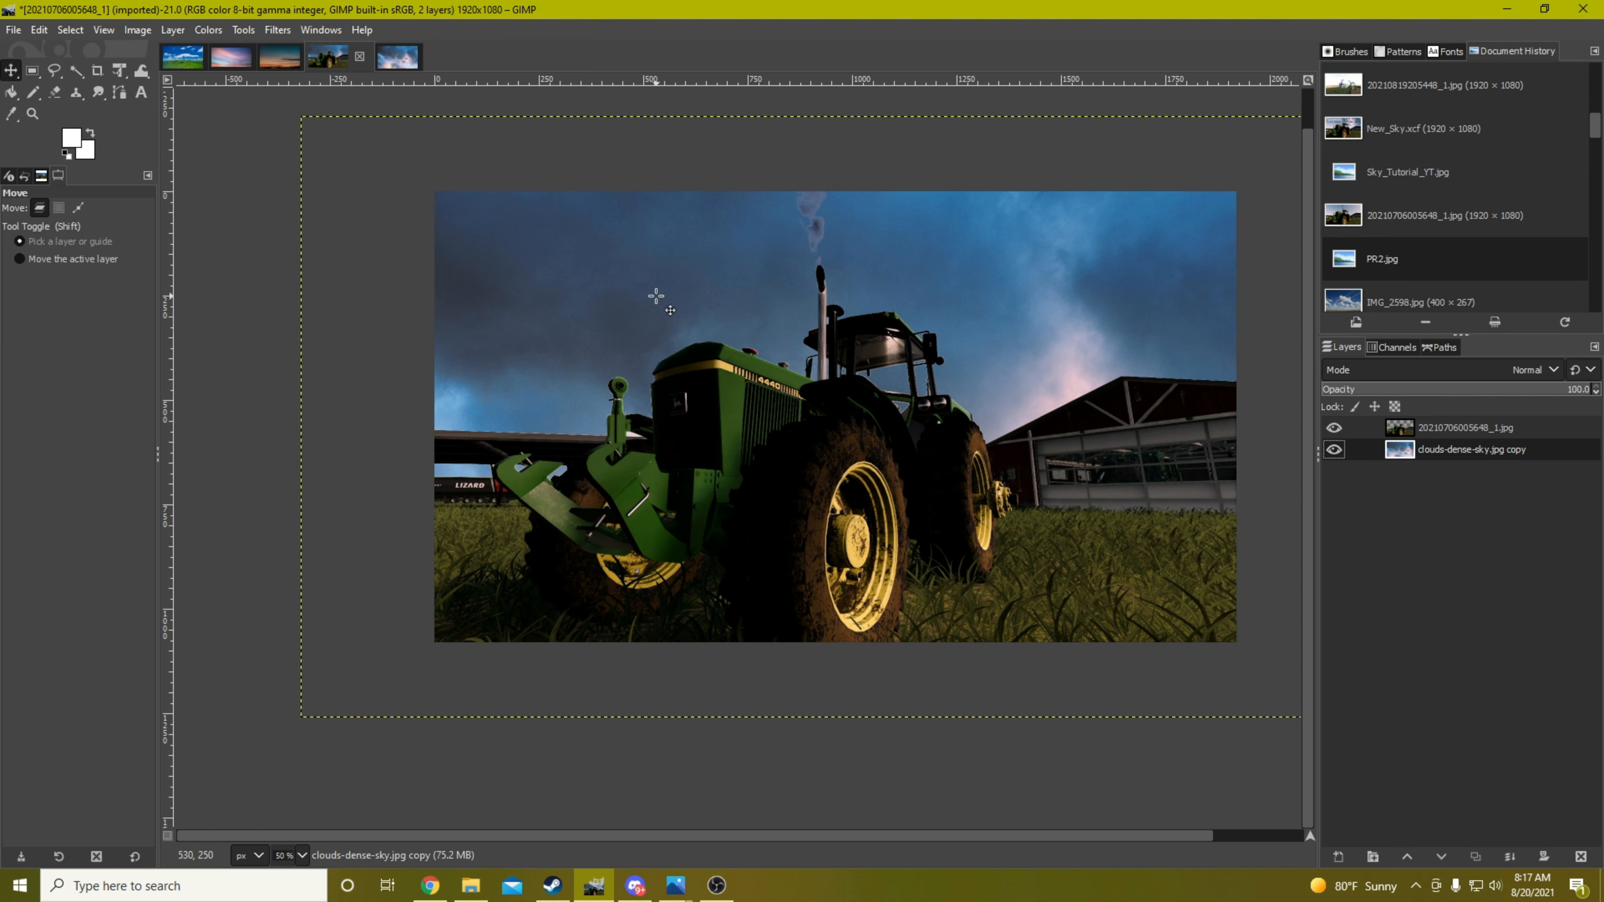
left_click_drag(656, 295, 655, 295)
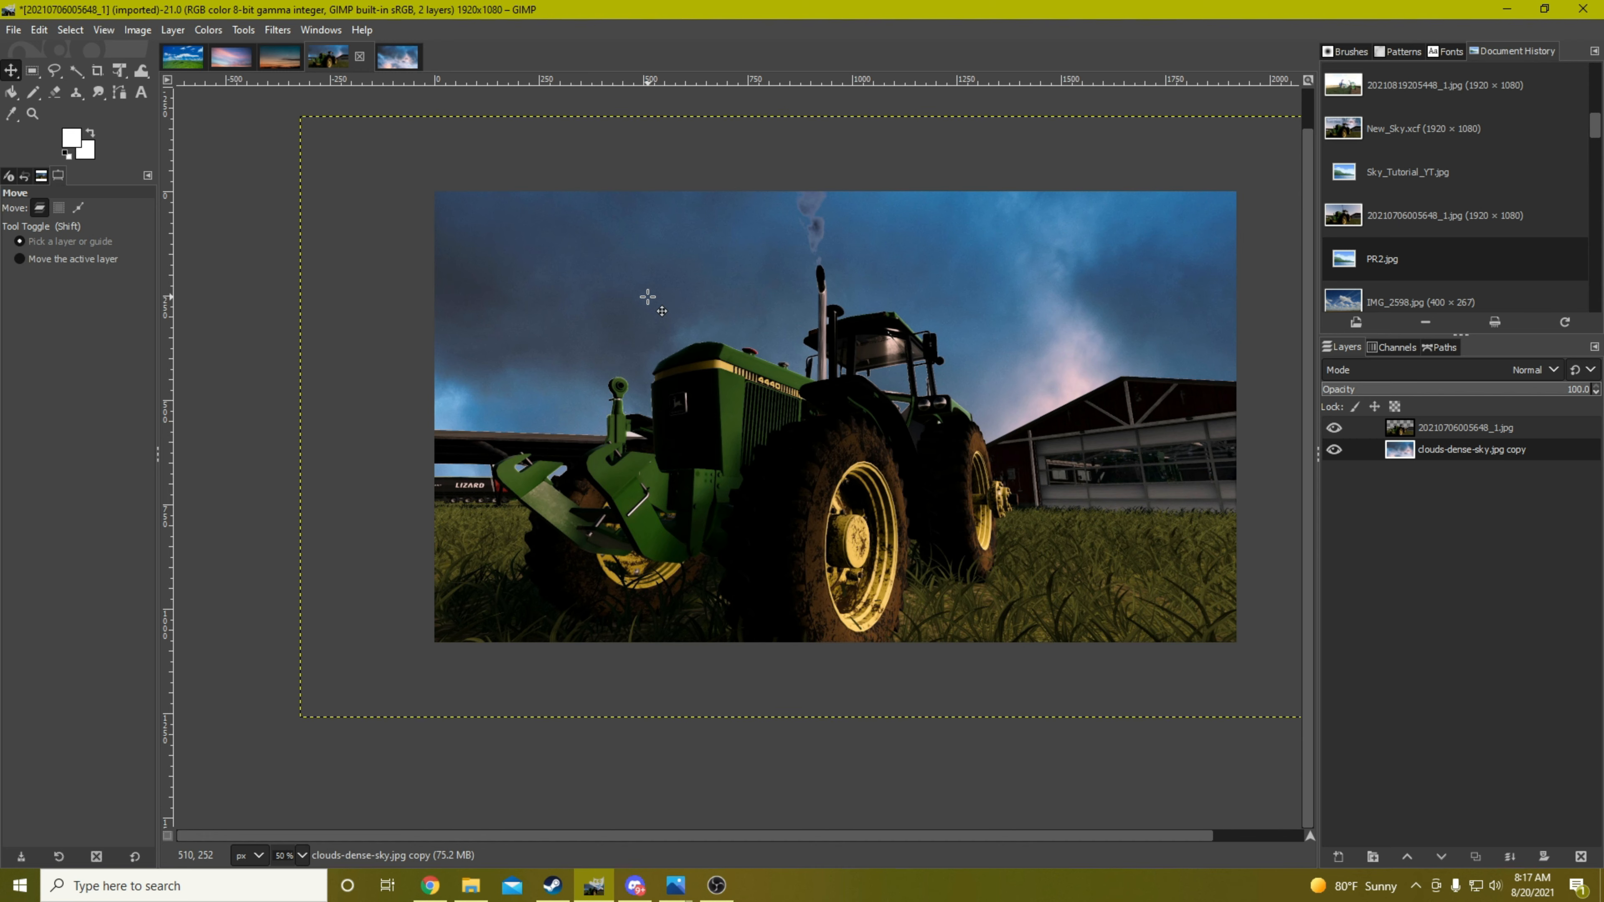
key("Up")
key("Up")
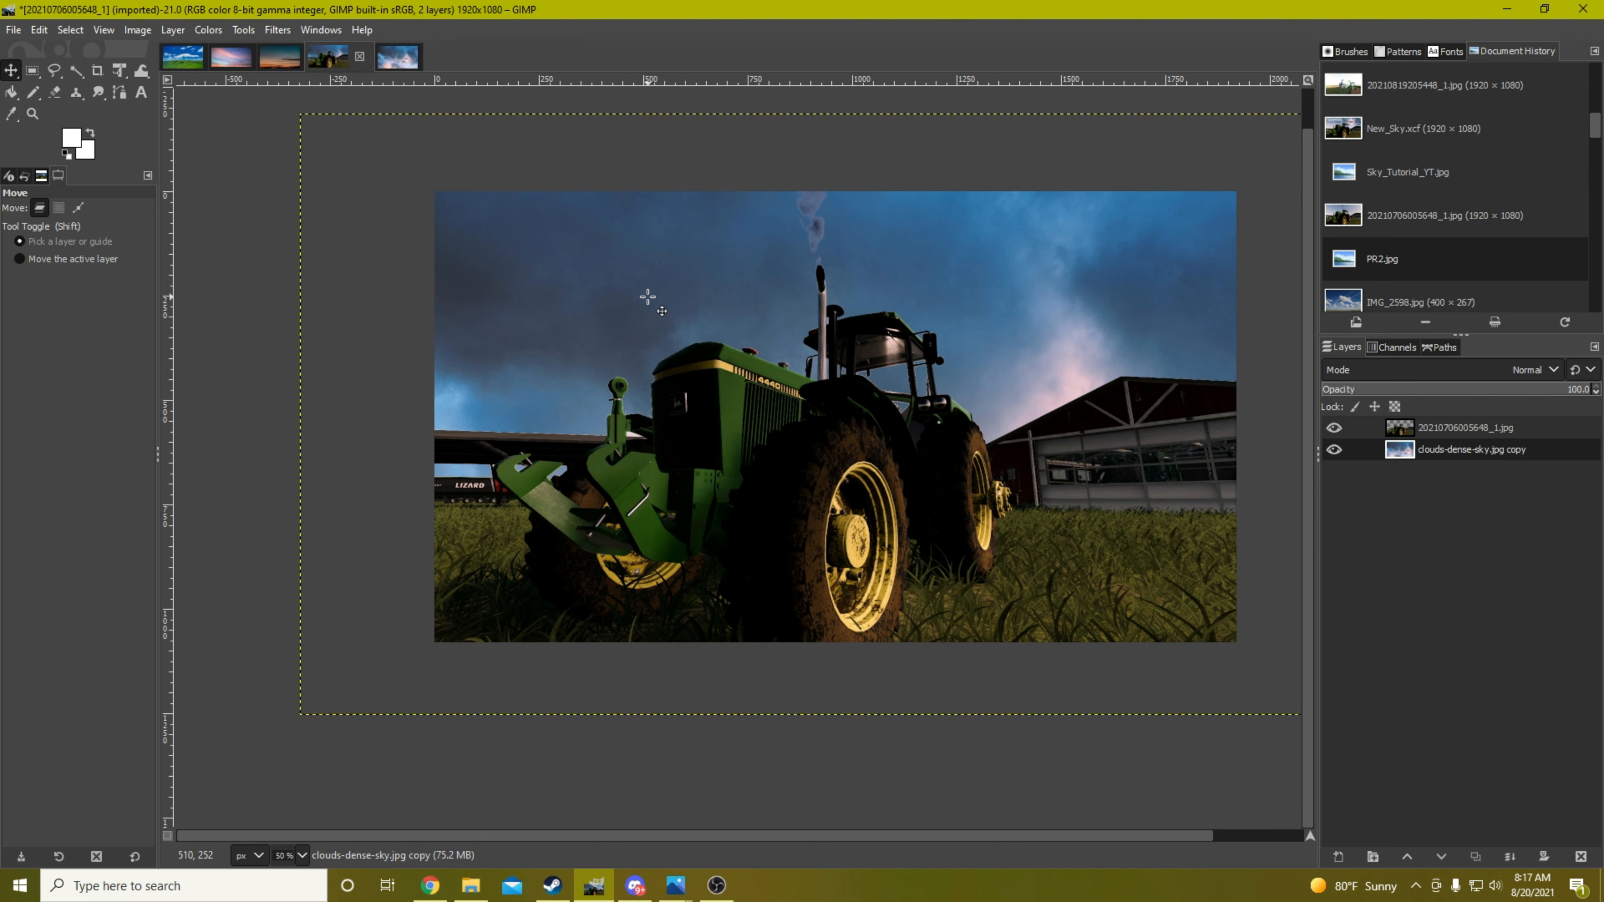
key("Up")
key("Up")
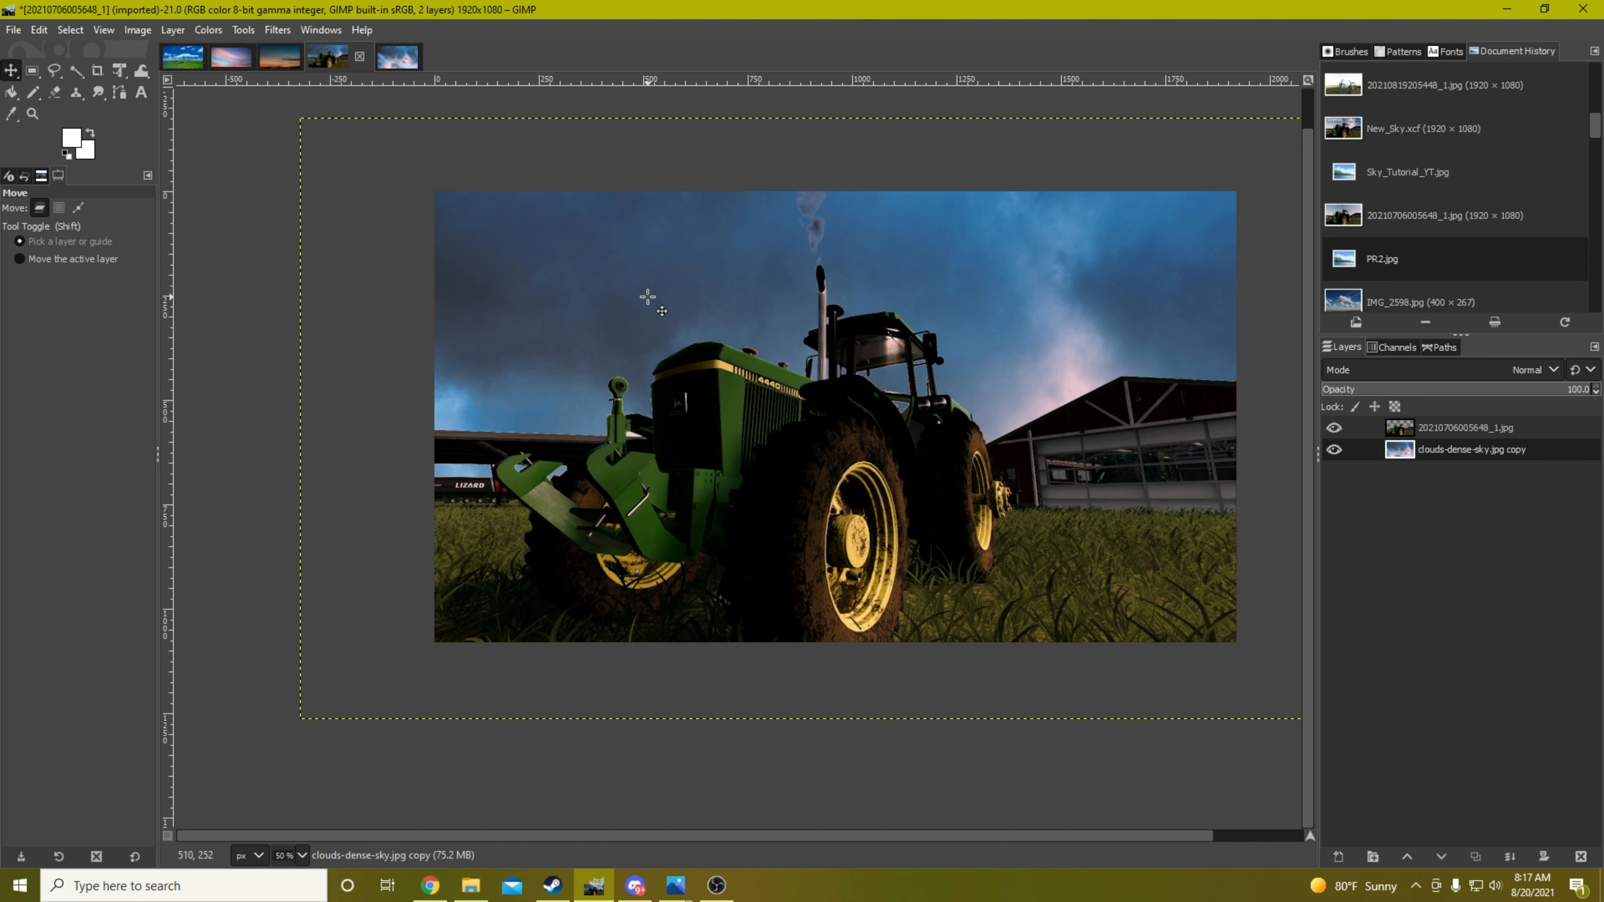
key("Up")
key("Up")
key("Up")
key("Up")
key("Up")
key("Up")
key("Up")
key("Up")
key("Up")
key("Up")
key("Up")
key("Up")
key("Up")
key("Up")
key("Up")
key("Up")
key("Up")
key("Up")
key("Up")
key("Up")
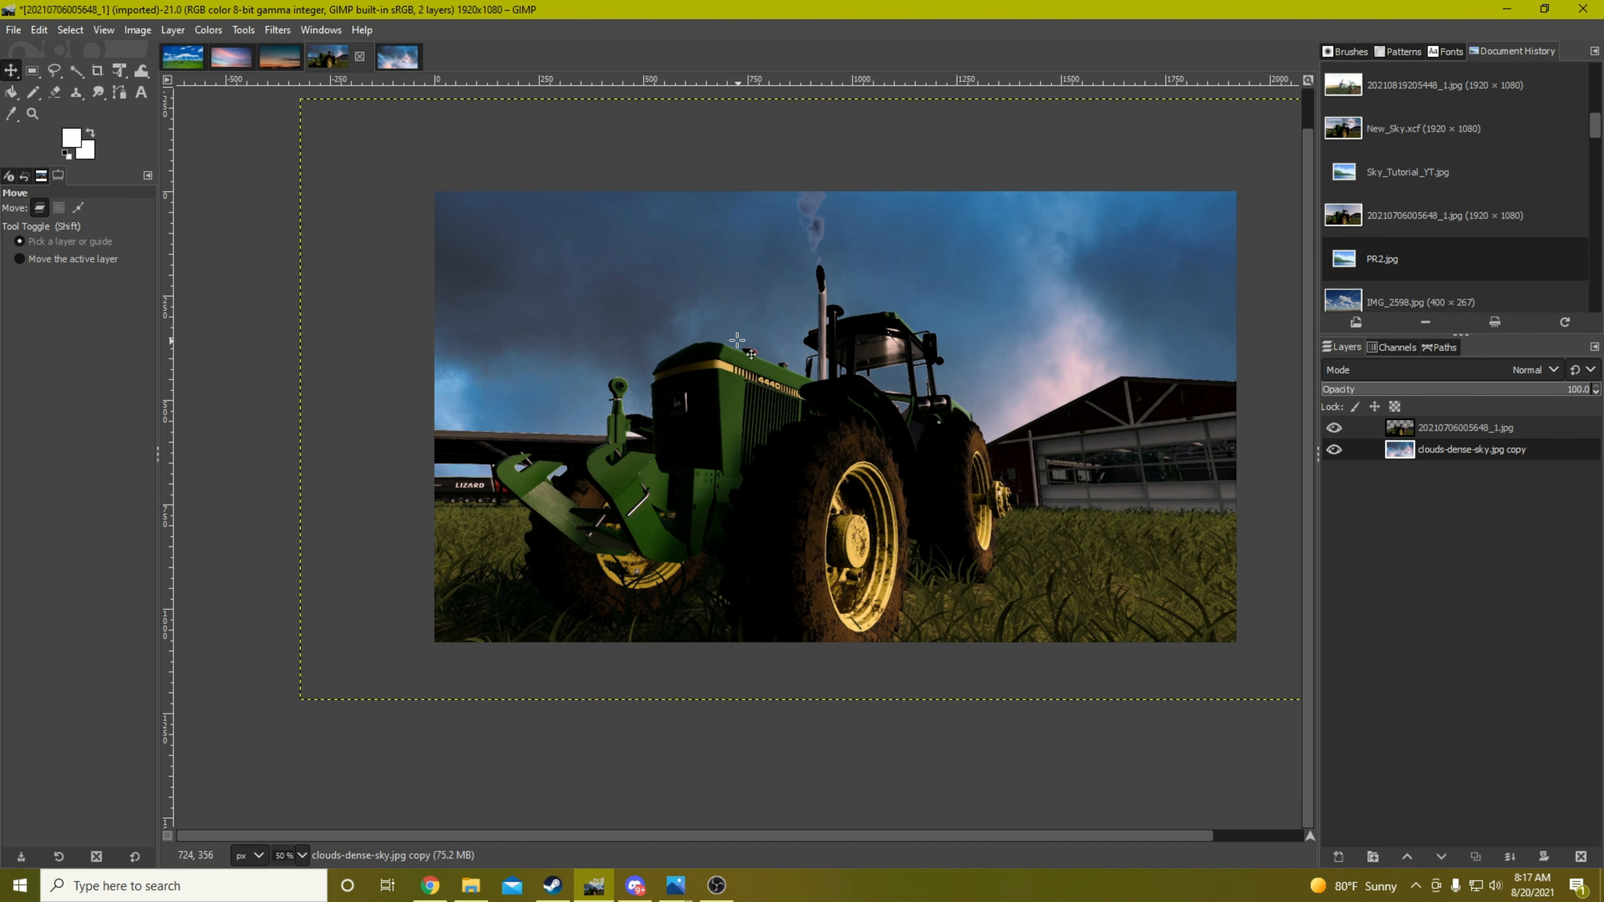
left_click_drag(671, 308, 641, 108)
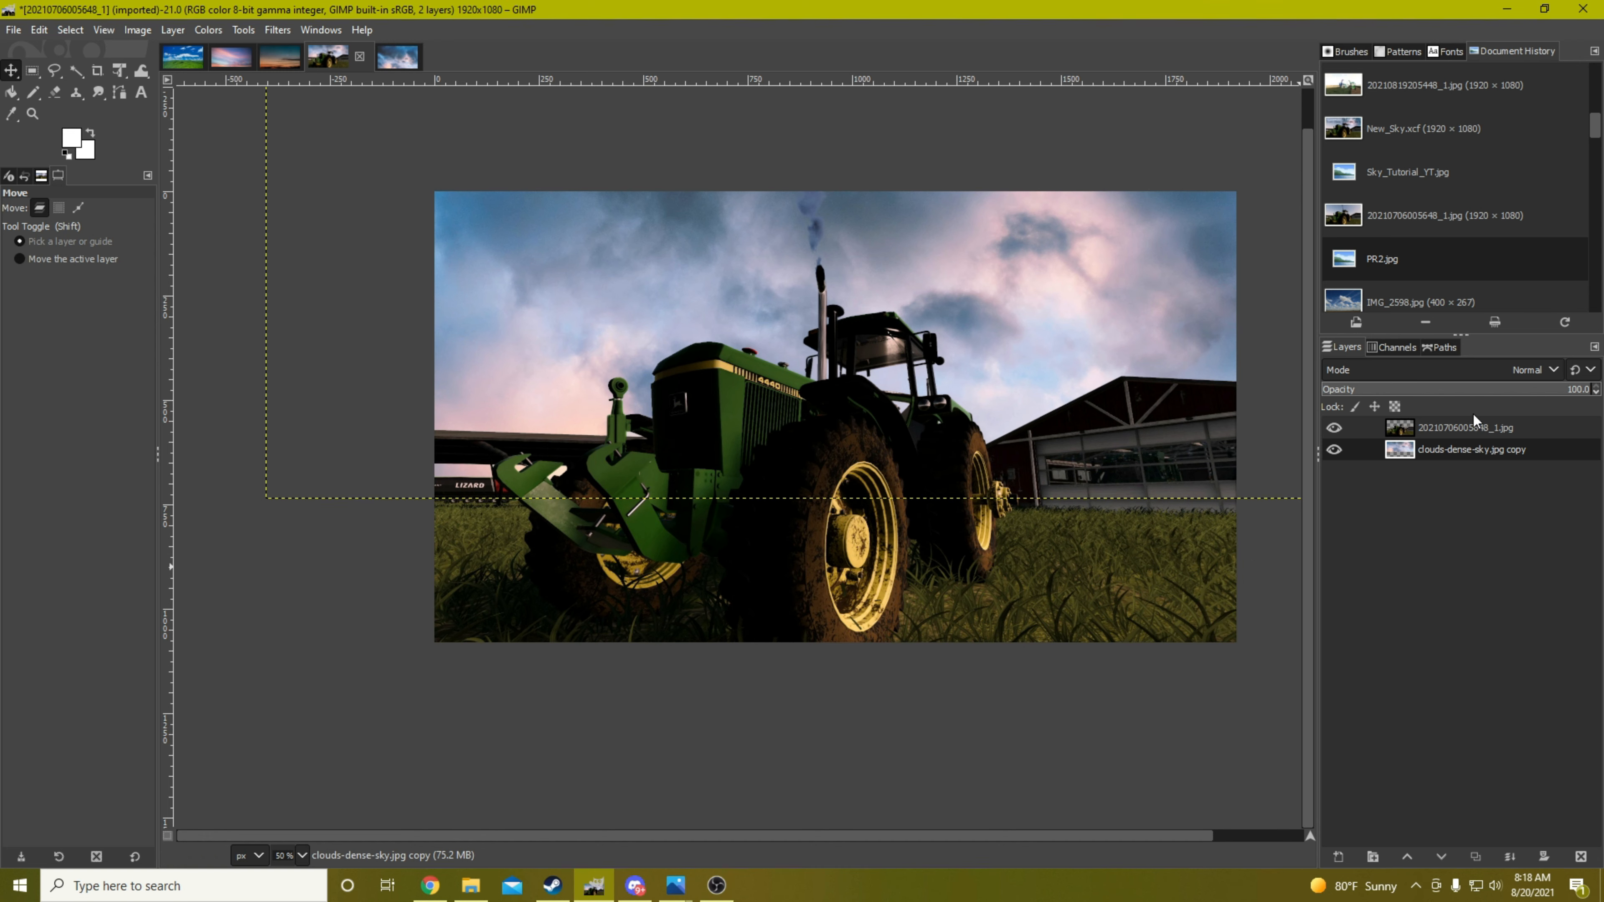
left_click(1471, 428)
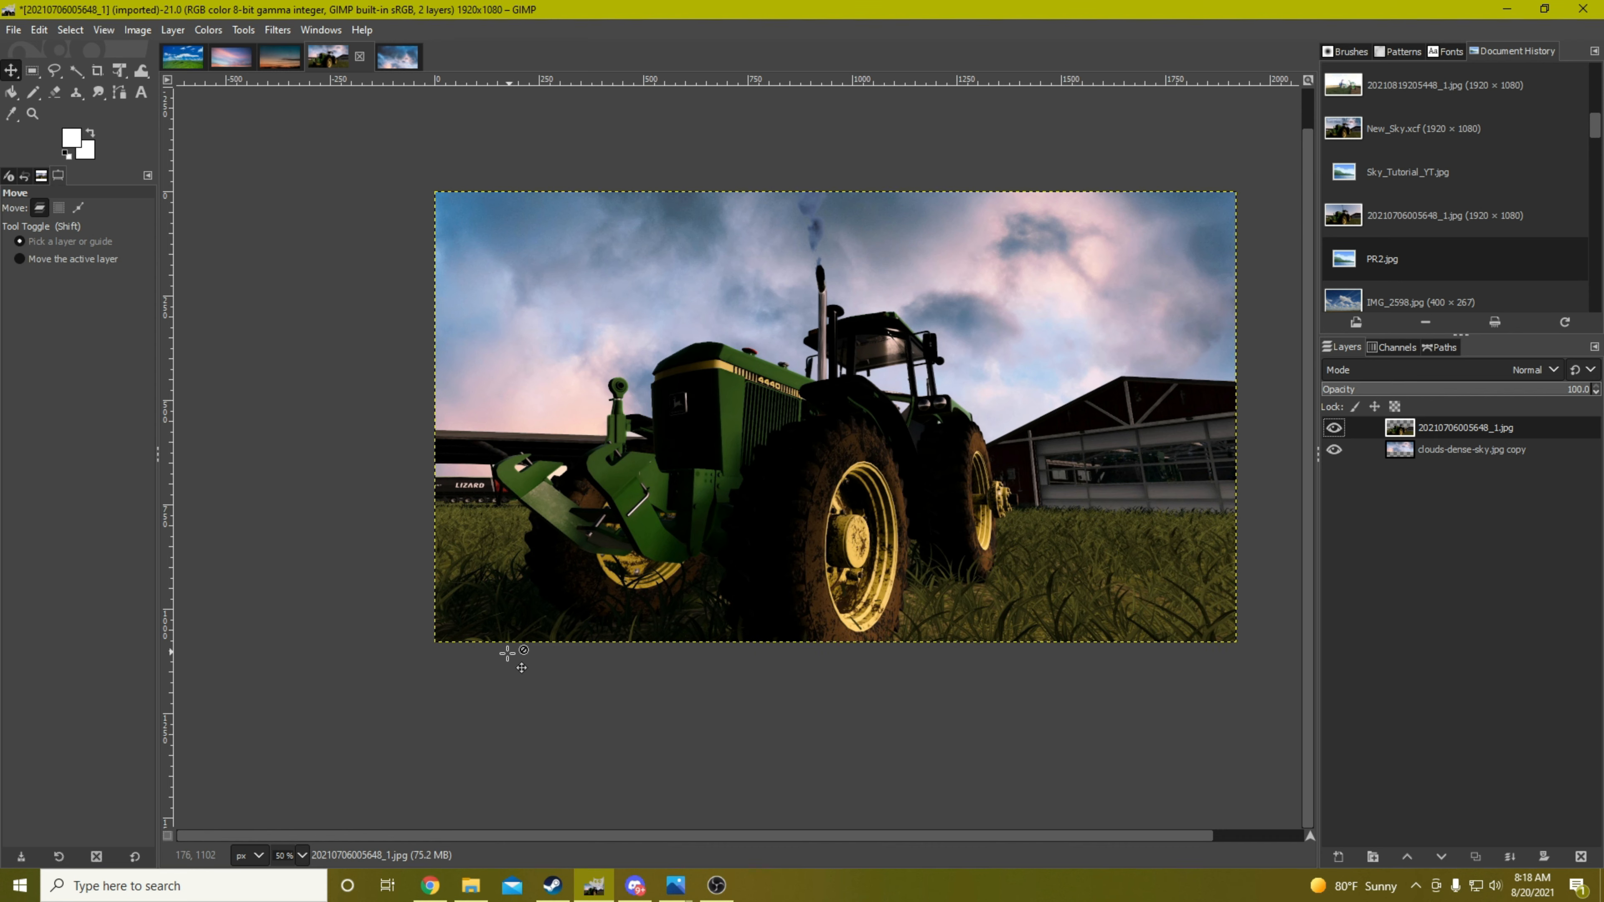
Open fsScreen_2021_08_01_11_23_09 (1).png from the Sky Tutorial folder in GIMP and add an alpha channel to its layer
left_click(470, 885)
left_click(989, 667)
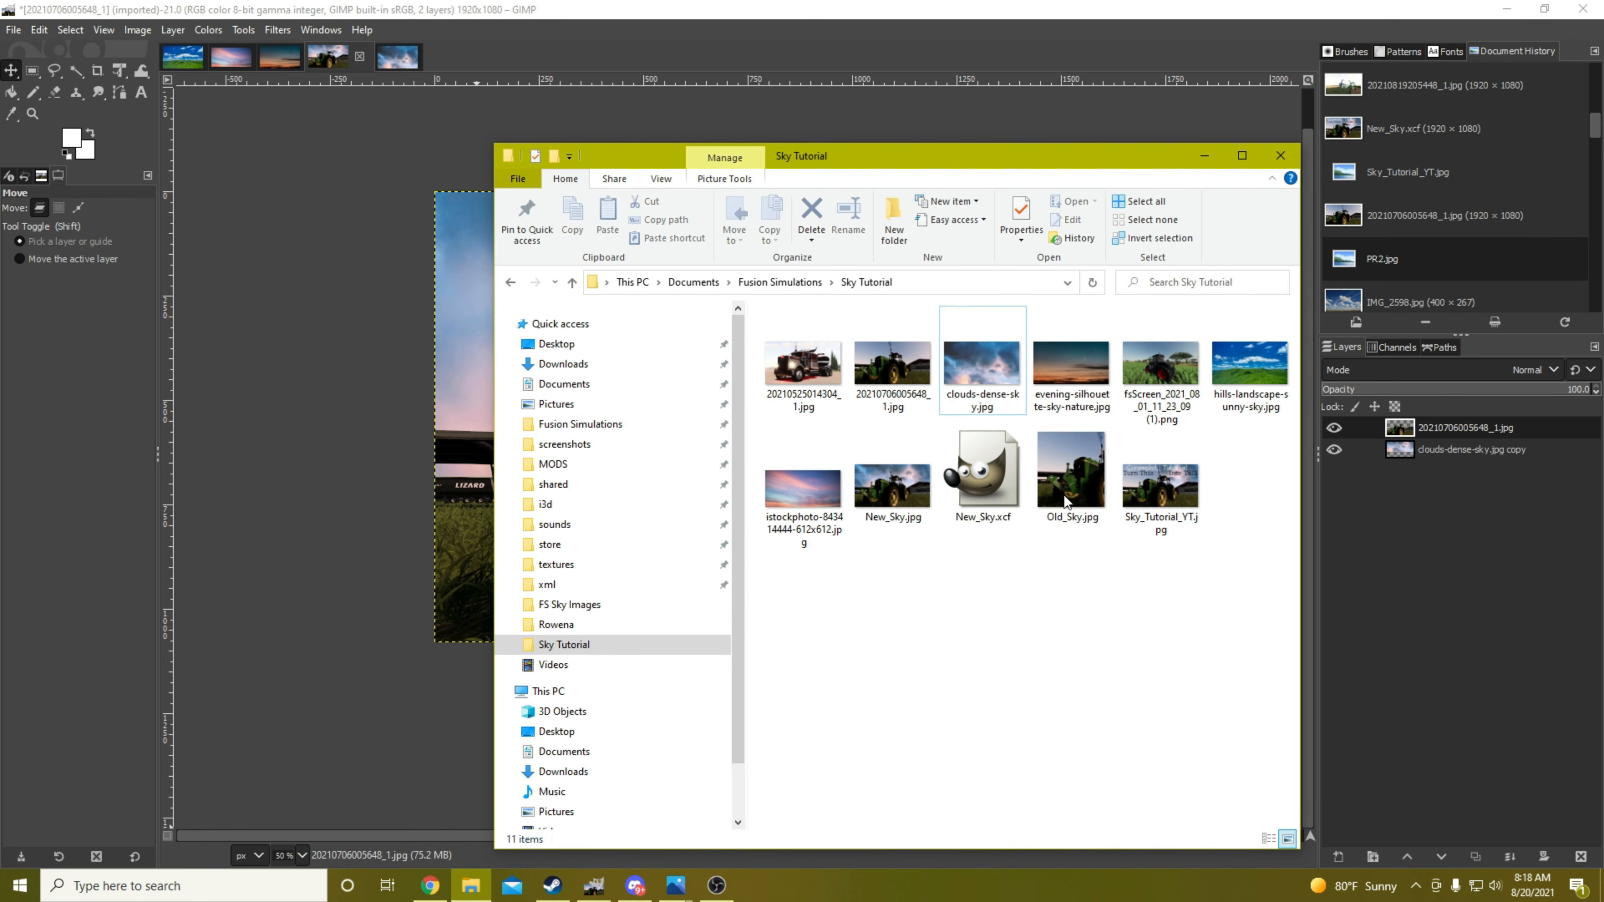
left_click(1162, 357)
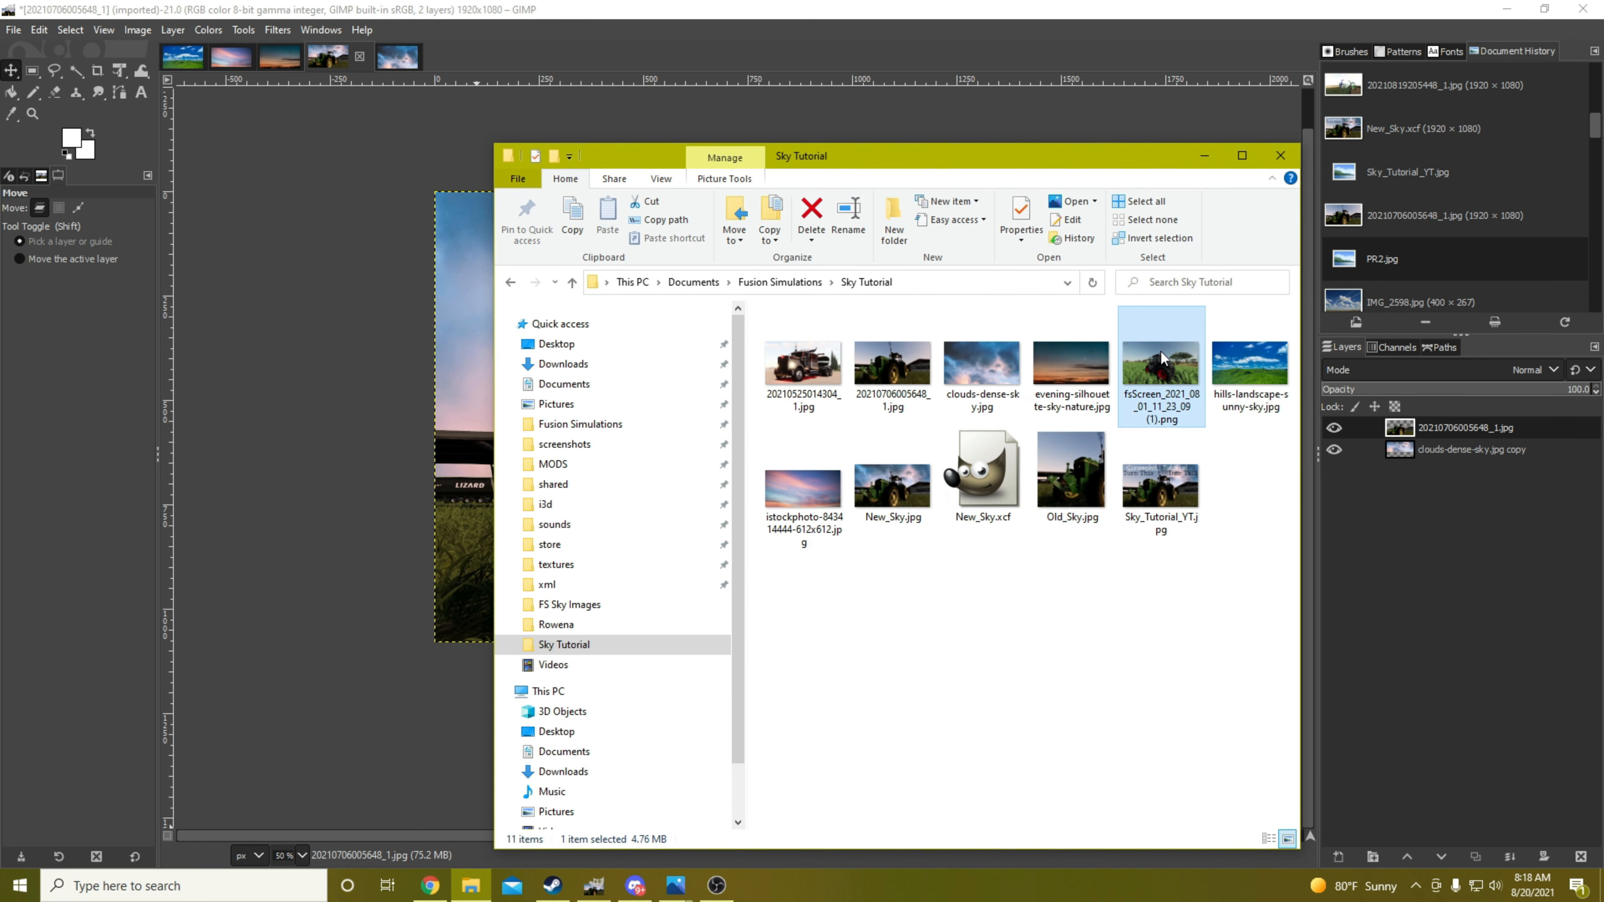
right_click(1162, 357)
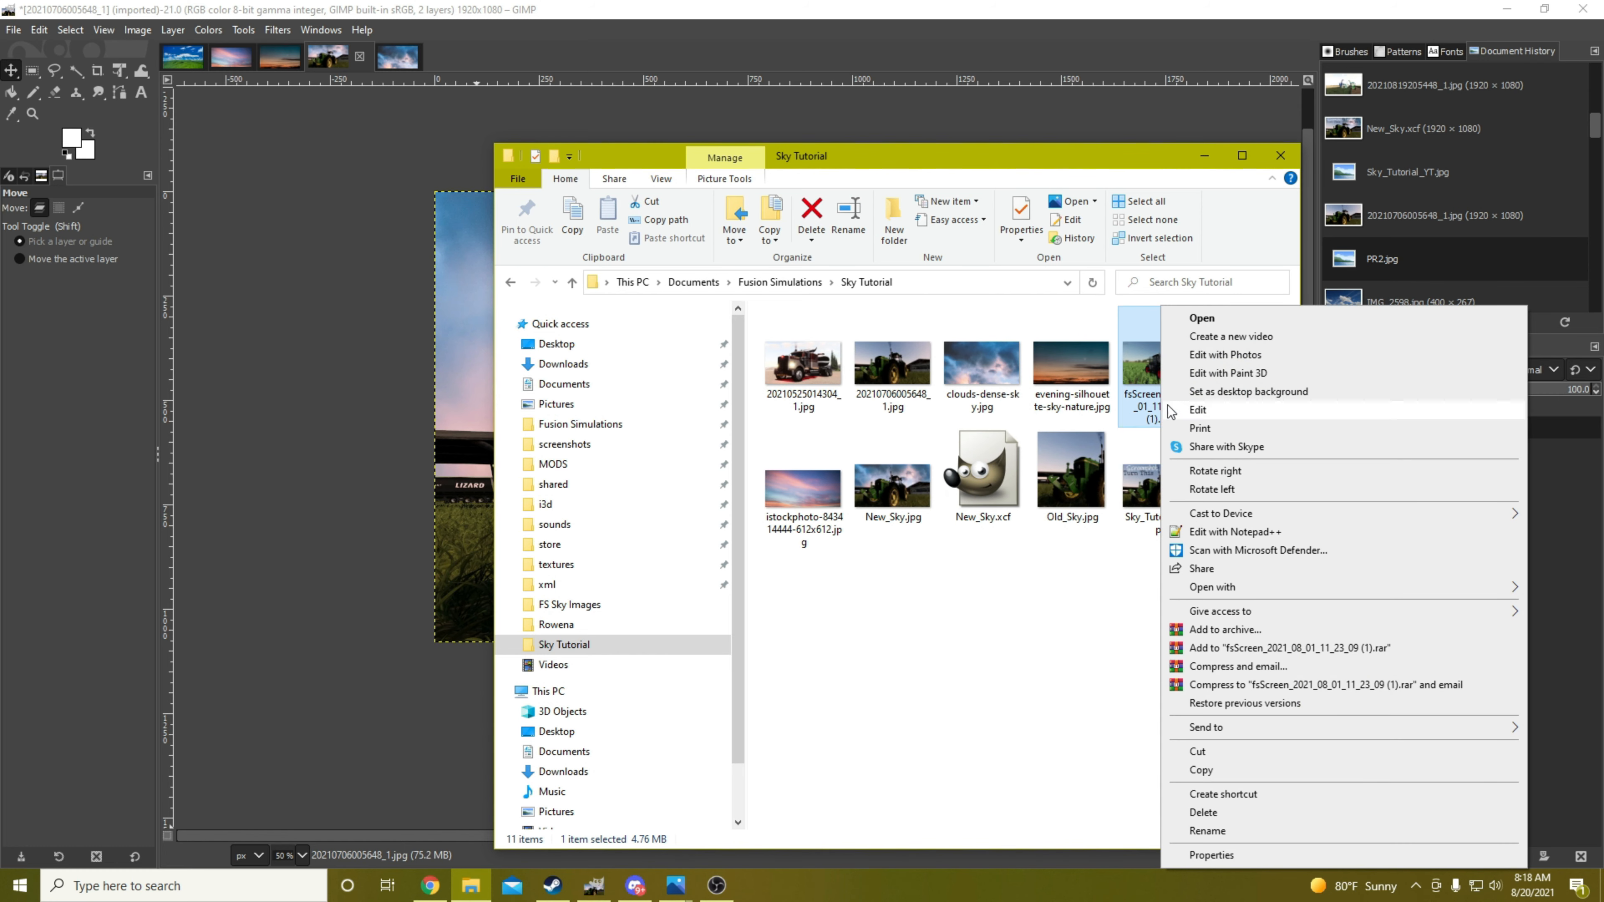
mouse_move(1233, 589)
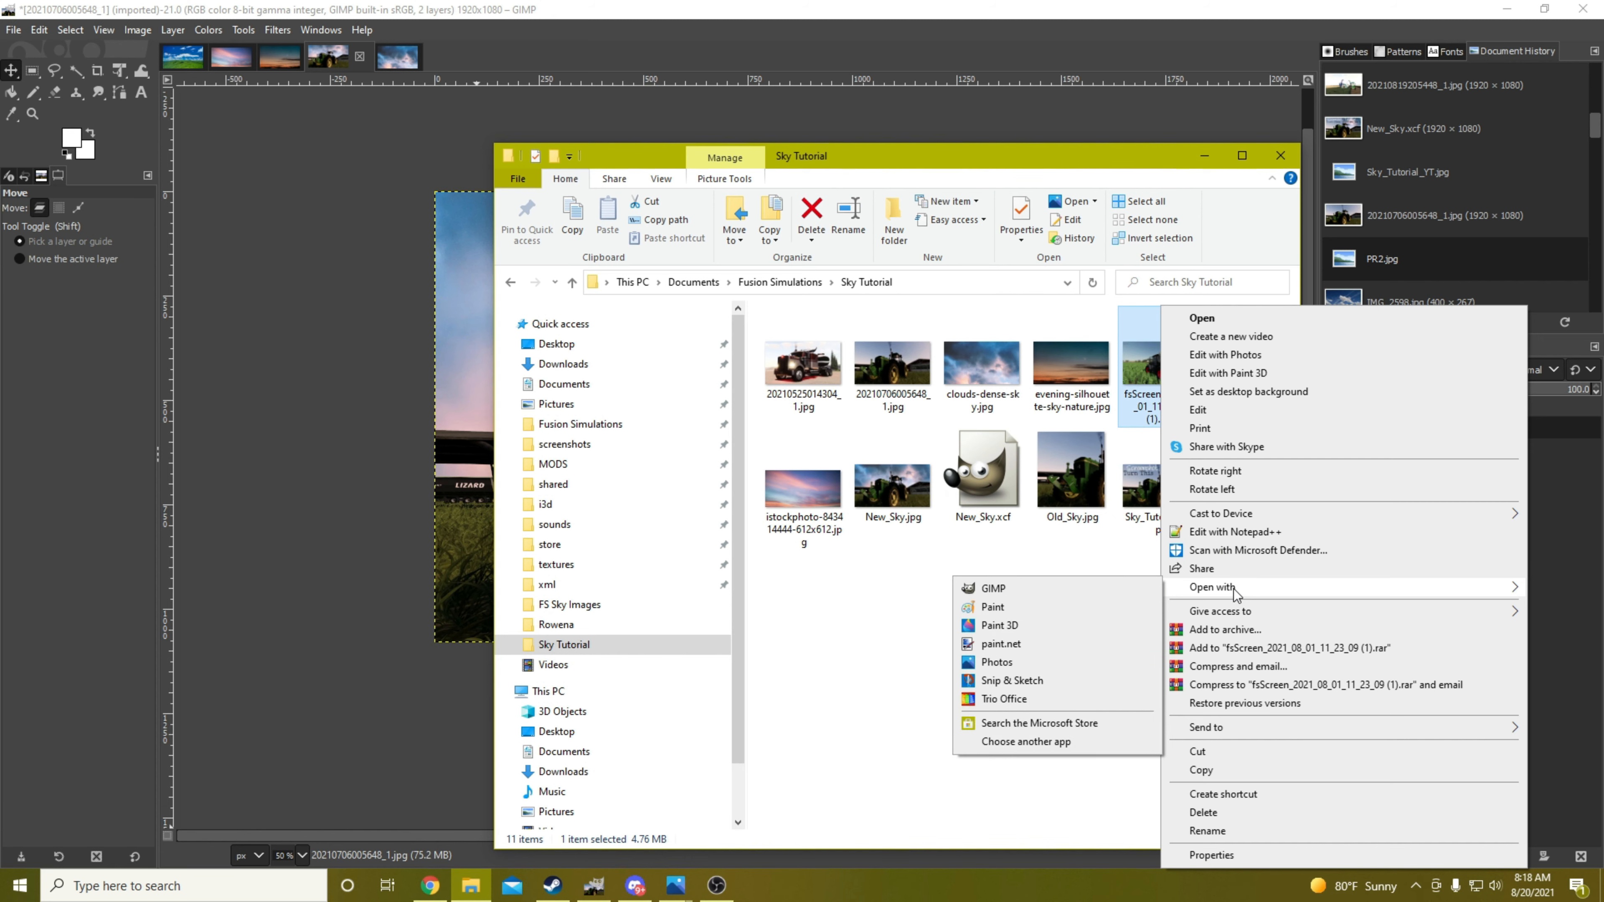
left_click(991, 588)
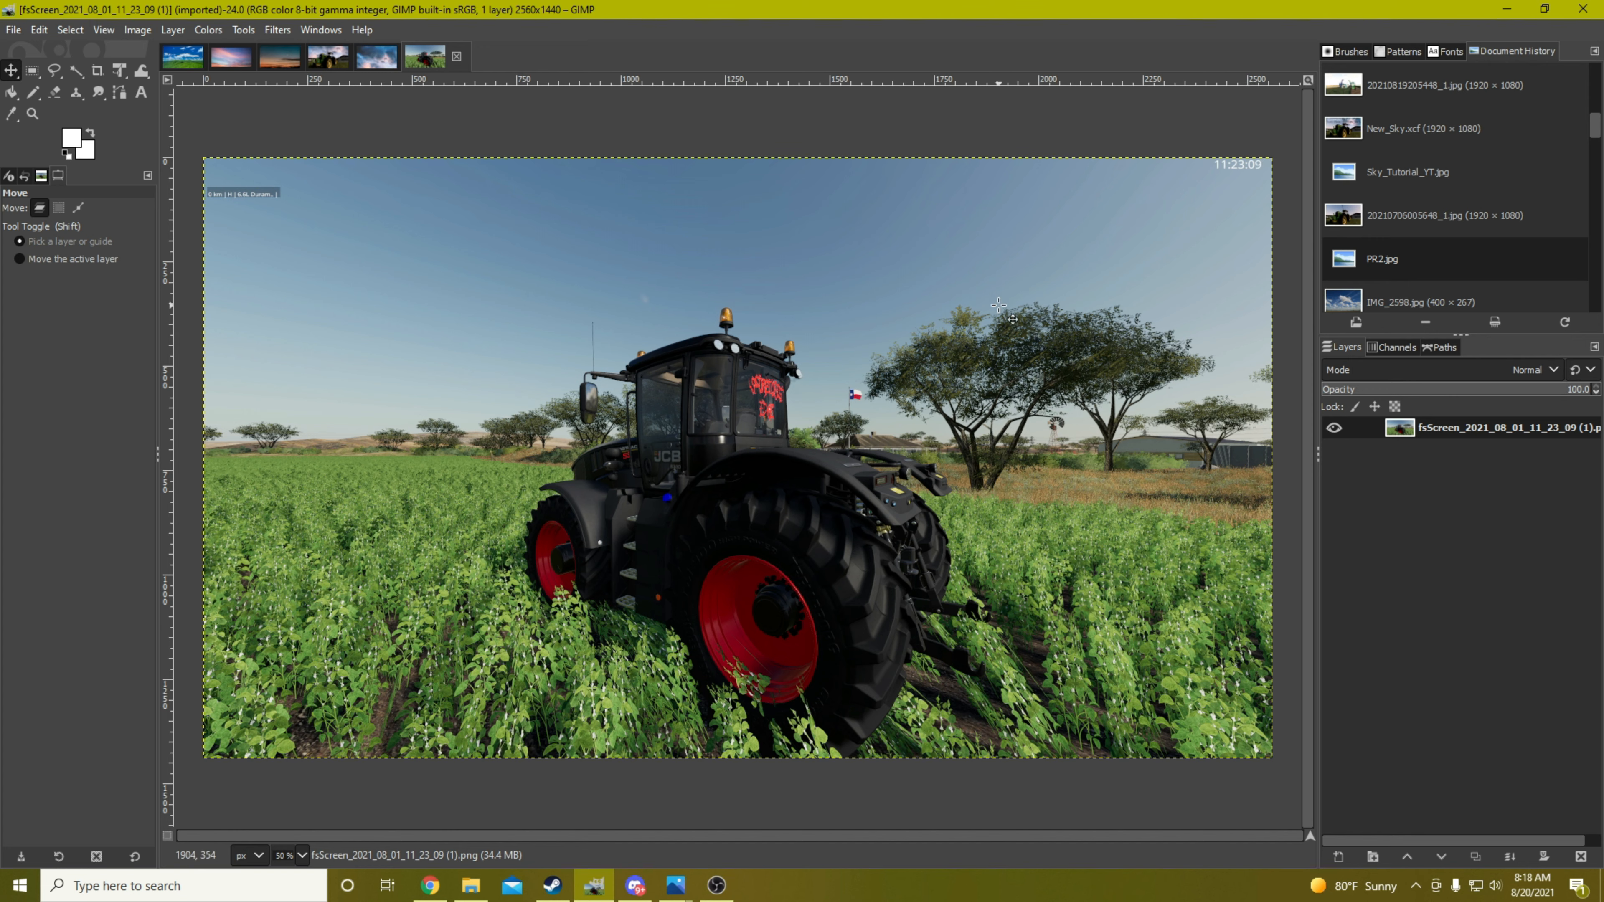
right_click(1452, 424)
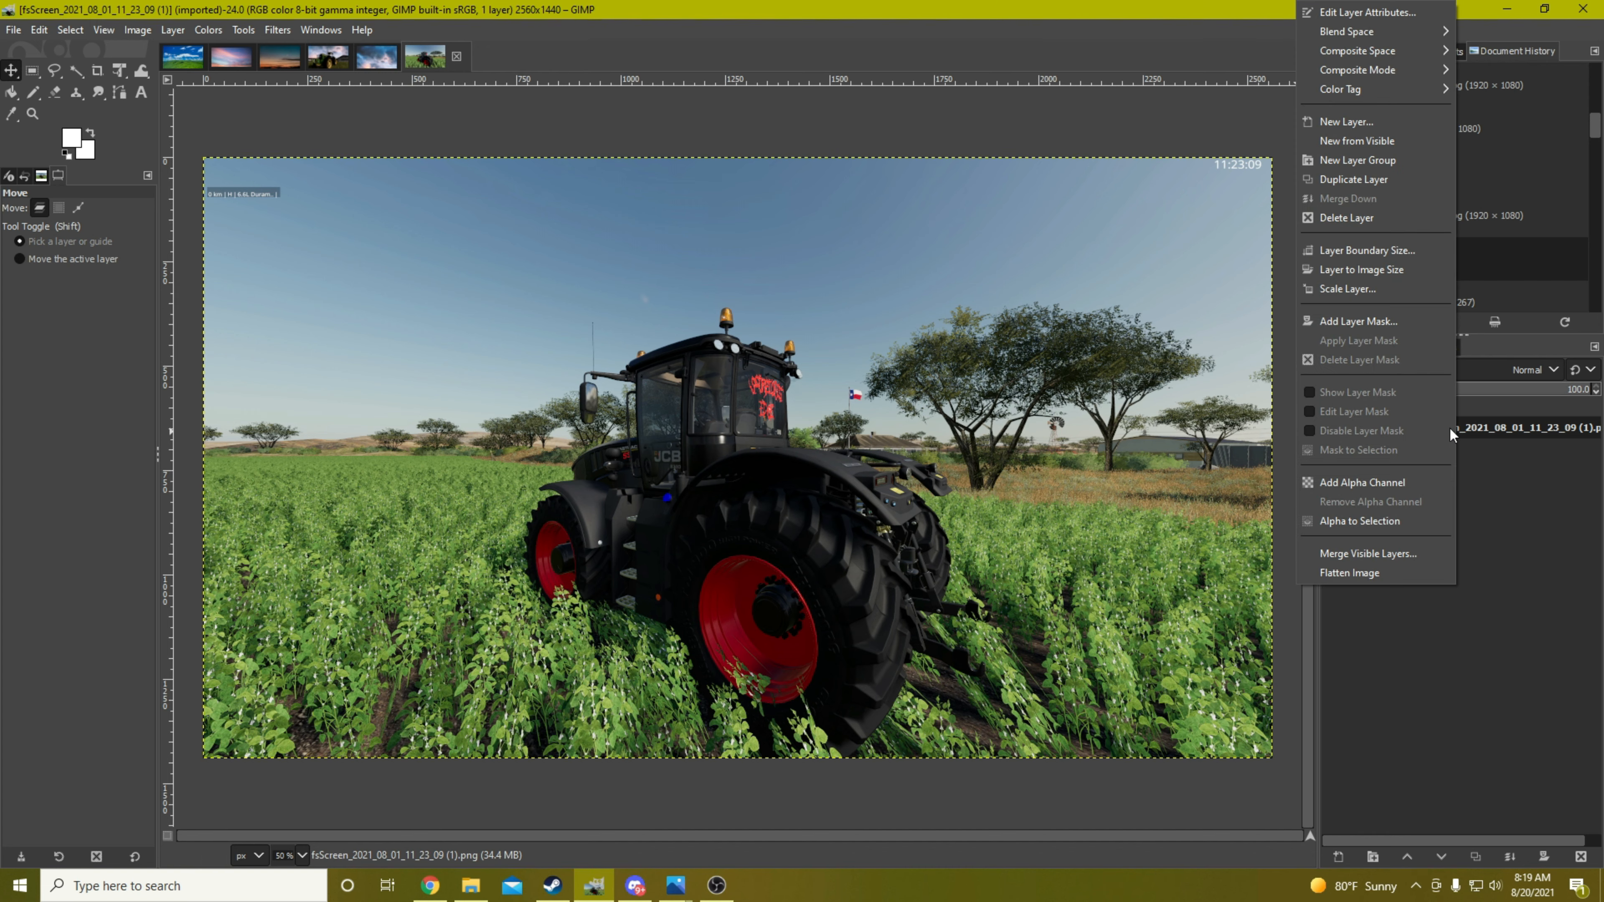
left_click(1411, 484)
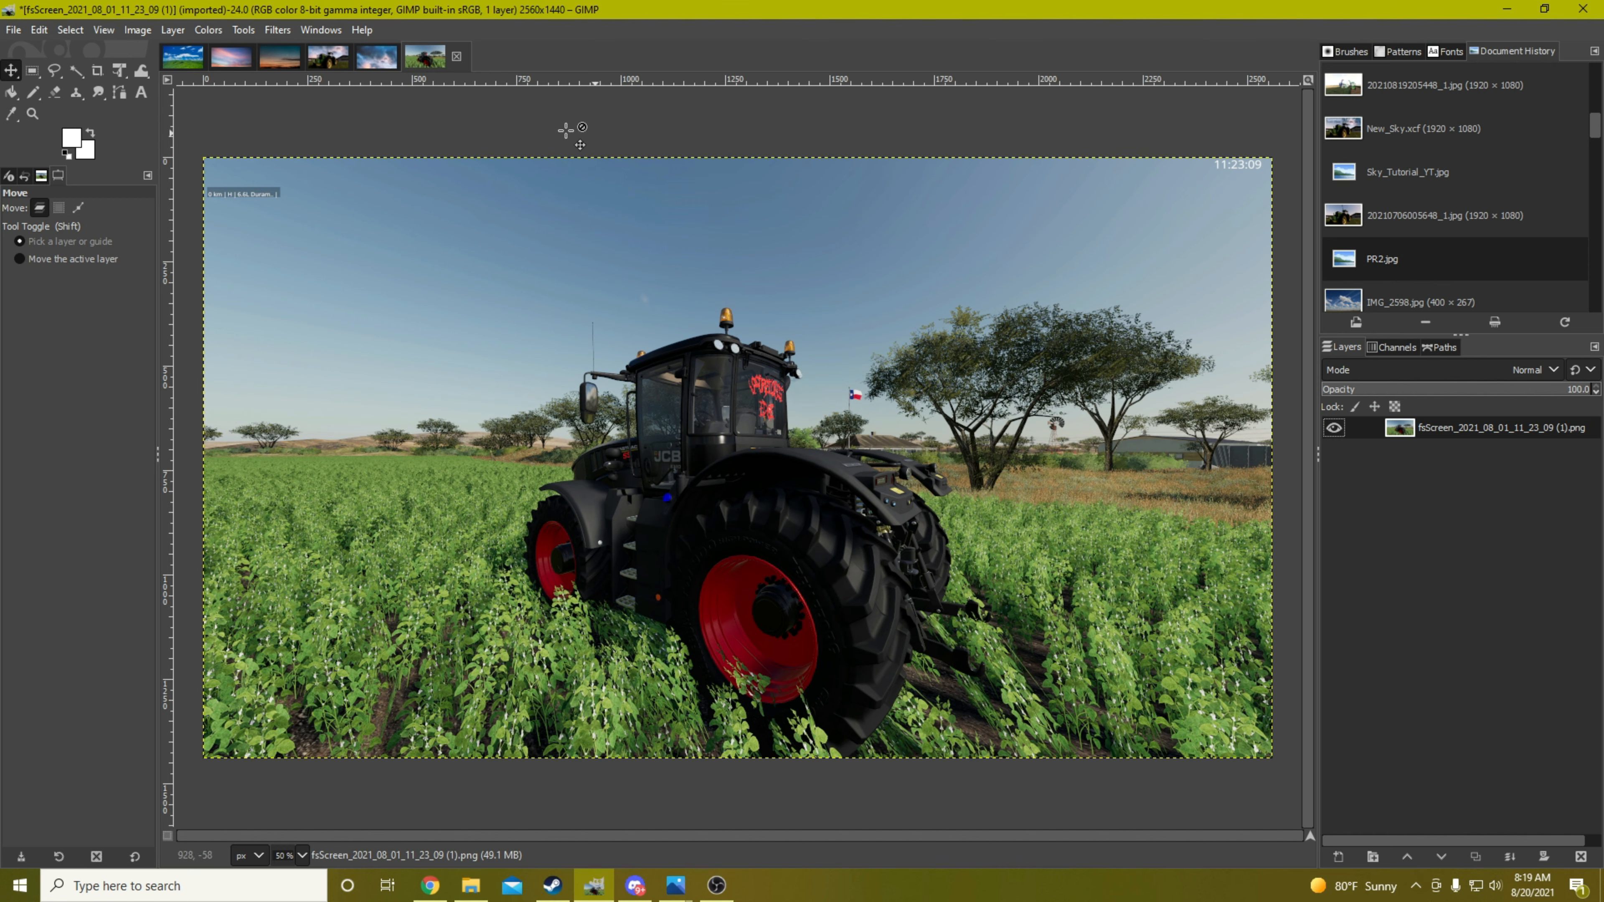
Select the whole sky around the black tractor with Fuzzy Select, adding the upper and horizon areas and the gaps beside the trees
left_click(74, 73)
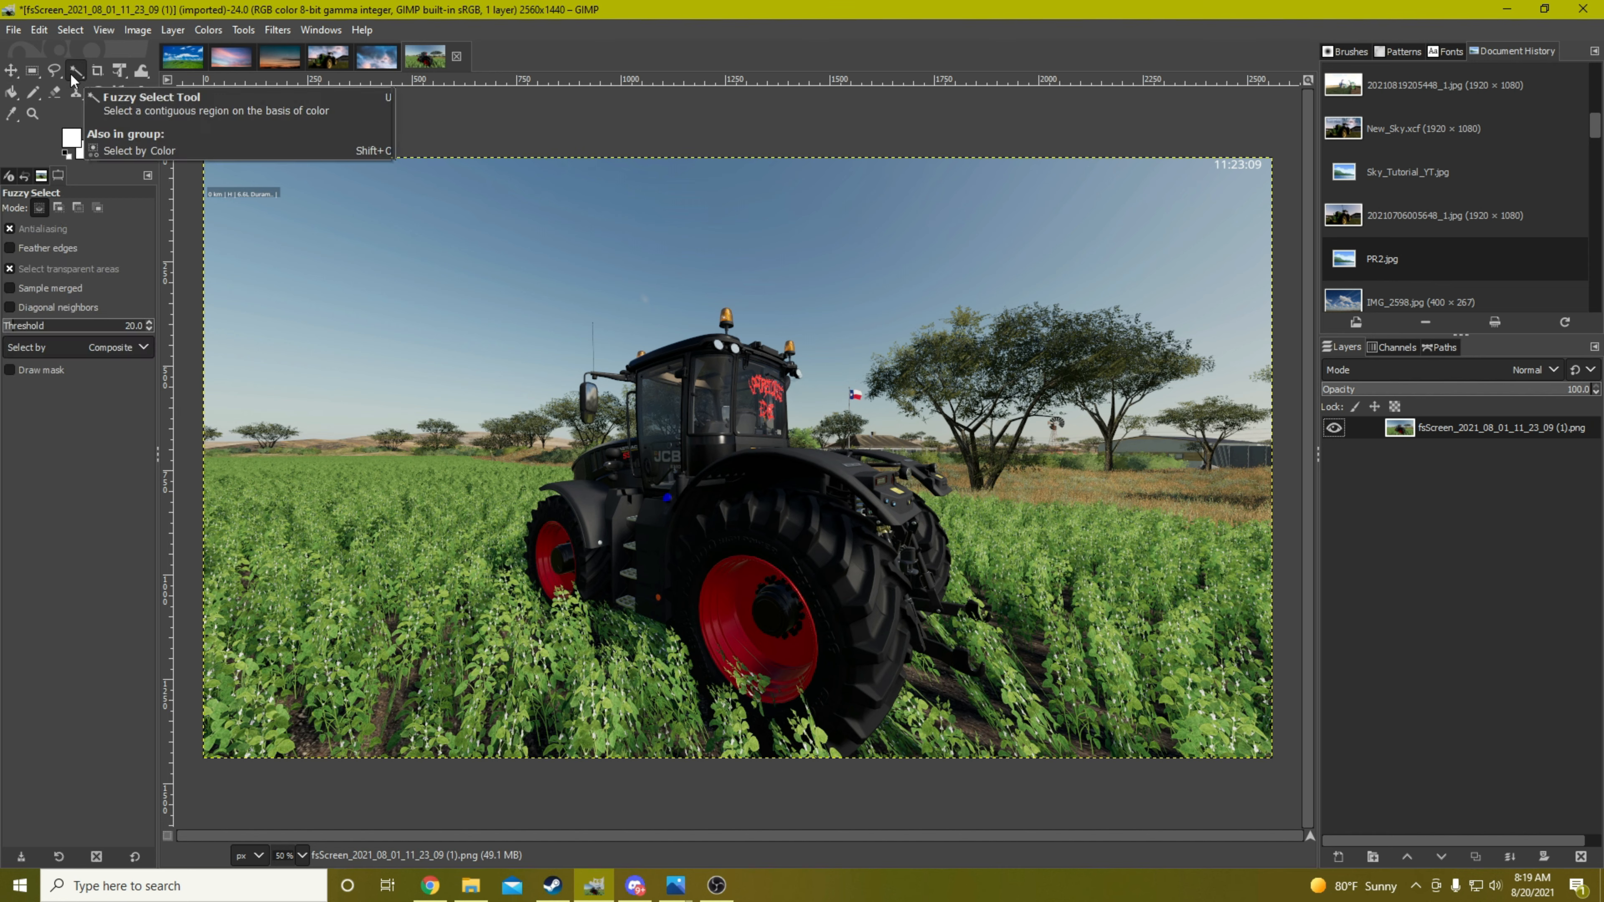
left_click(450, 285)
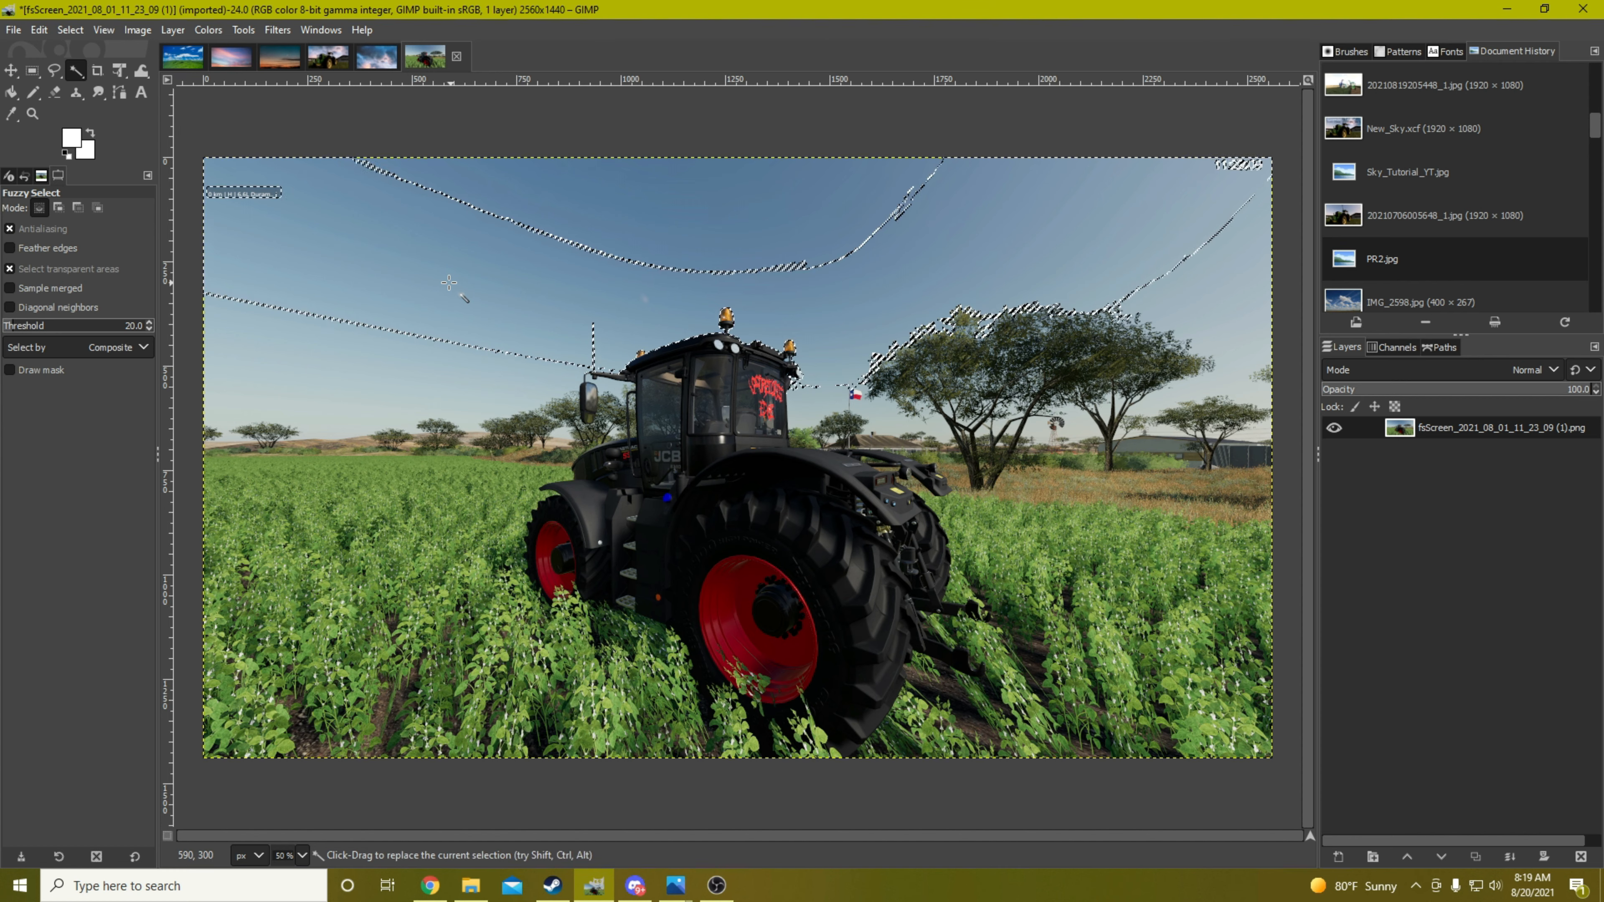
left_click(313, 376)
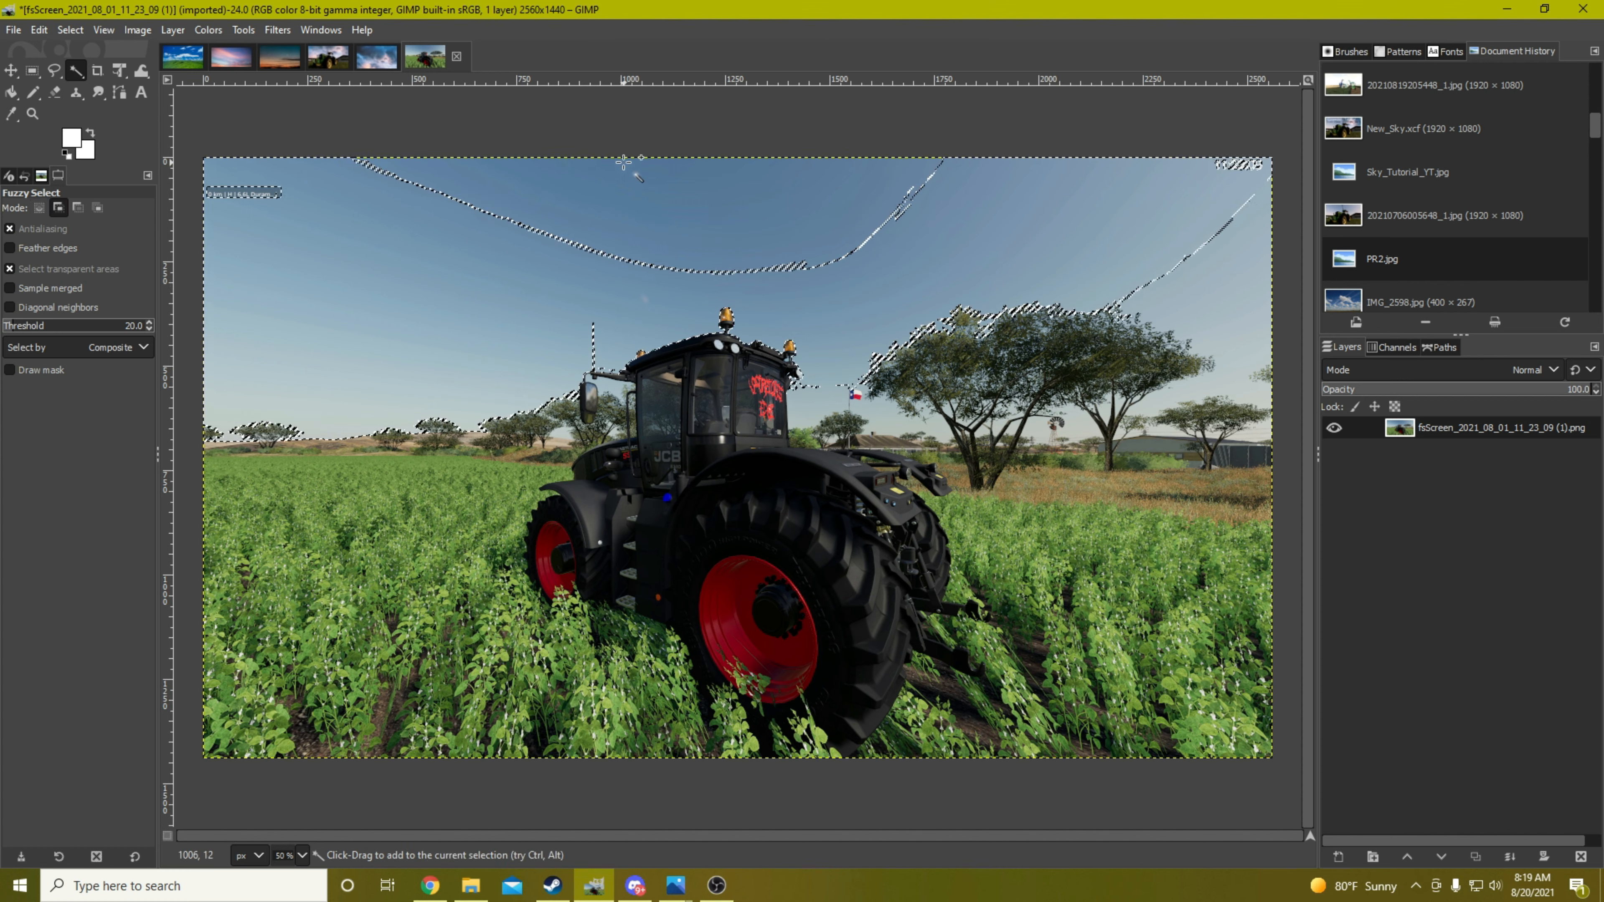
left_click(613, 207)
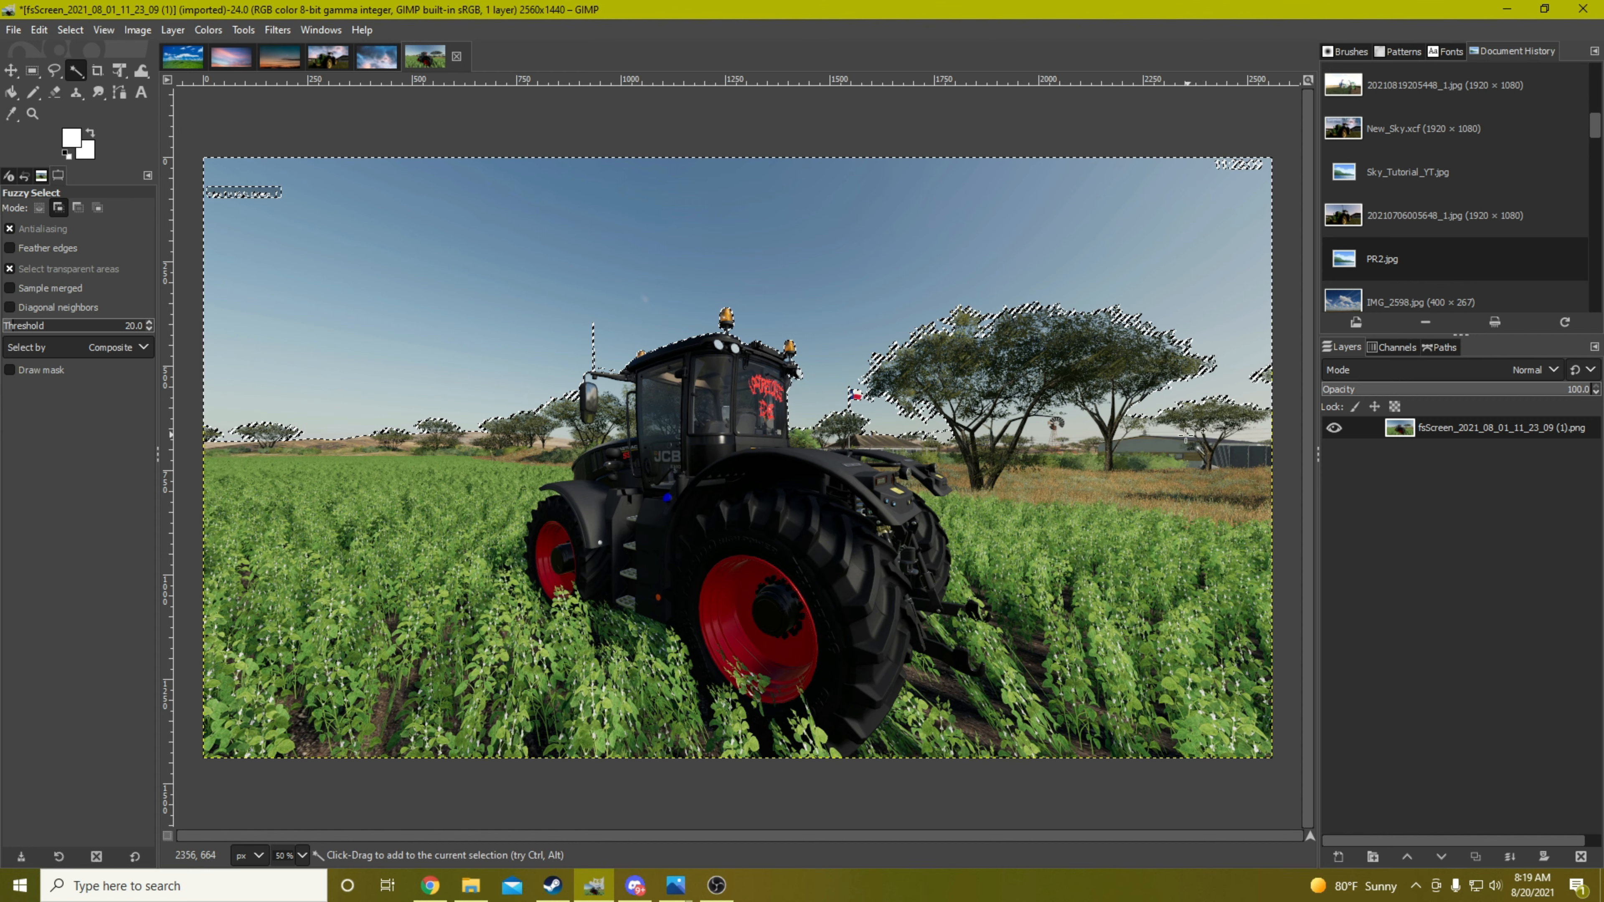
left_click(1079, 419)
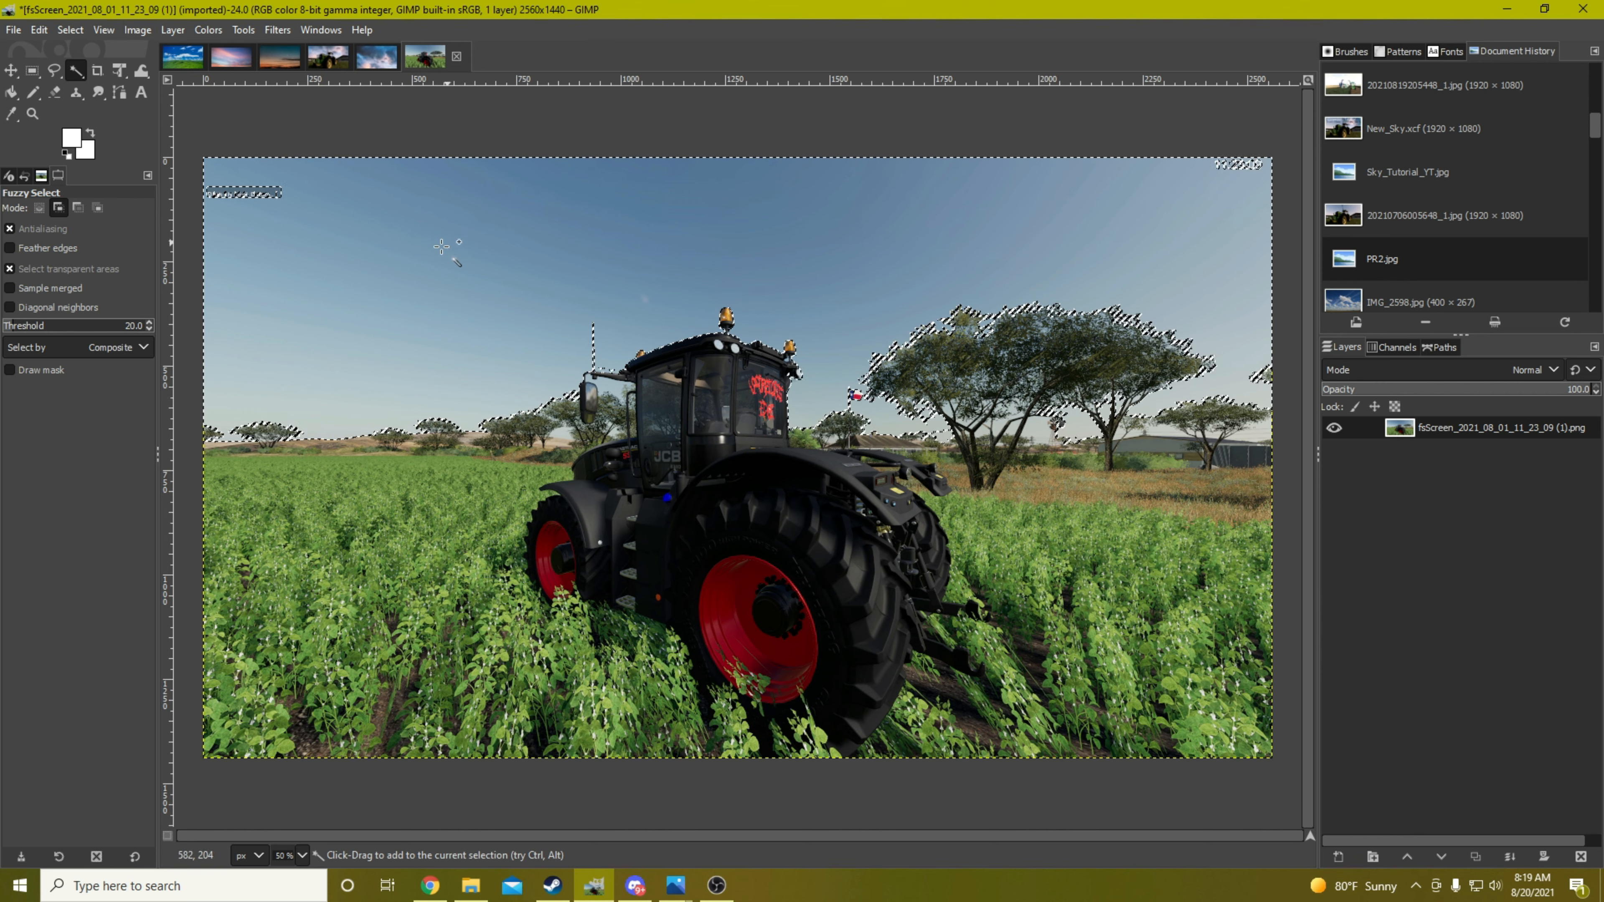
Delete the selected sky, remove the leftover strip across it and the patch beside the cab mirror, and clear the selection
key("Delete")
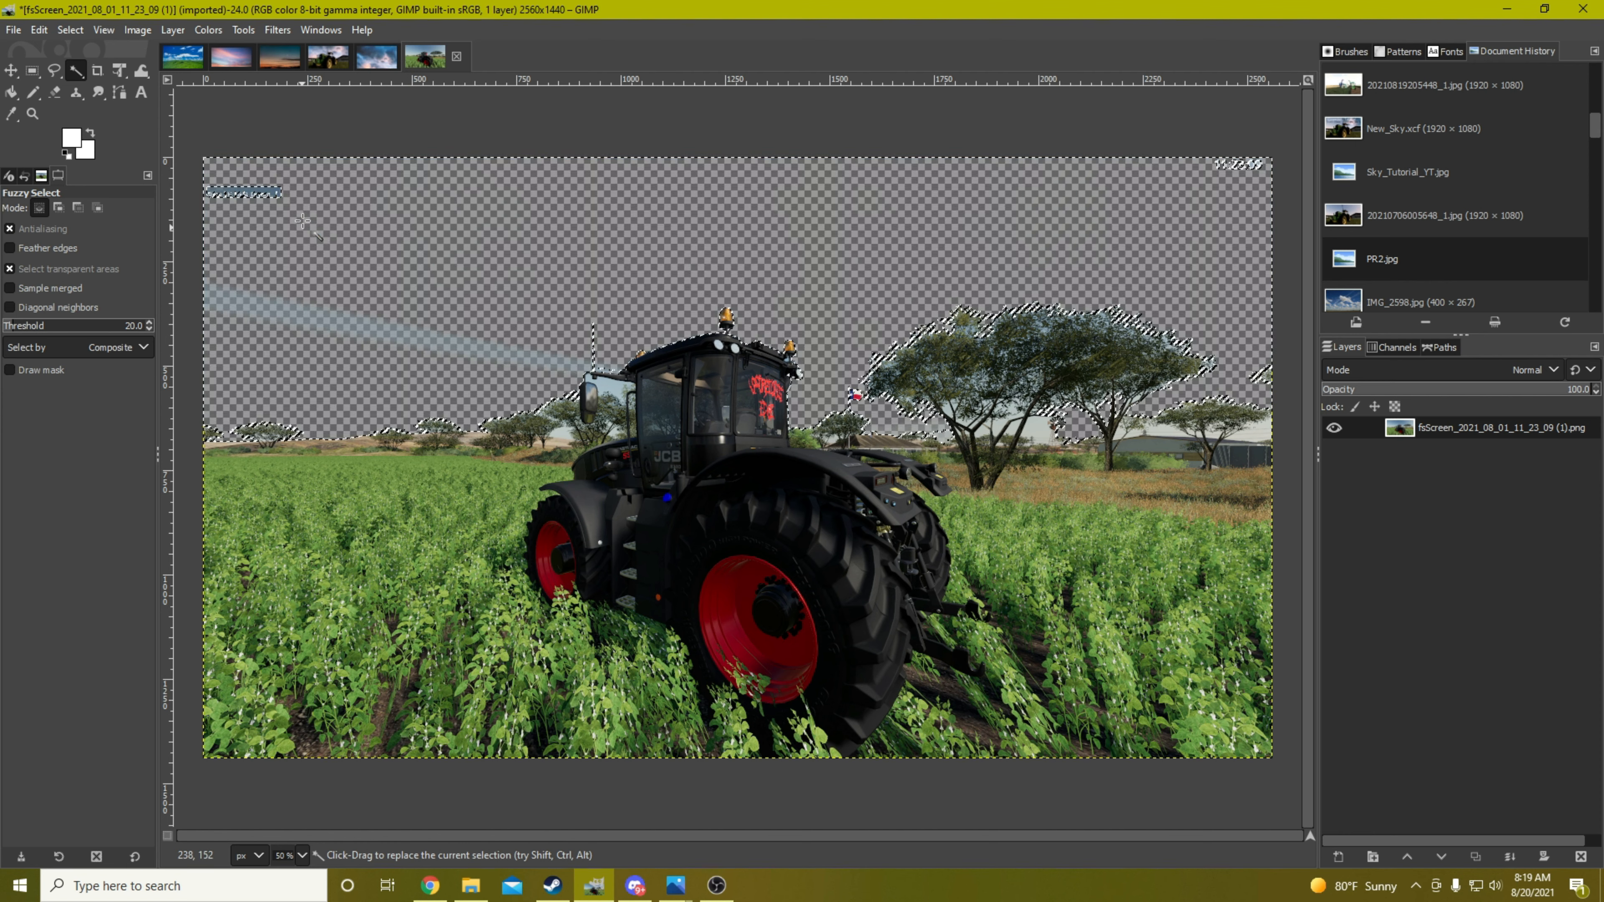
left_click(329, 311)
key("Delete")
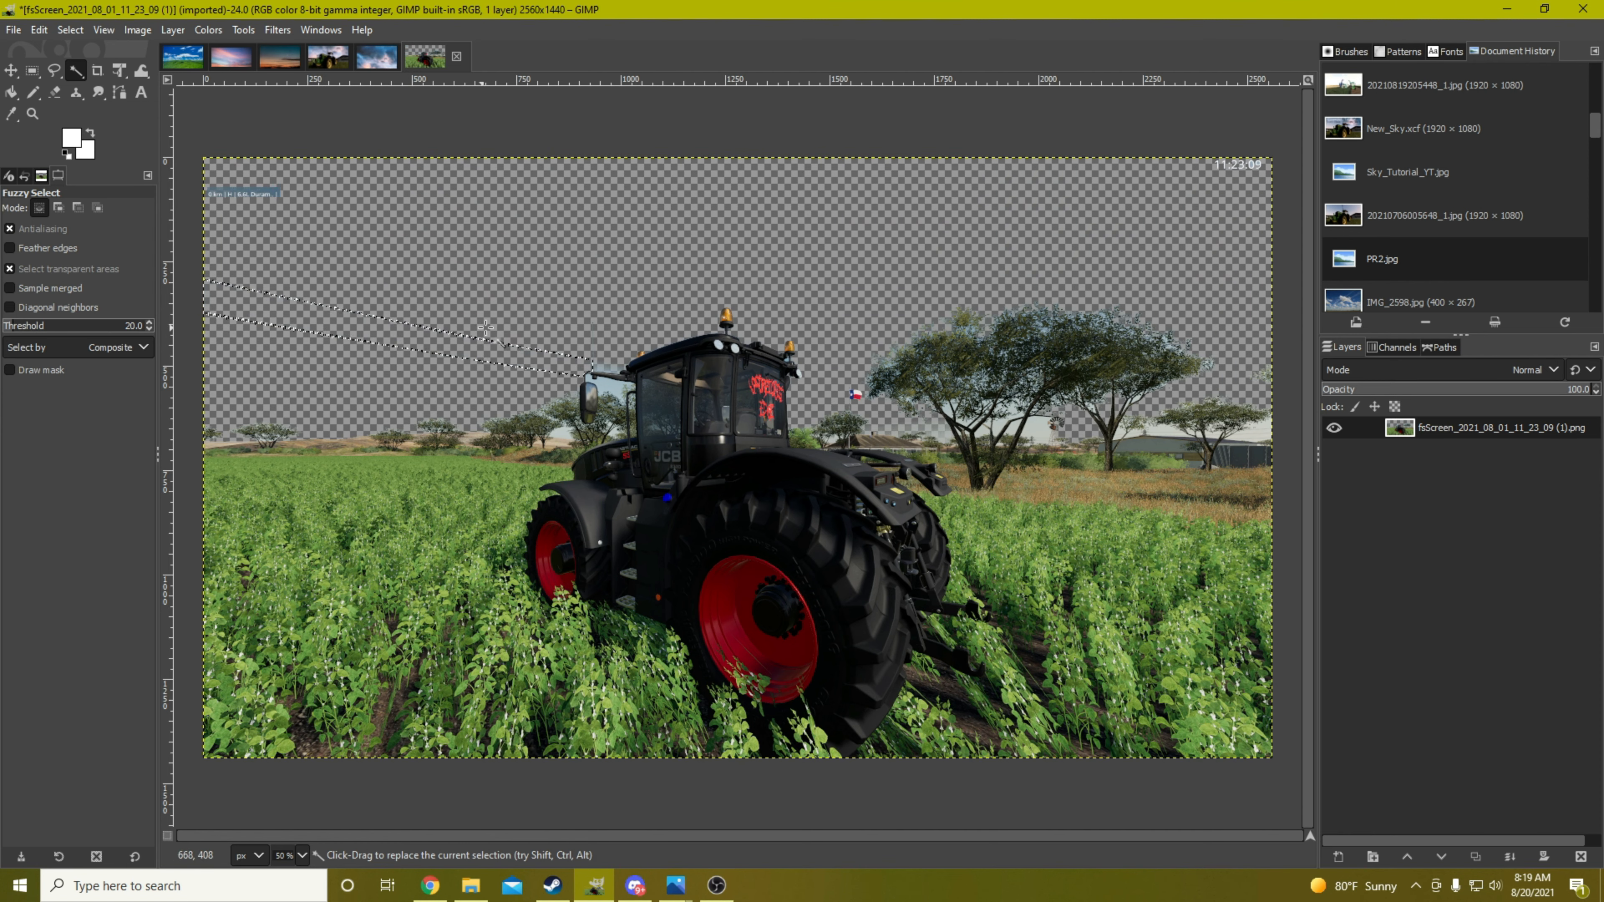
left_click(608, 384)
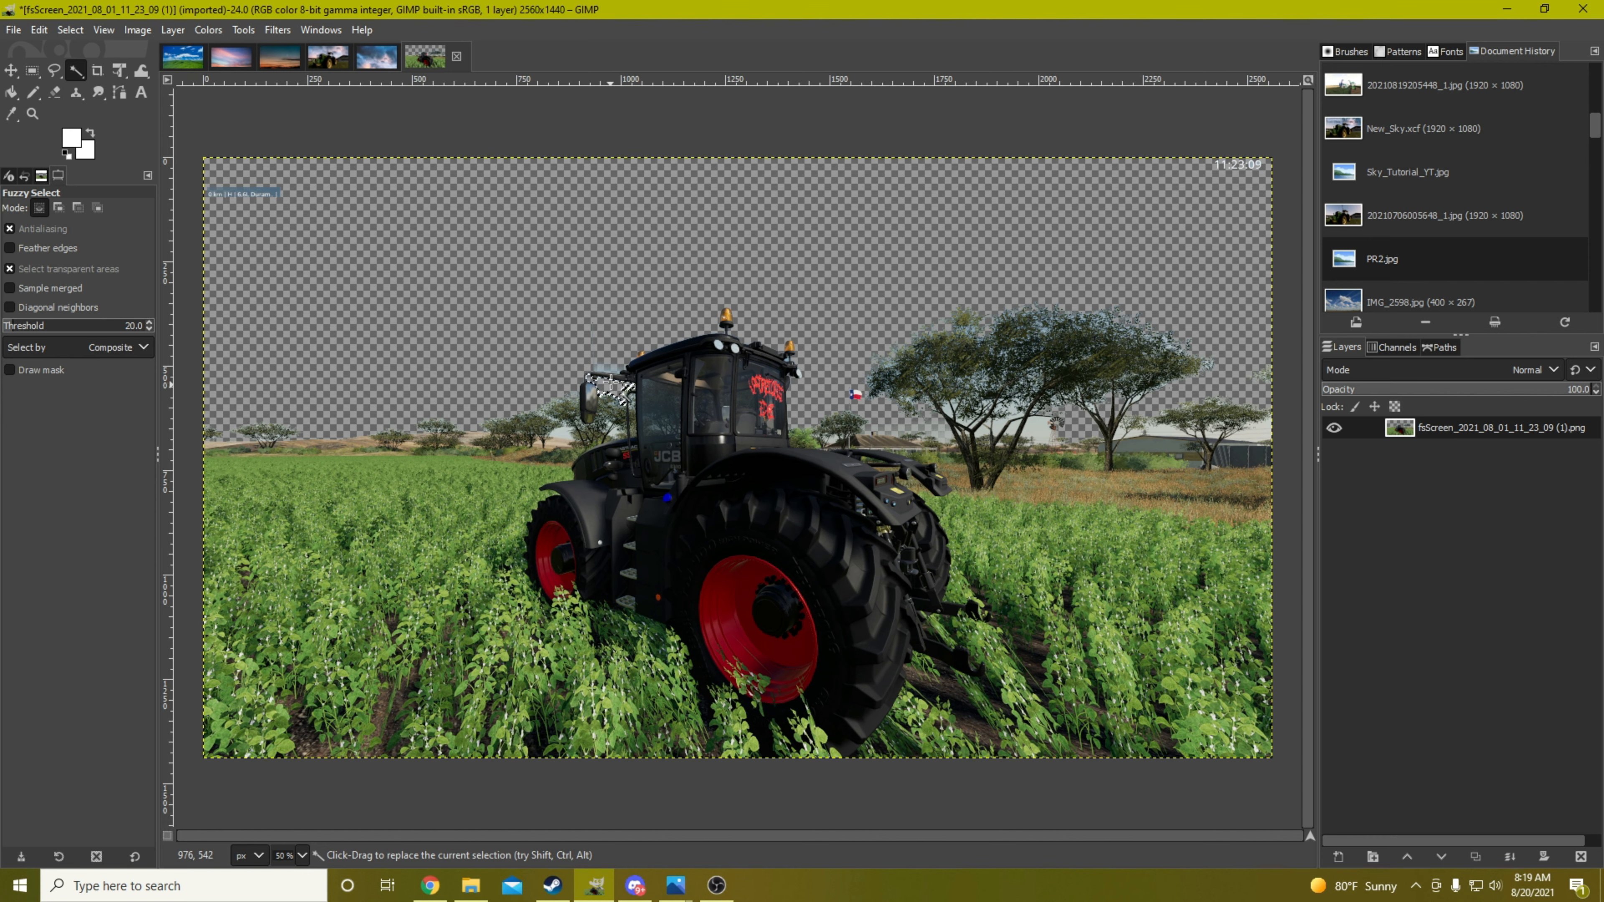
key("Delete")
left_click(615, 355)
key("ctrl+shift+a")
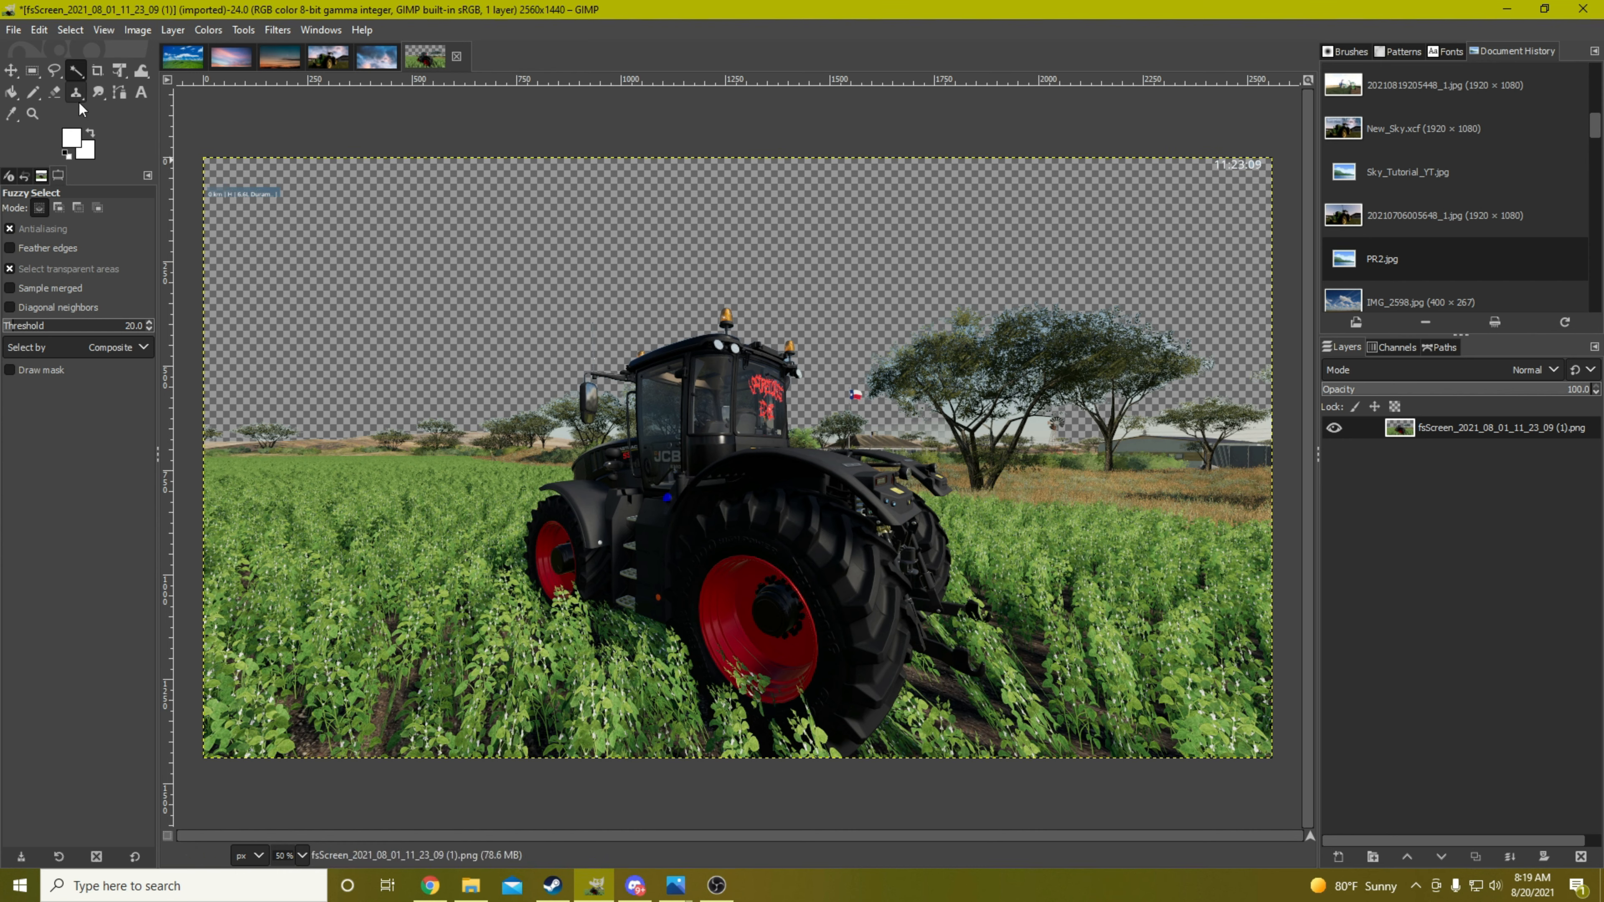
Erase the game's text overlay and the clock read-out from the two upper corners of the tractor image
left_click(55, 91)
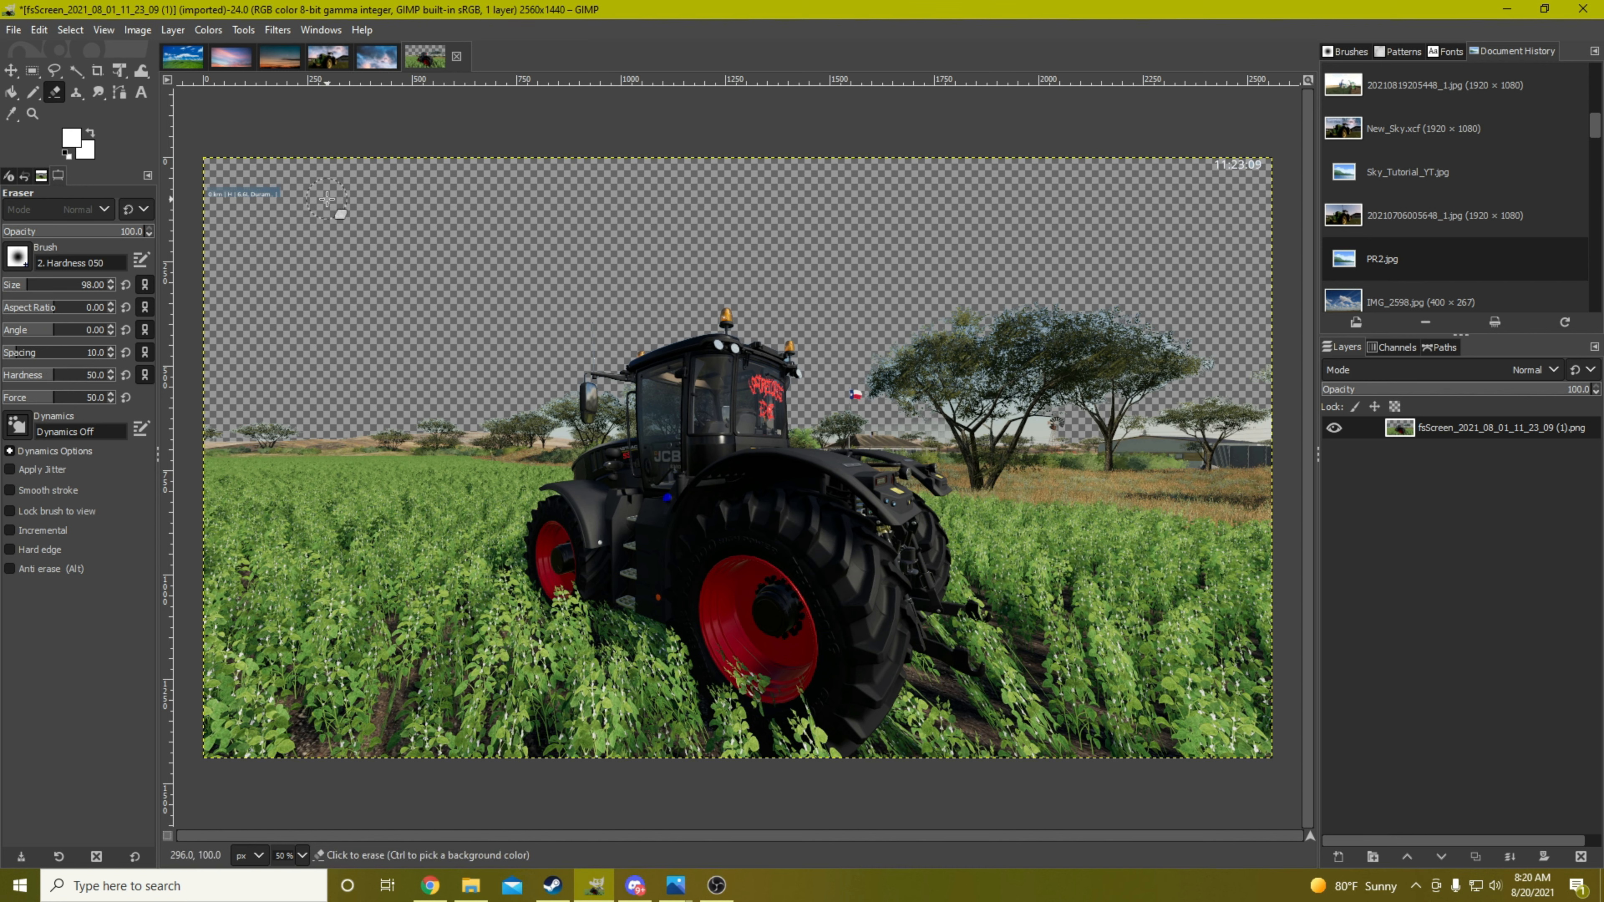
mouse_move(290, 197)
left_mouse_down()
mouse_move(211, 183)
mouse_move(240, 211)
mouse_move(256, 201)
mouse_move(240, 196)
left_mouse_up()
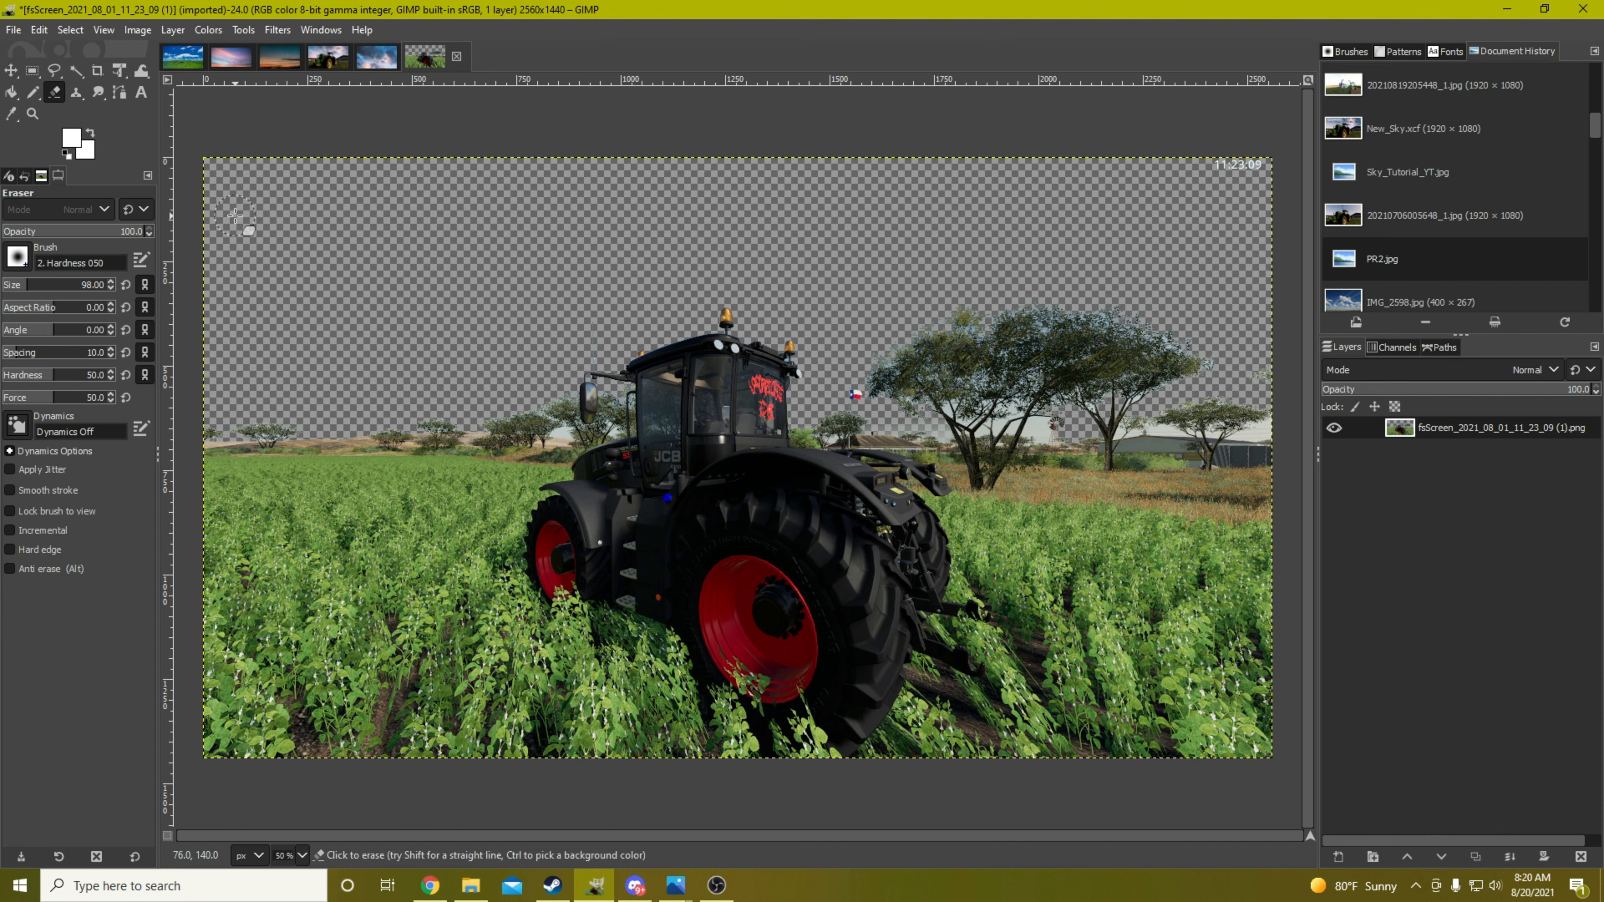
mouse_move(1197, 177)
left_mouse_down()
mouse_move(1295, 182)
mouse_move(1225, 178)
left_mouse_up()
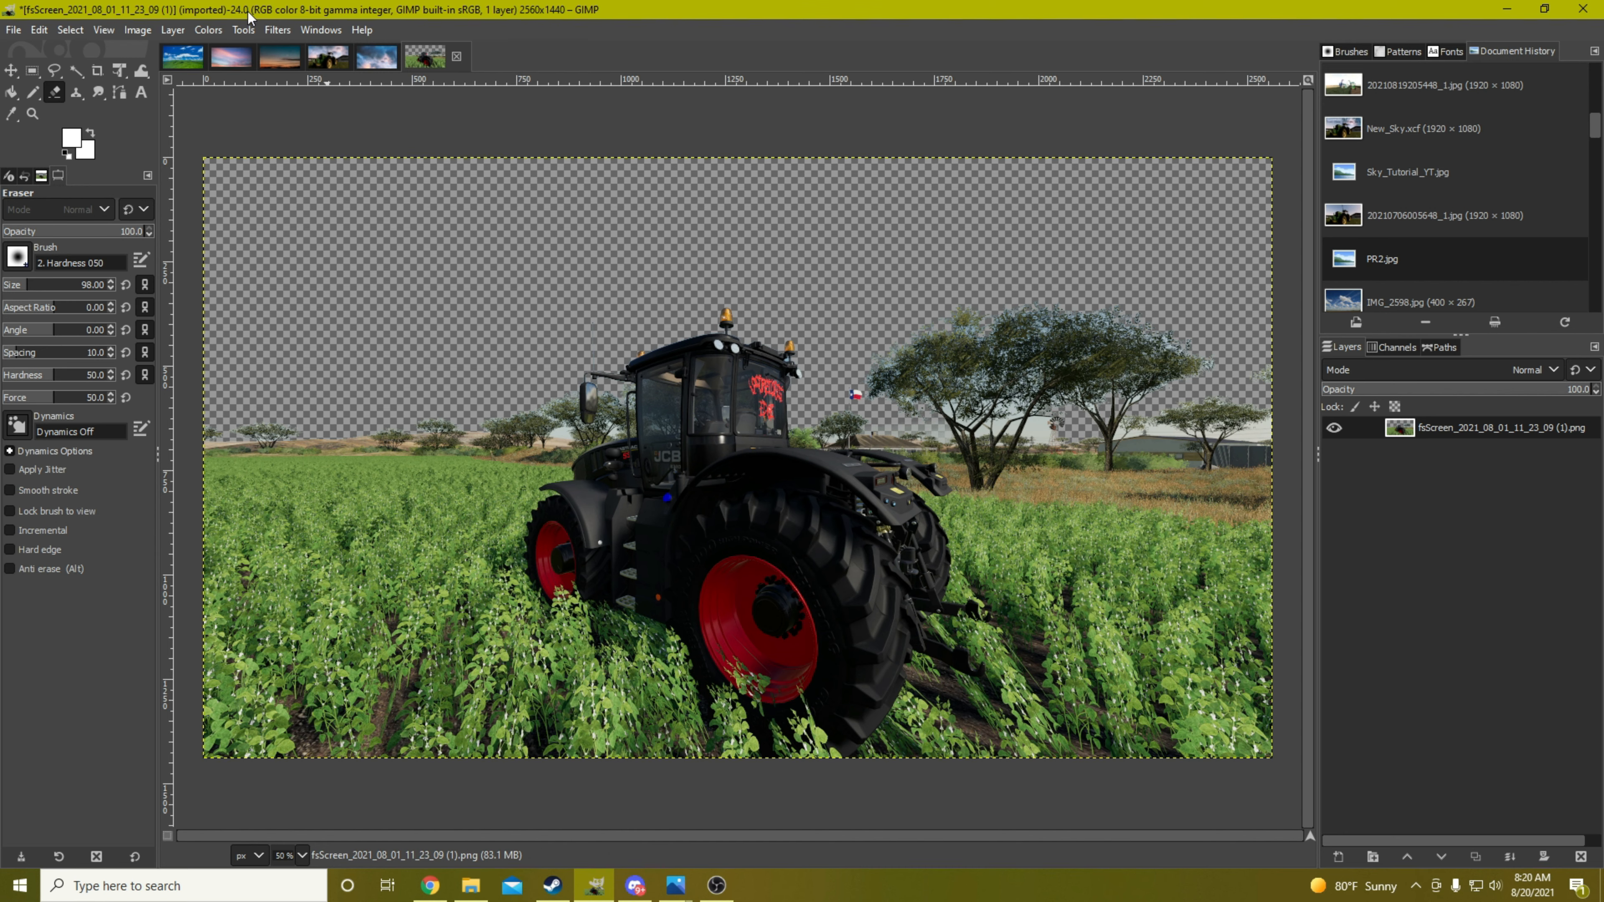
Copy the evening-silhouette-sky-nature.jpg image into the tractor image as a new layer and place the tractor layer above it
left_click(279, 58)
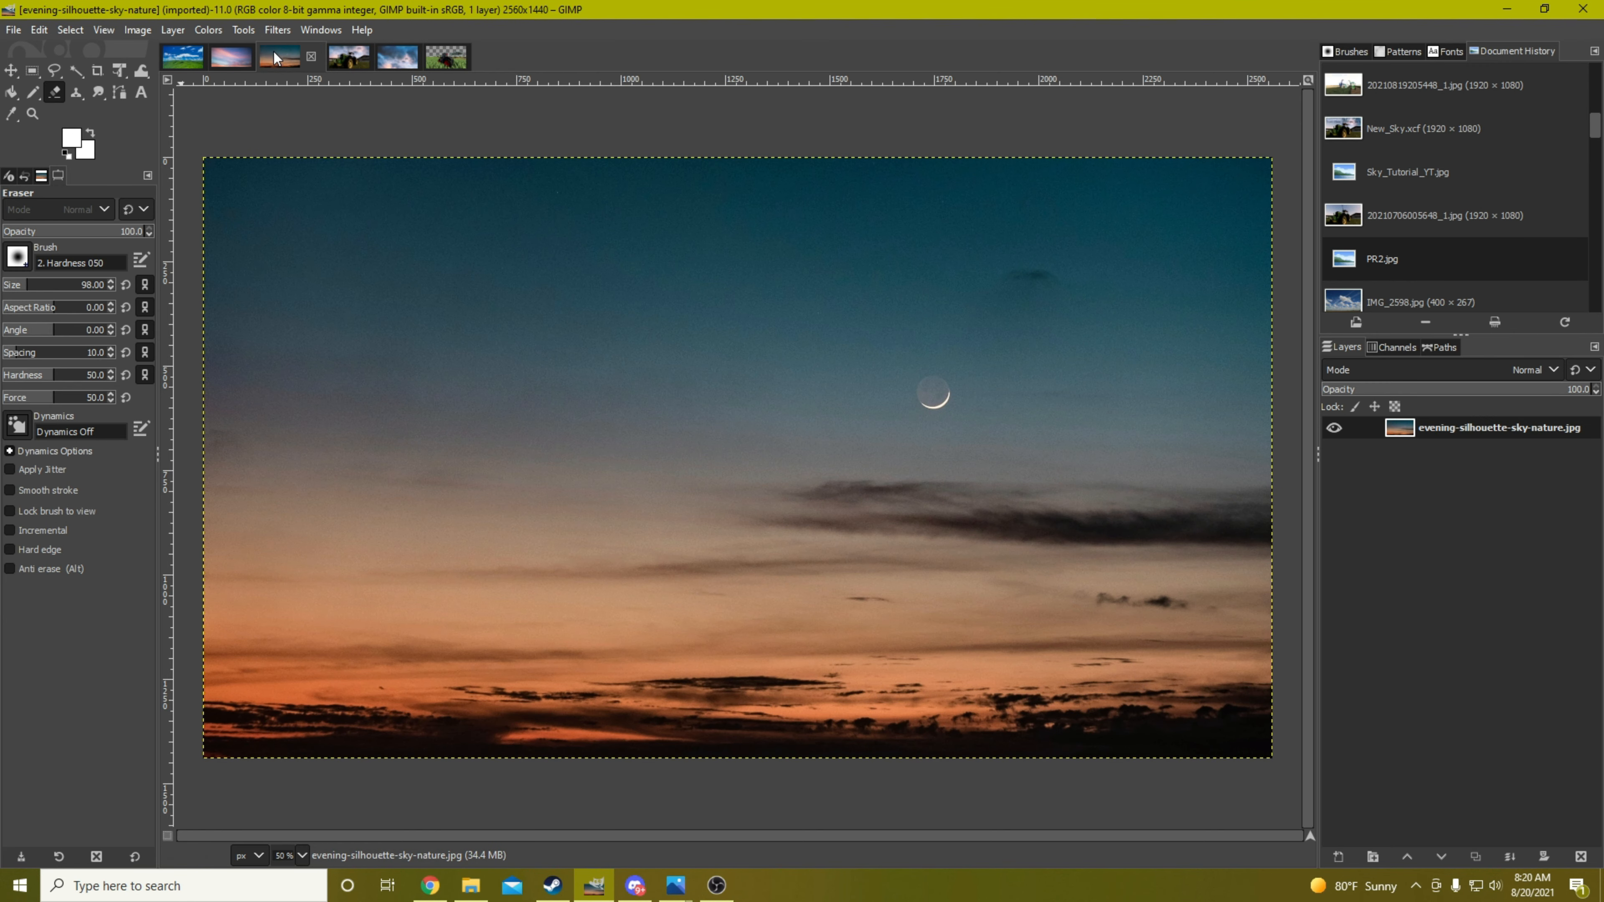
key("ctrl+c")
left_click(440, 62)
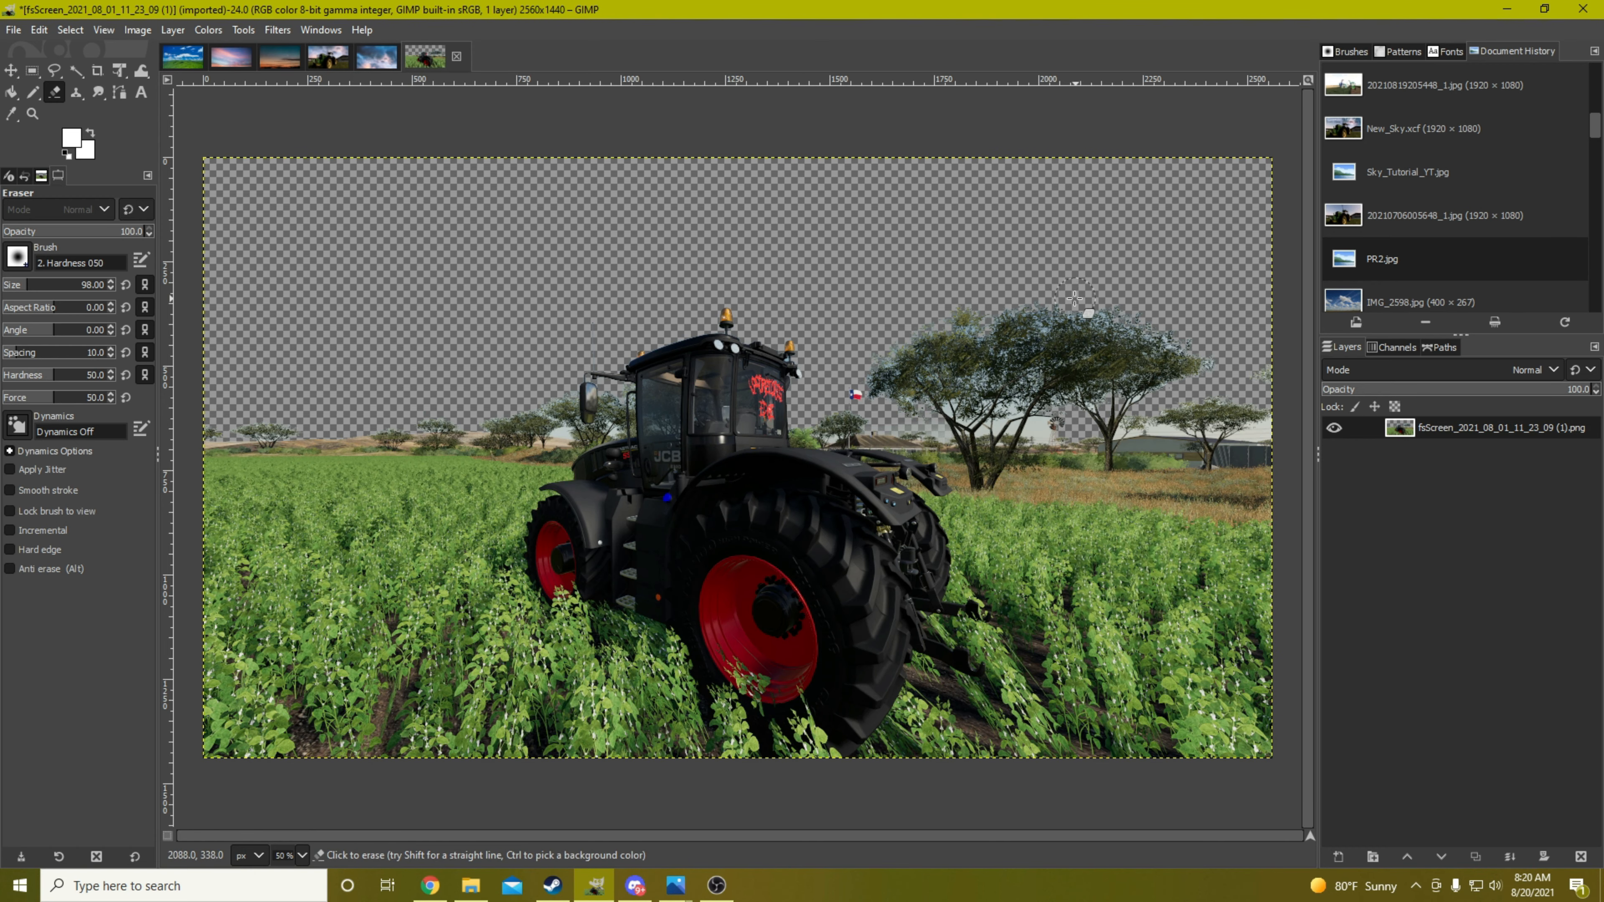
key("ctrl+v")
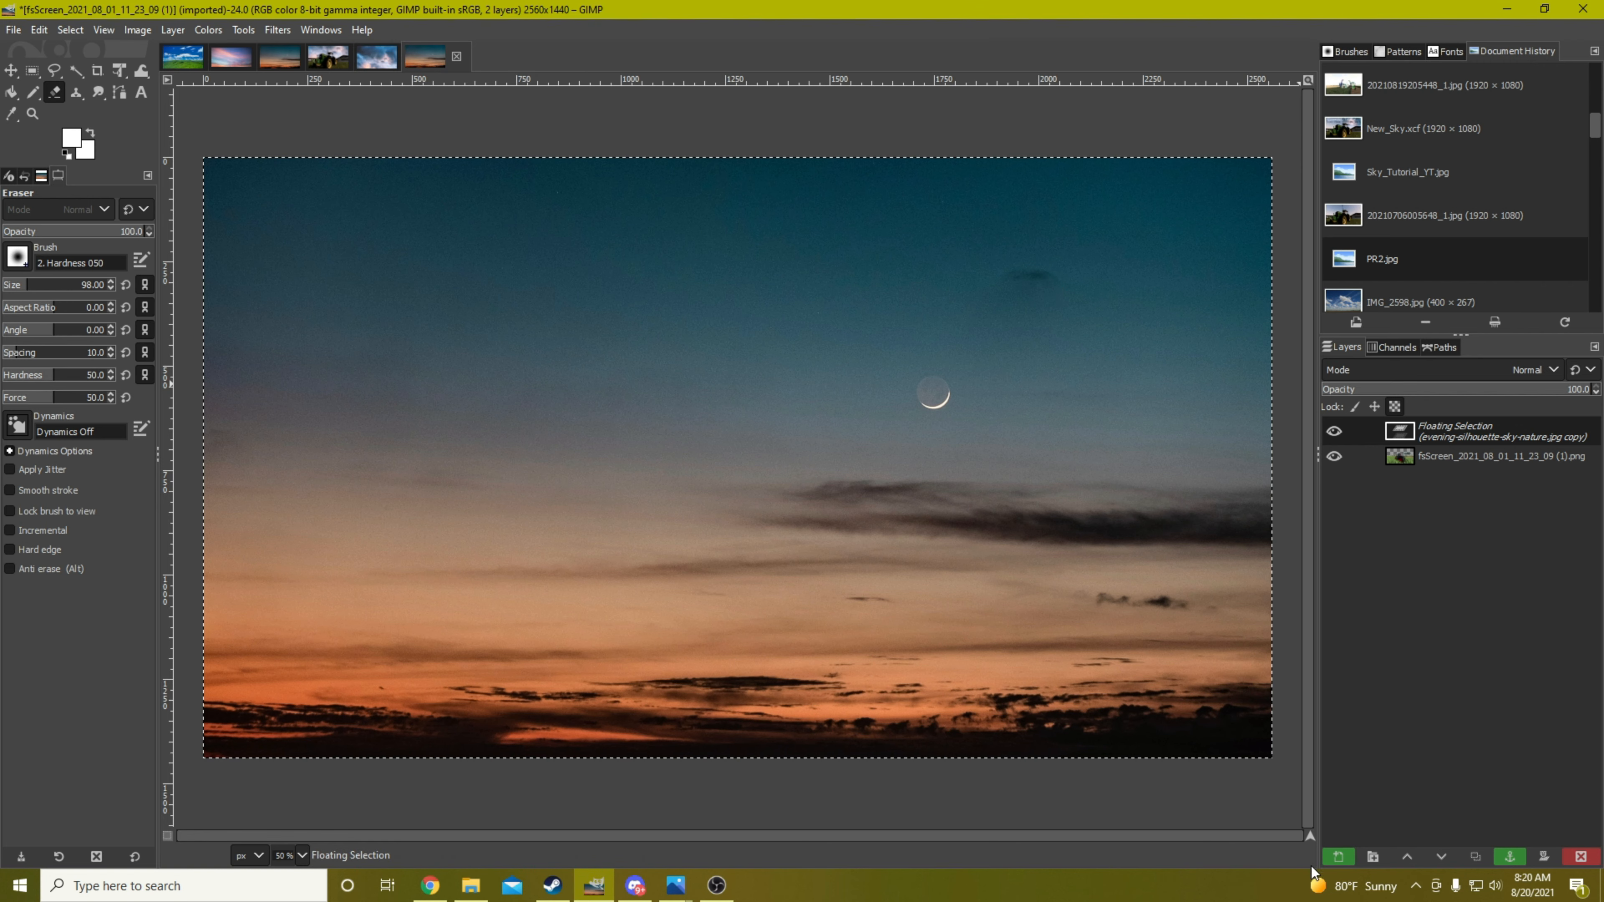
left_click(1337, 857)
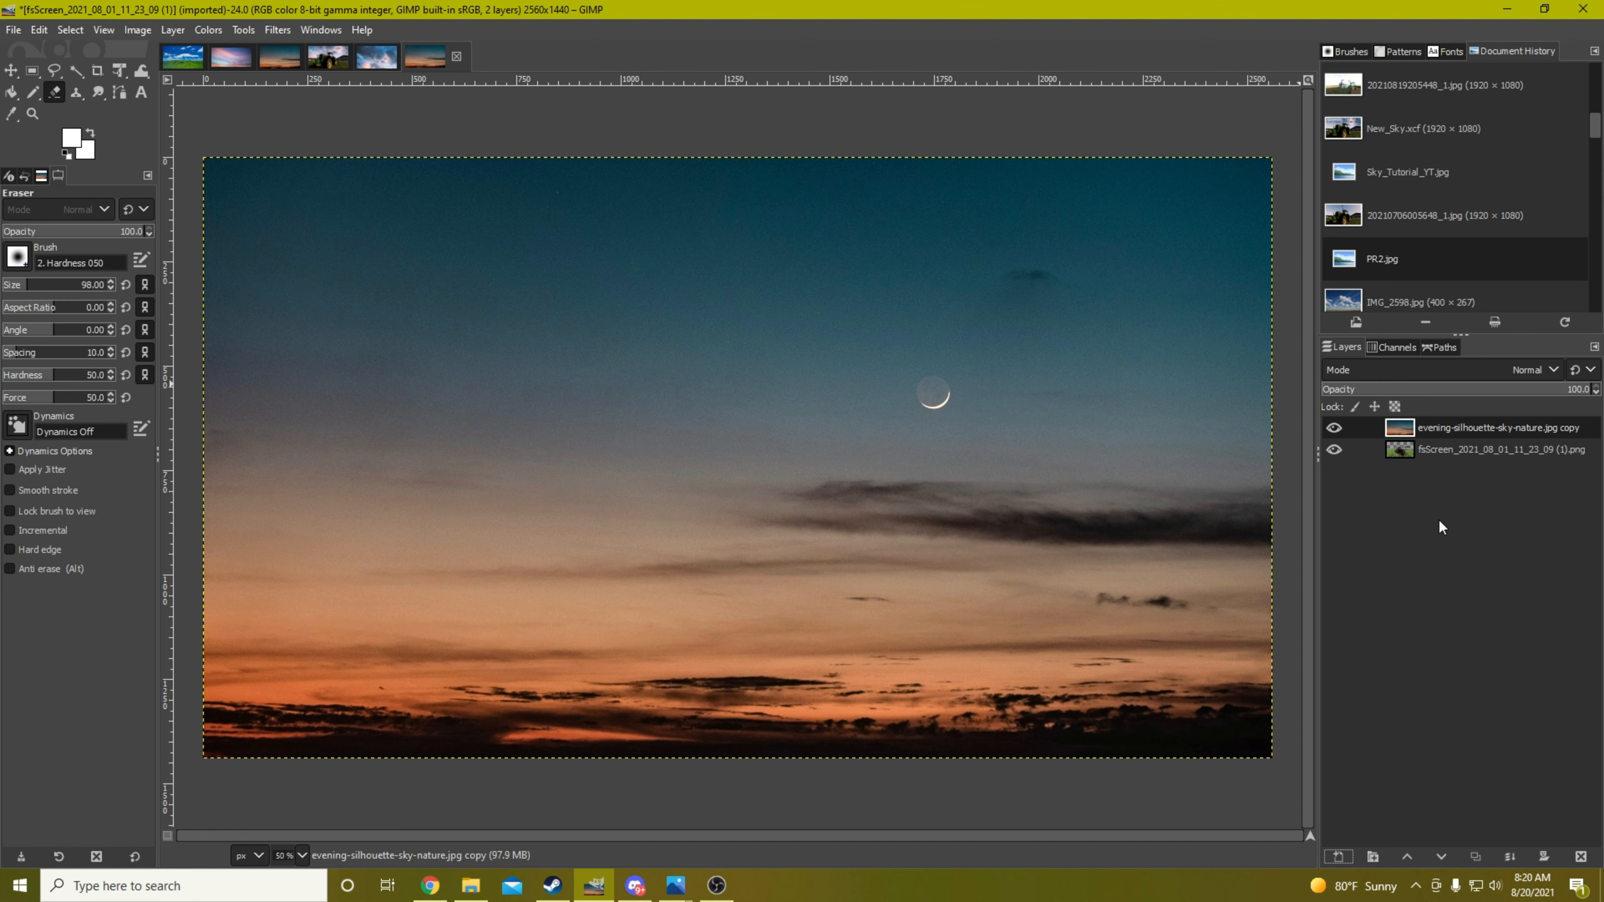
left_click_drag(1465, 452, 1457, 422)
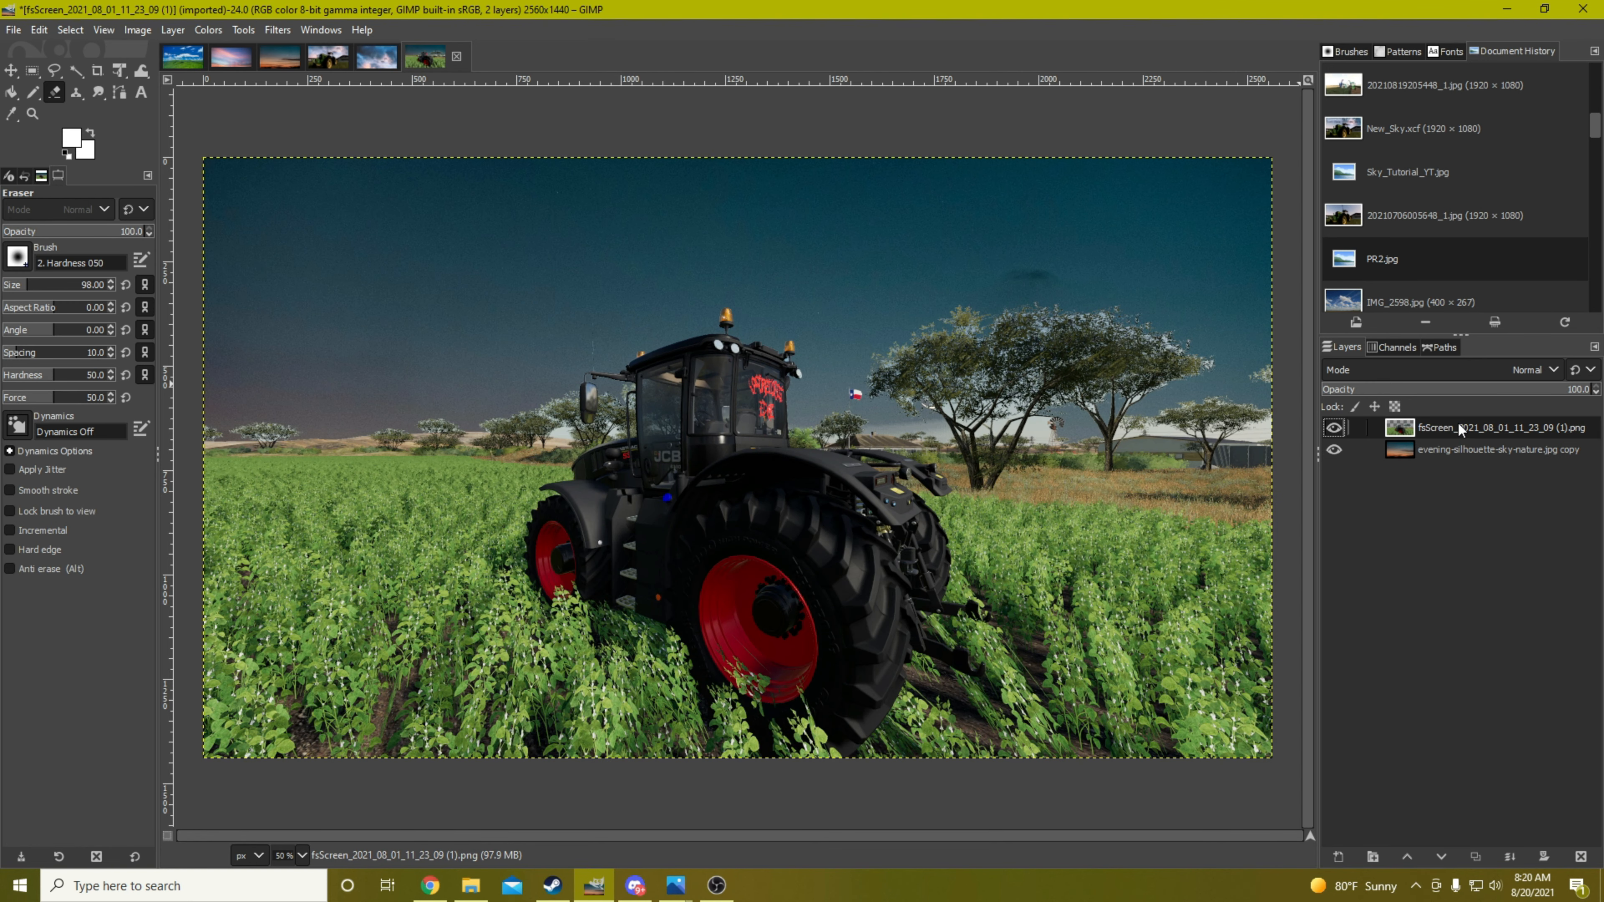
Move the evening sky layer up behind the tractor so its orange horizon meets the field and its crescent moon stays in view
left_click(8, 72)
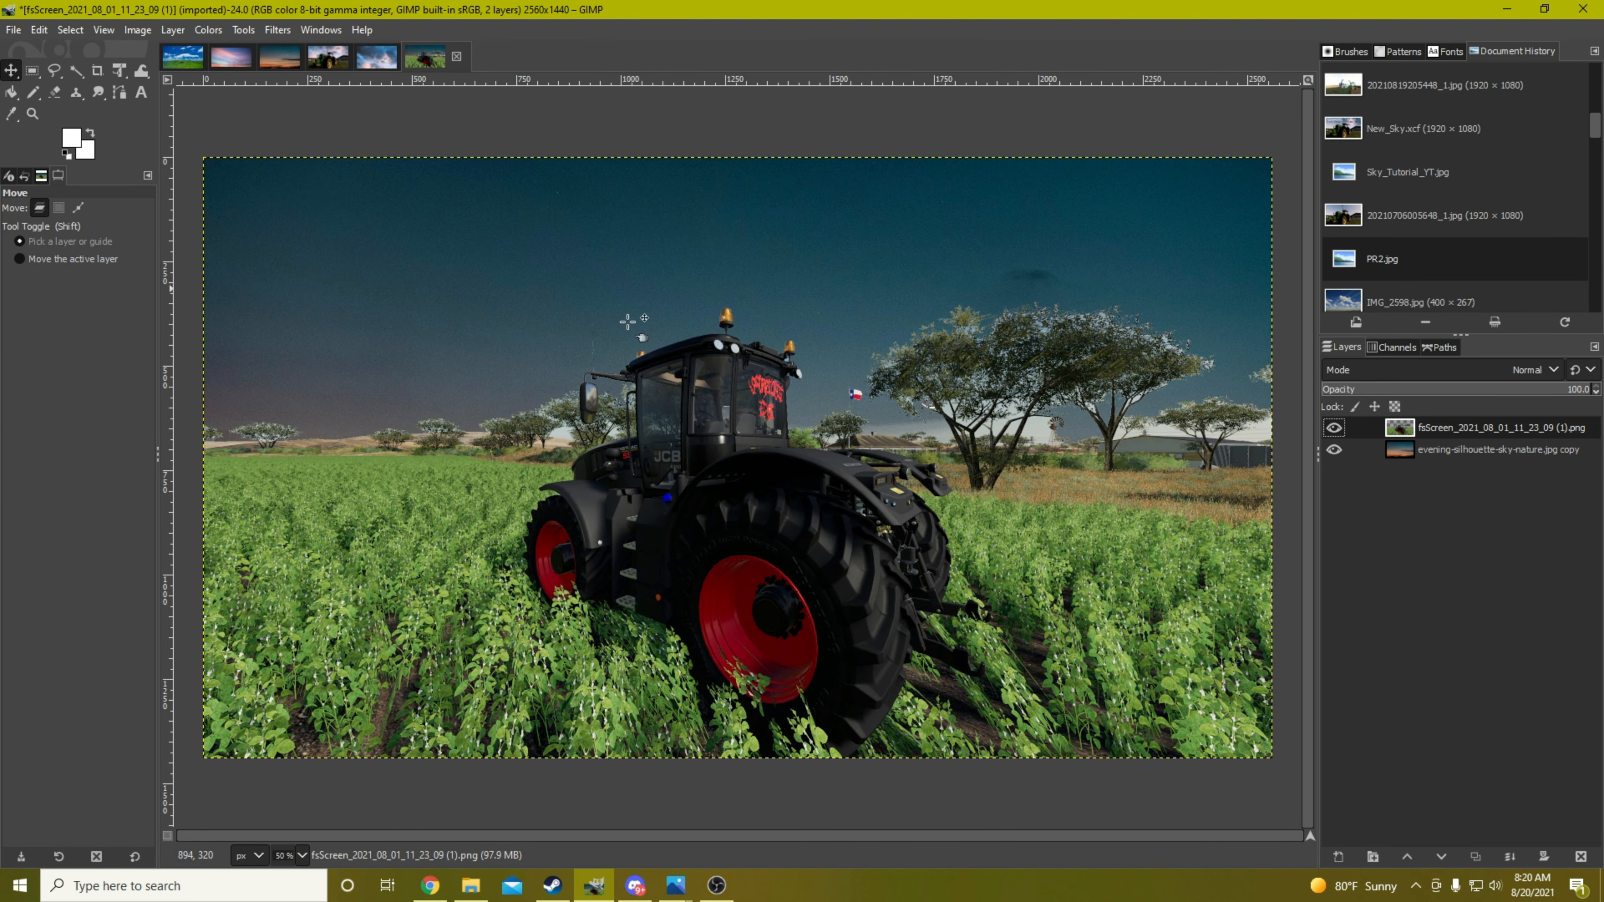
left_click(1461, 450)
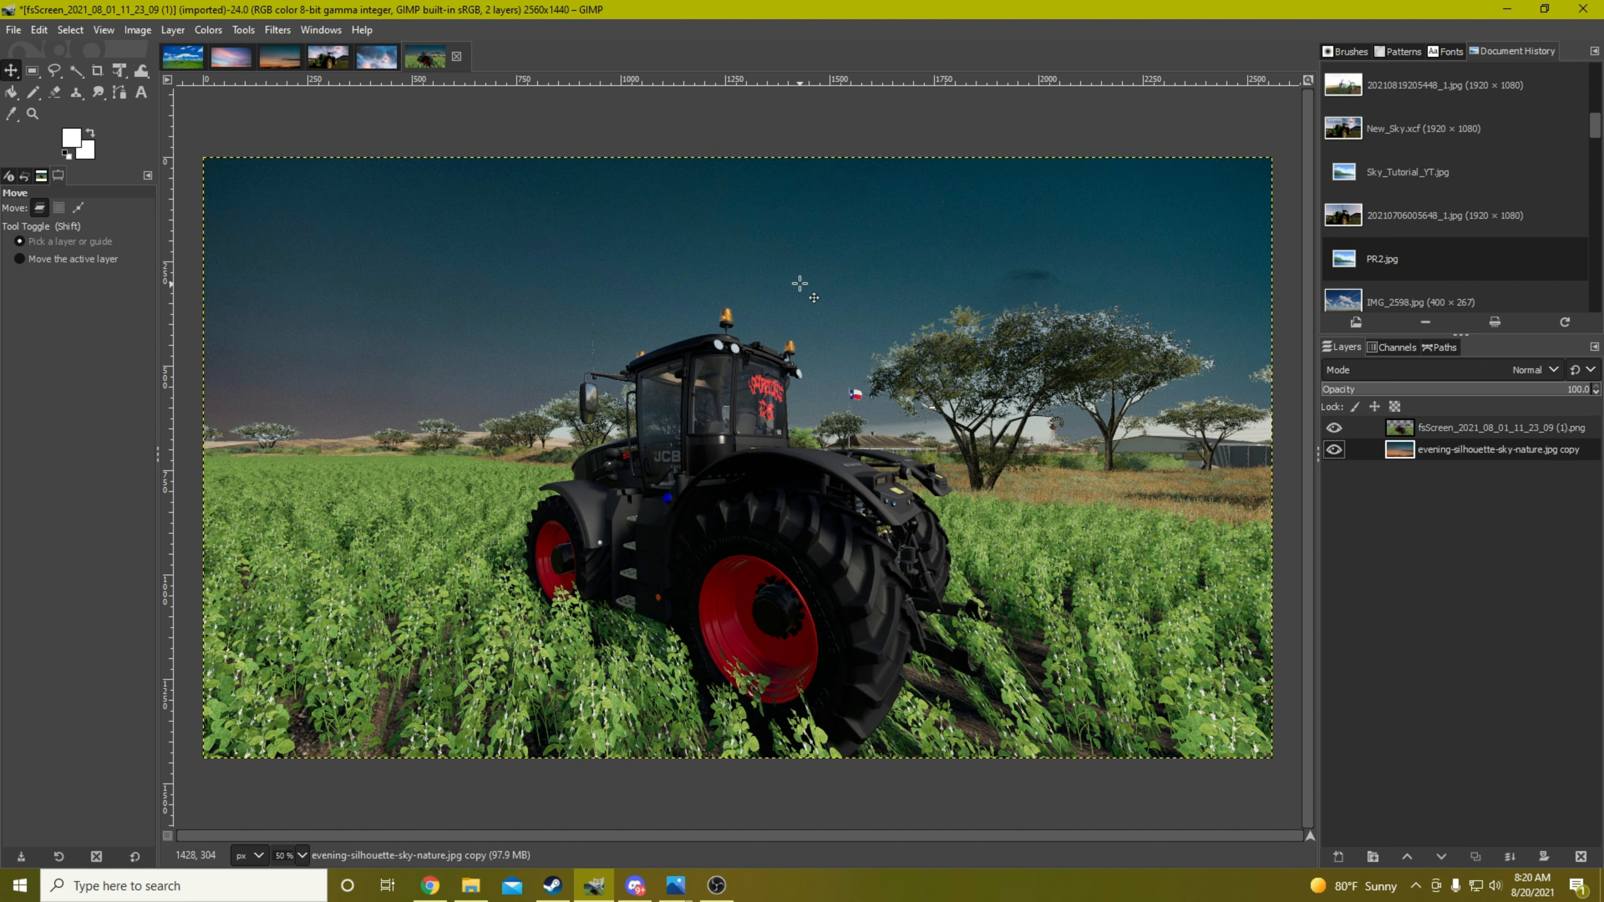
left_click_drag(800, 284, 801, 47)
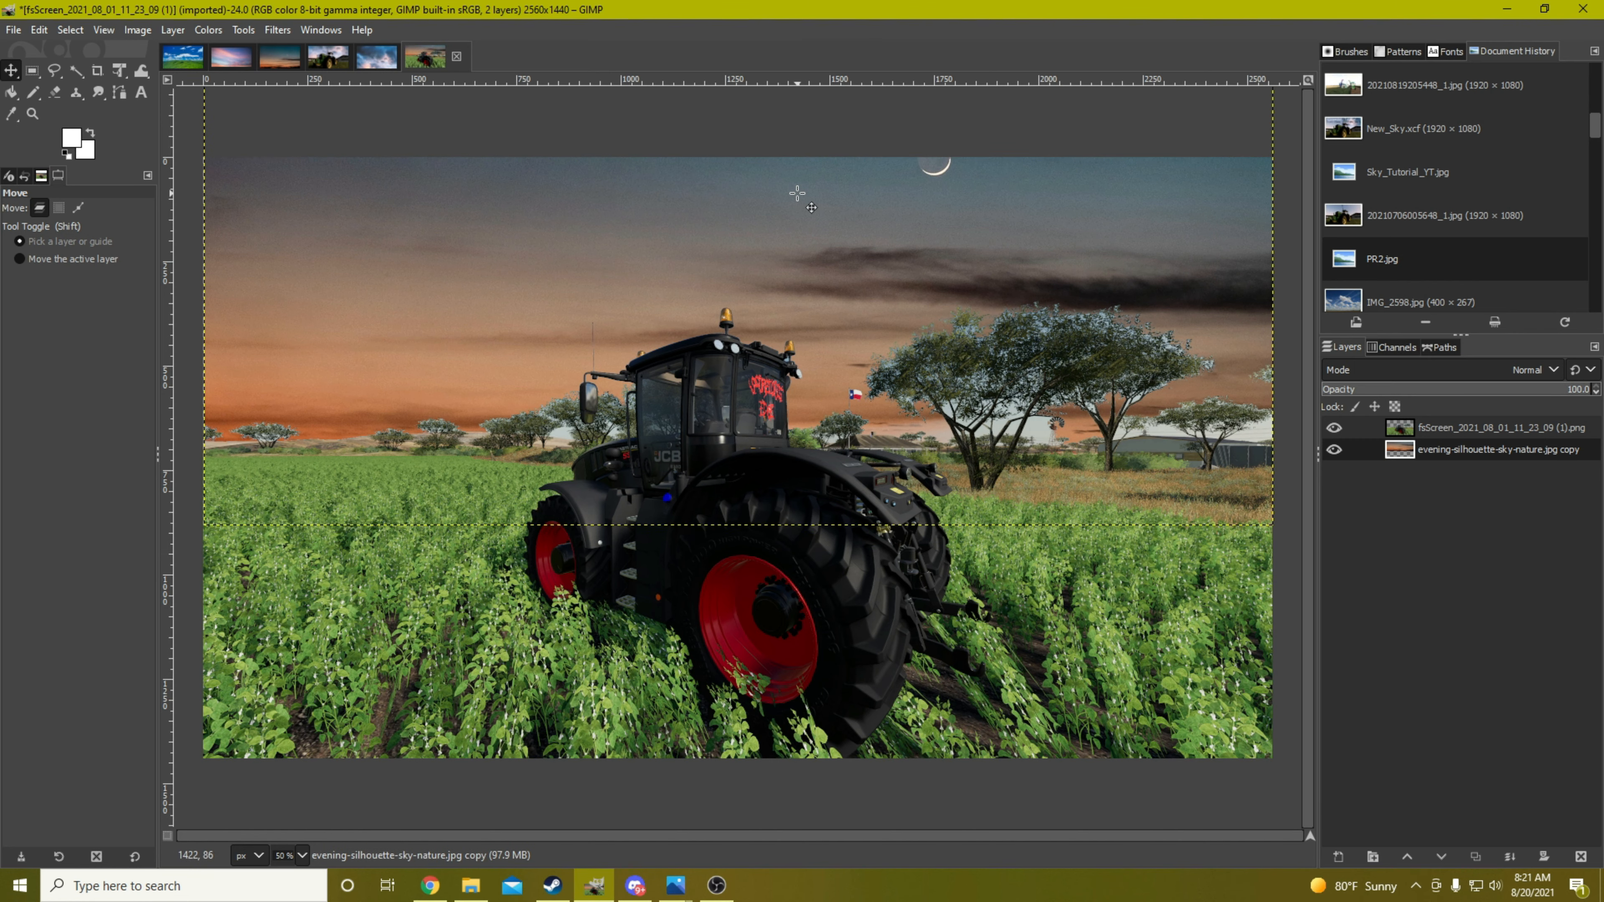
key("Down")
key("Down")
key("Down")
key("Down")
key("Down")
key("Down")
key("Down")
key("Down")
key("Down")
key("Down")
key("Down")
key("Down")
key("Down")
key("Down")
key("Down")
key("Down")
key("Down")
key("Down")
key("Down")
key("Down")
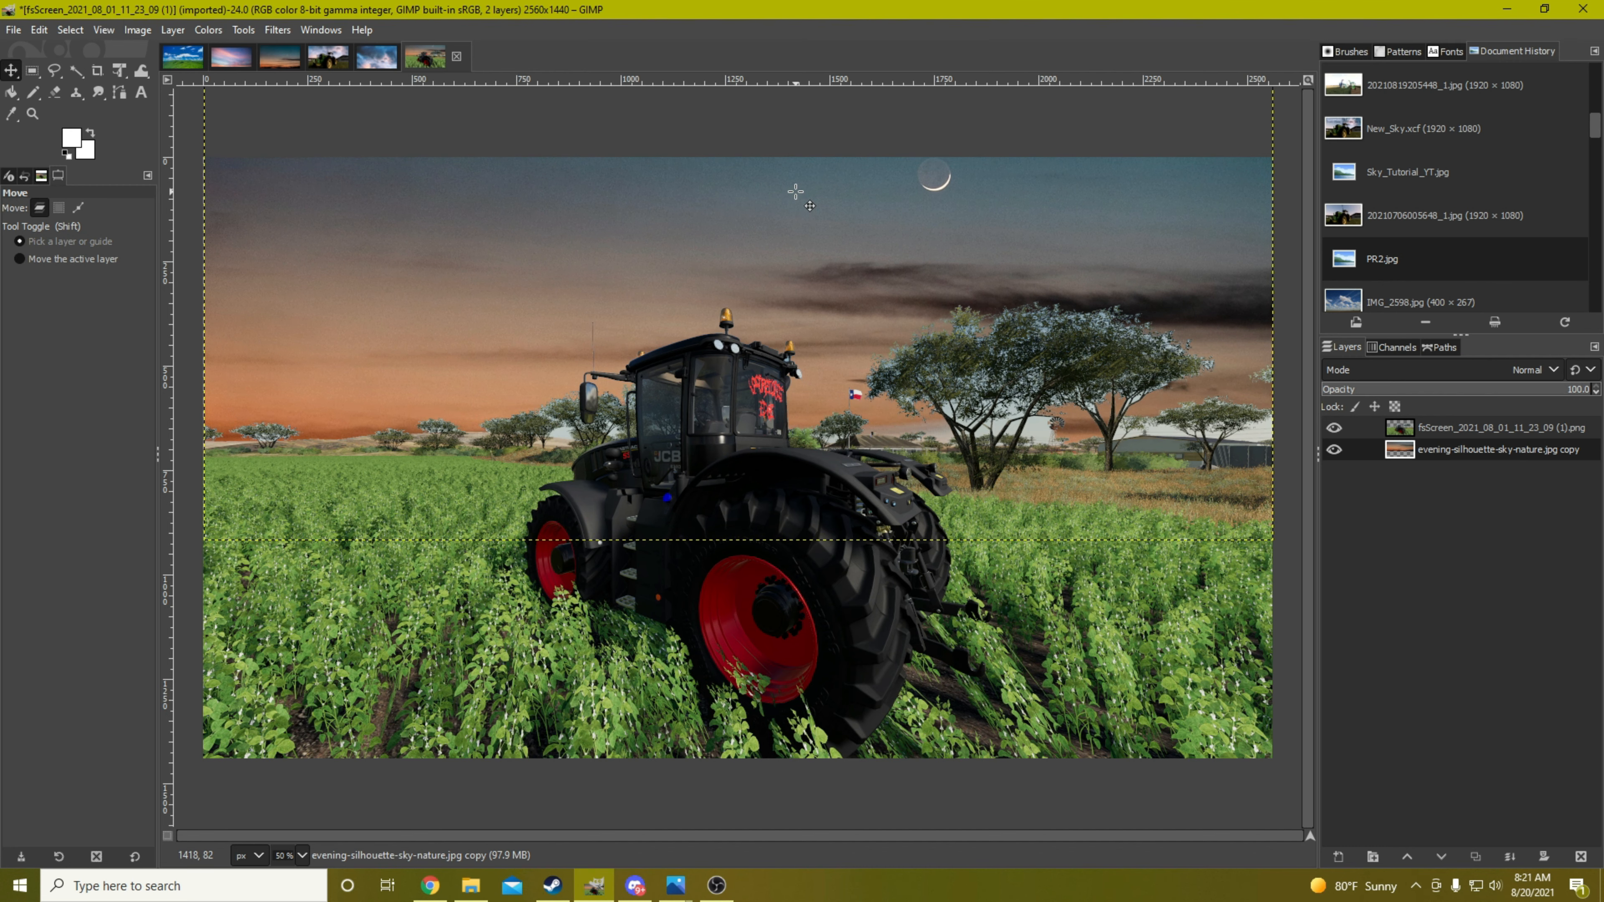
key("Down")
key("Down")
key("Down")
key("Down")
key("Down")
key("Down")
key("Down")
key("Down")
key("Down")
key("Down")
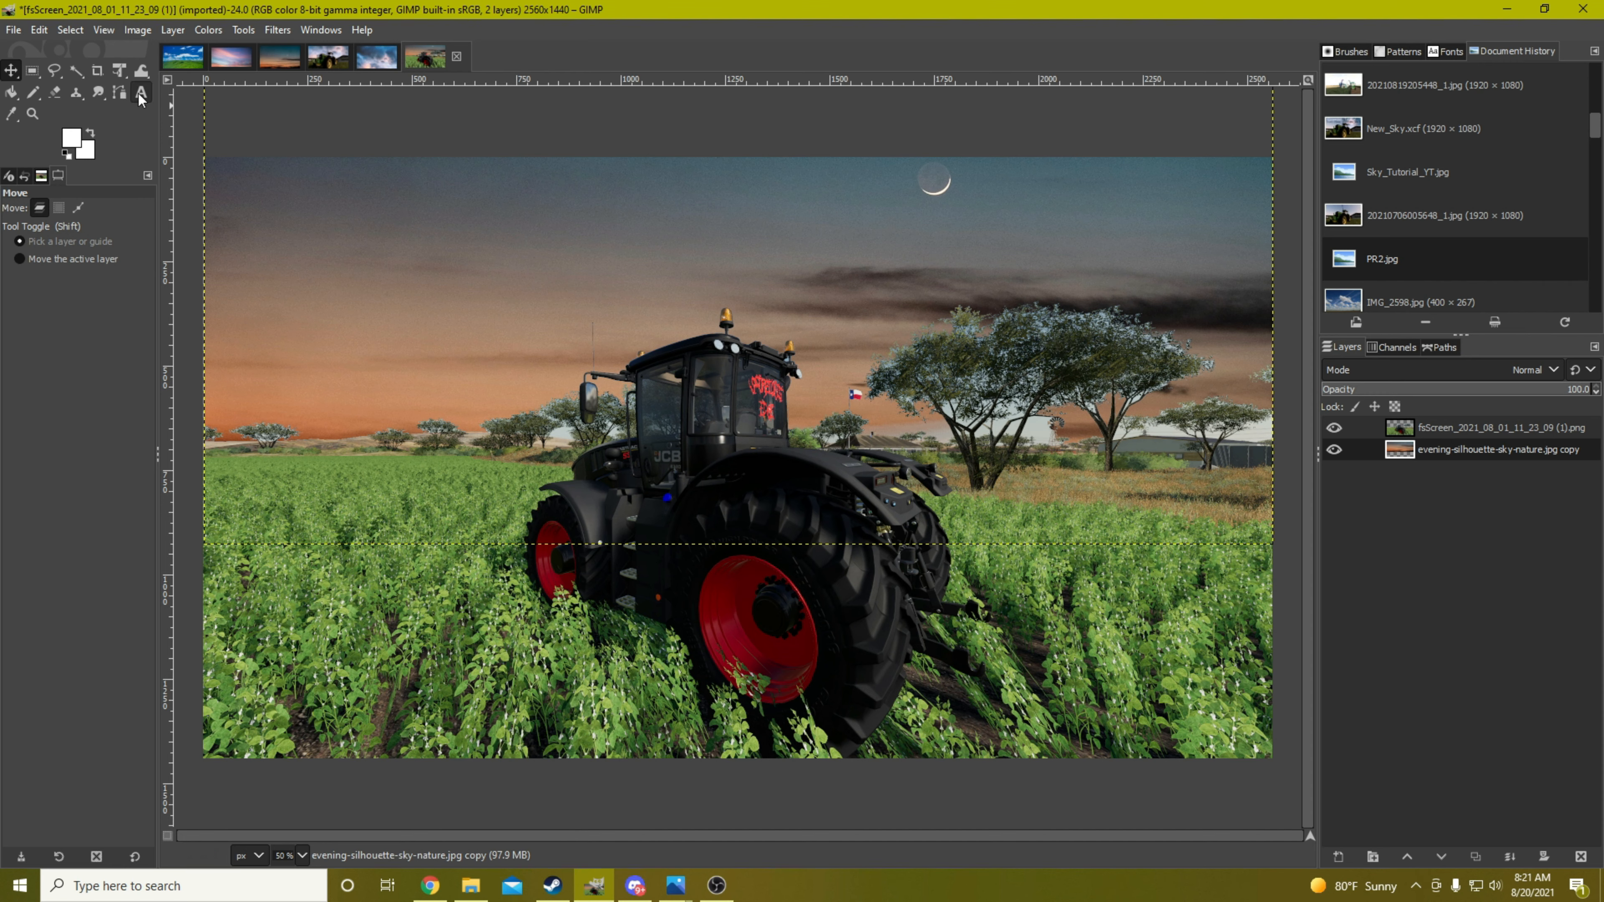
Choose the Select by Color tool for the leftover pale sky around the trees beside the tractor
right_click(77, 68)
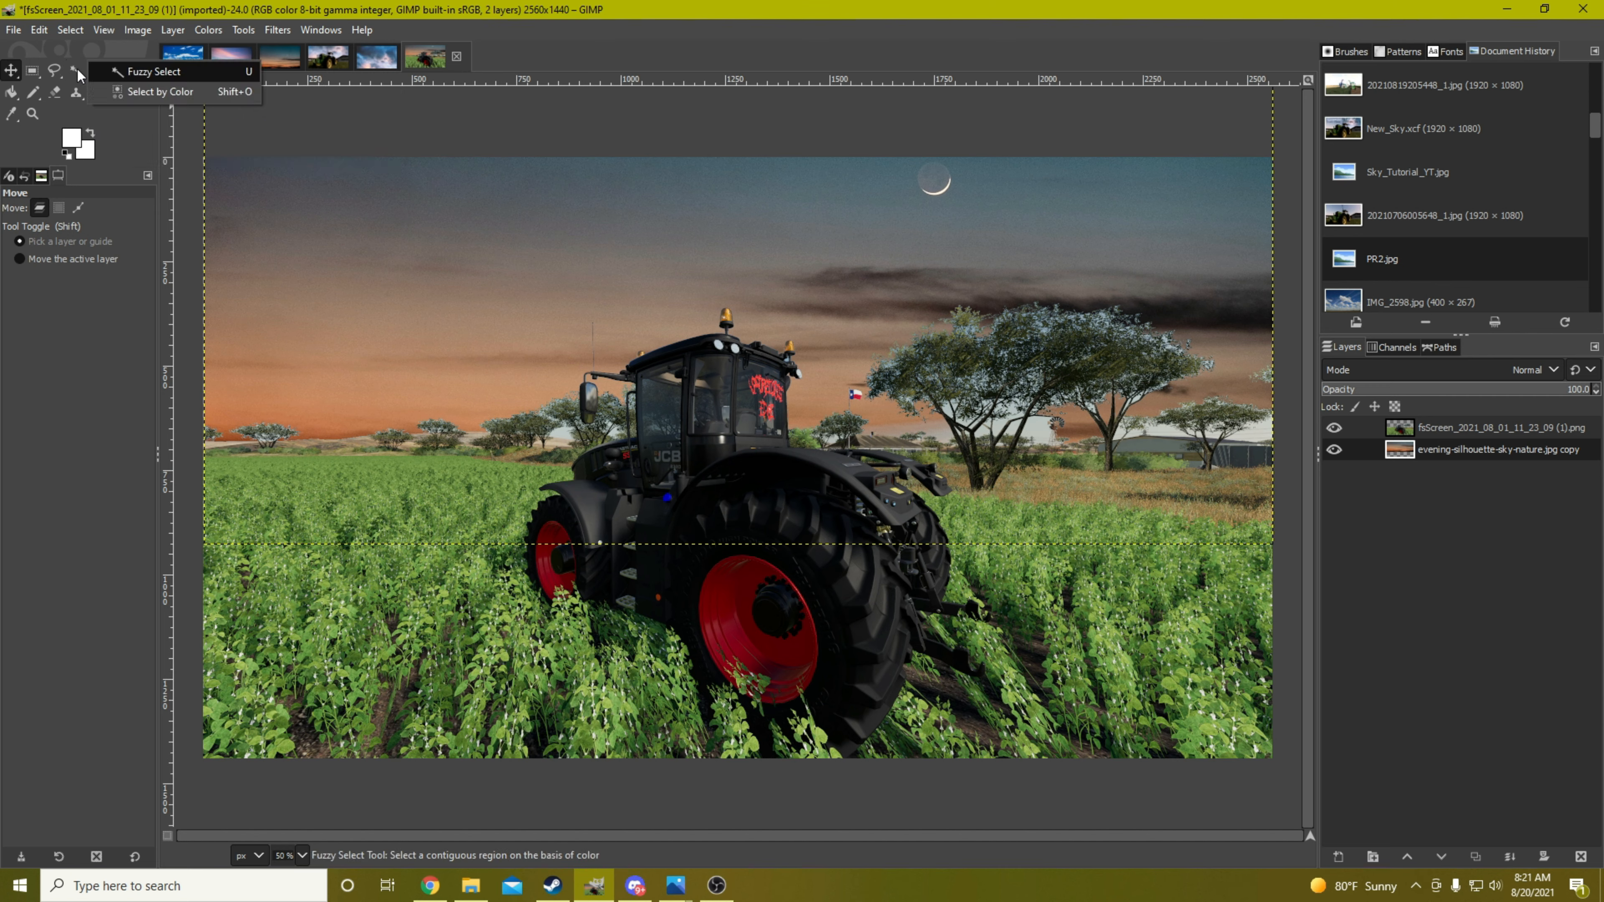
left_click(139, 92)
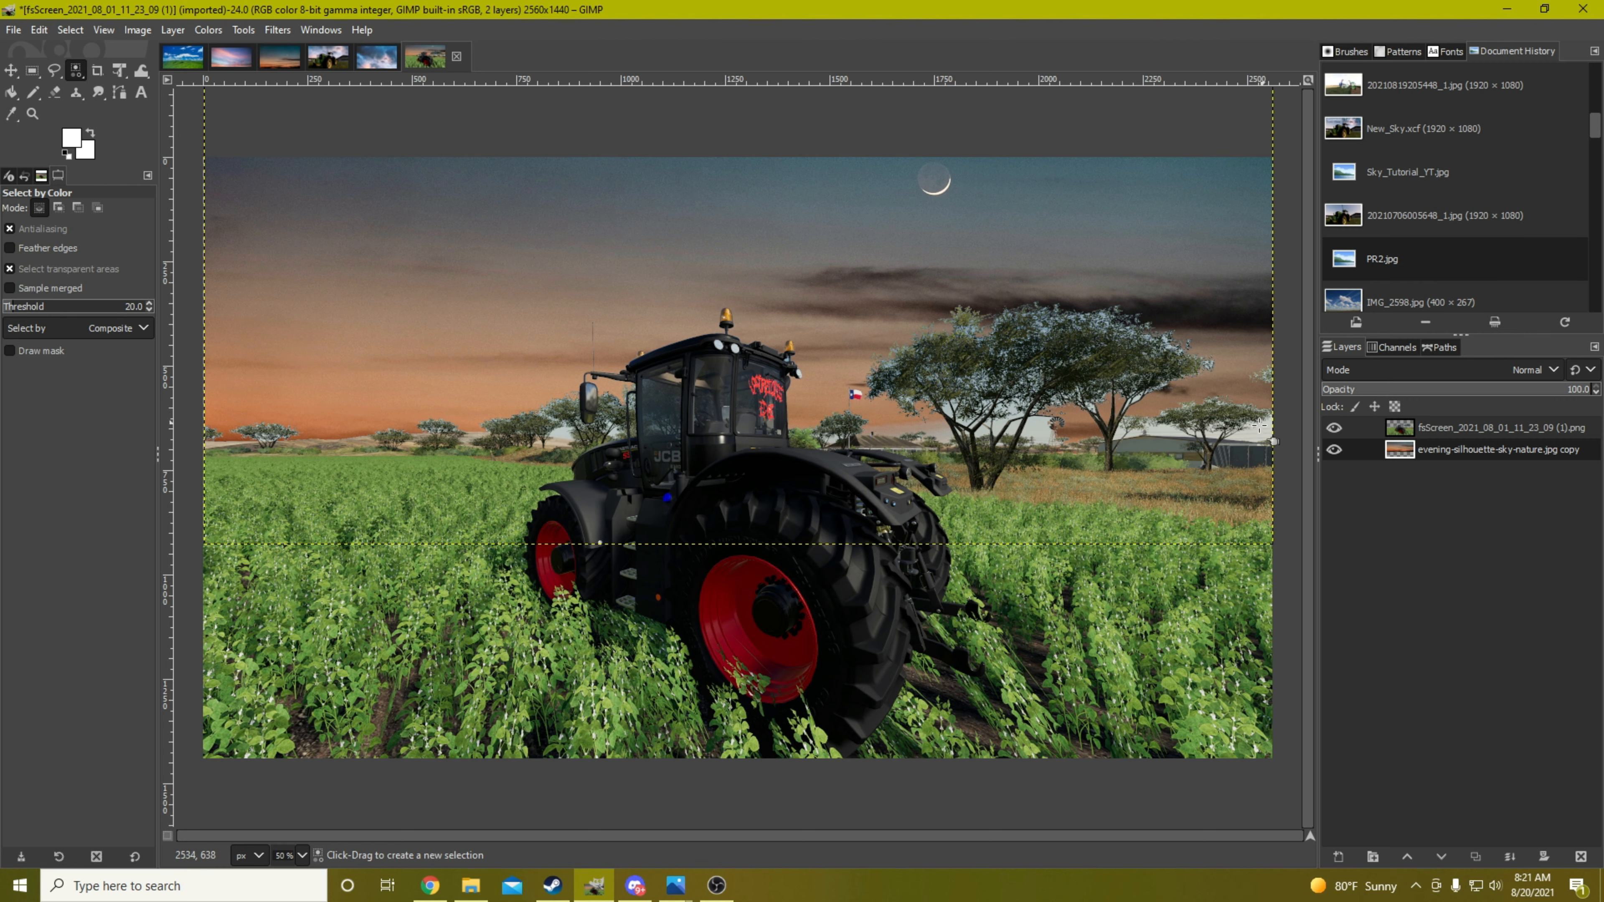
key("ctrl")
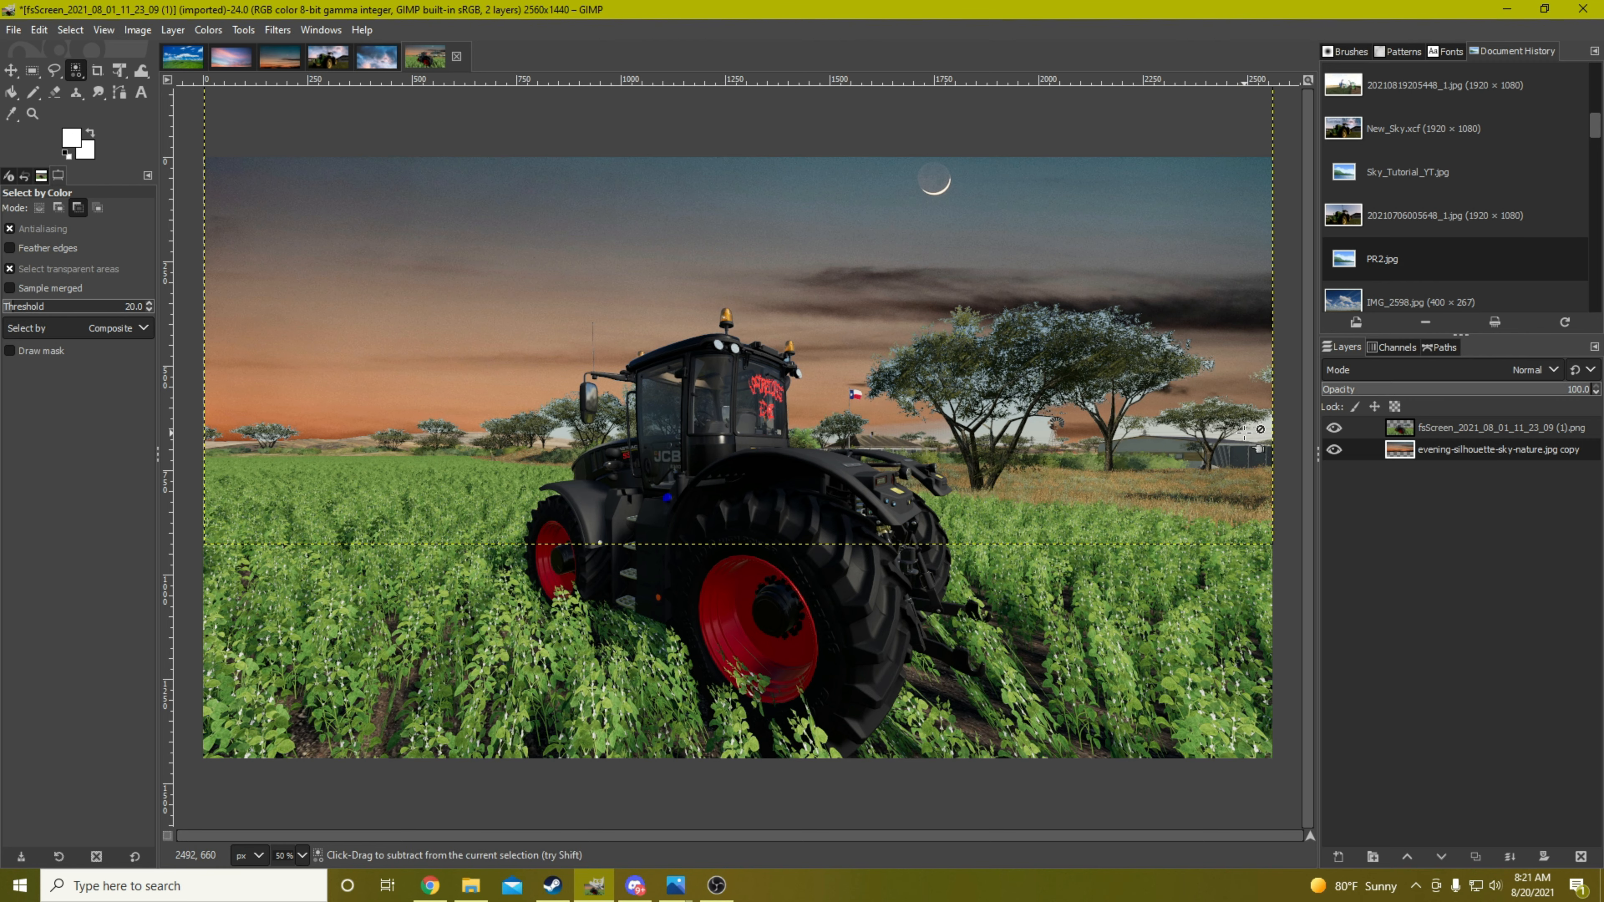
scroll(1242, 432, "up", 1)
scroll(1242, 431, "up", 1)
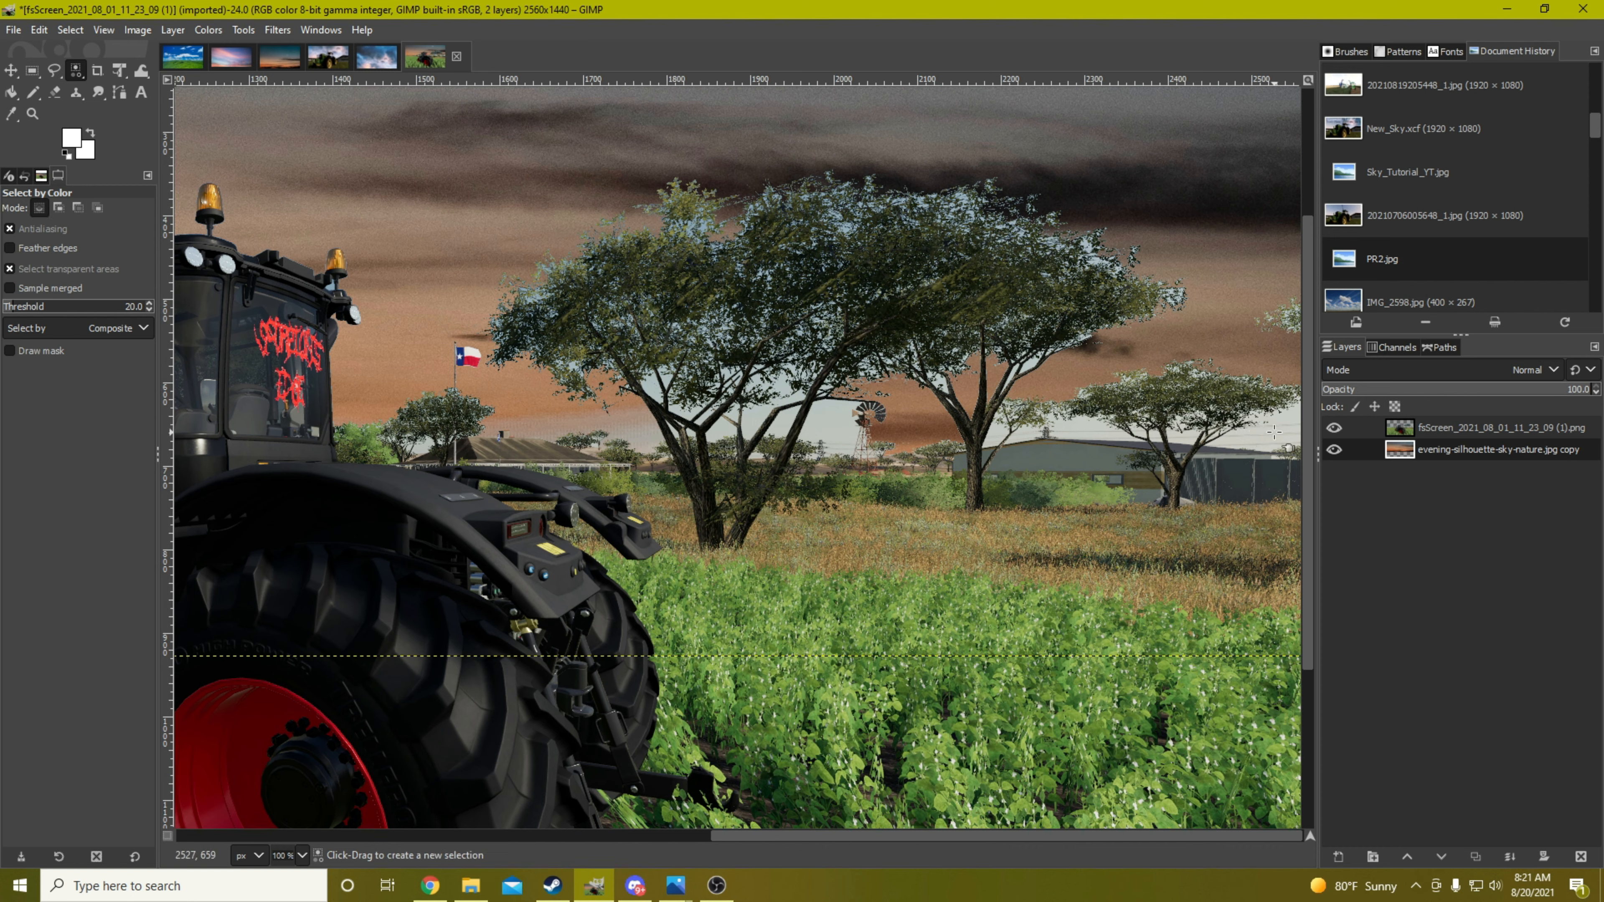
left_click(1289, 415)
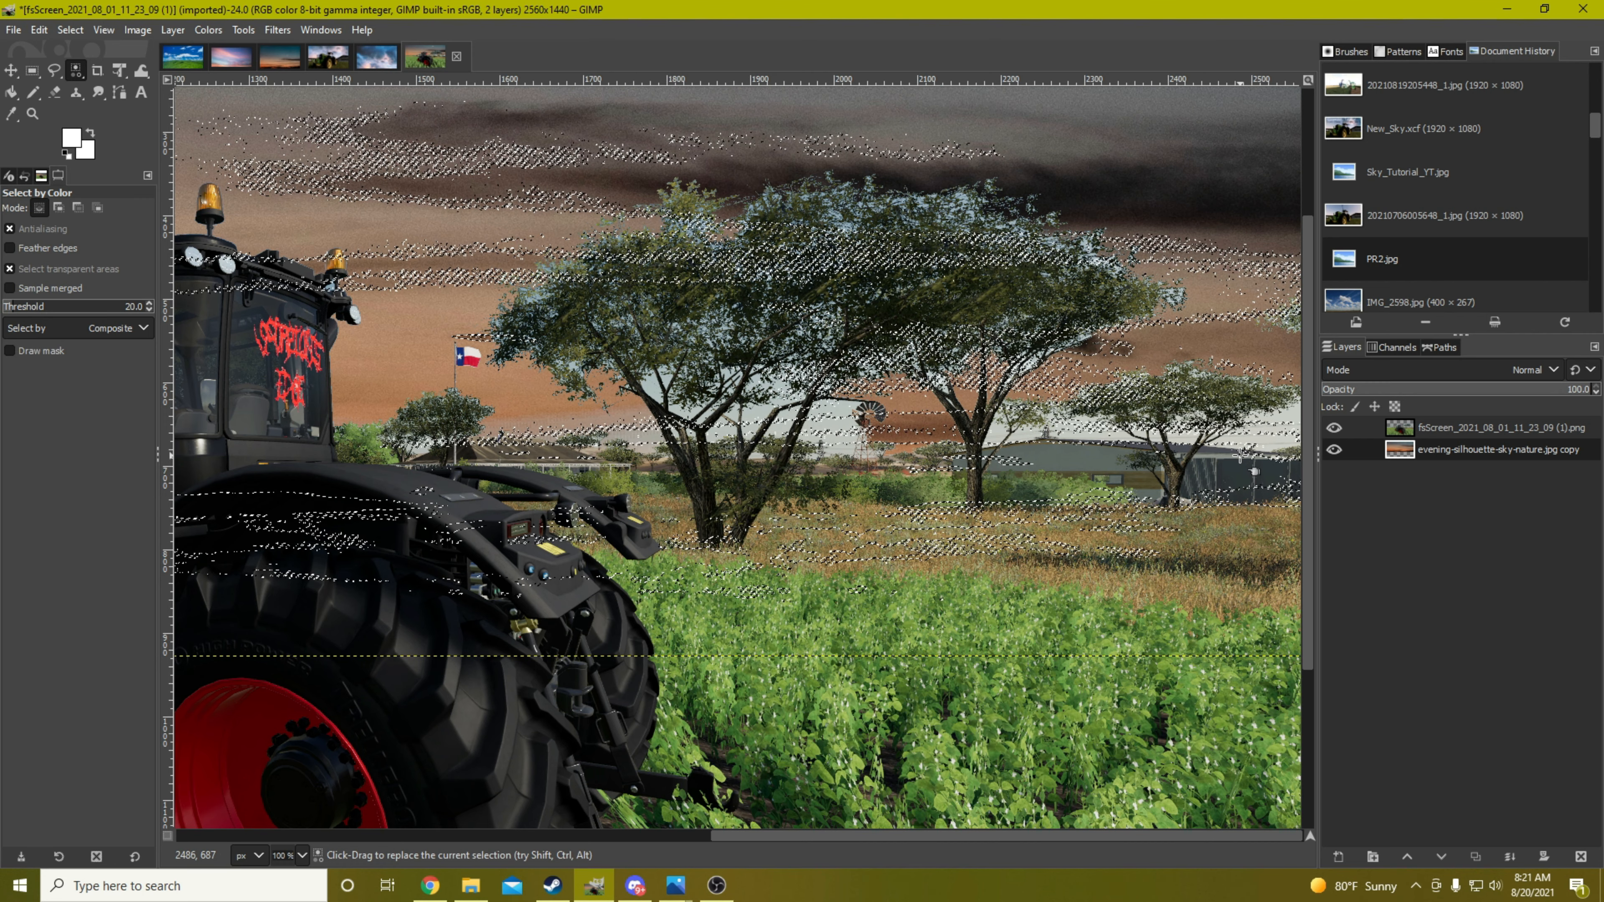
key("ctrl+shift")
key("ctrl+shift+a")
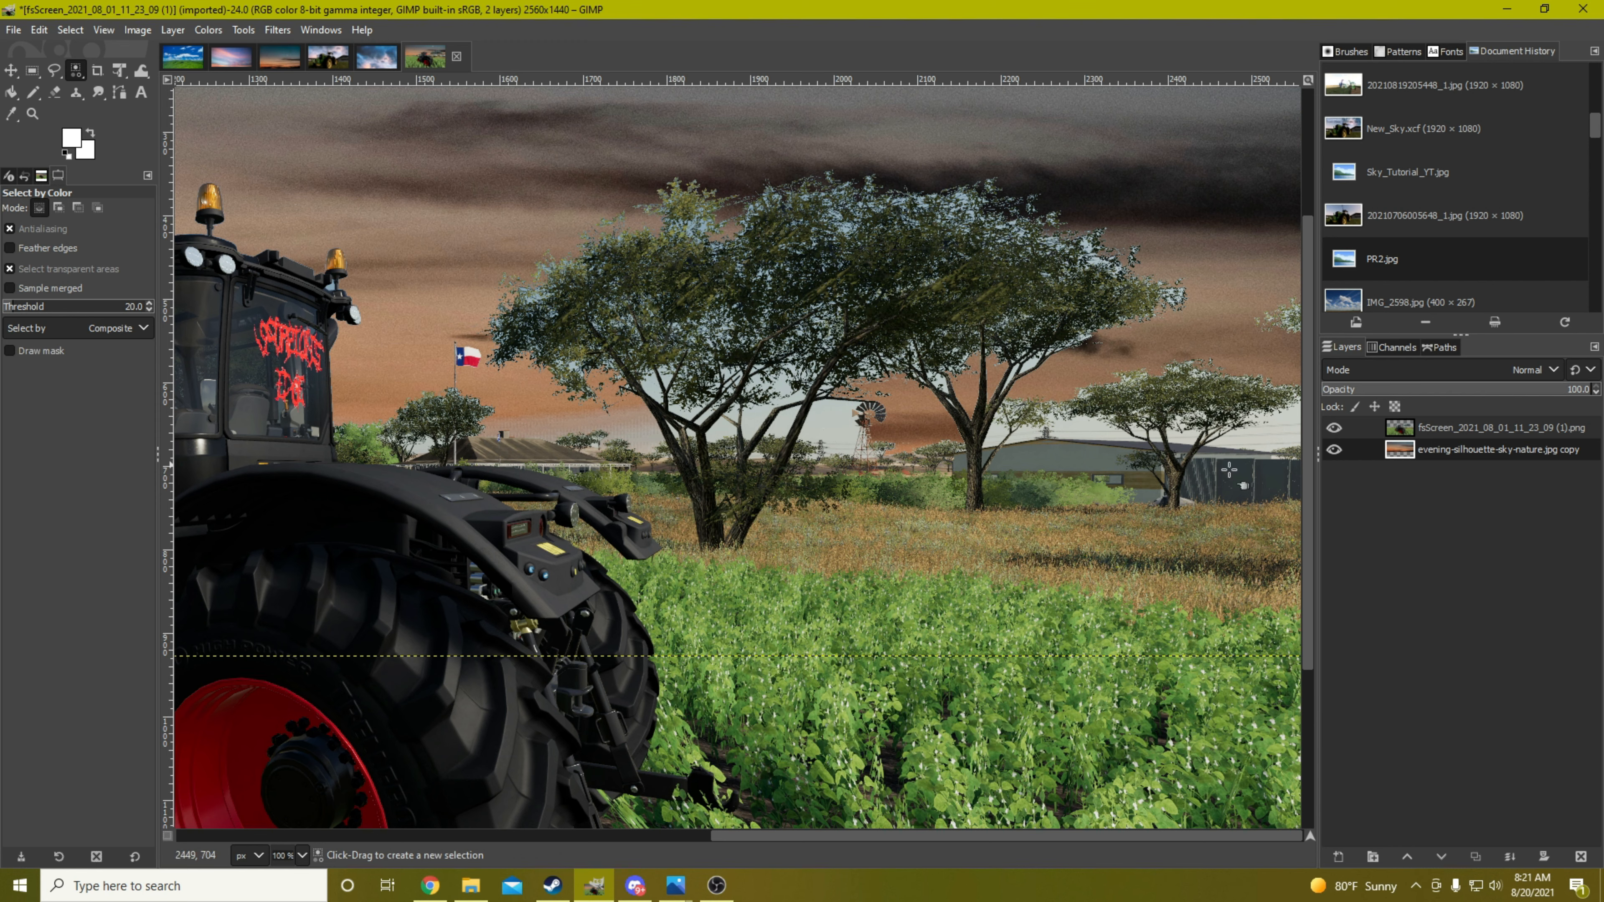
On the tractor screenshot layer, select the pale sky along the horizon by color and delete it
left_click(1445, 428)
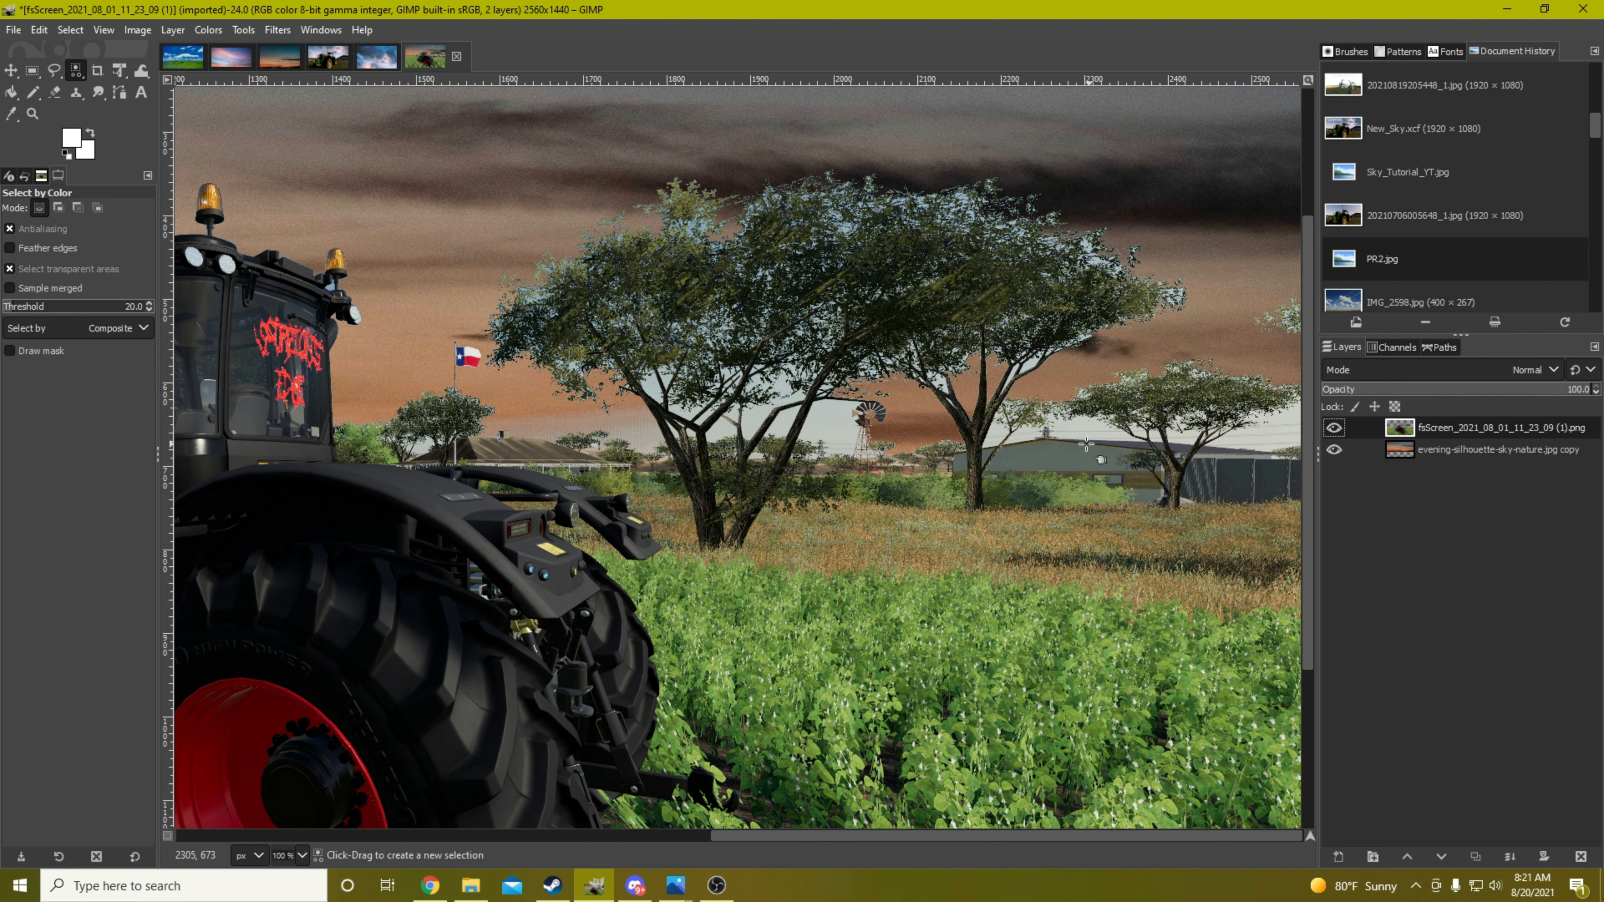
left_click(829, 417)
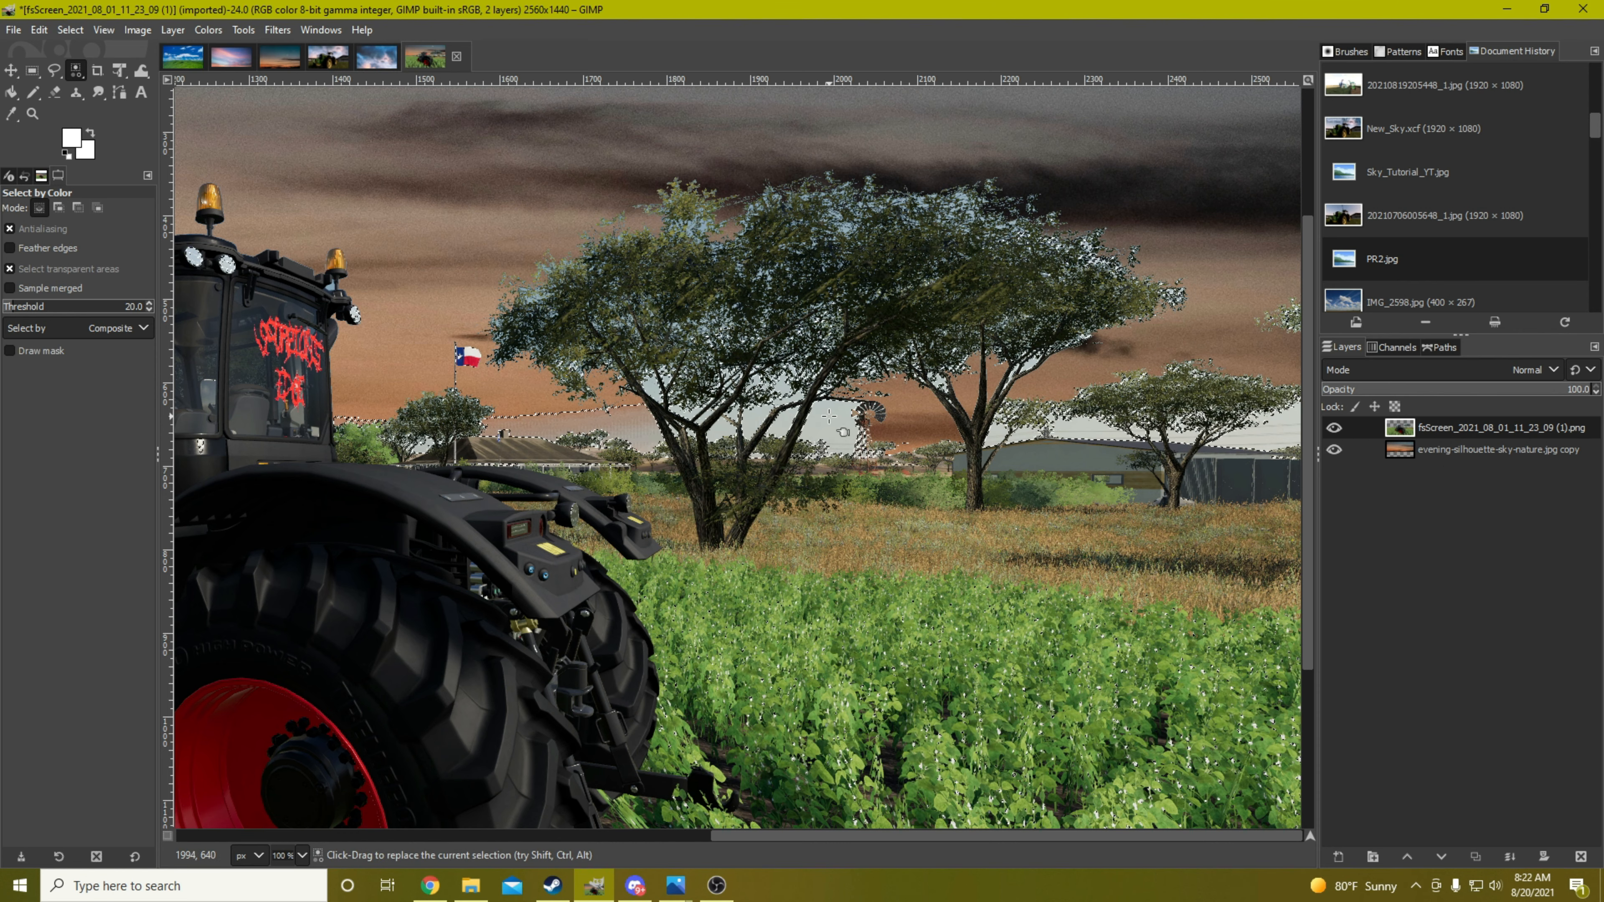
key("Delete")
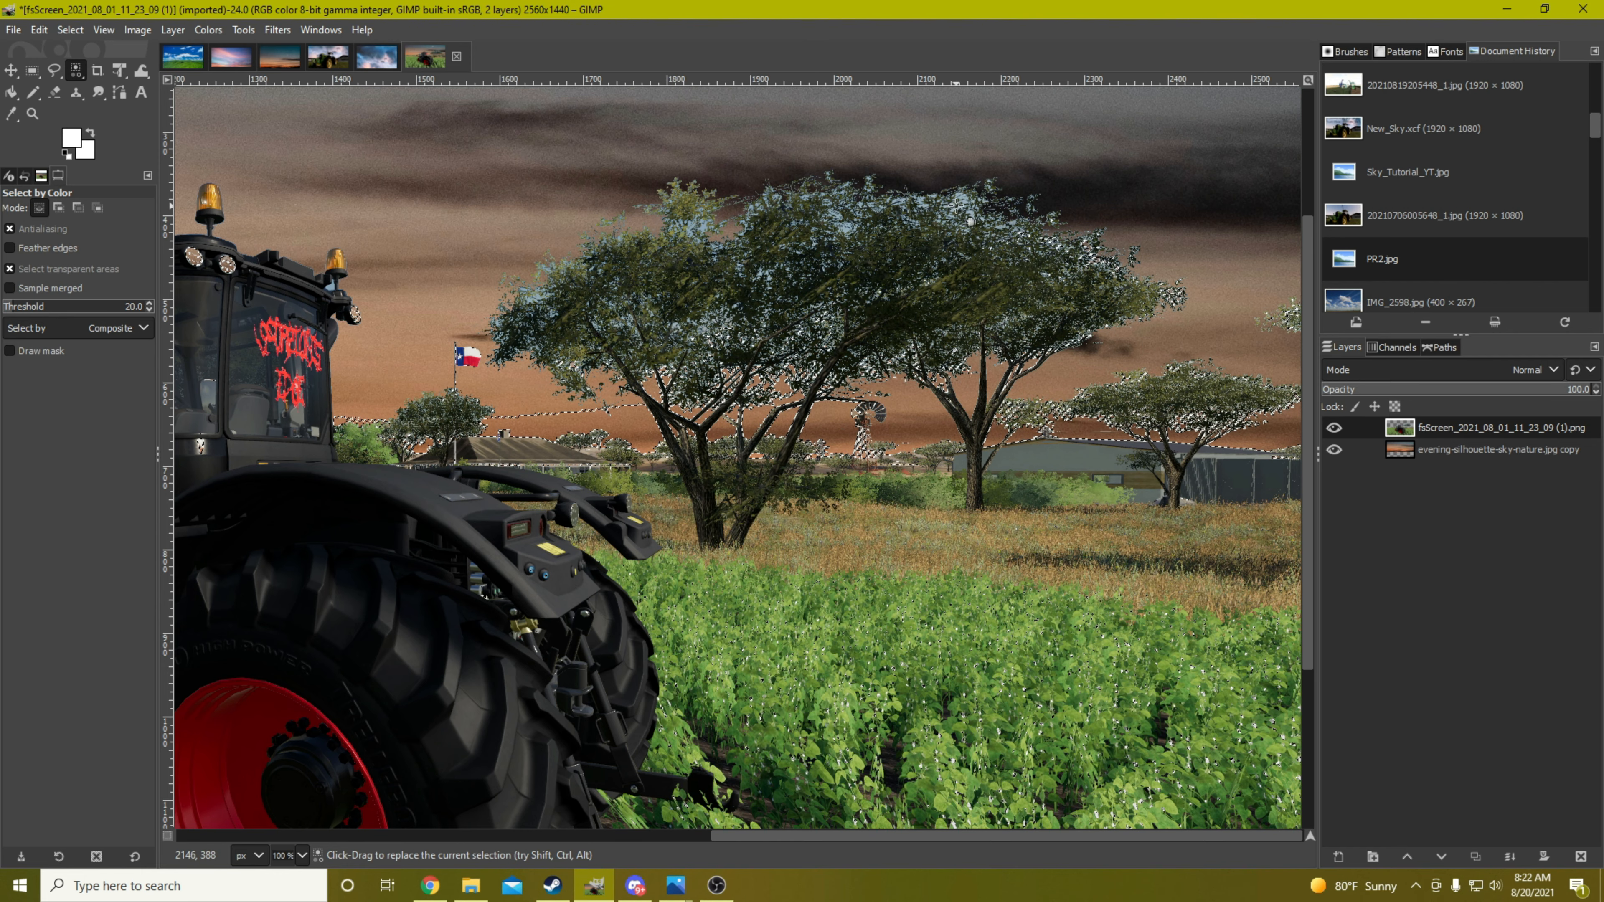
Select the light blue sky remnants in the large trees' foliage by color, delete them shade by shade, and clear the selection
scroll(964, 211, "up", 3, "ctrl")
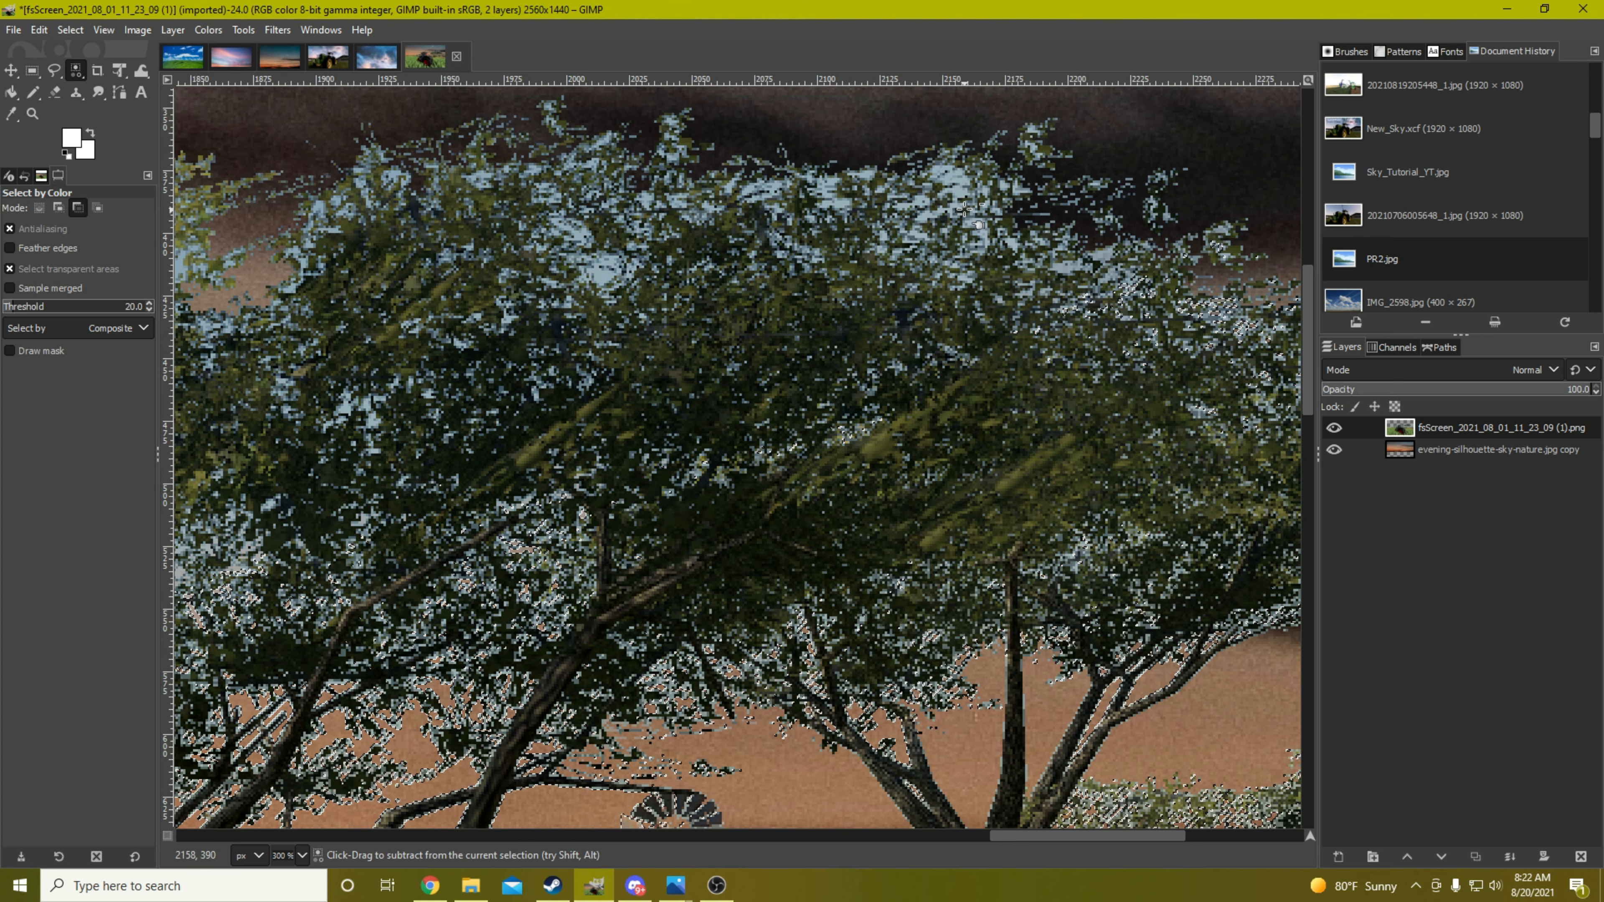
scroll(950, 201, "up", 1, "ctrl")
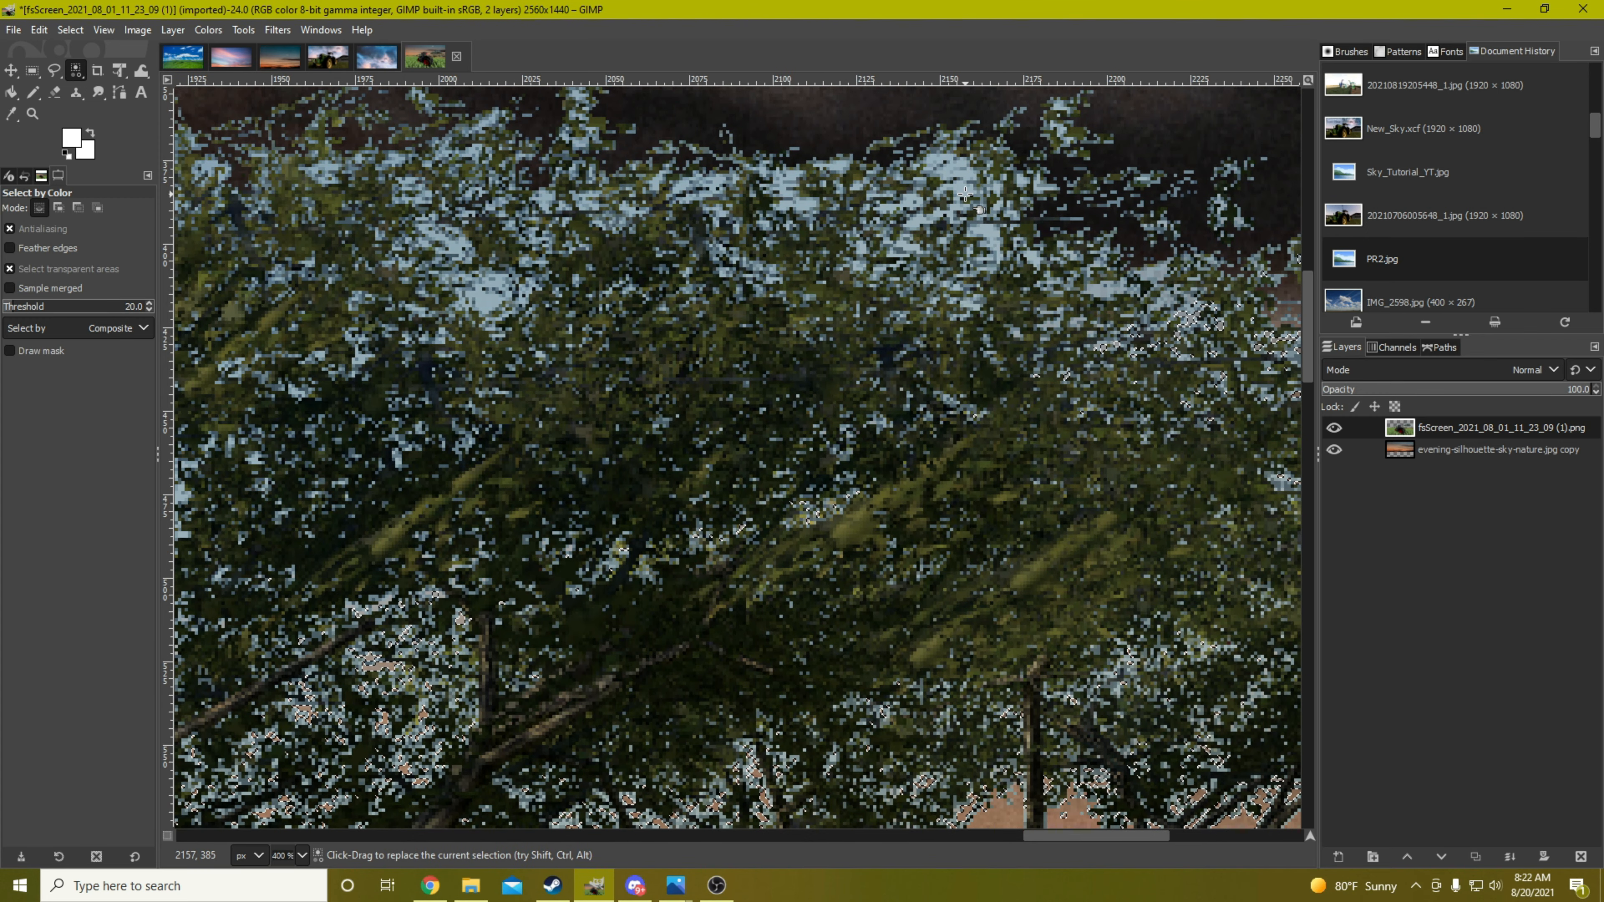
left_click(964, 190)
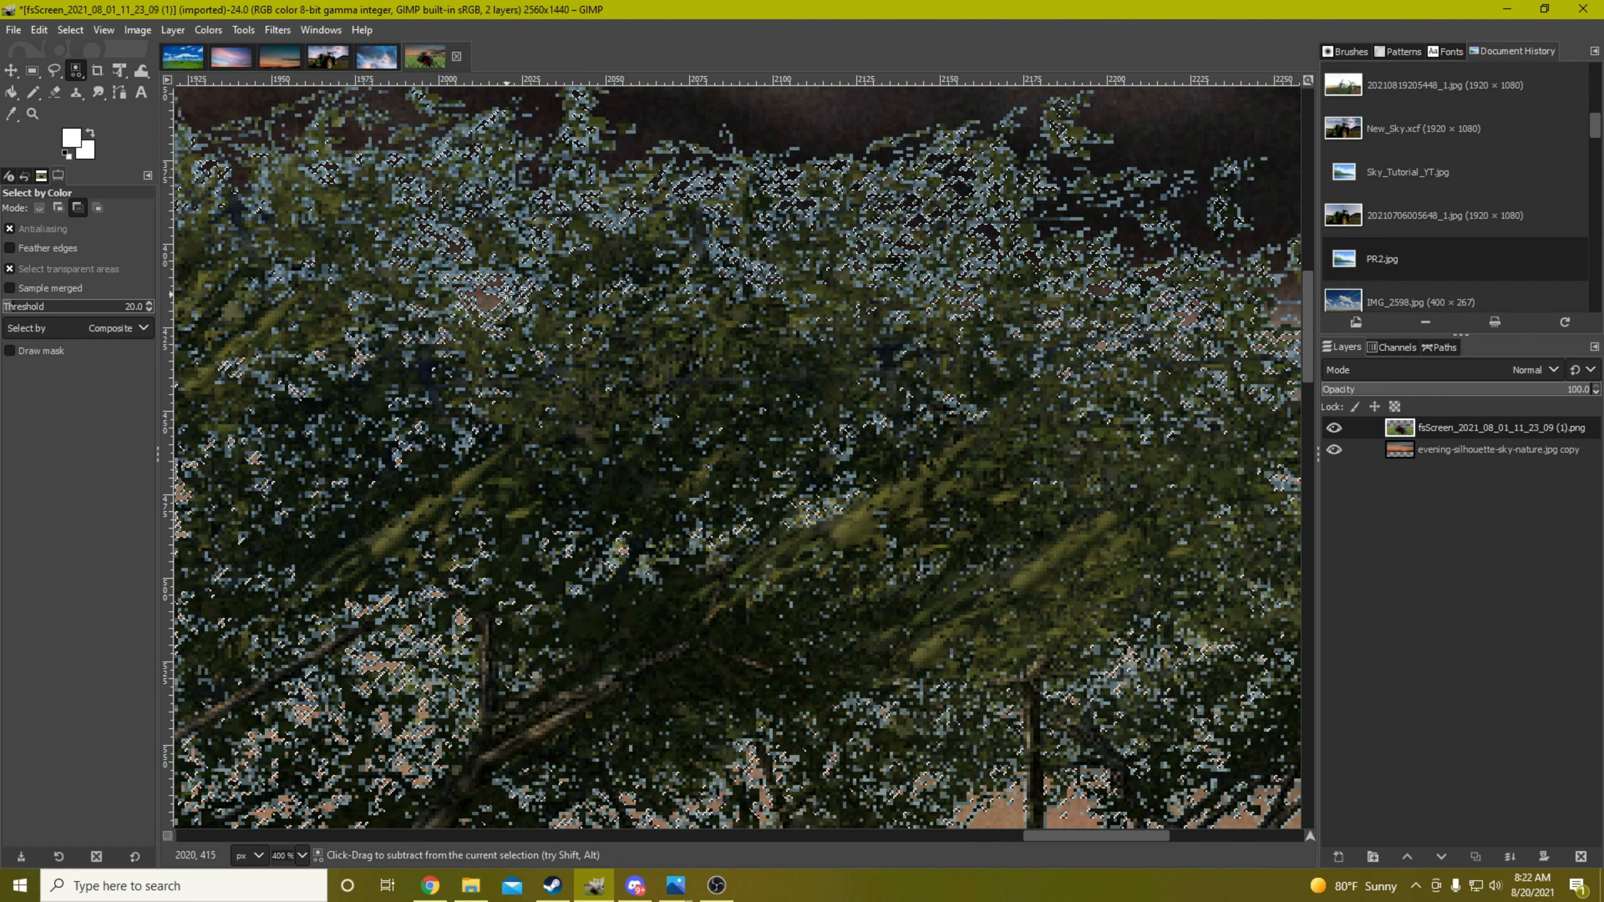
scroll(508, 293, "up", 1, "ctrl")
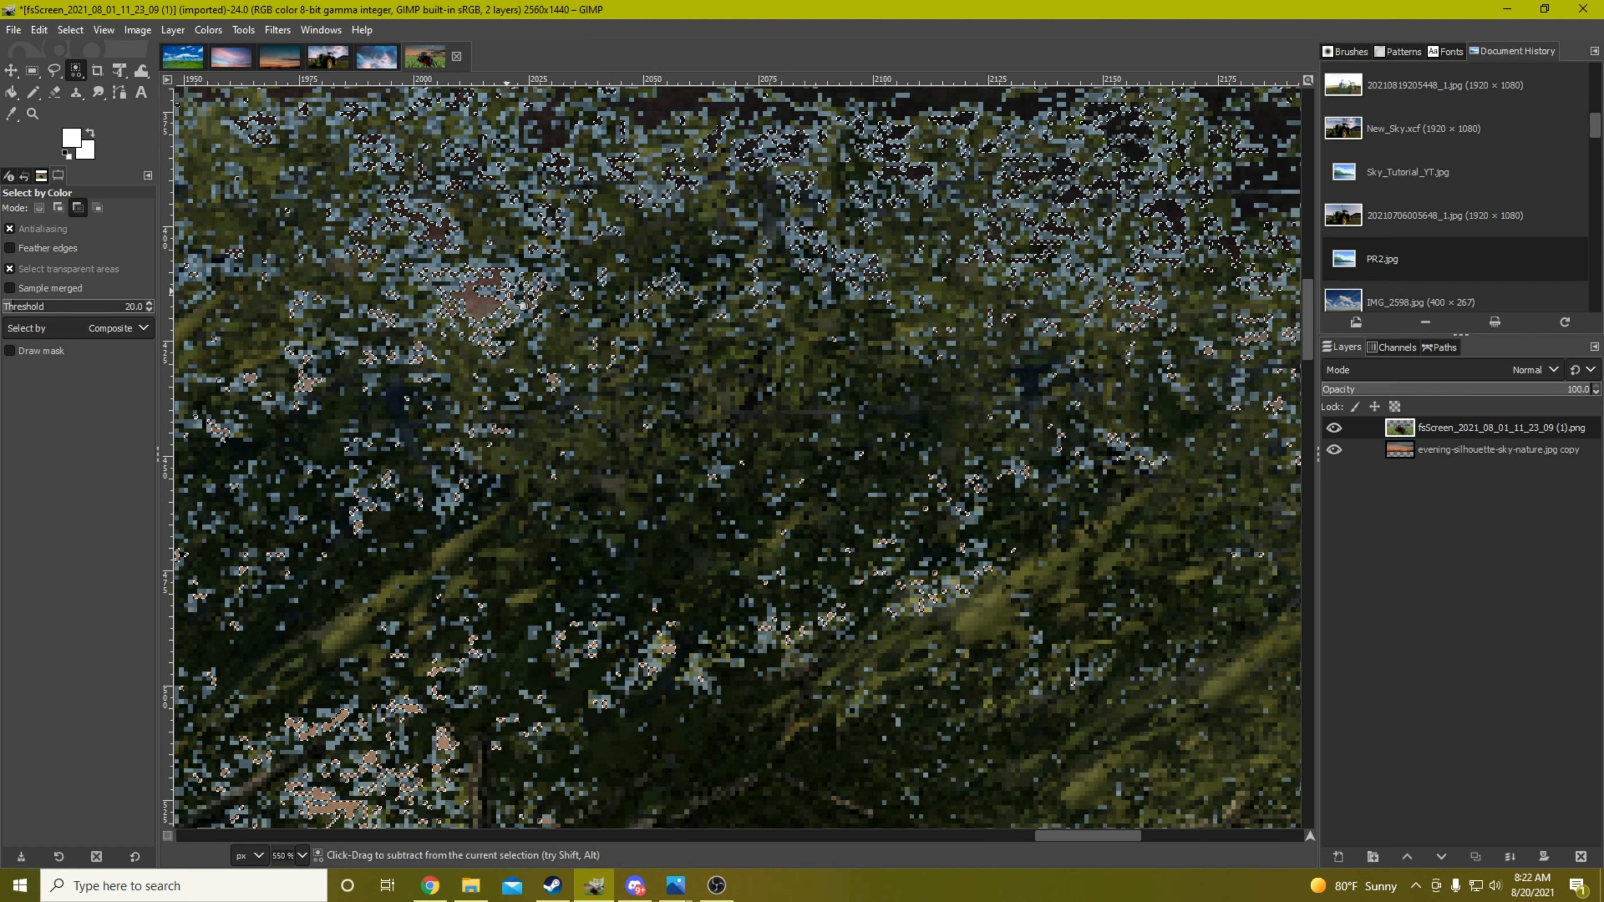
left_click(519, 270)
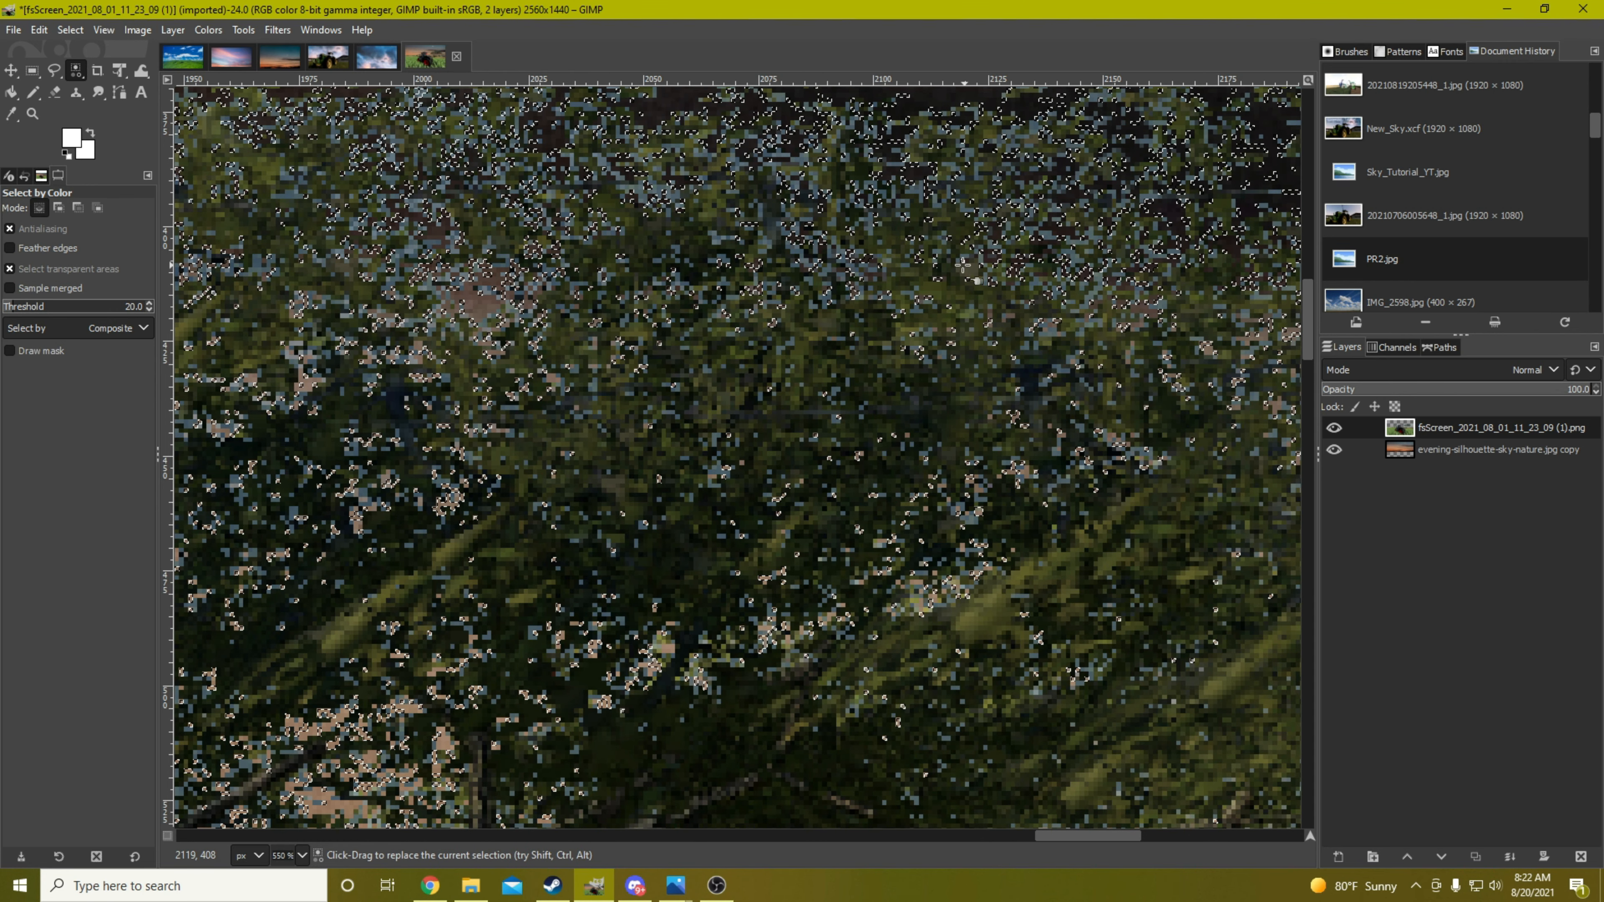
key("ctrl+shift")
key("ctrl+shift+a")
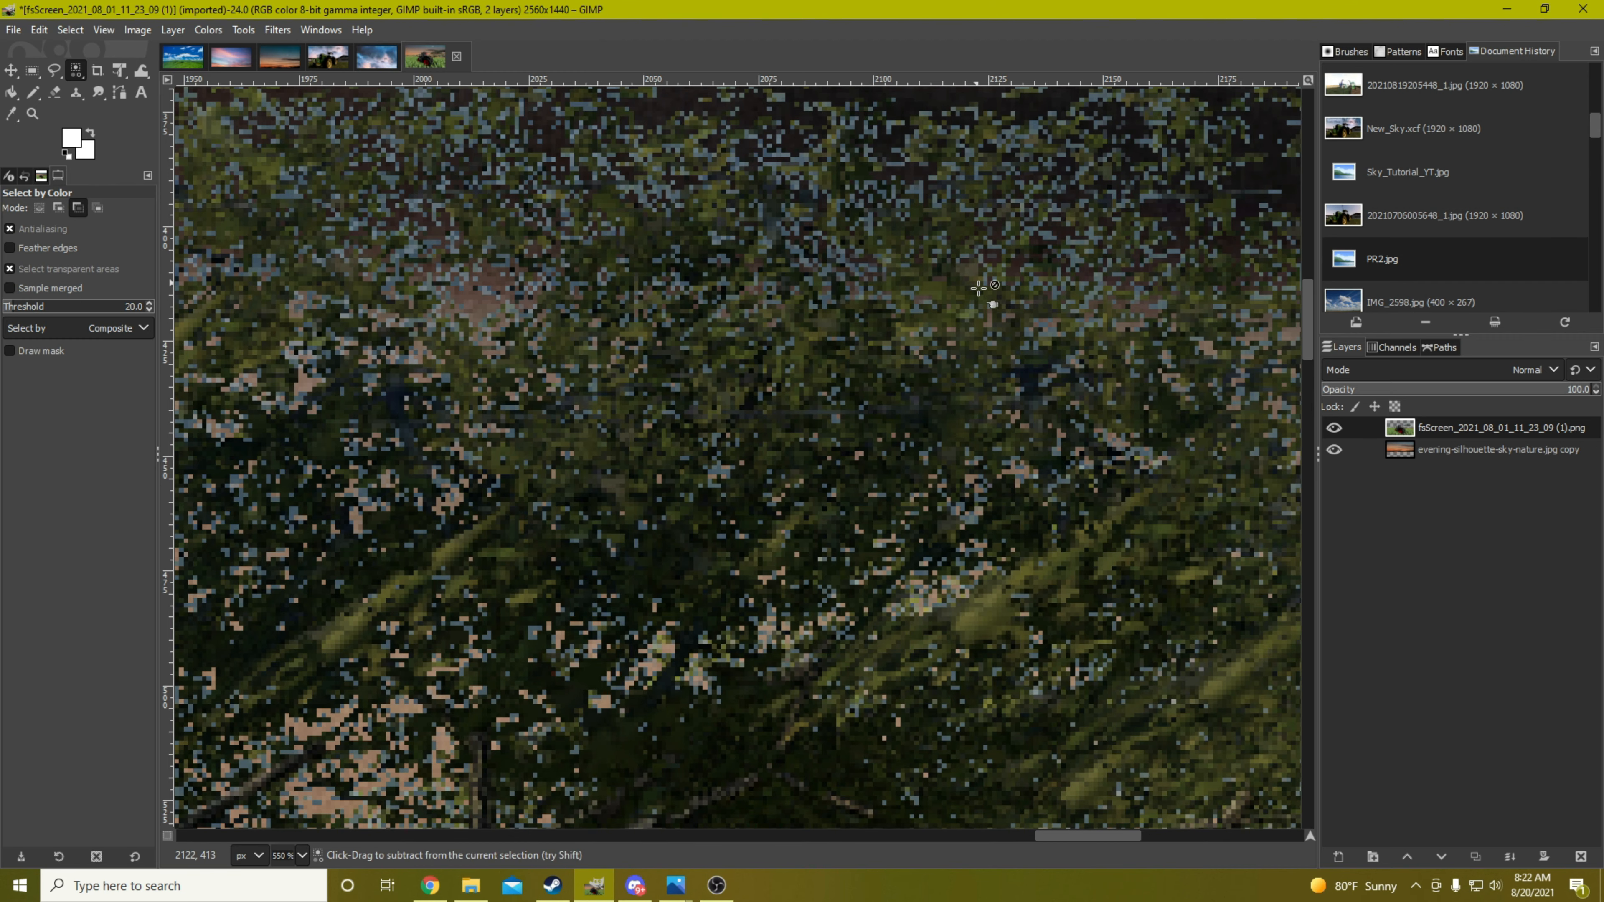
Select the remaining grey-blue pixels between the leaves by color, delete them, and clear the selection
scroll(966, 297, "up", 4)
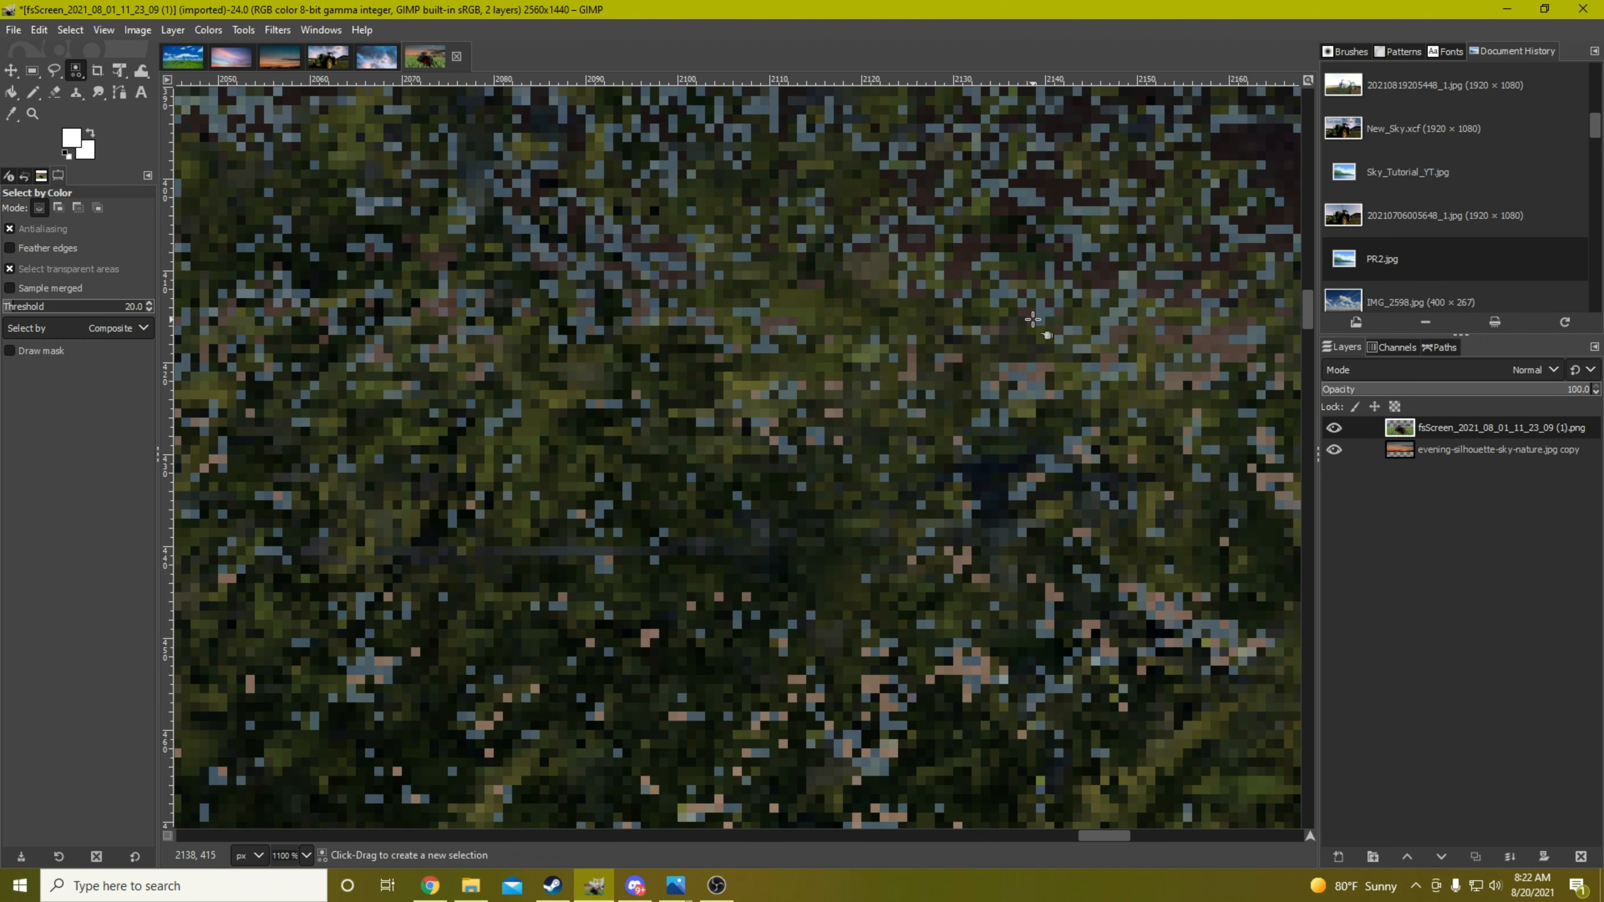
left_click(1074, 290)
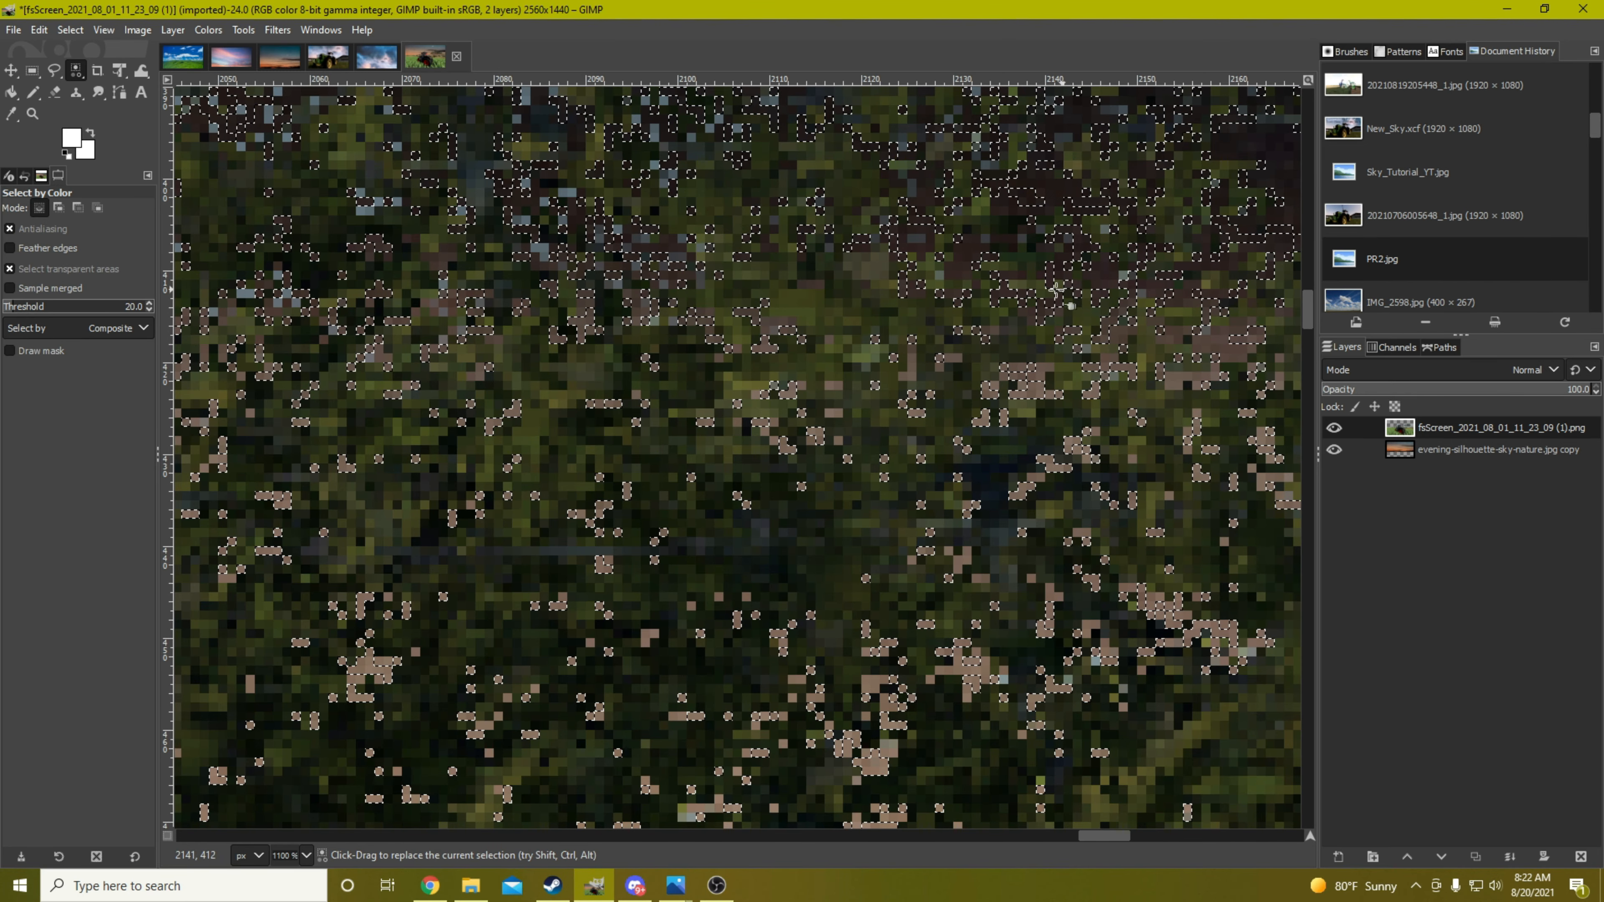
left_click(960, 466, "ctrl")
scroll(756, 435, "down", 10)
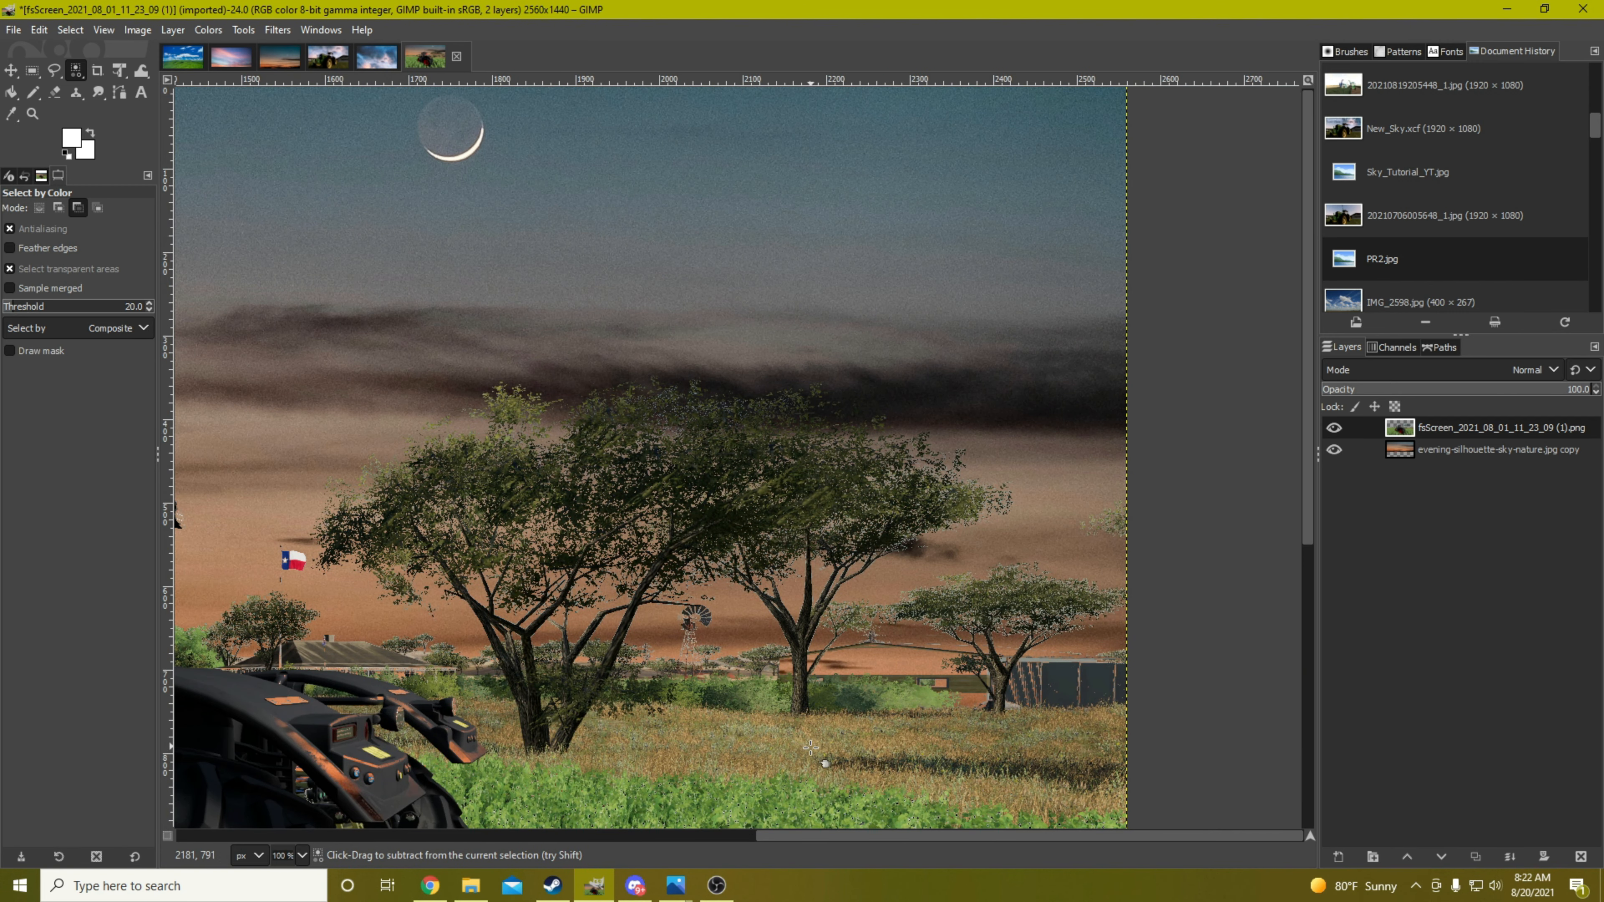
left_click_drag(801, 831, 744, 854)
scroll(608, 806, "down", 4)
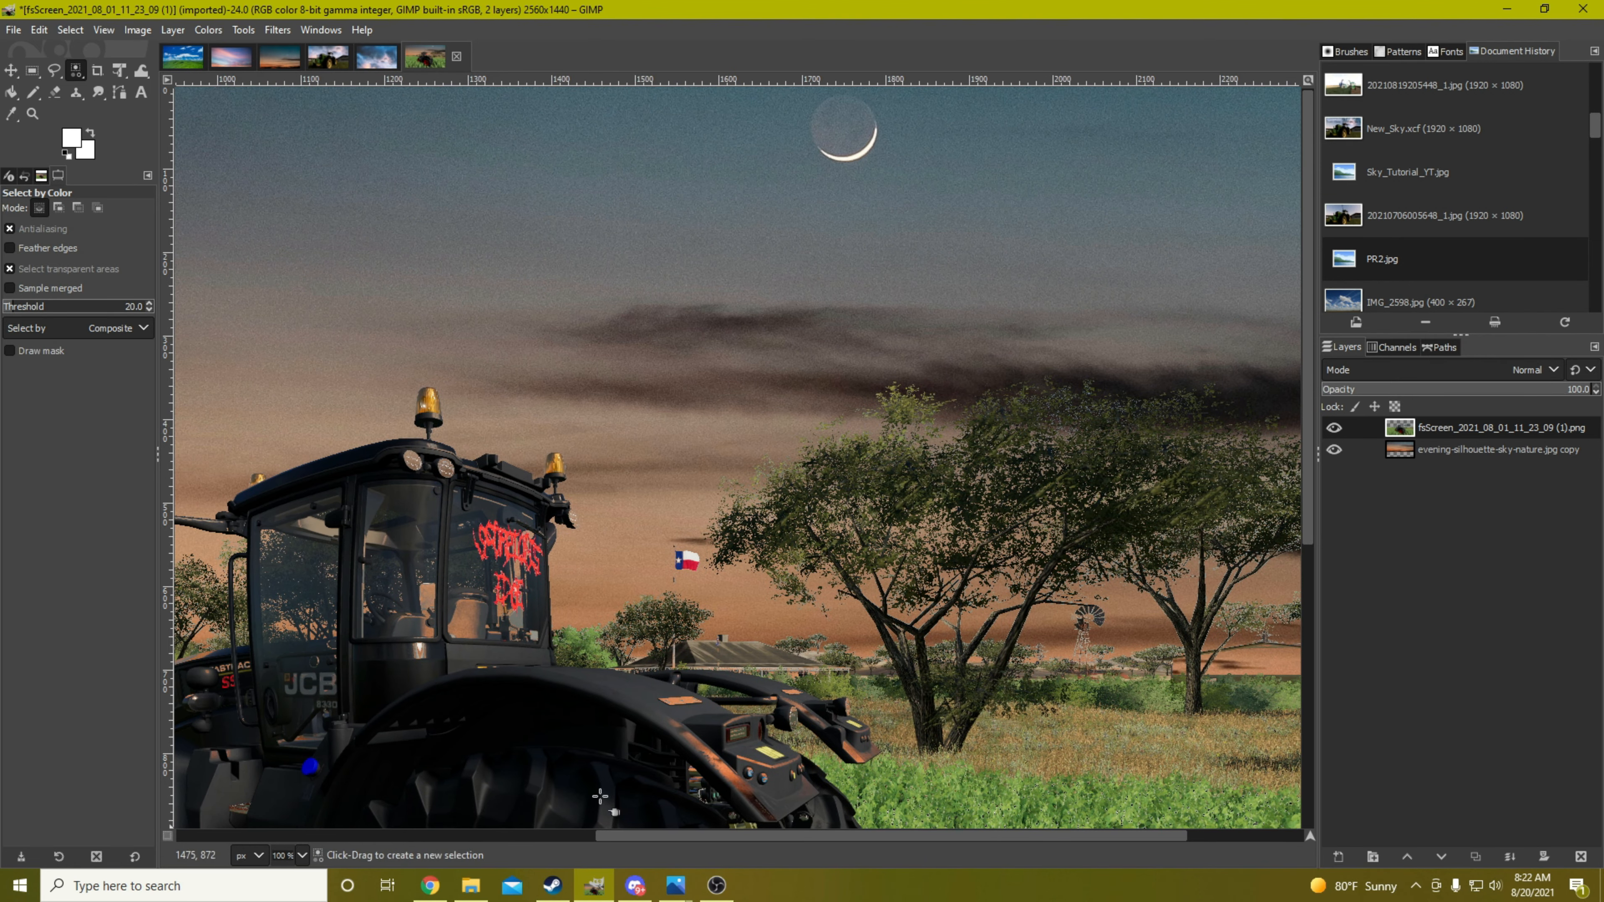
scroll(450, 788, "up", 2)
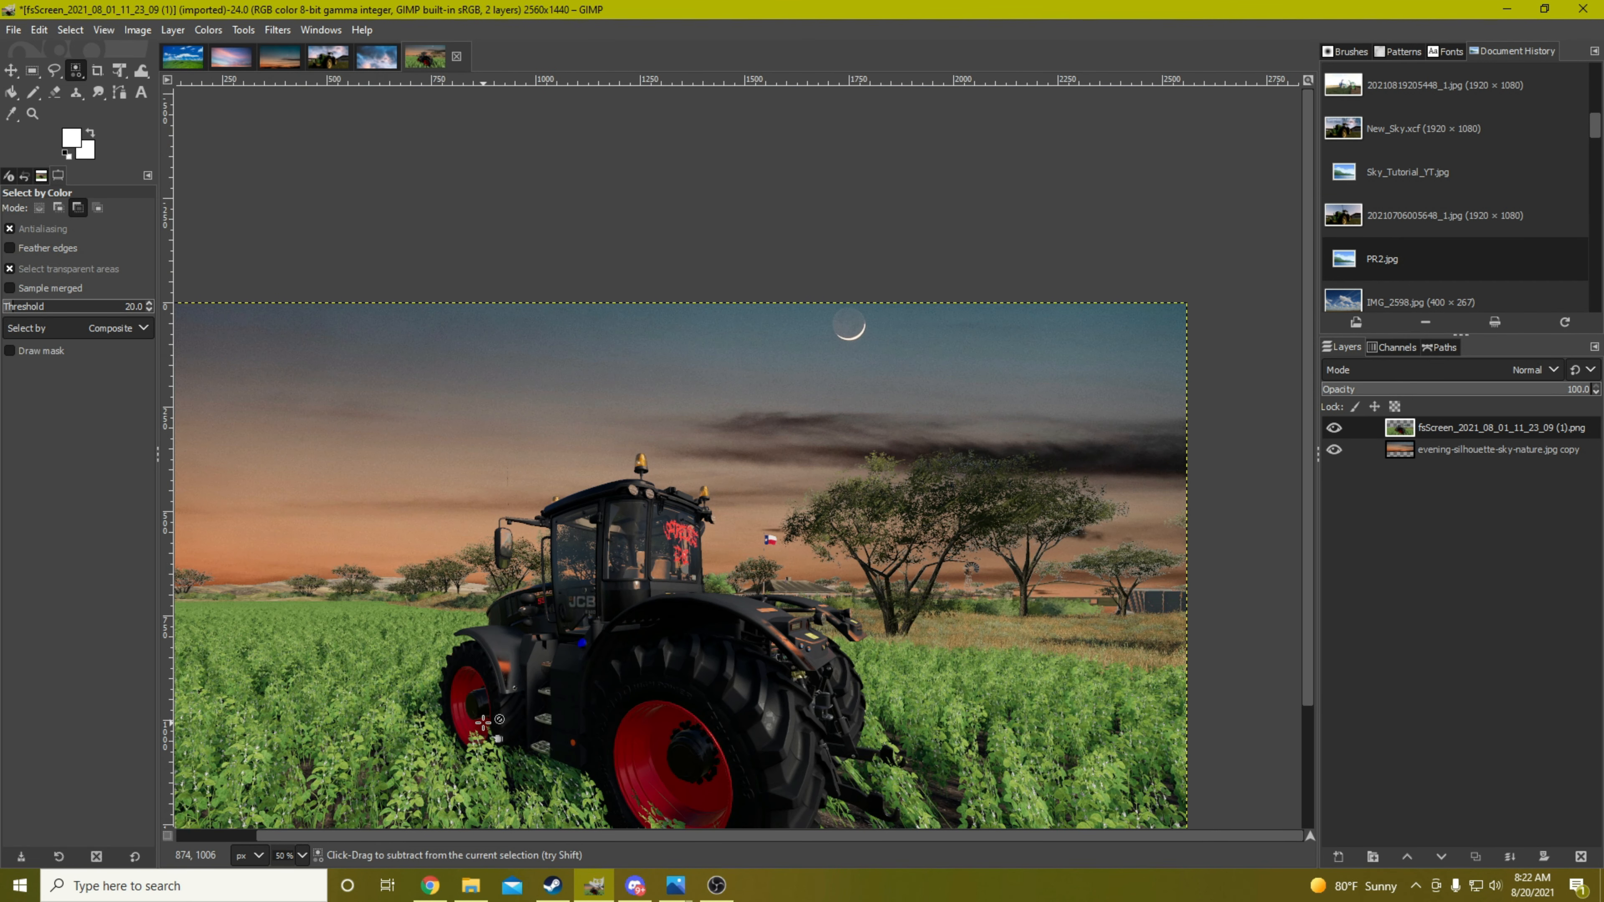
left_click_drag(689, 840, 607, 836)
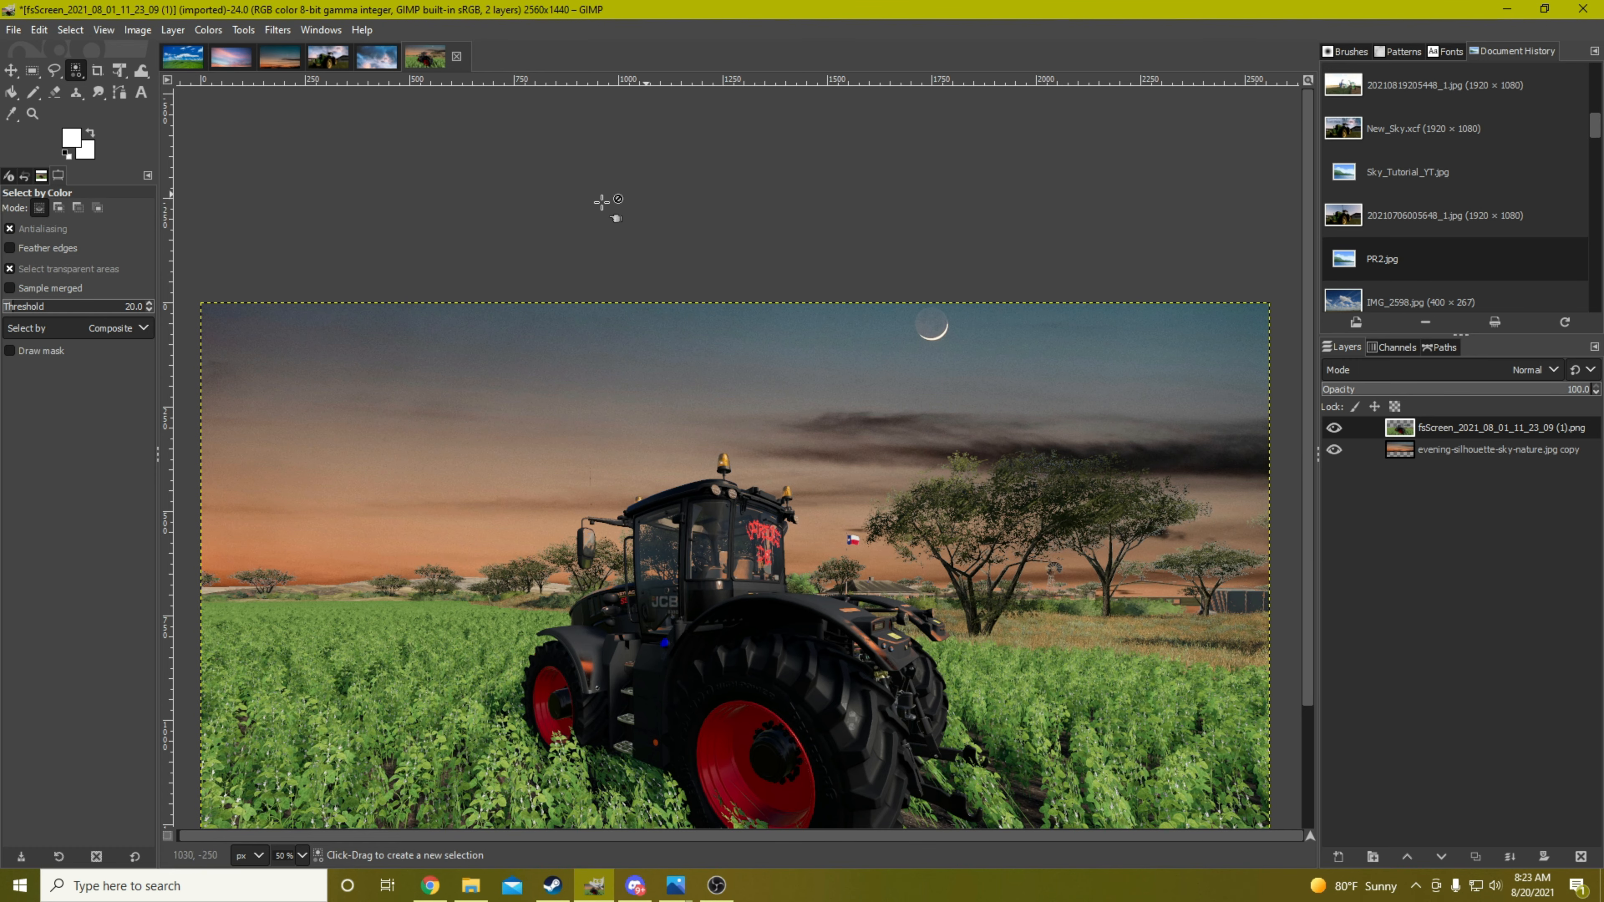
scroll(837, 456, "down", 3)
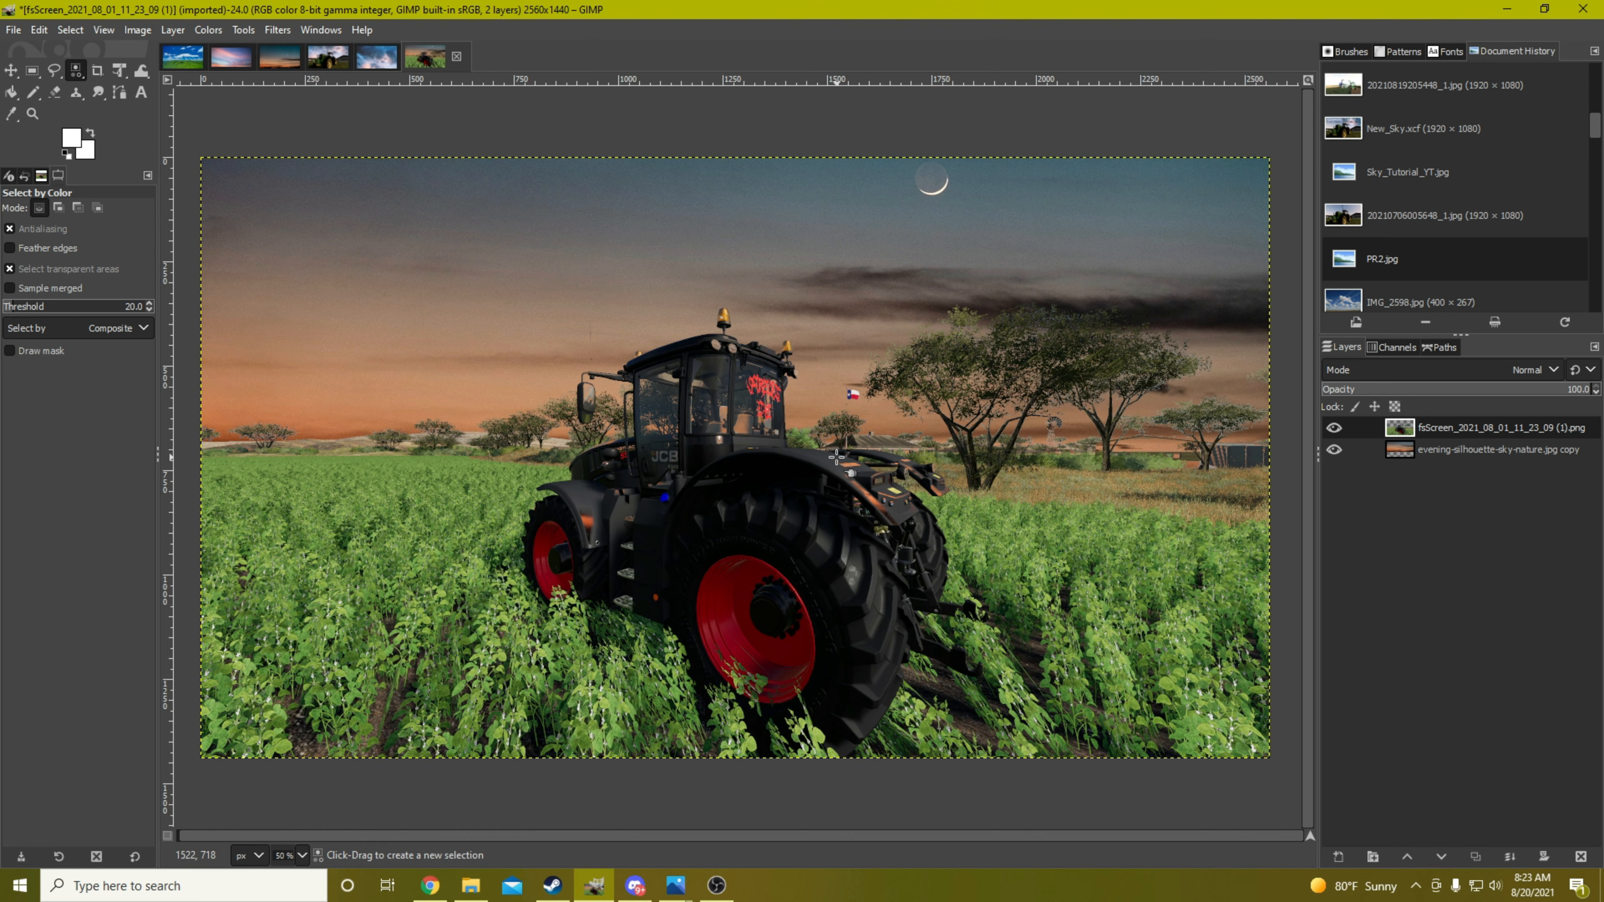
left_click(470, 886)
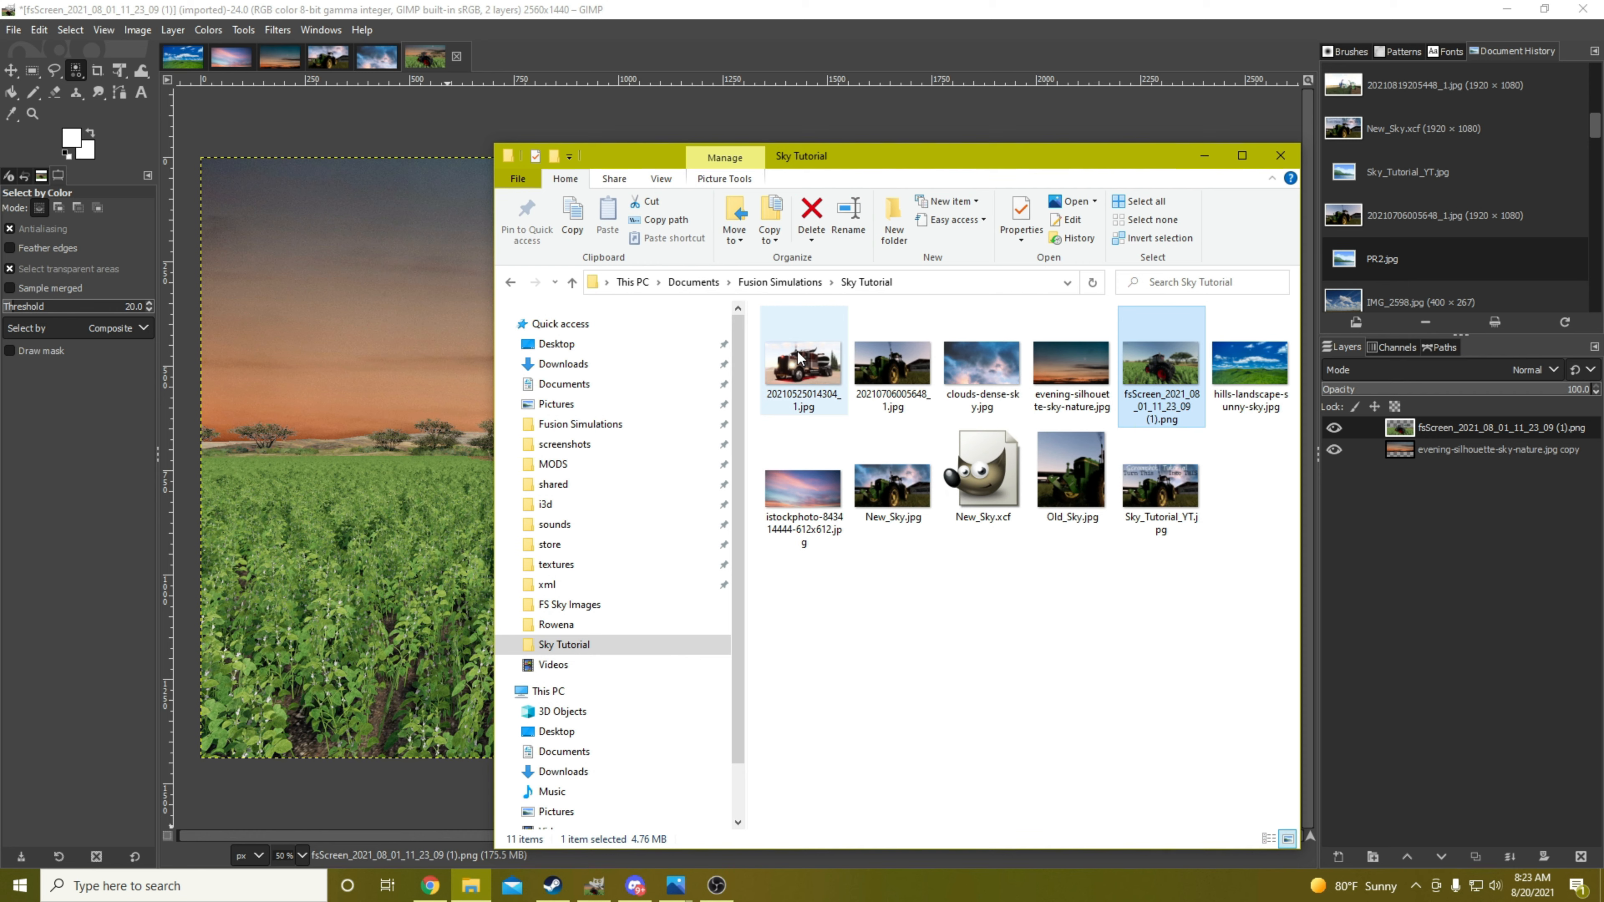
left_click(779, 391)
right_click(781, 369)
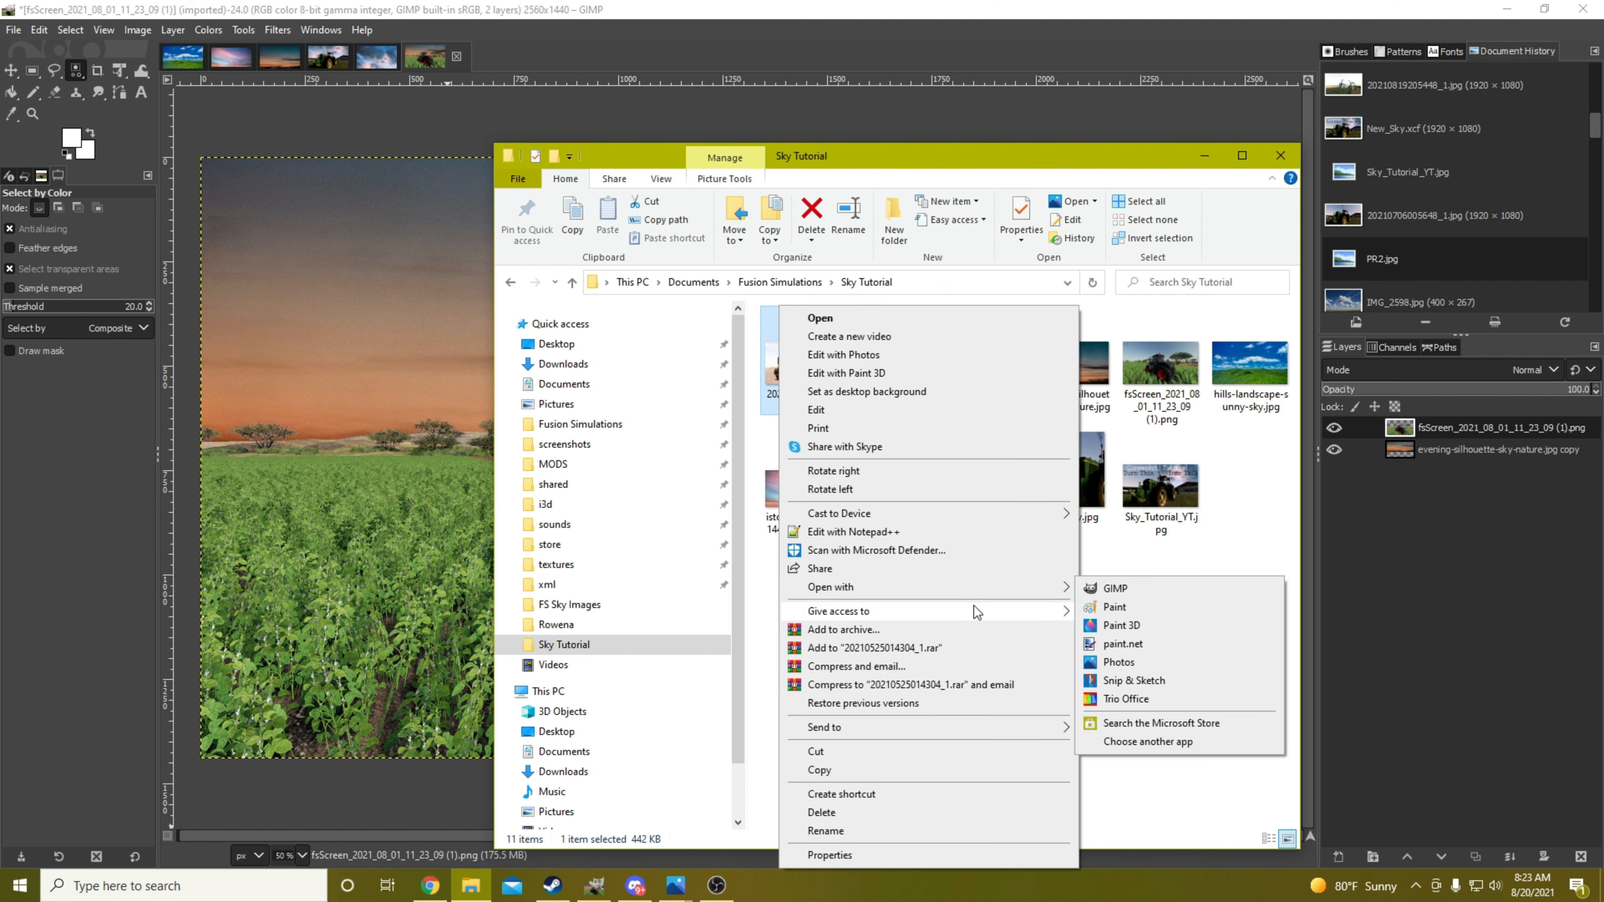
mouse_move(1045, 592)
left_click(1107, 591)
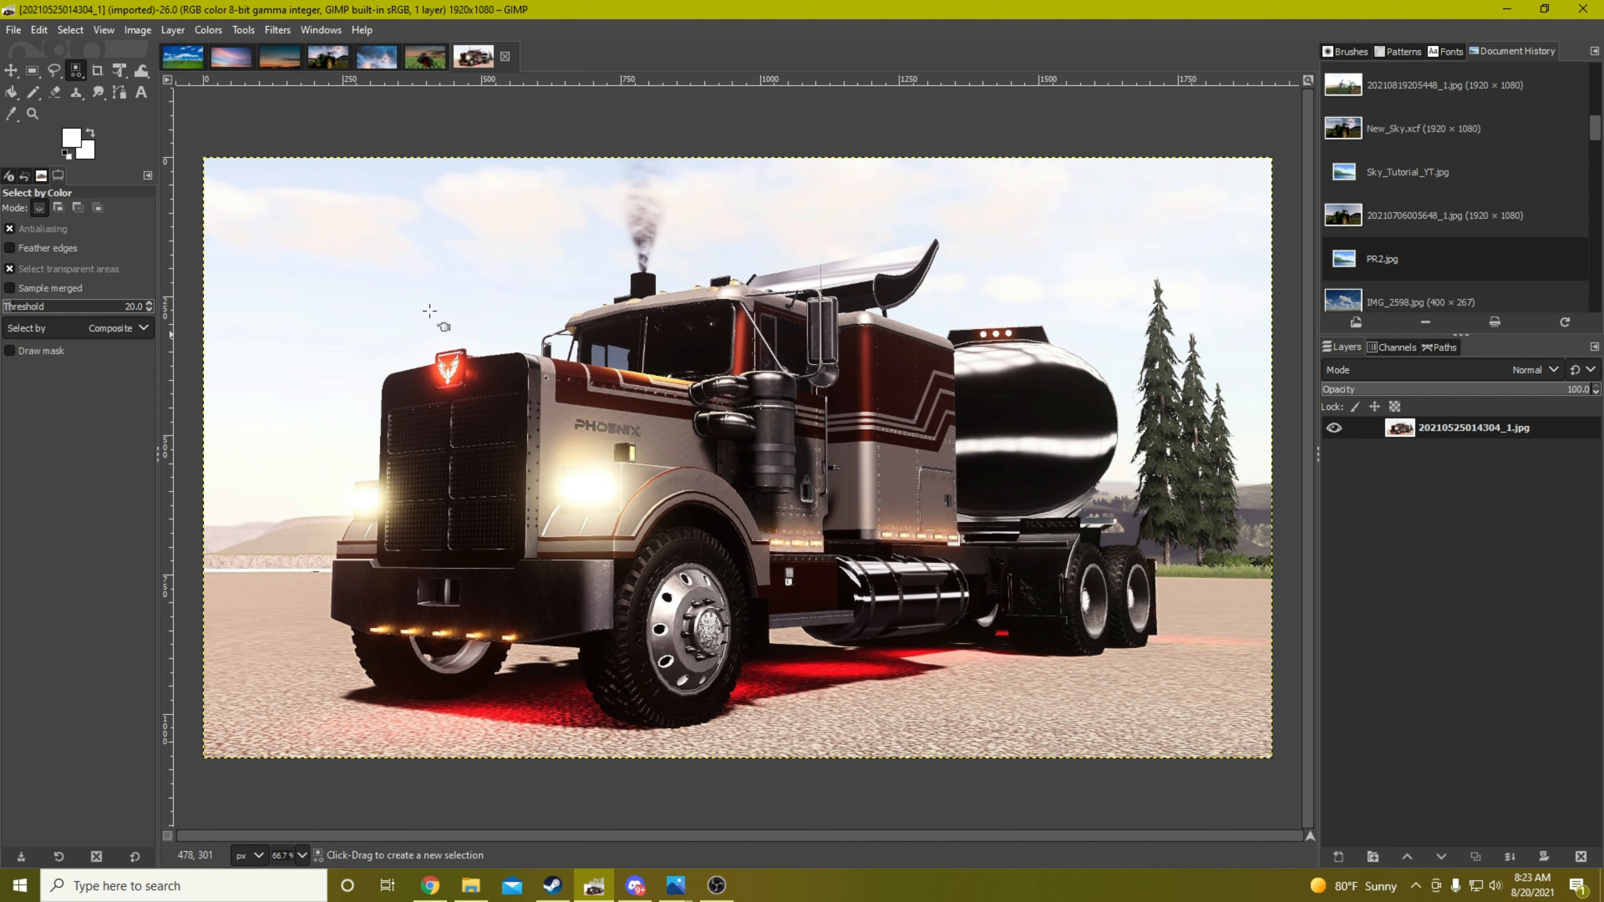
Select the sky around the tanker truck using Fuzzy Select with a threshold of 25
left_click(74, 70)
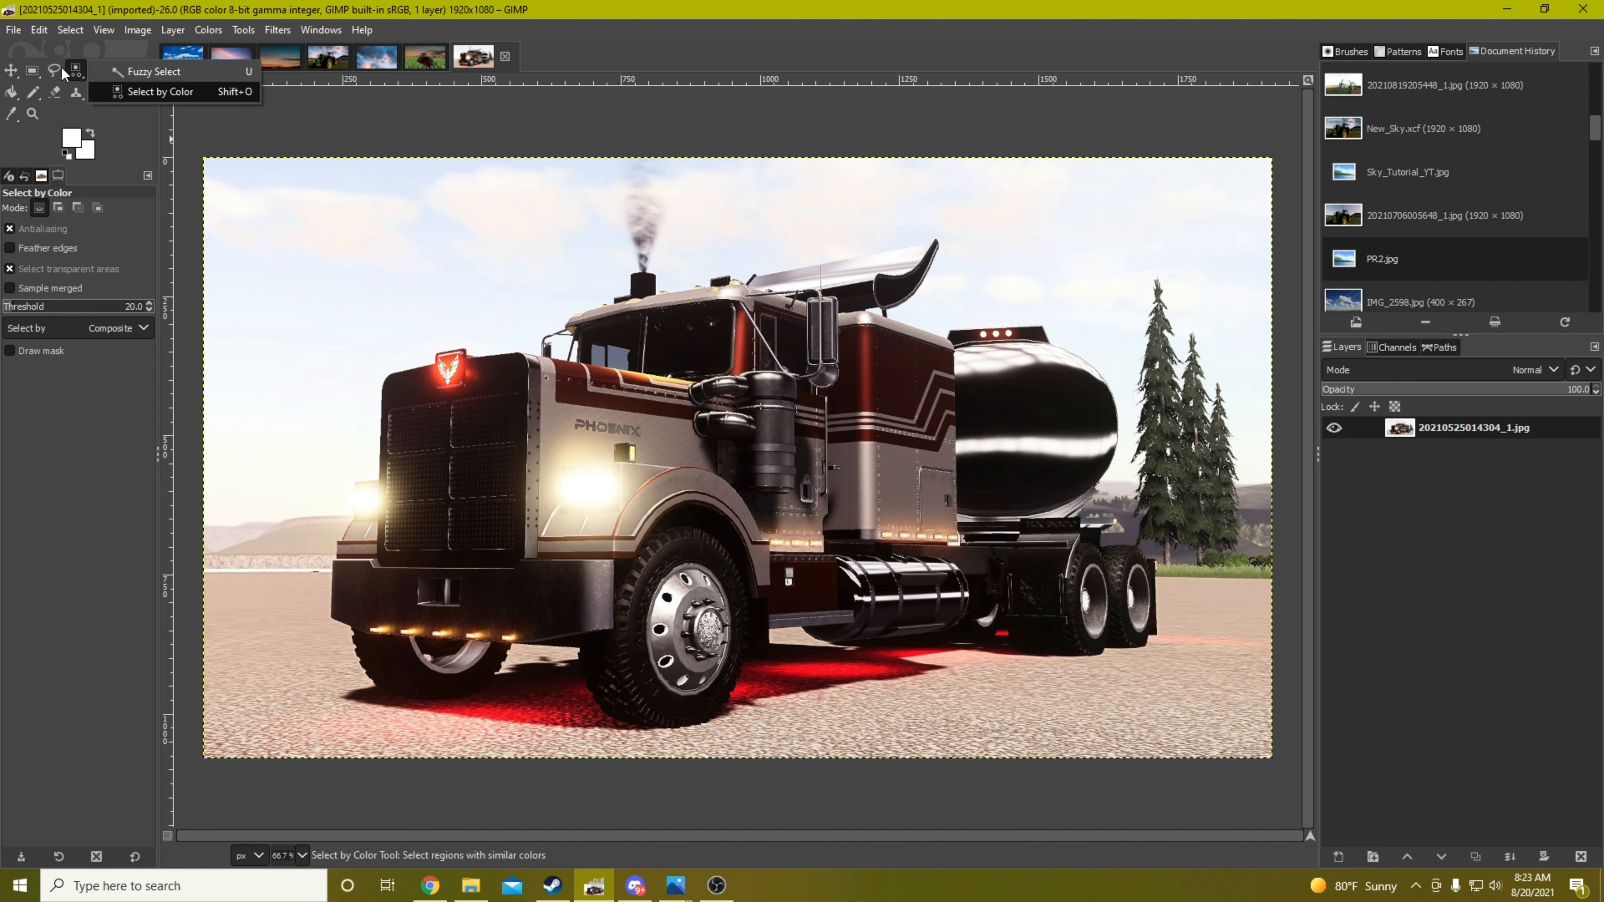
left_click(128, 76)
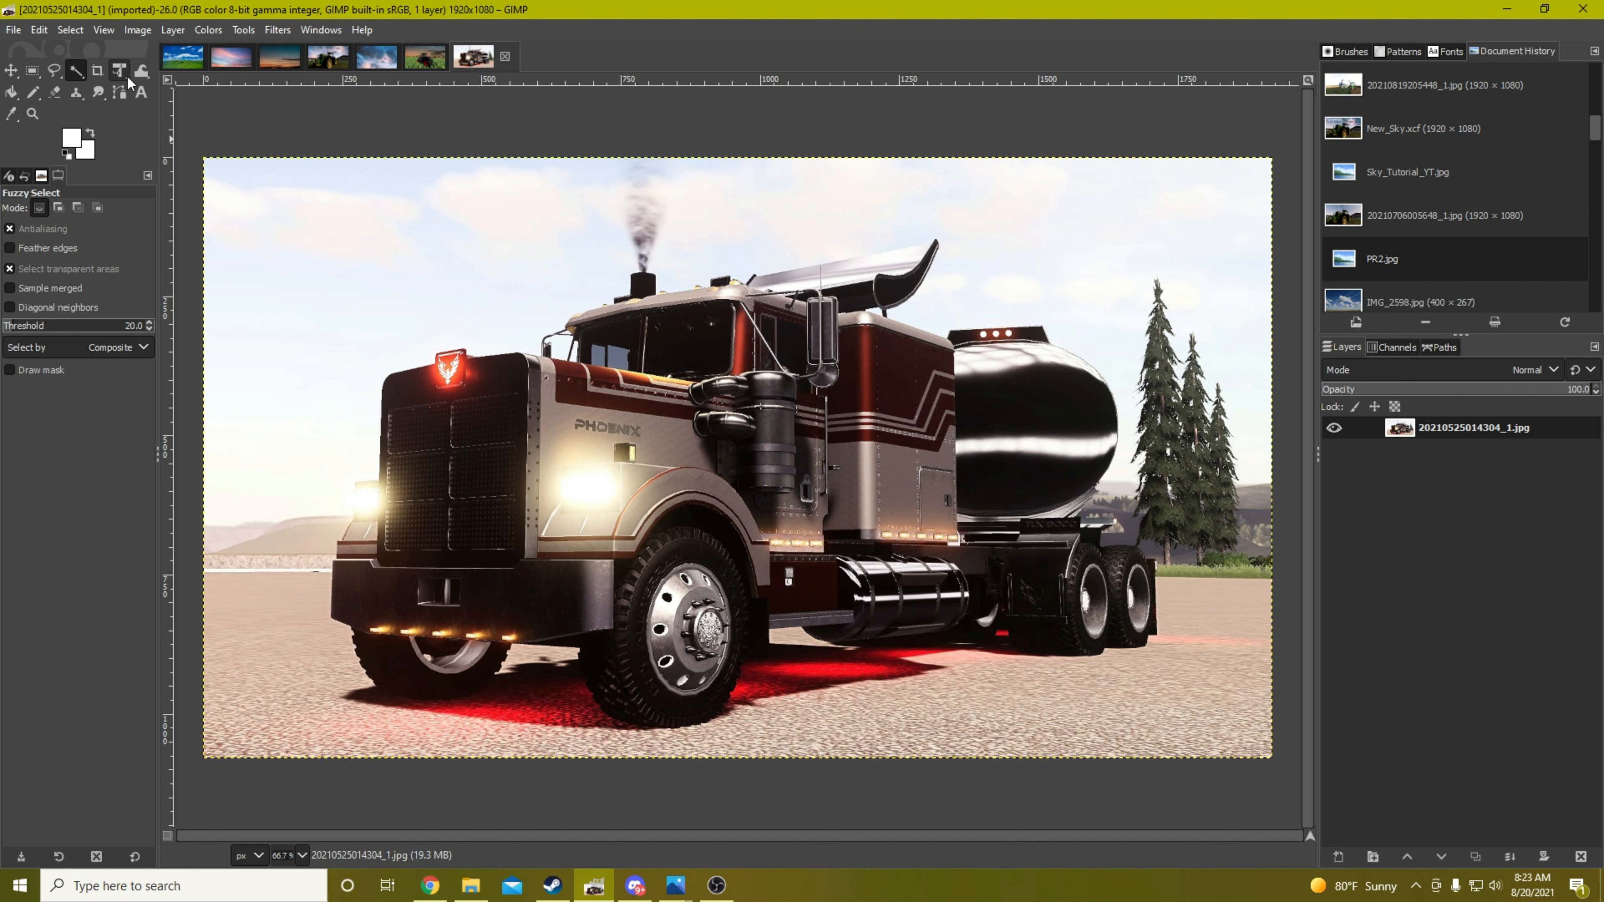
left_click(148, 321)
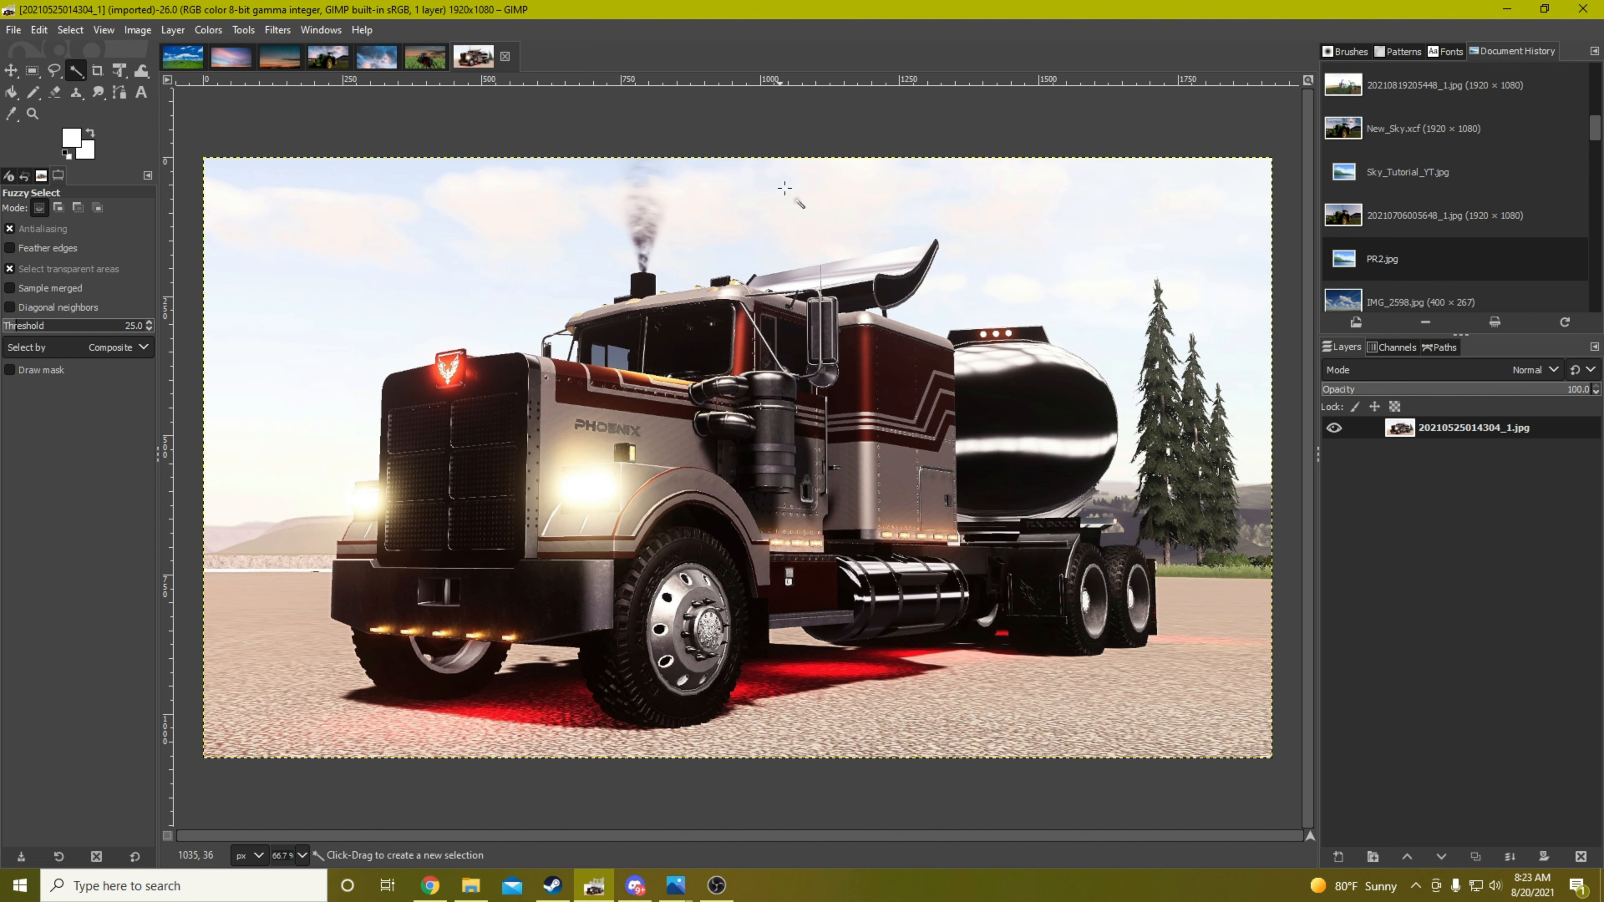
left_click(811, 206)
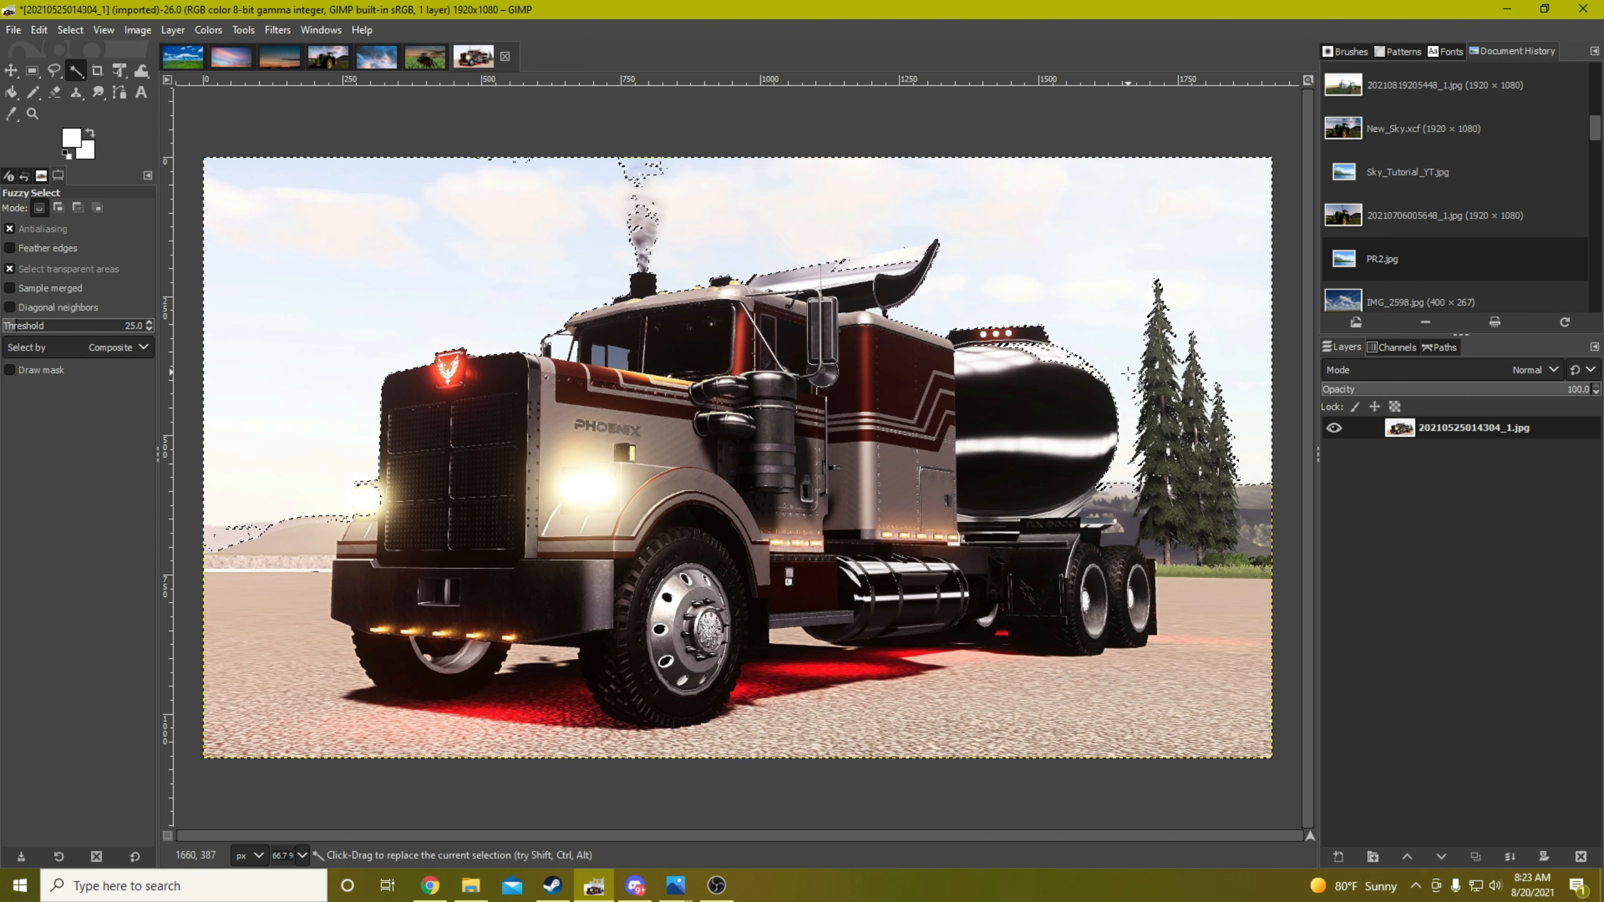
key("ctrl")
scroll(1084, 368, "up", 3)
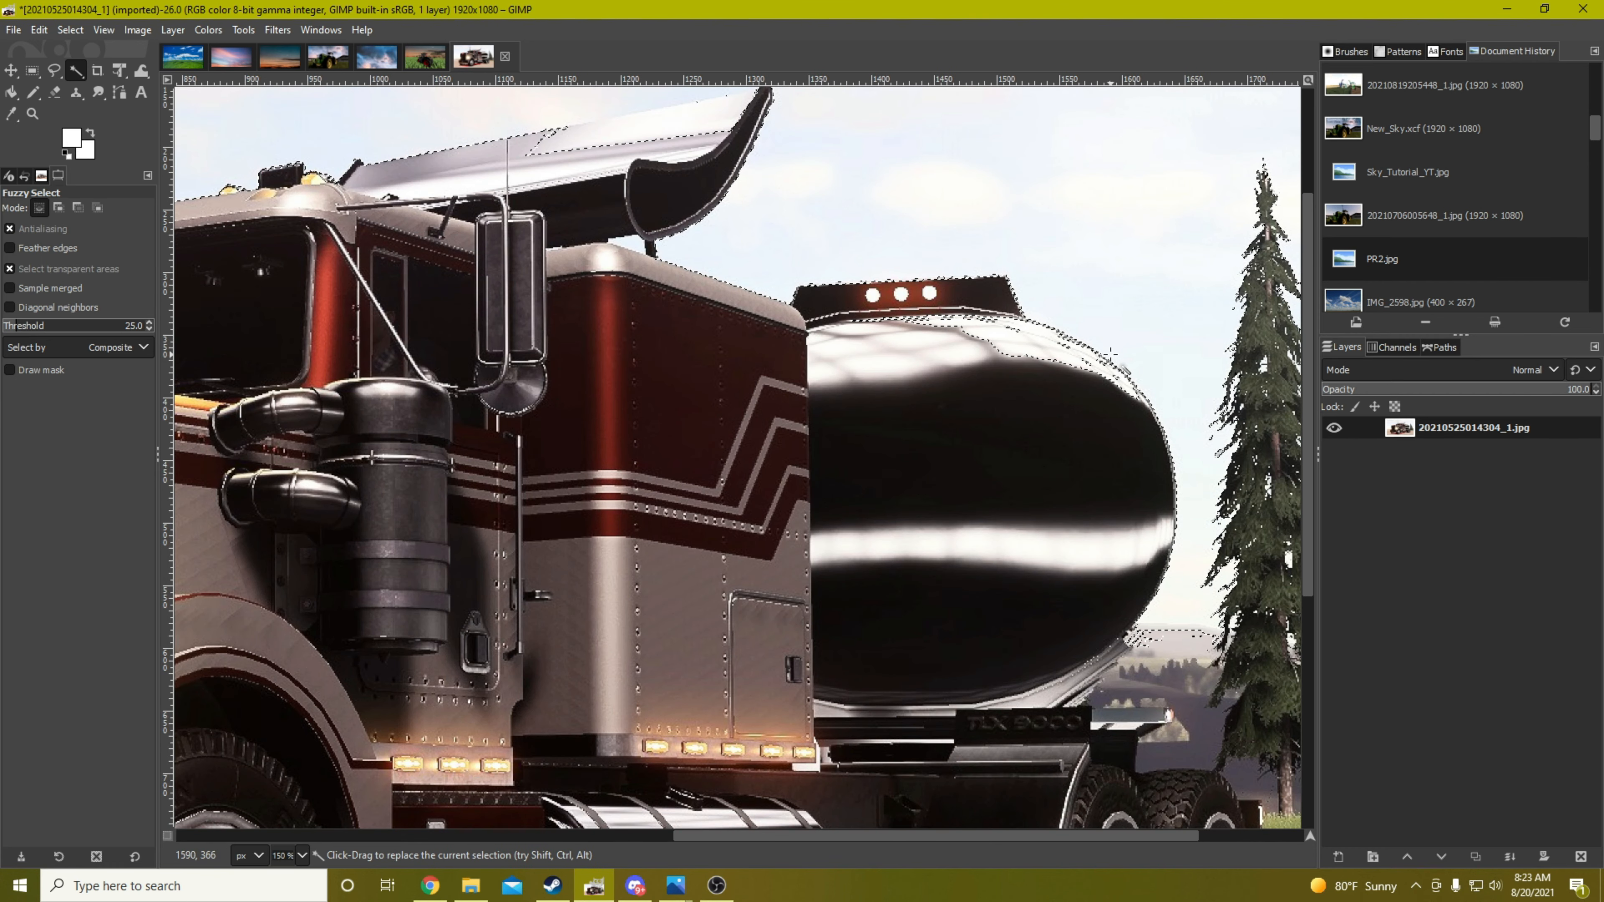
Add an alpha channel to the truck layer, try deleting the selected sky, and undo the deletion and clear the selection
right_click(1463, 434)
left_click(1416, 490)
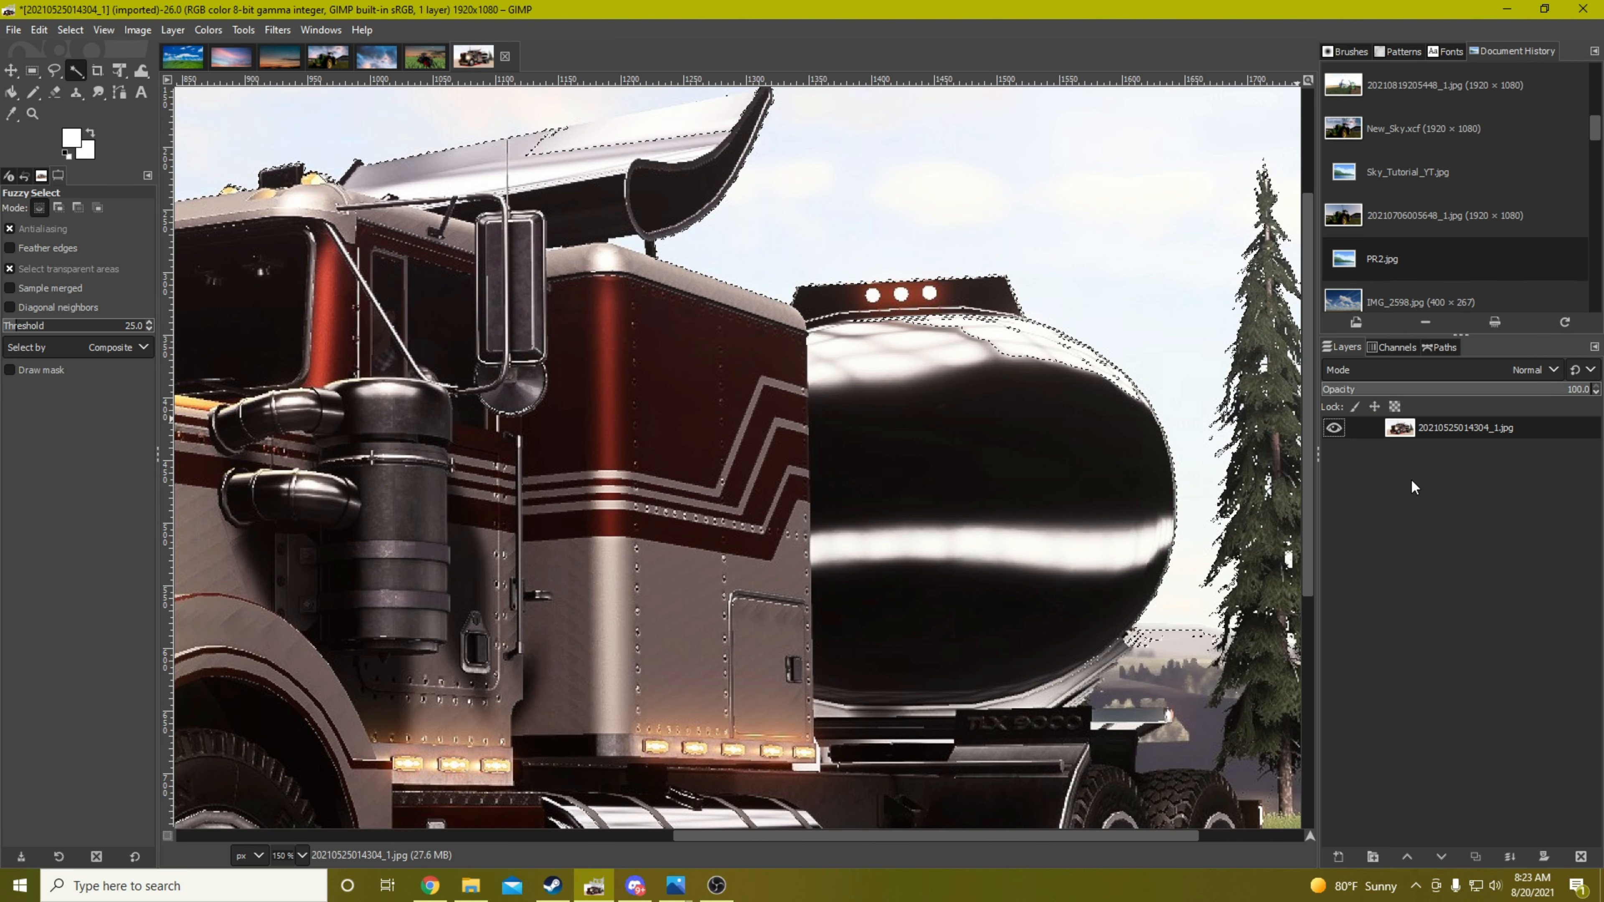
key("Delete")
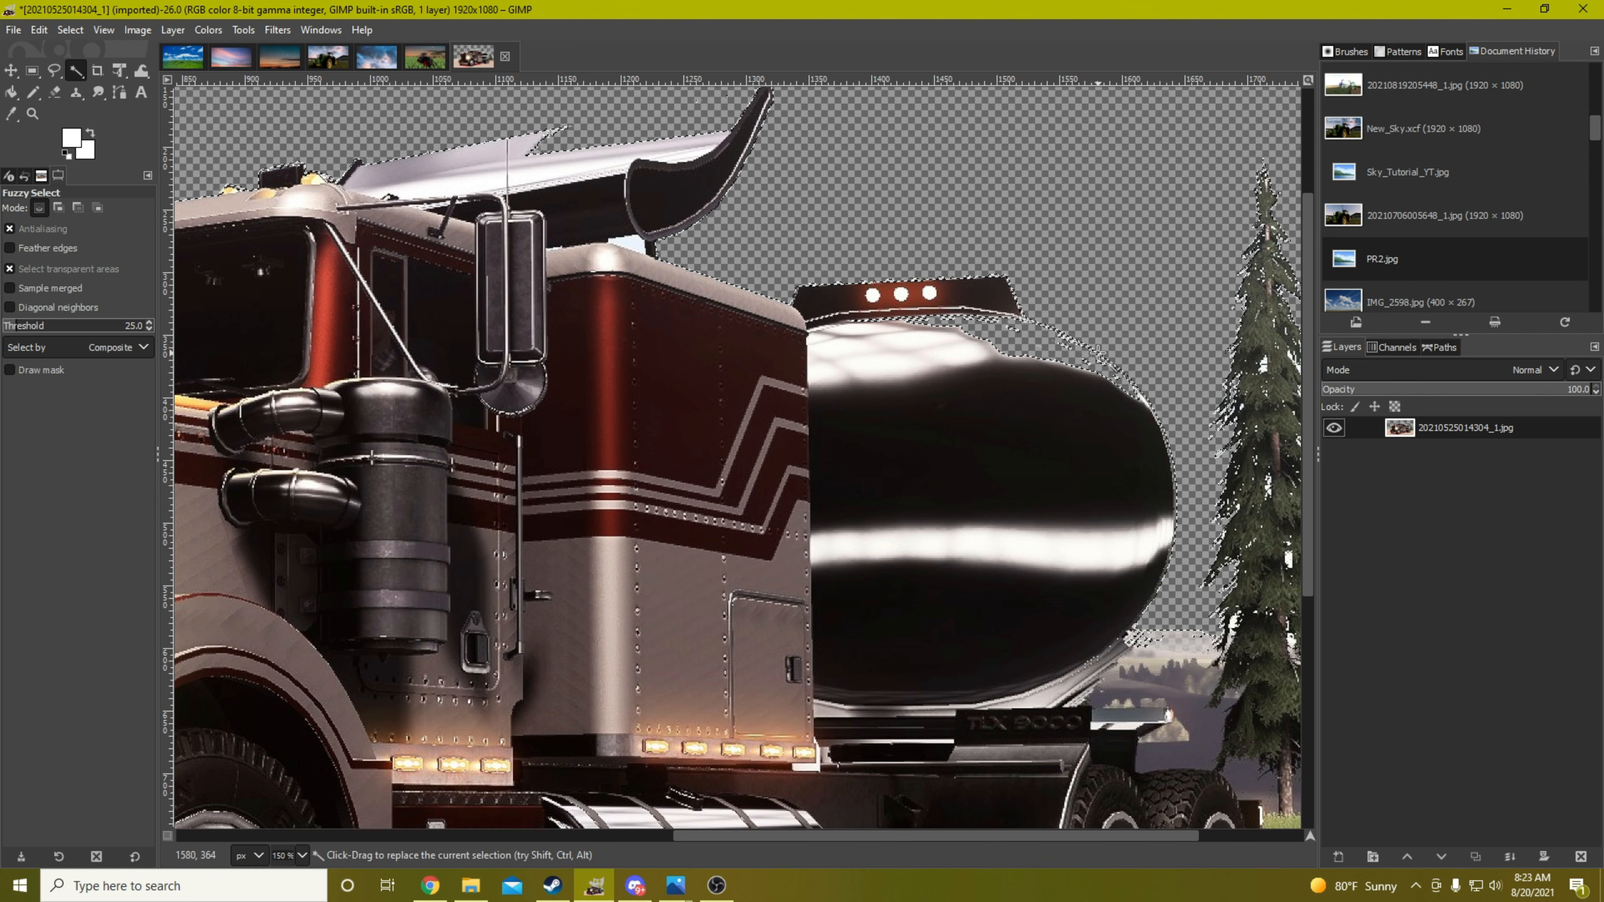
key("ctrl+z")
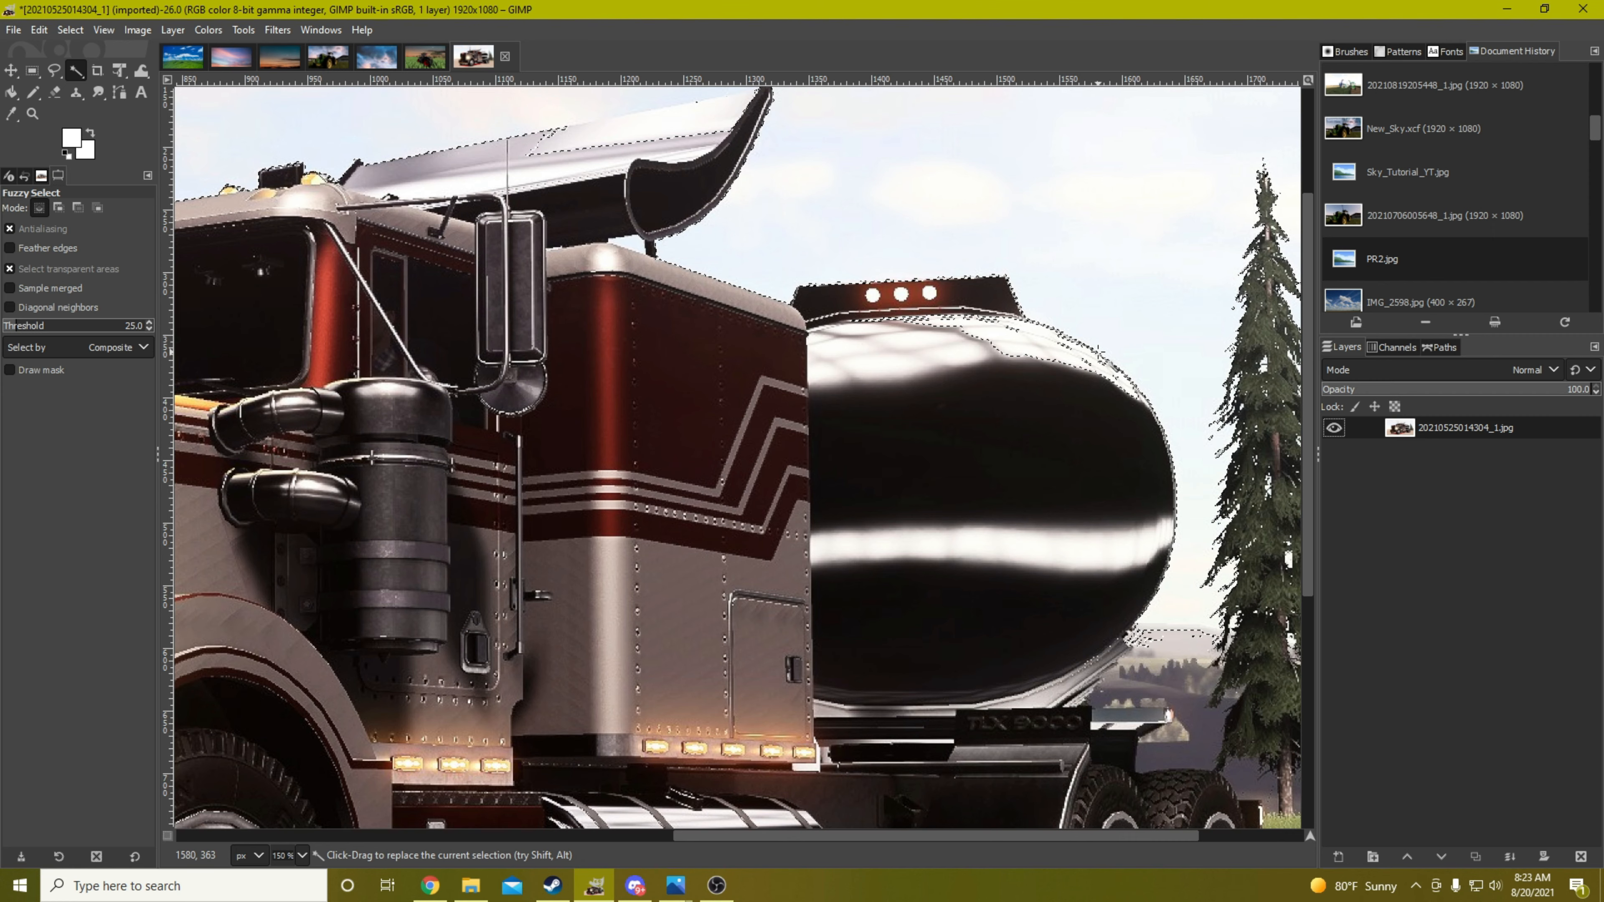
key("ctrl+shift+a")
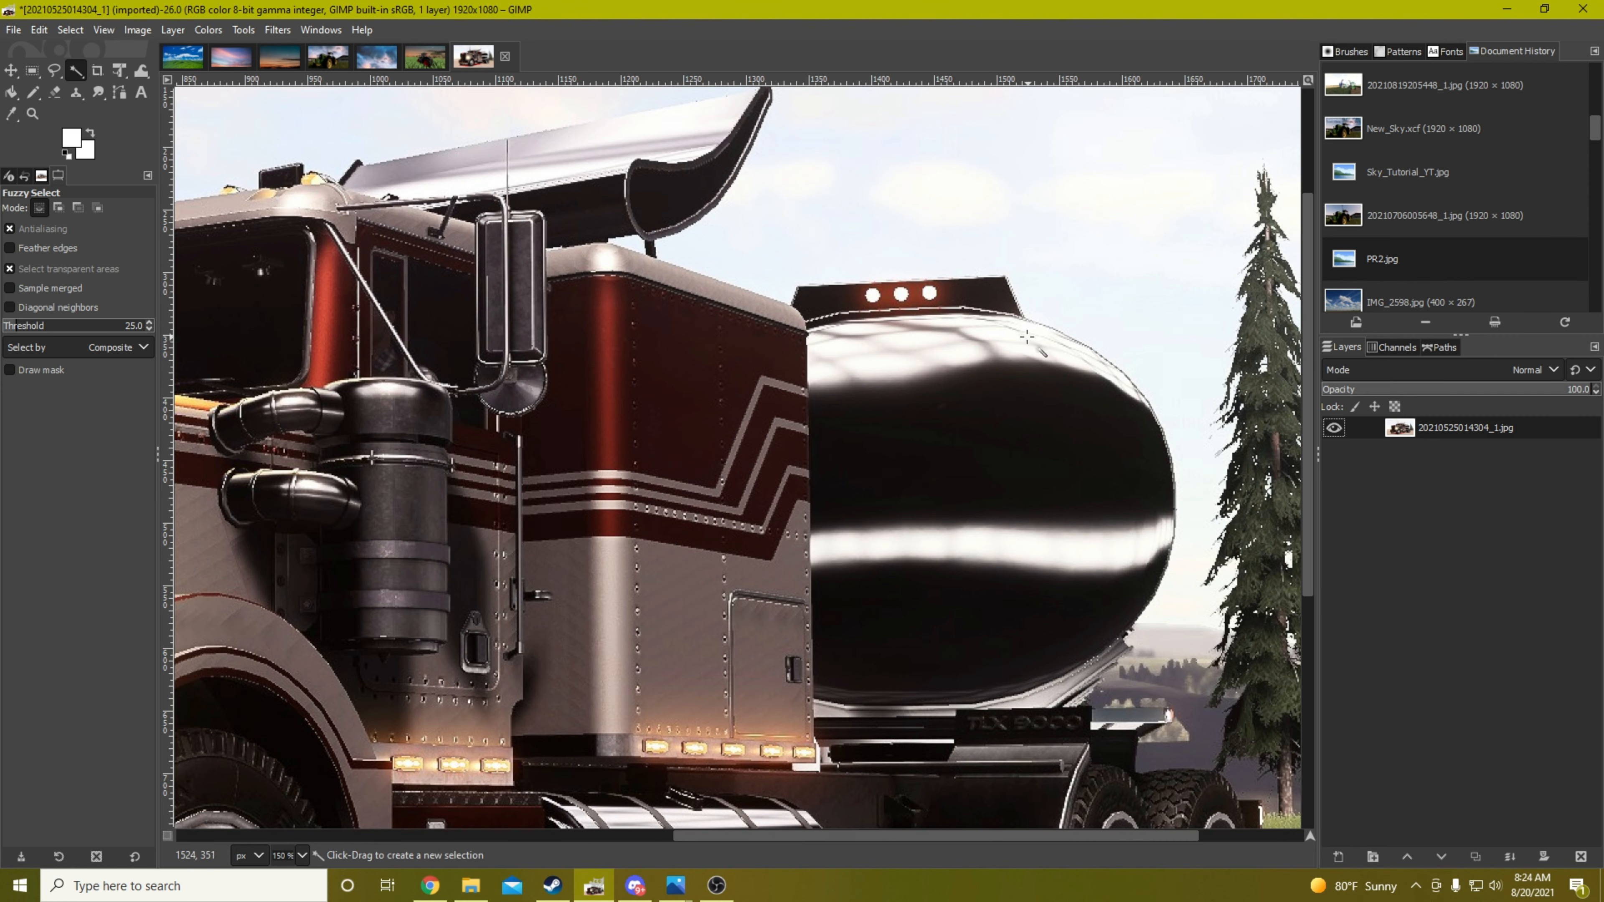
Try selecting the sky above the truck using Fuzzy Select with a threshold of 13, and clear the selection
scroll(978, 284, "down", 3)
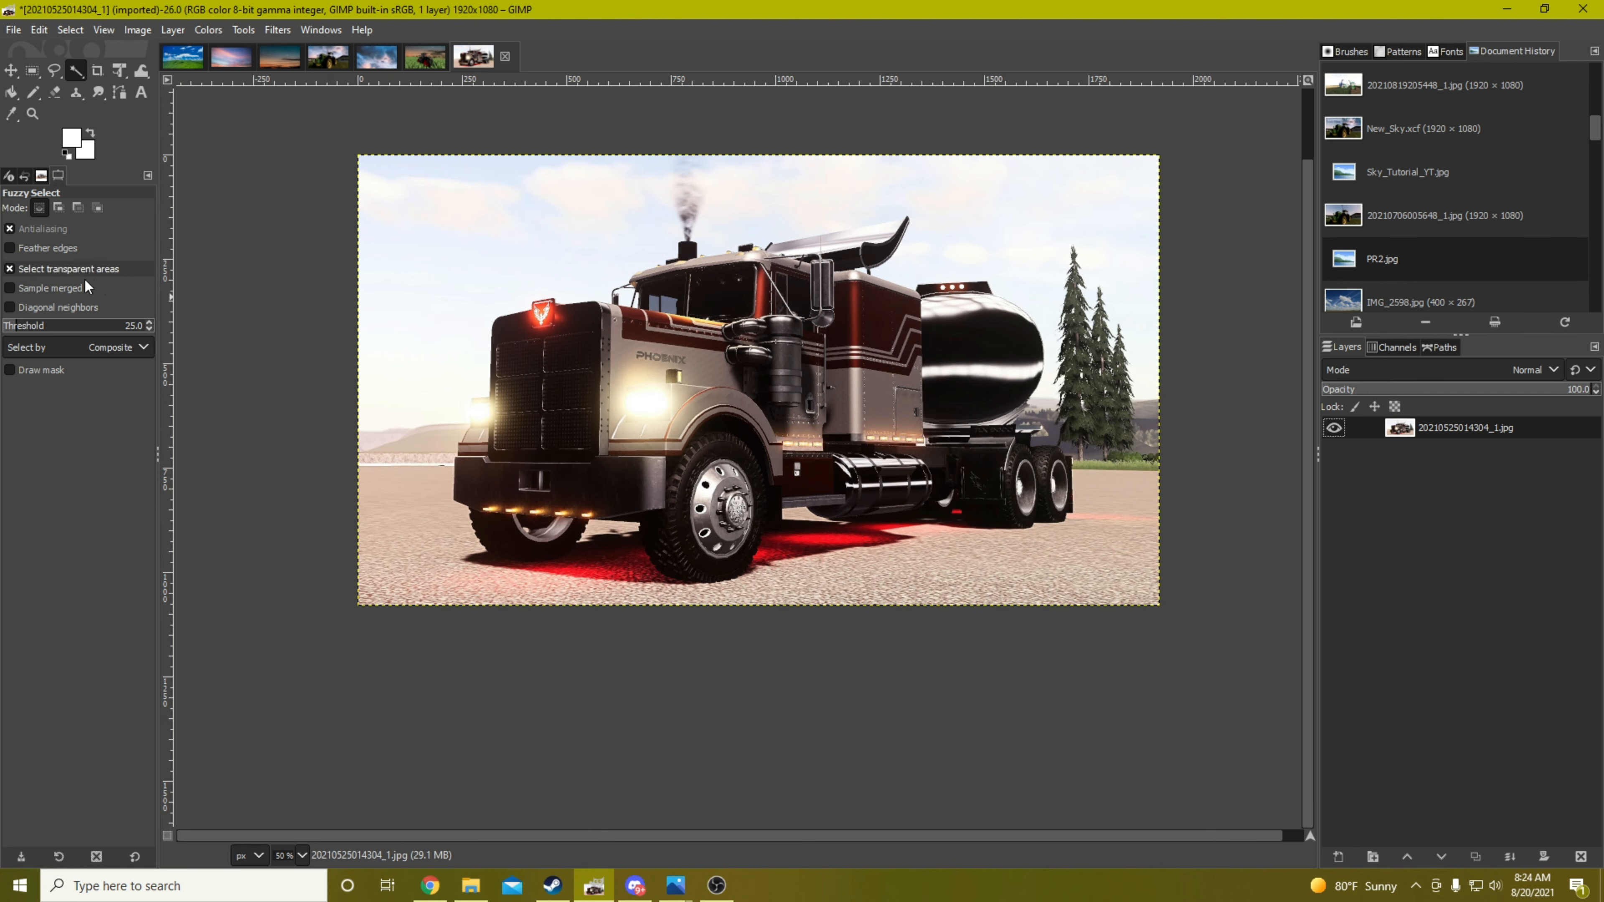
left_click(149, 328)
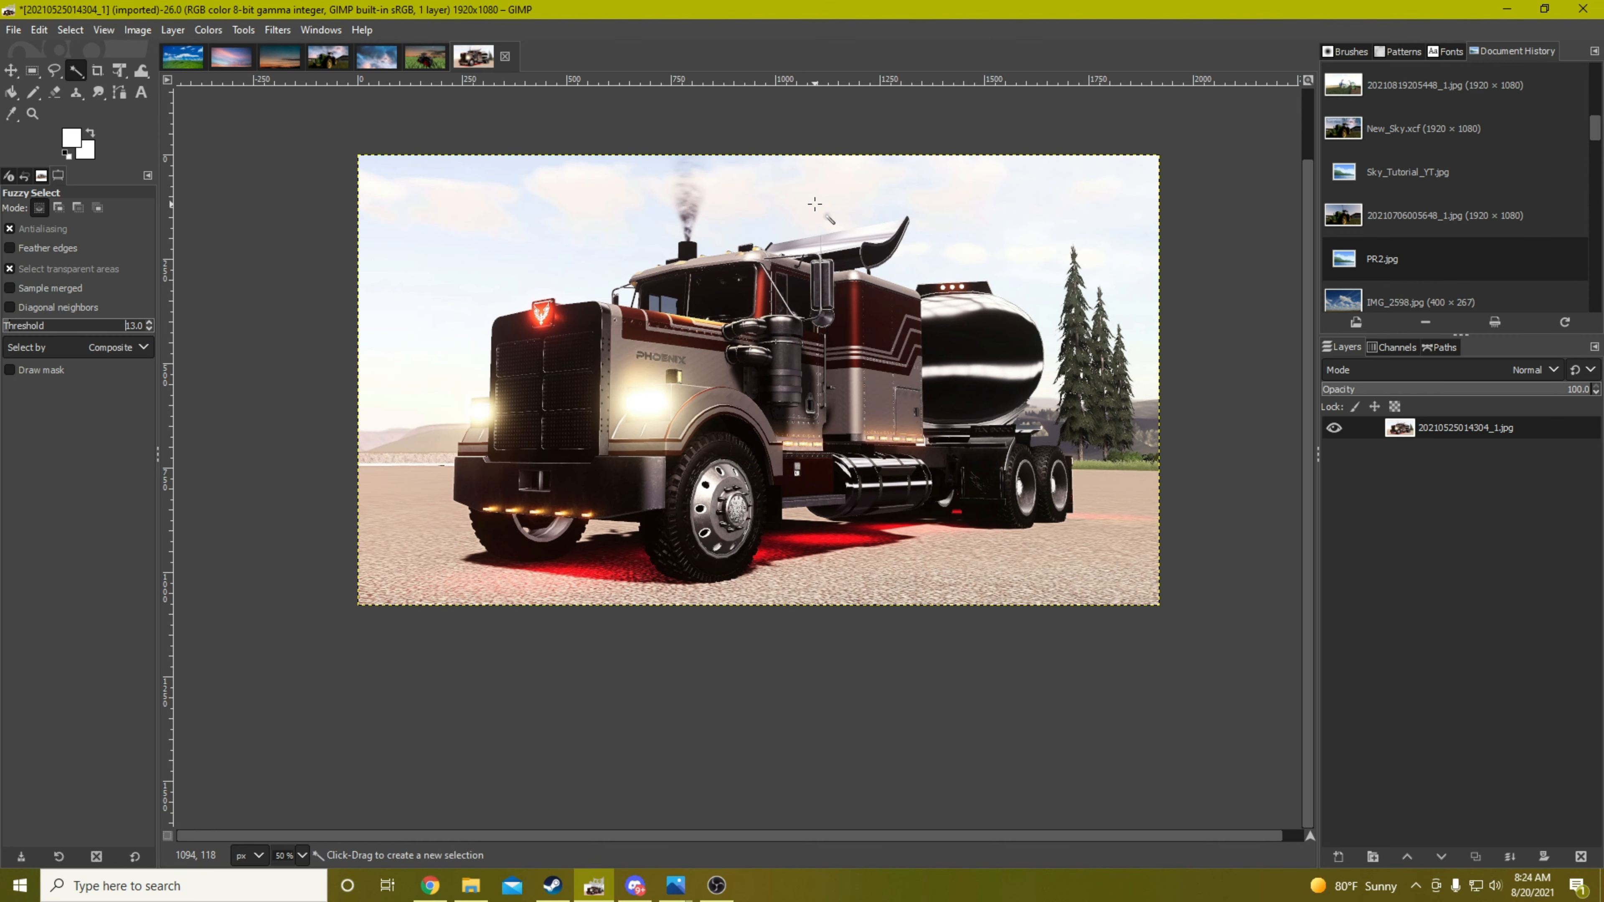
scroll(815, 203, "up", 1)
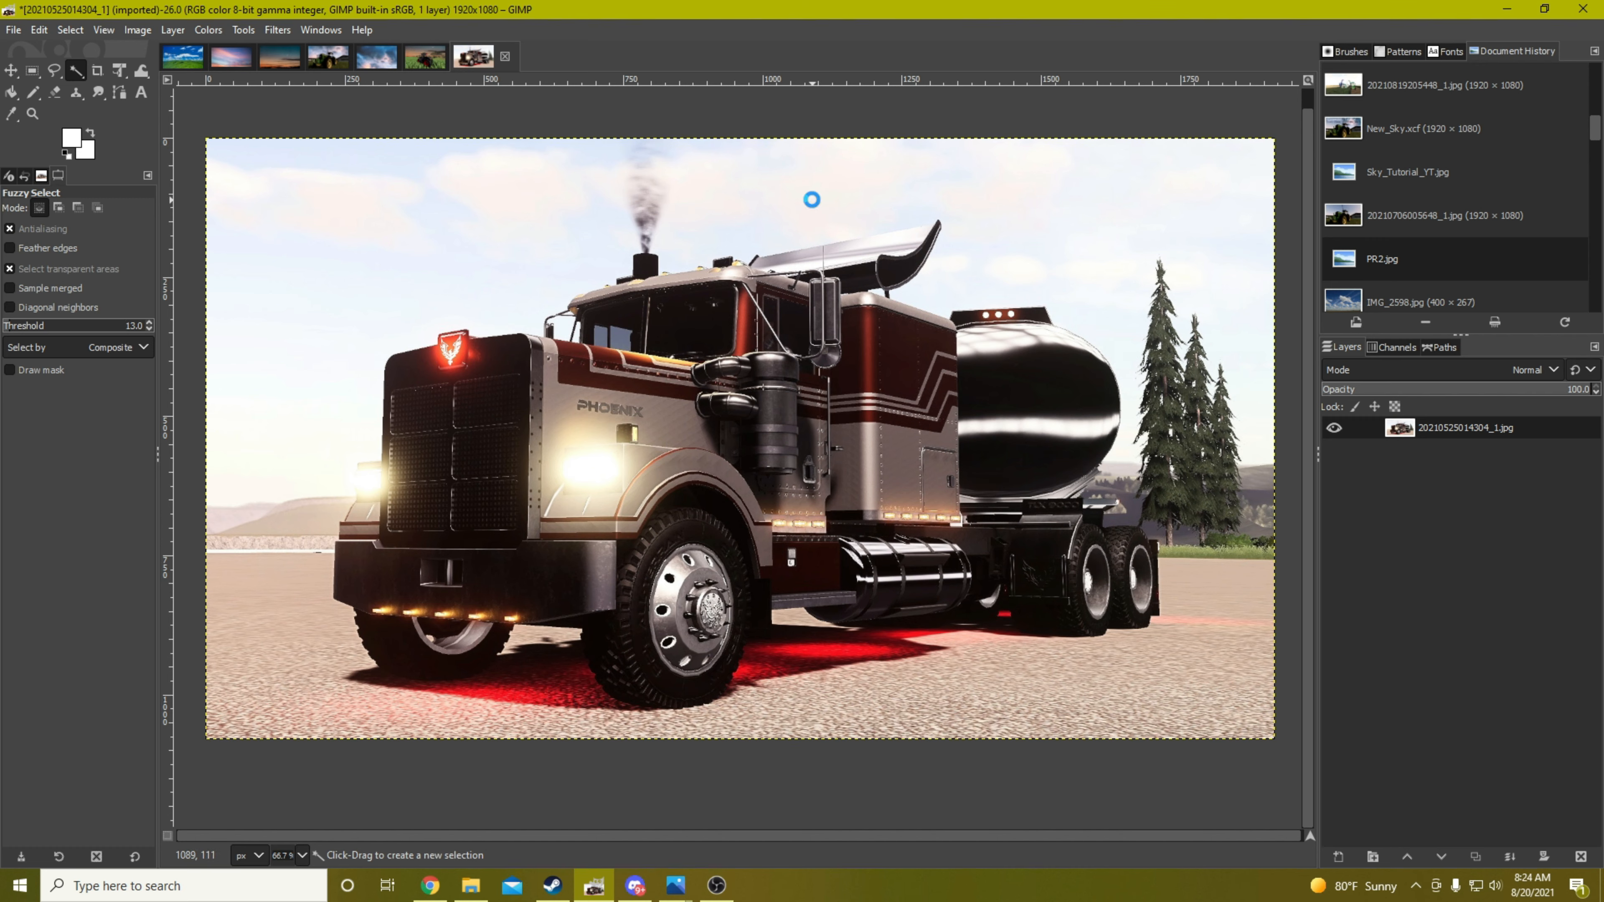
left_click(812, 200)
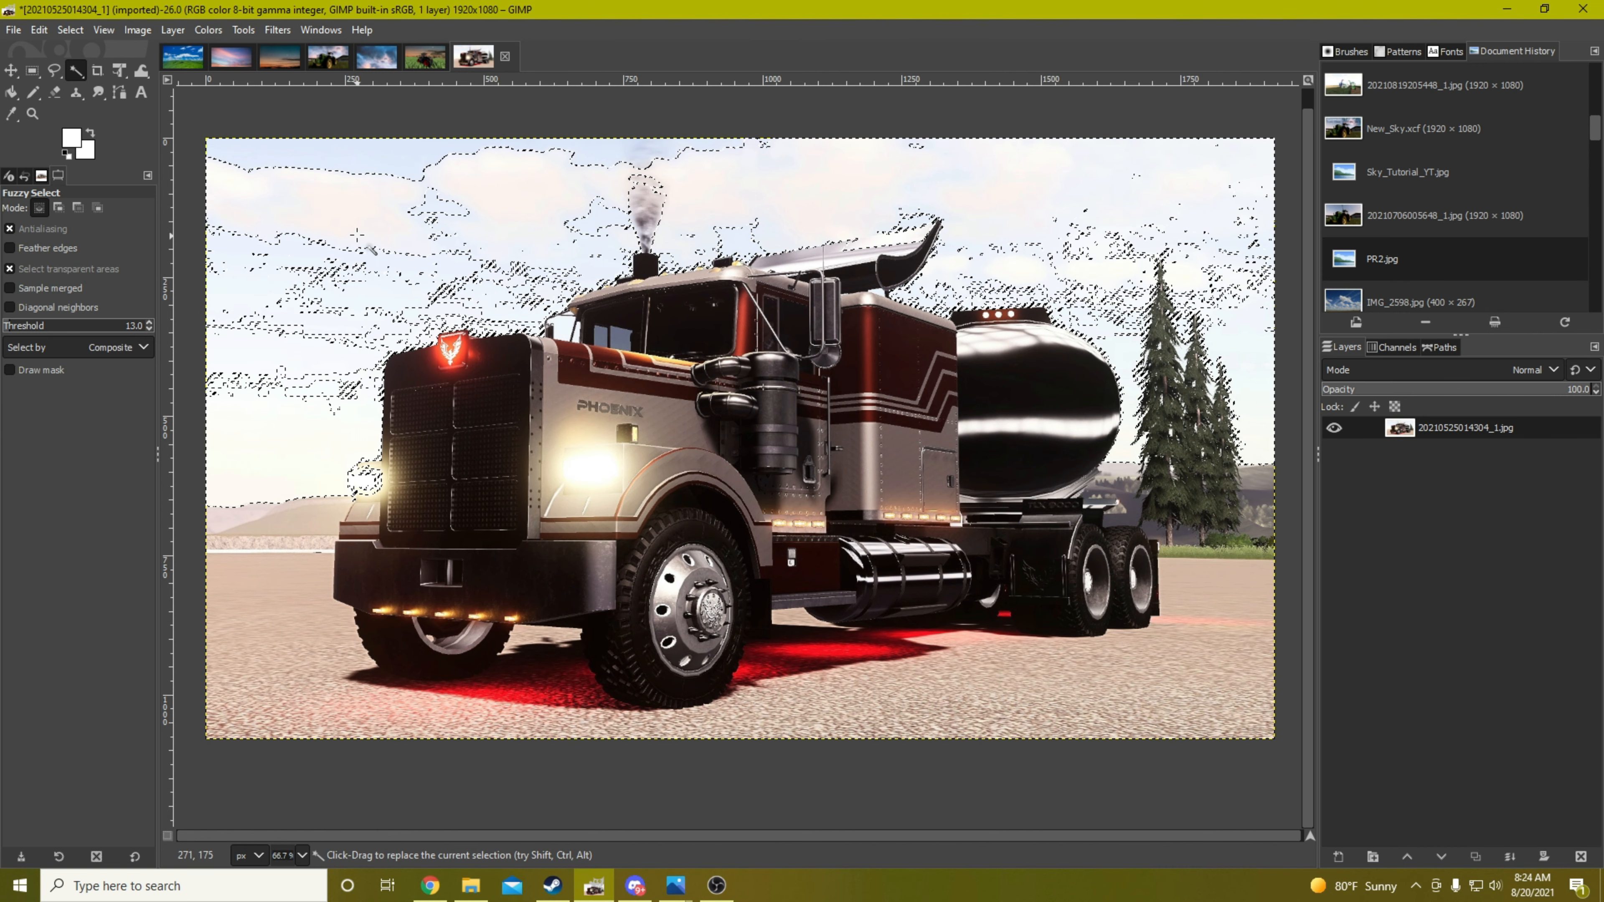
key("ctrl+shift+a")
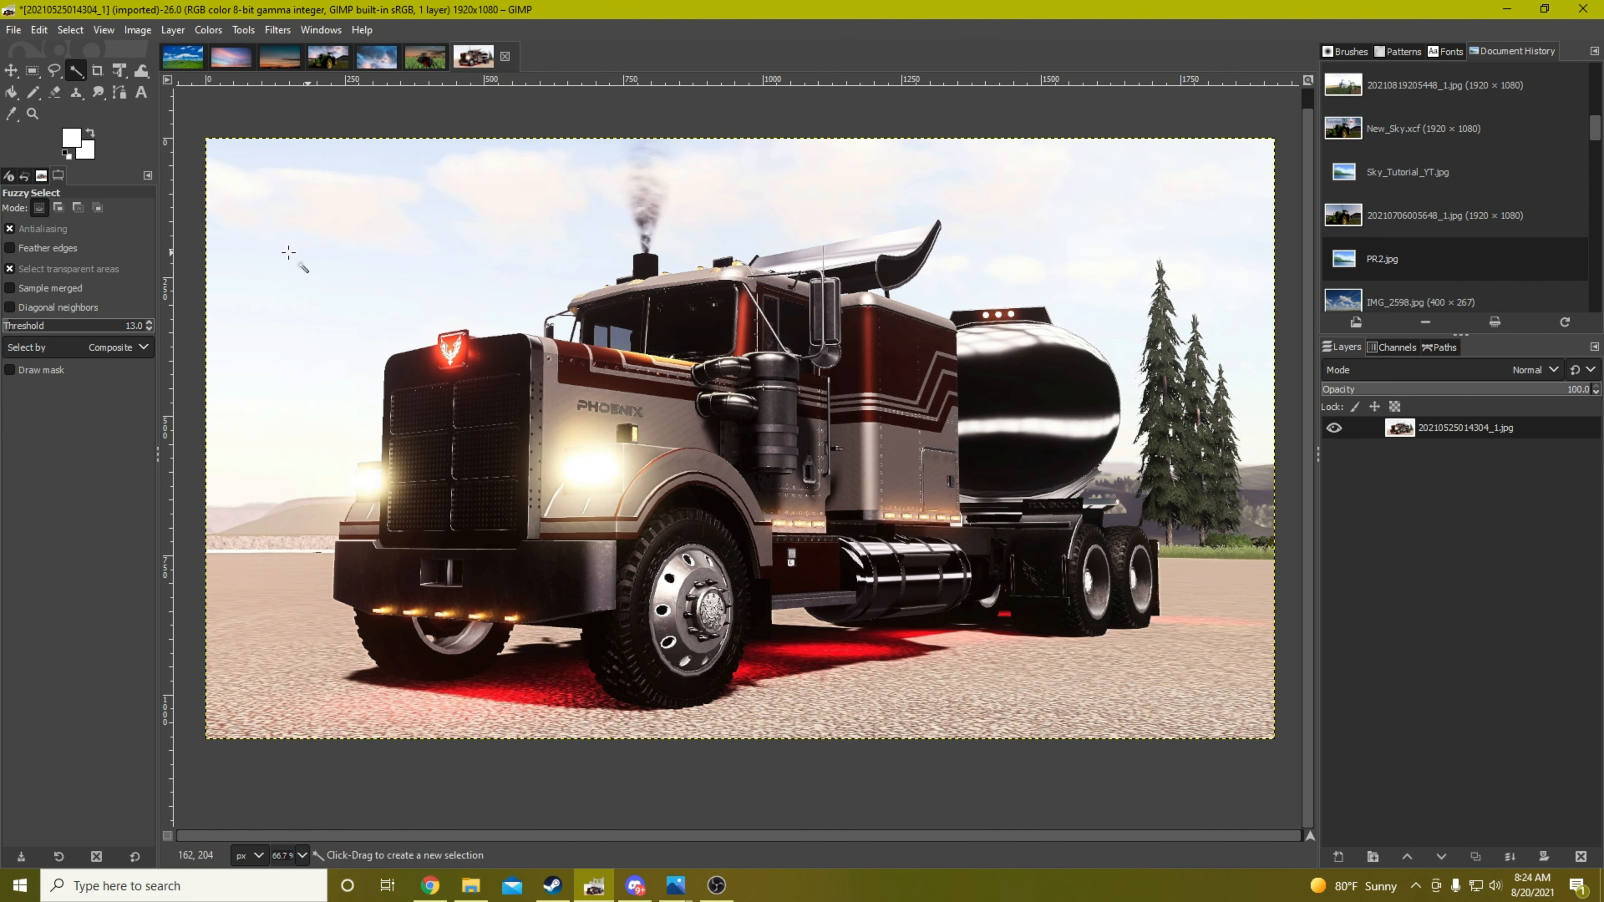
Try selecting the sky with a threshold of 9, adding further sky areas to the selection, and clear it
left_click(149, 328)
left_click(149, 328)
left_click(150, 329)
left_click(149, 328)
left_click(825, 194)
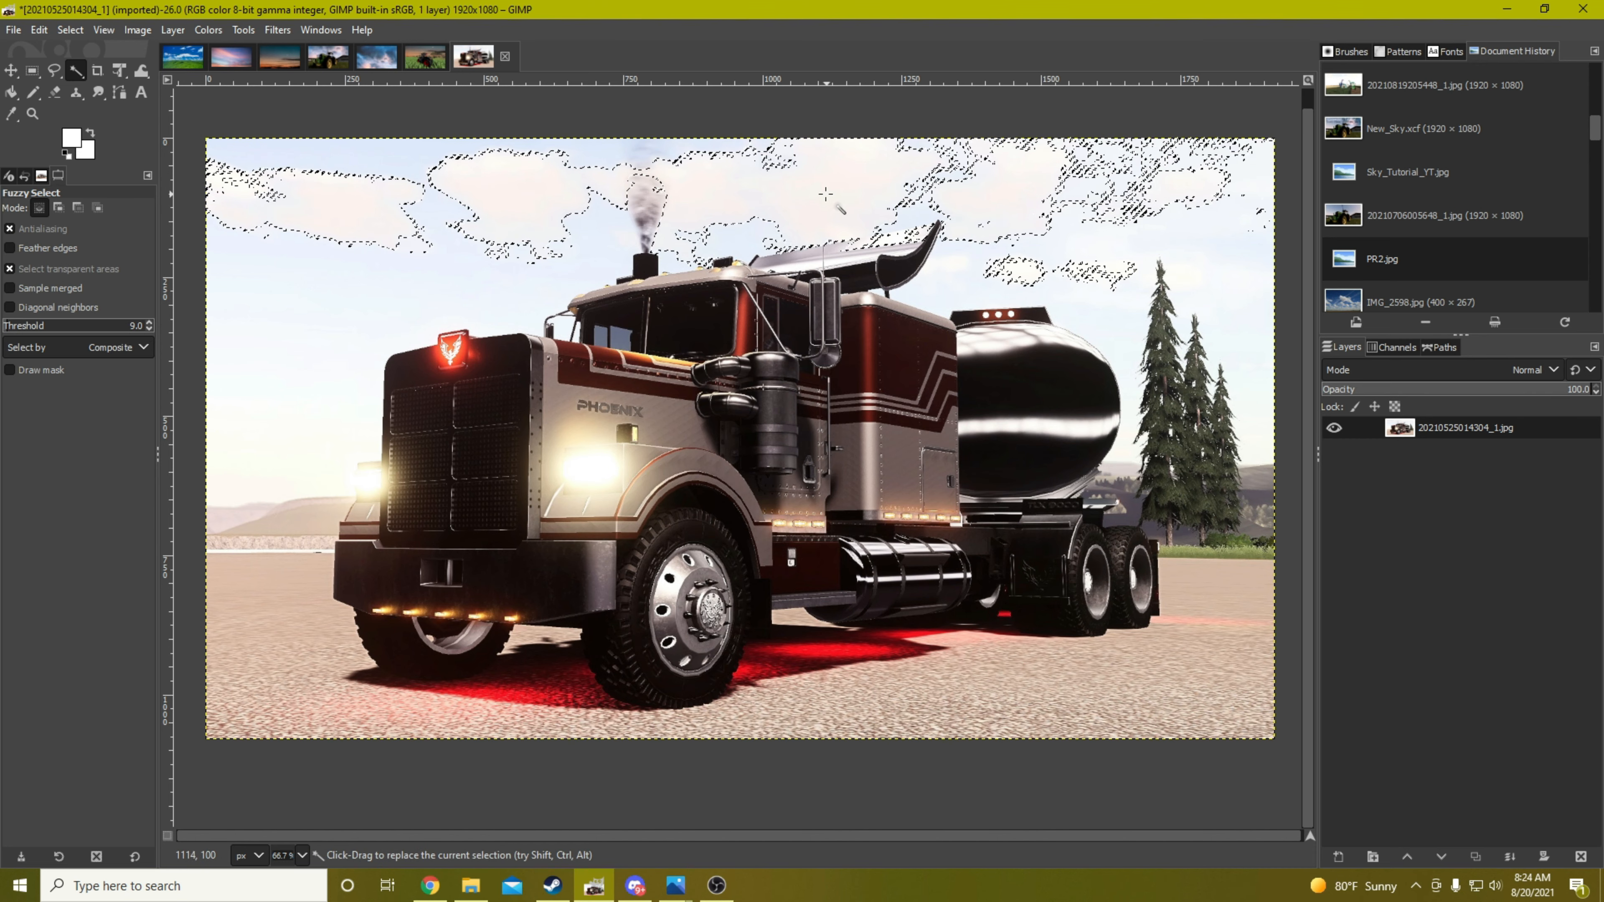
key("shift")
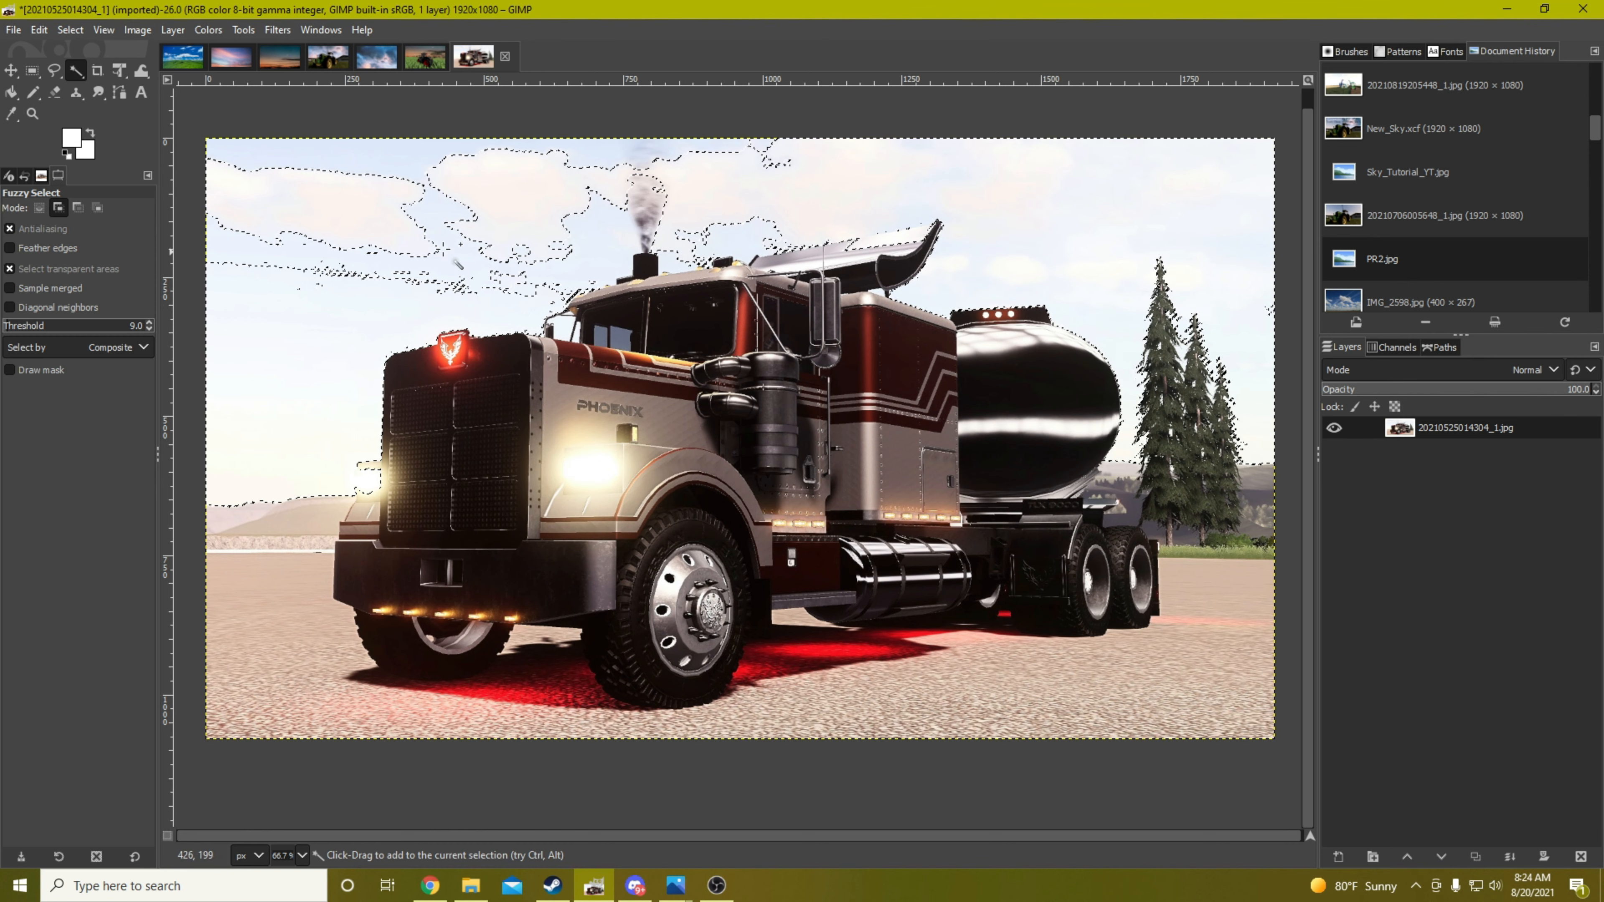
left_click(496, 200, "shift")
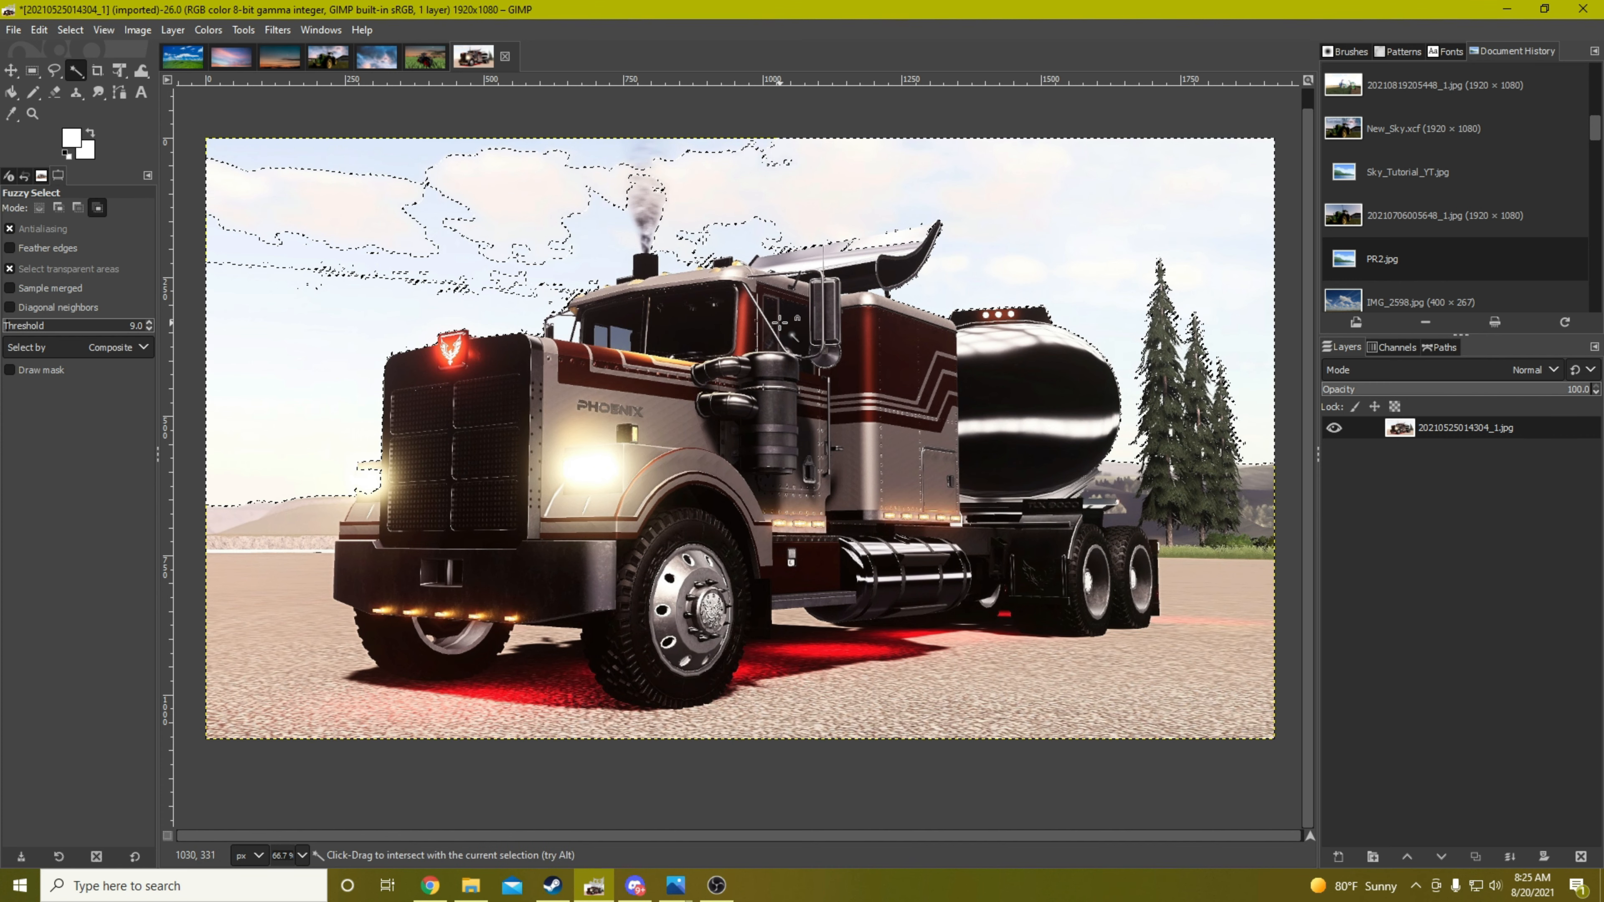
key("ctrl+shift+a")
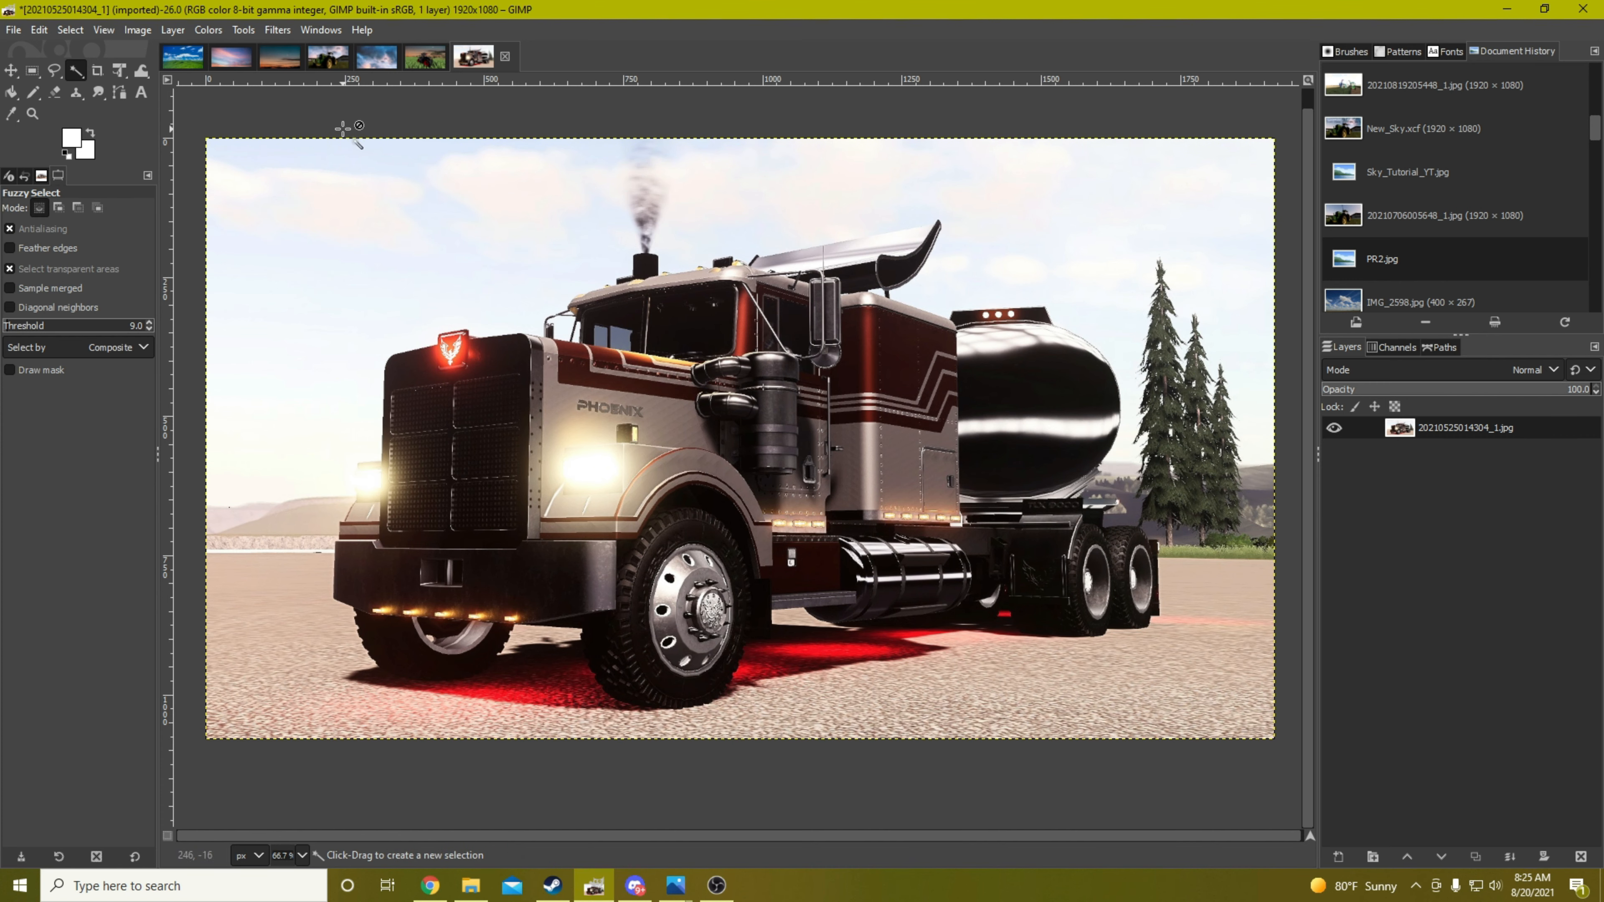
Export the green tractor image with the replaced sky as SkyTutorial.jpg into the Sky Tutorial folder
left_click(328, 57)
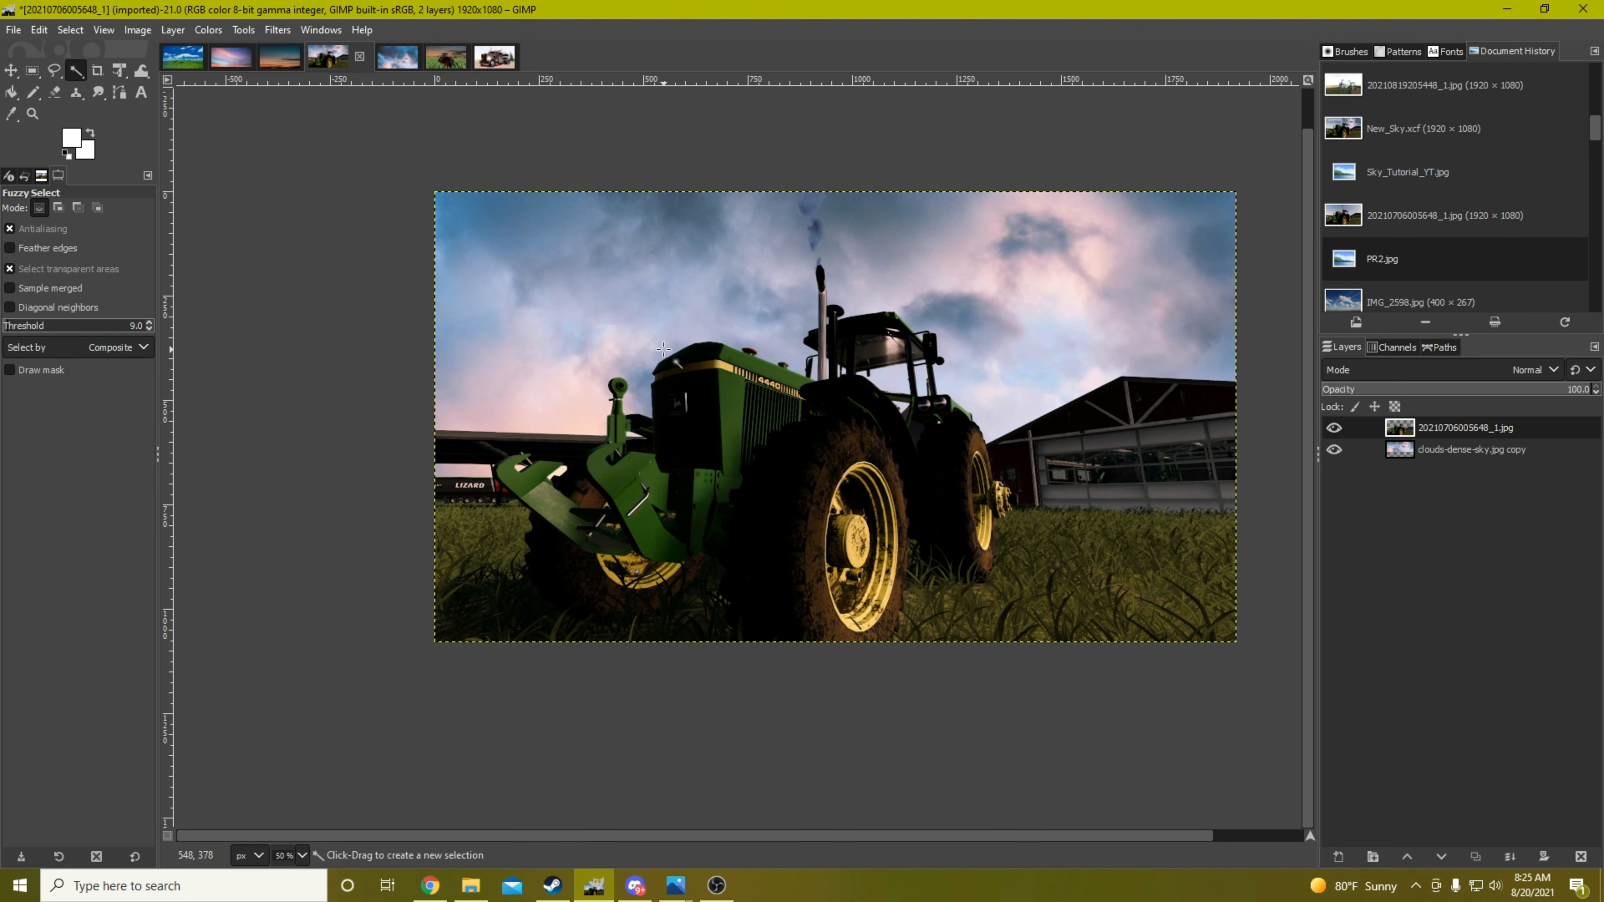
left_click(13, 30)
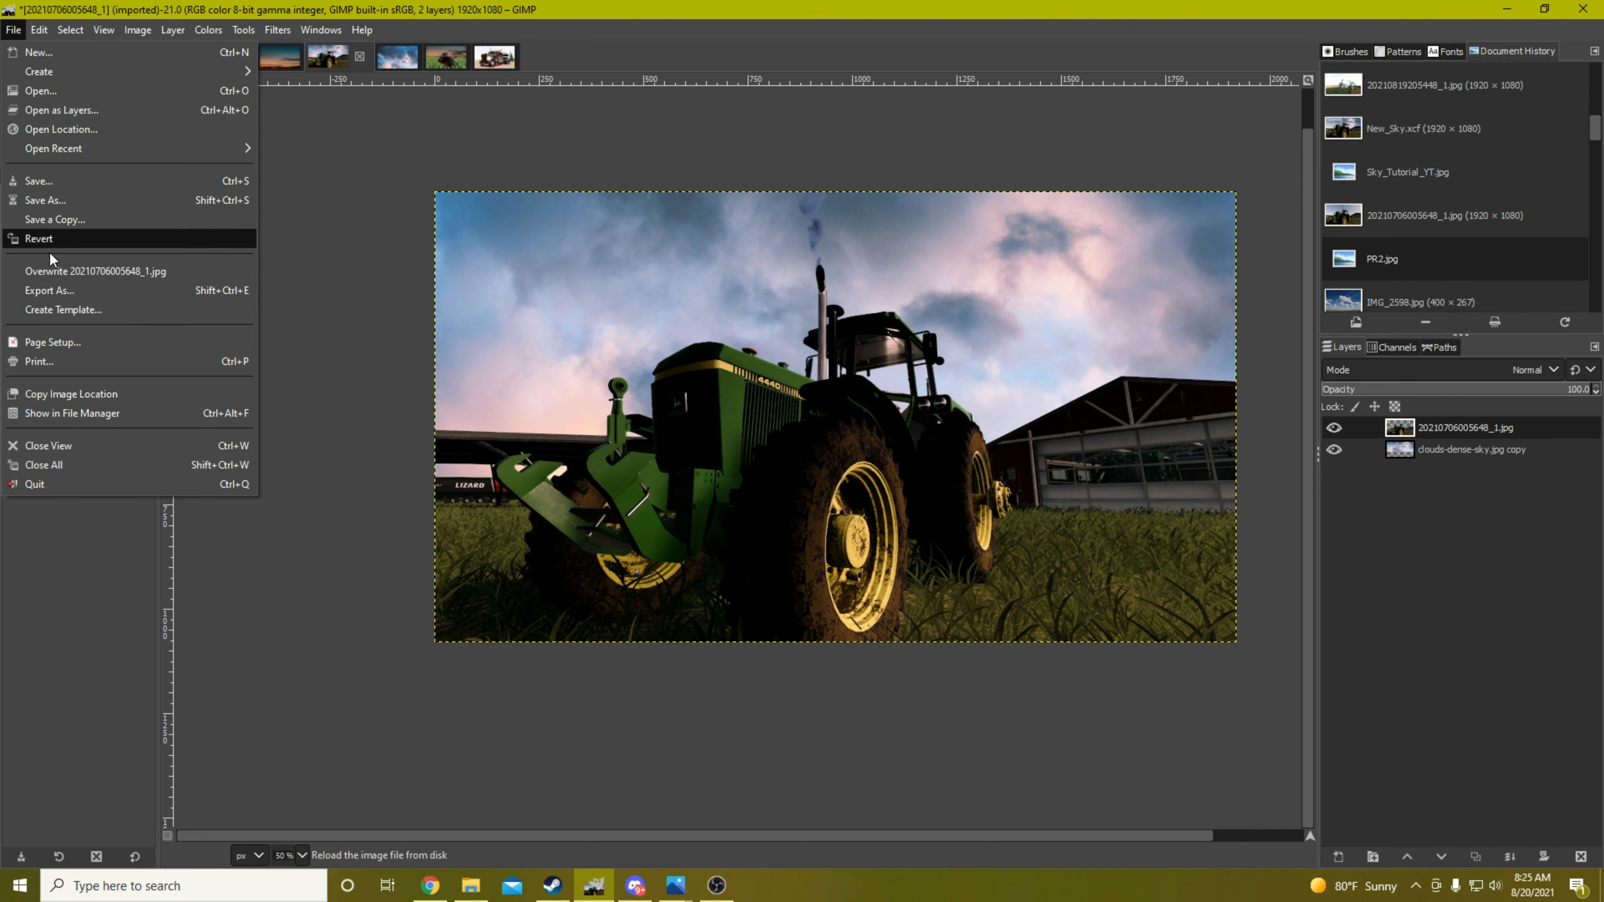
left_click(44, 291)
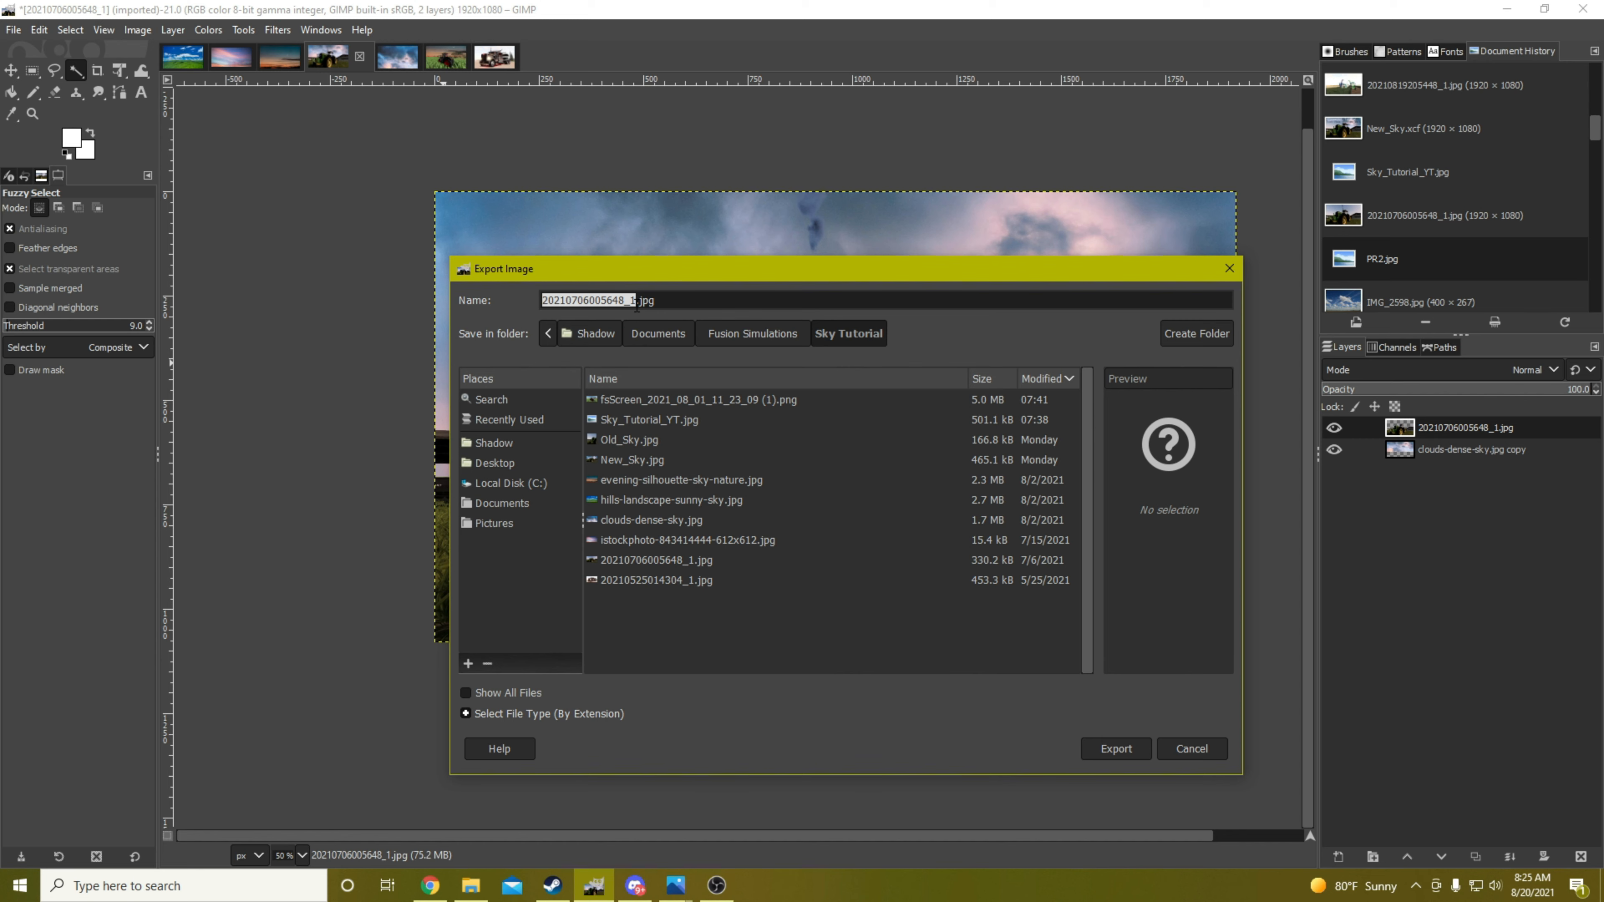
type("T")
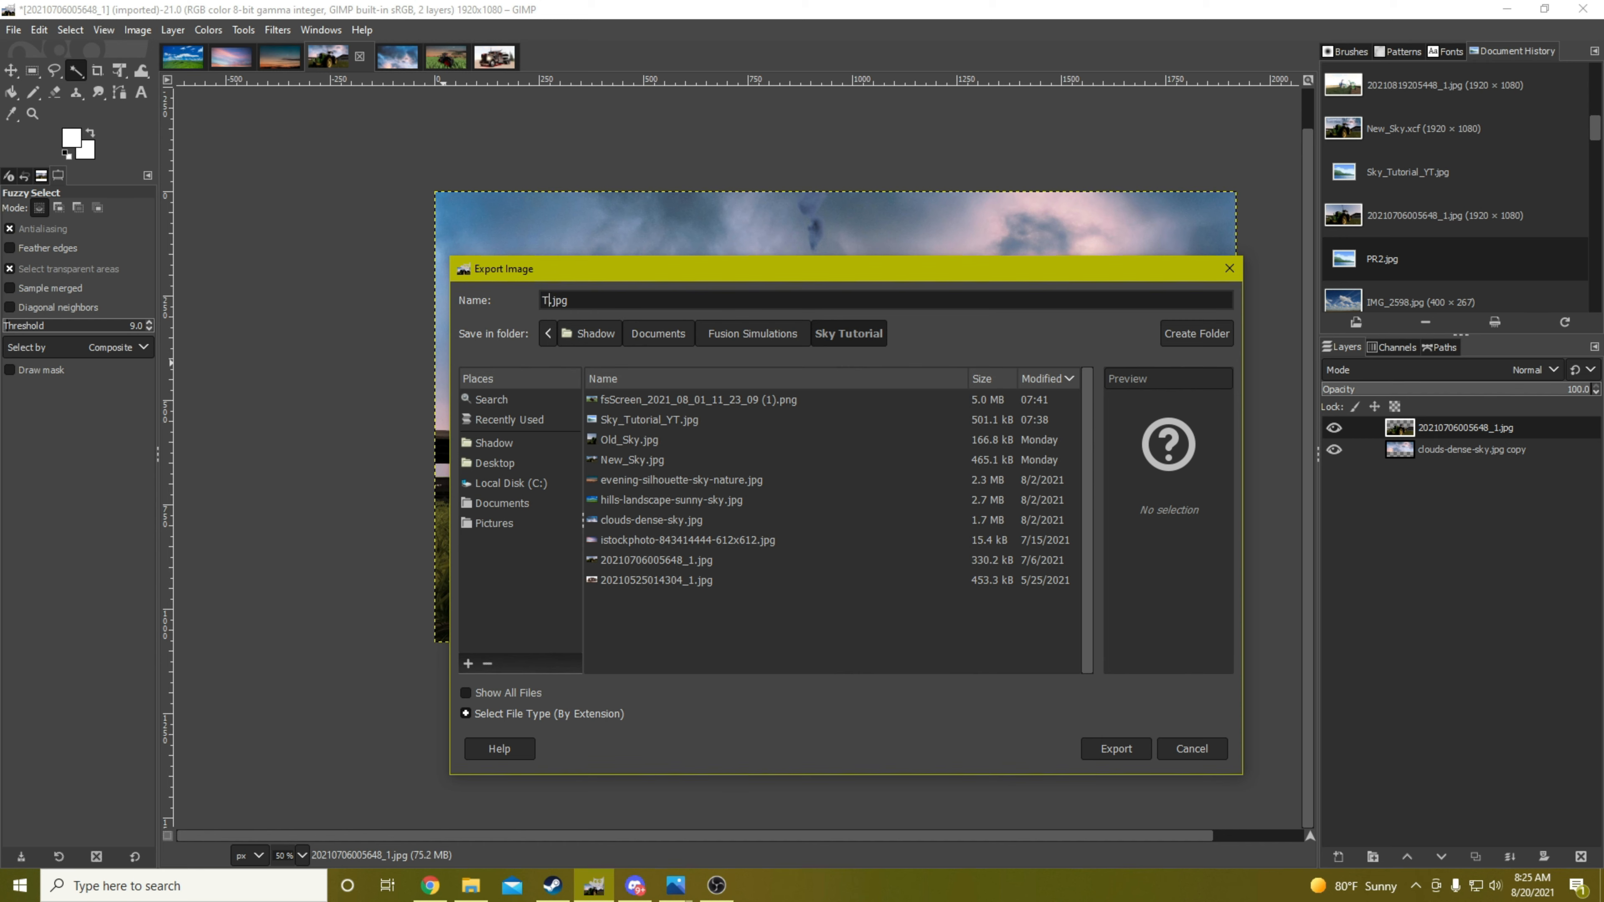
key("BackSpace")
type("SkyTutorial")
left_click(1116, 748)
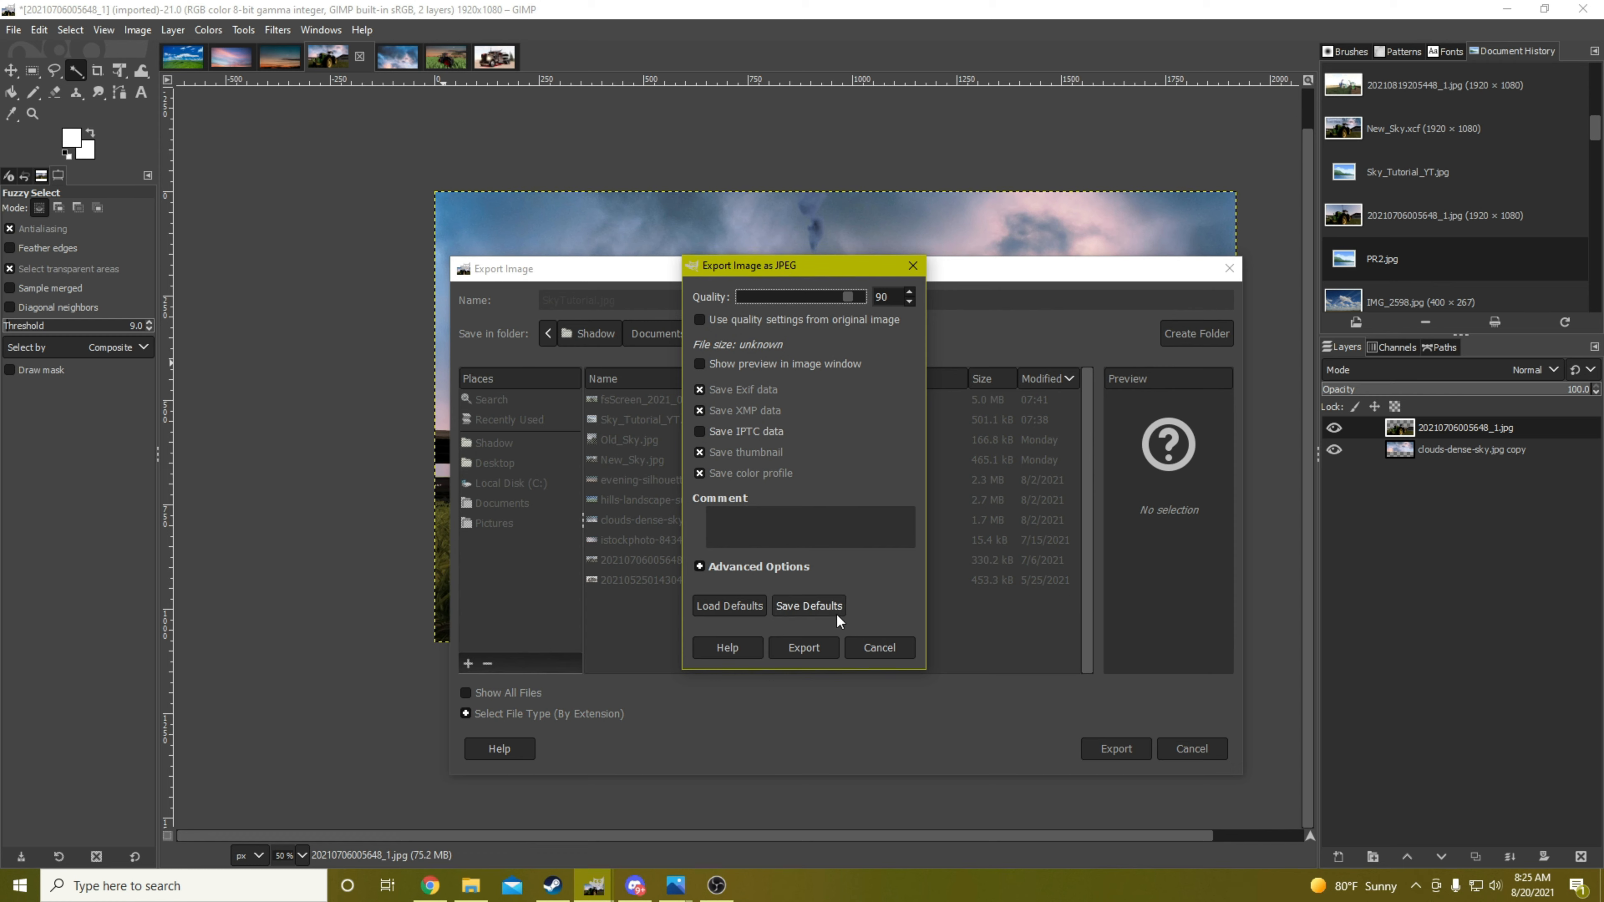
left_click(809, 649)
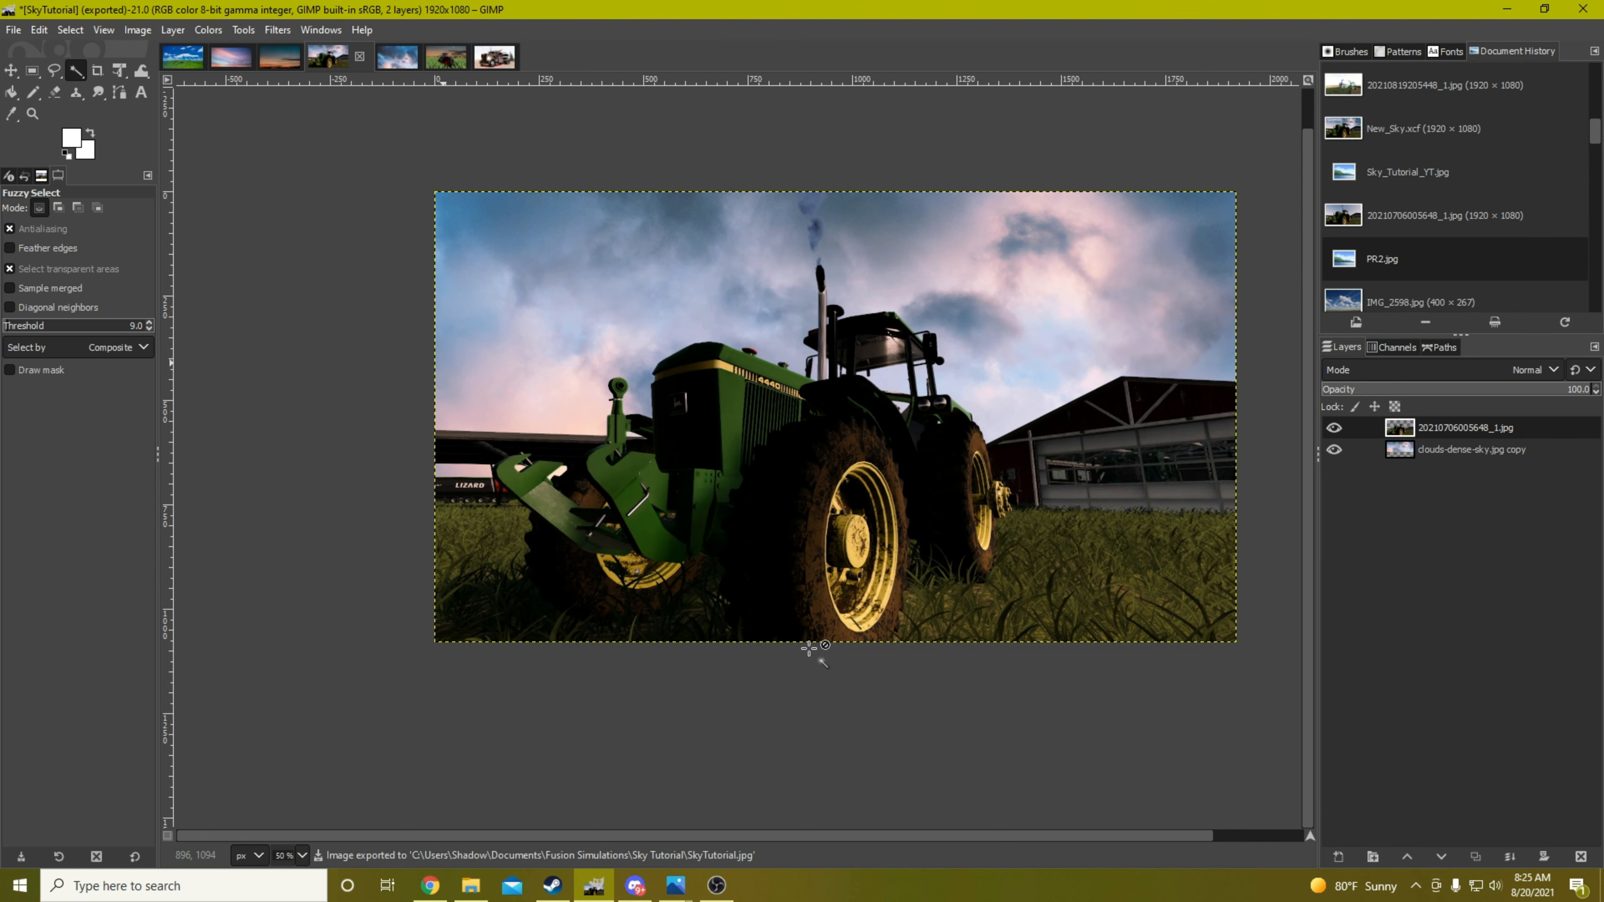
View New_Sky.jpg from the Sky Tutorial folder in File Explorer, put the photo viewer away, and return to GIMP
left_click(470, 885)
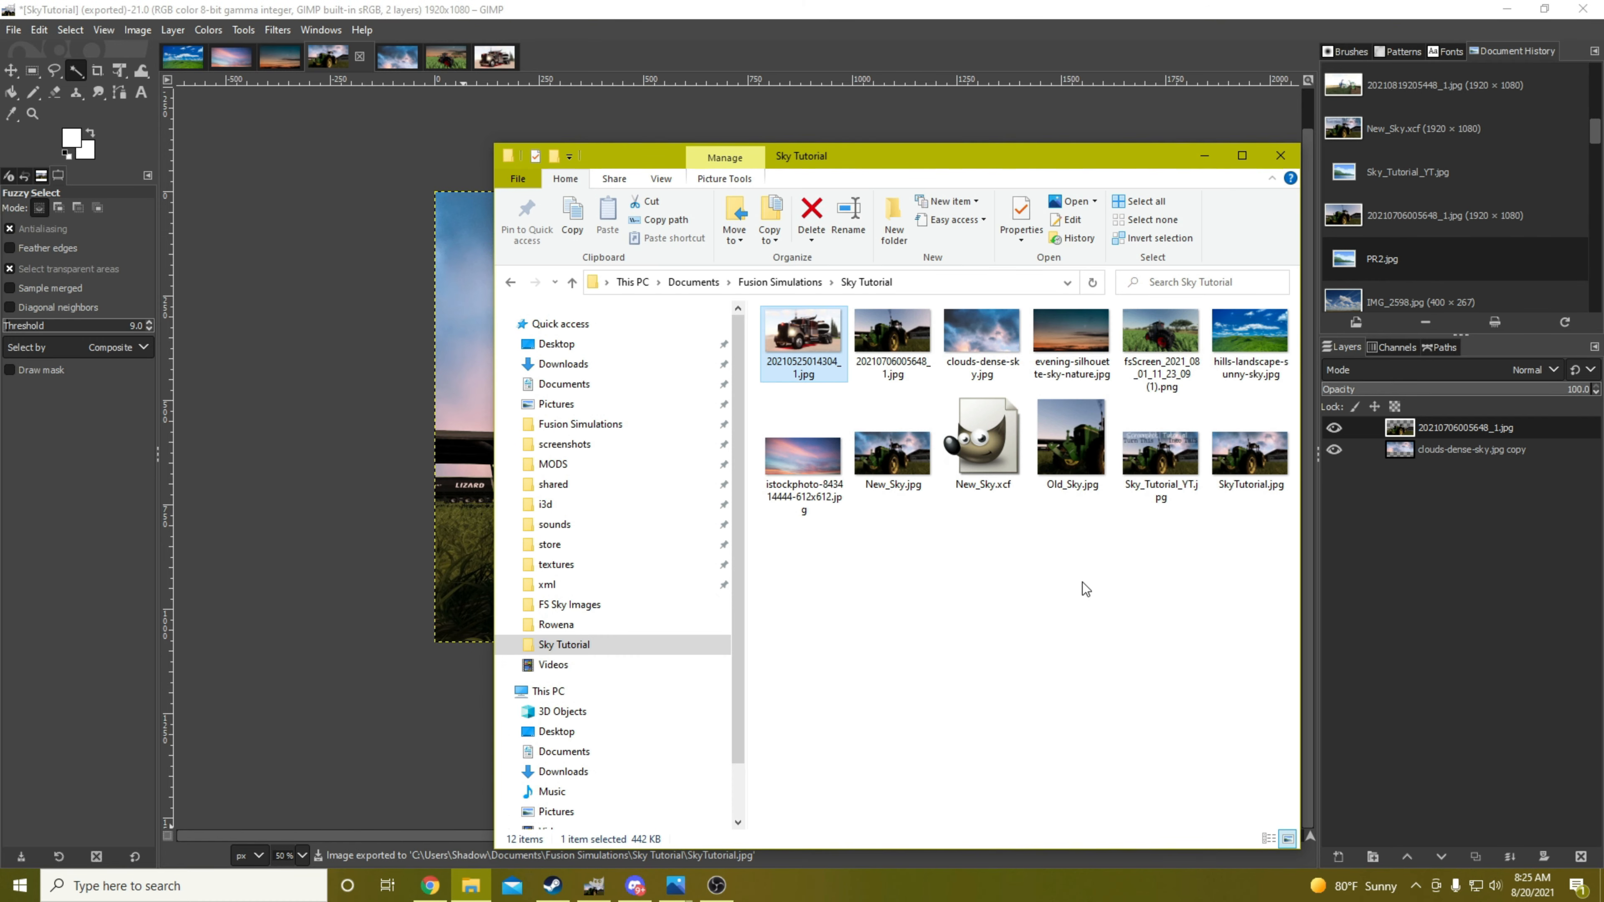
double_click(904, 449)
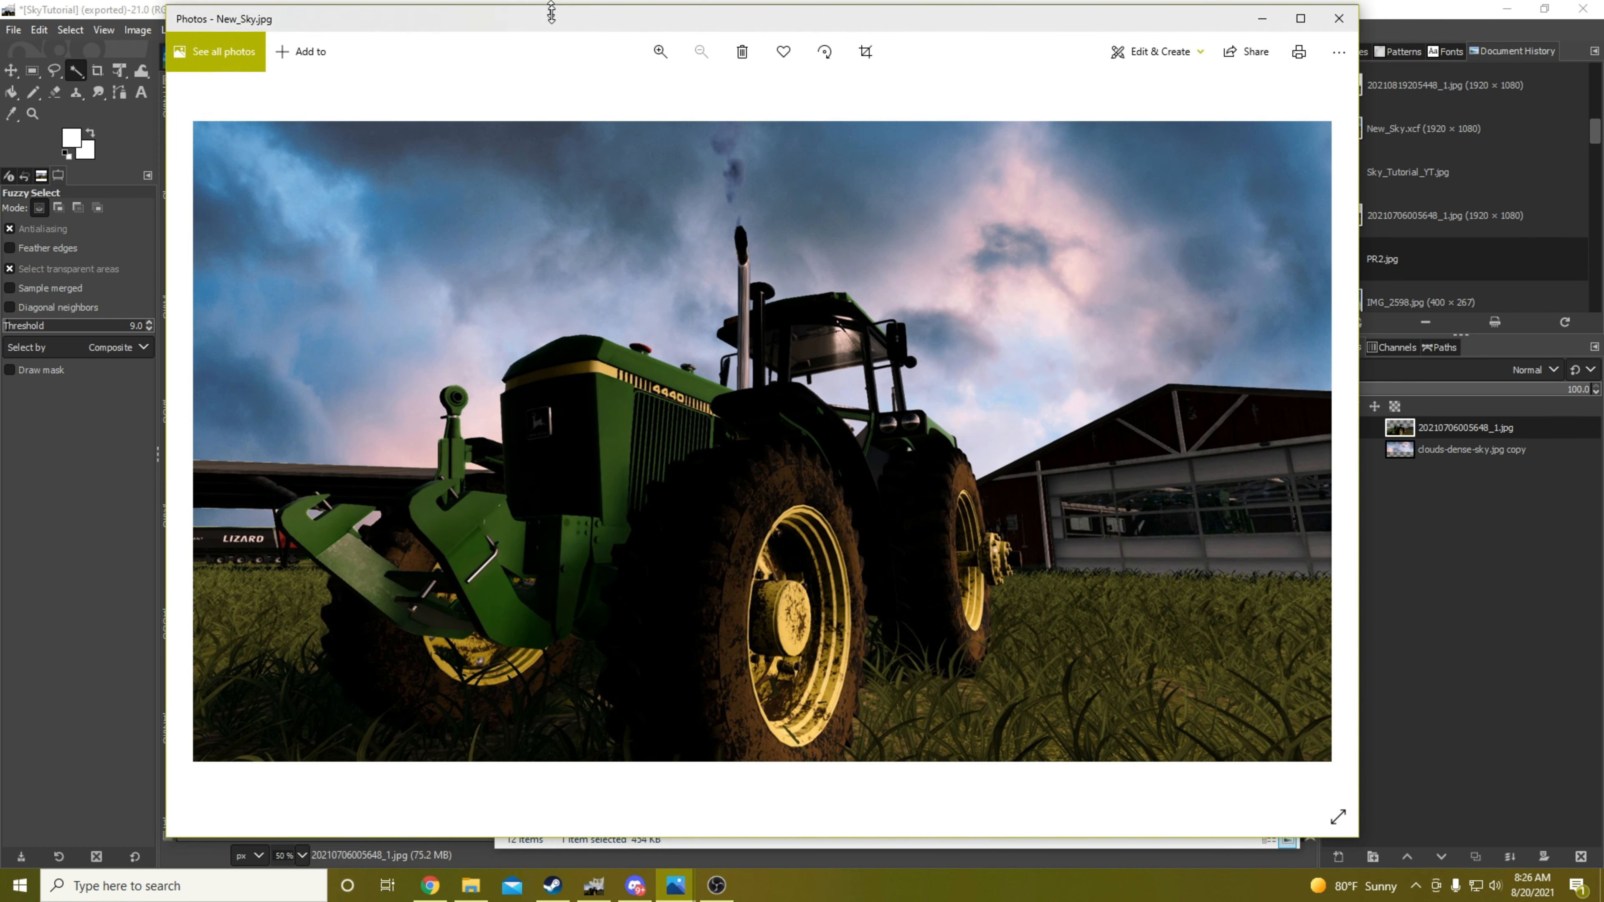
left_click_drag(552, 3, 555, 47)
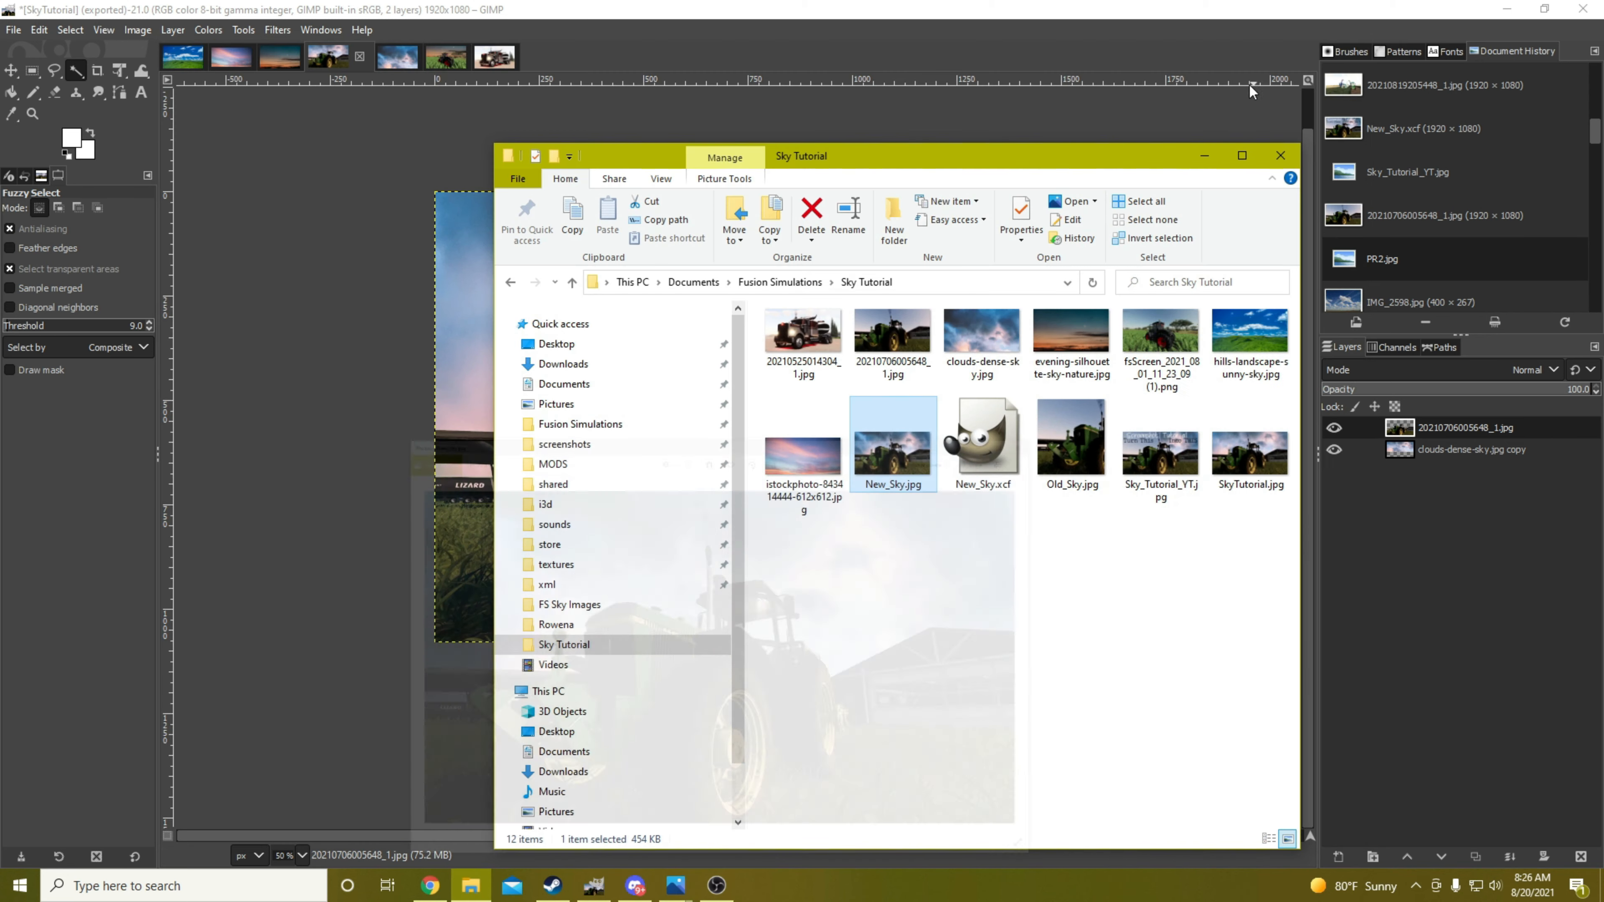
left_click(1262, 58)
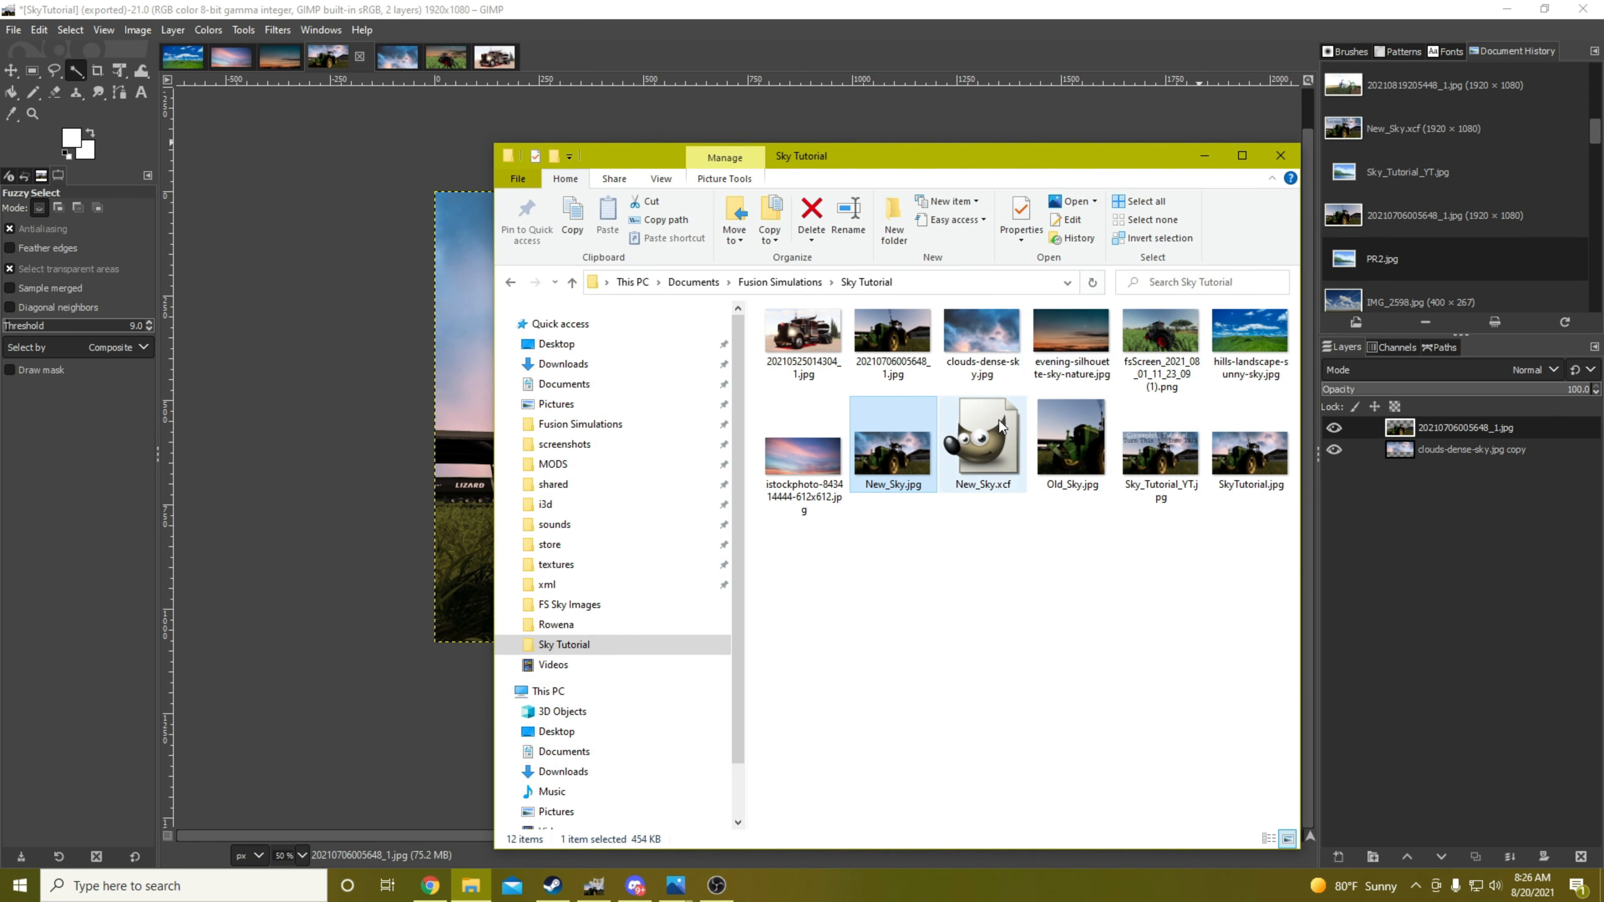
left_click_drag(995, 157, 899, 146)
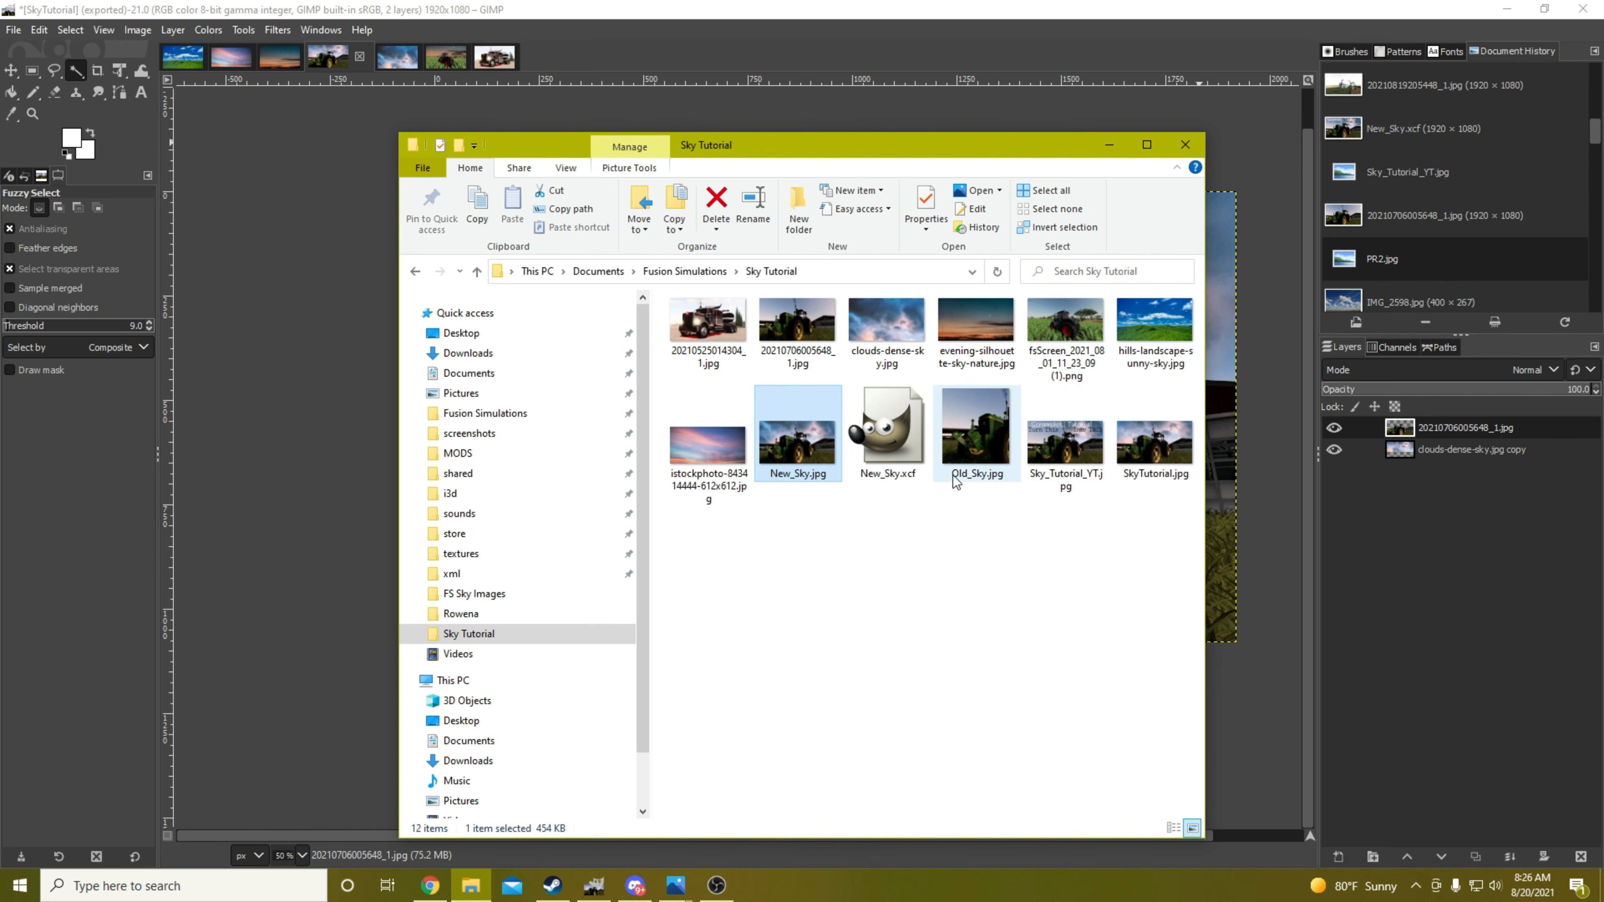
left_click_drag(862, 144, 851, 118)
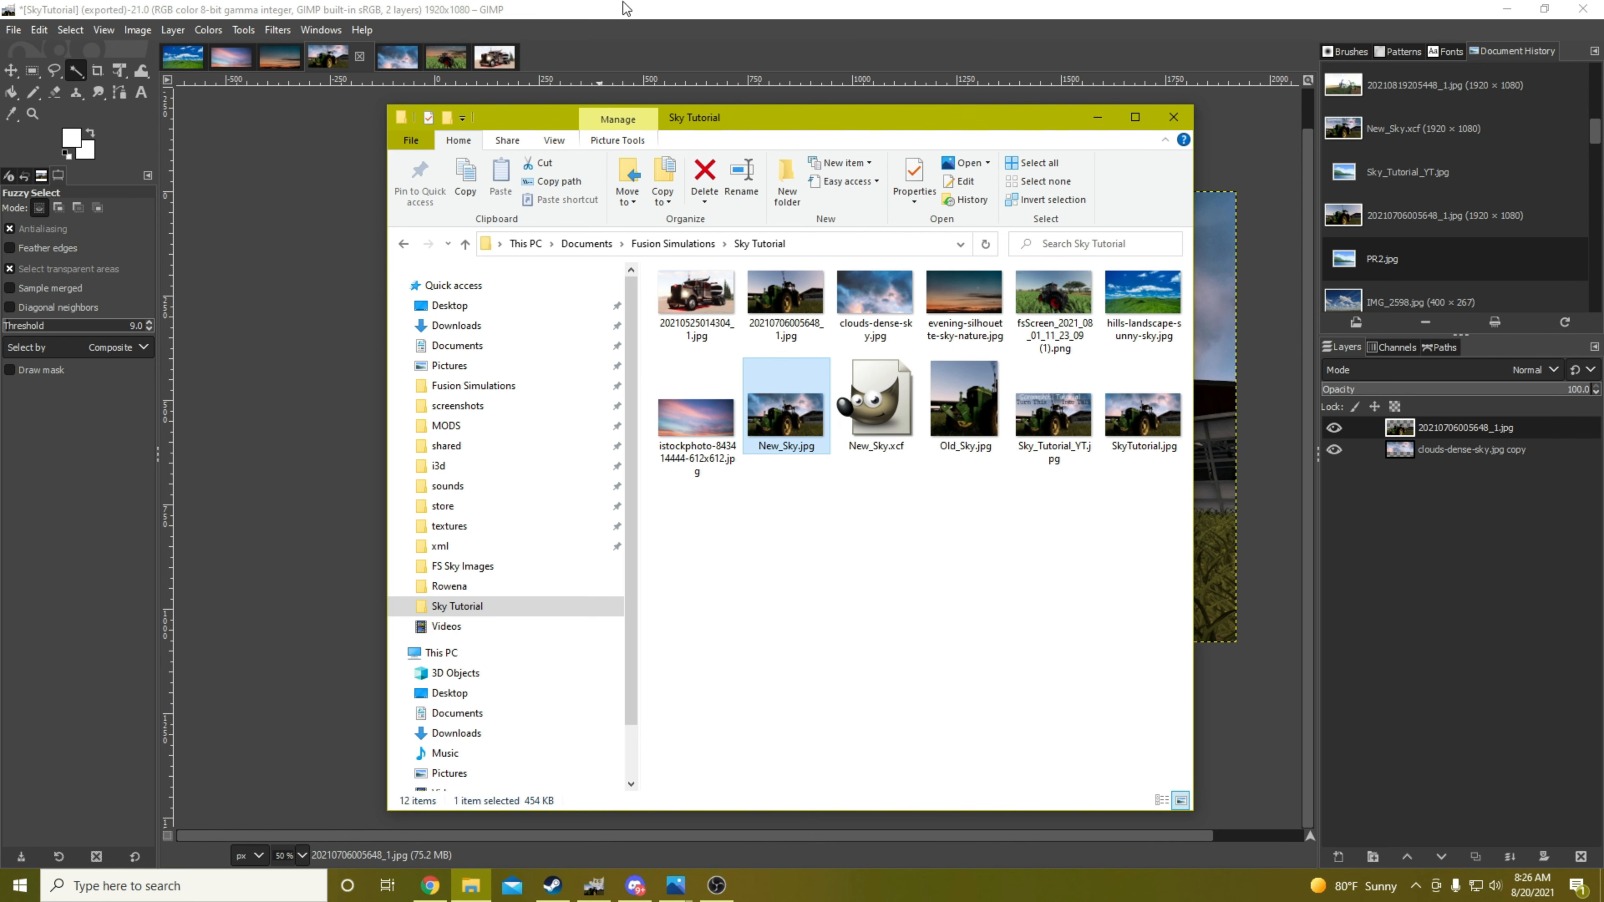
left_click(611, 17)
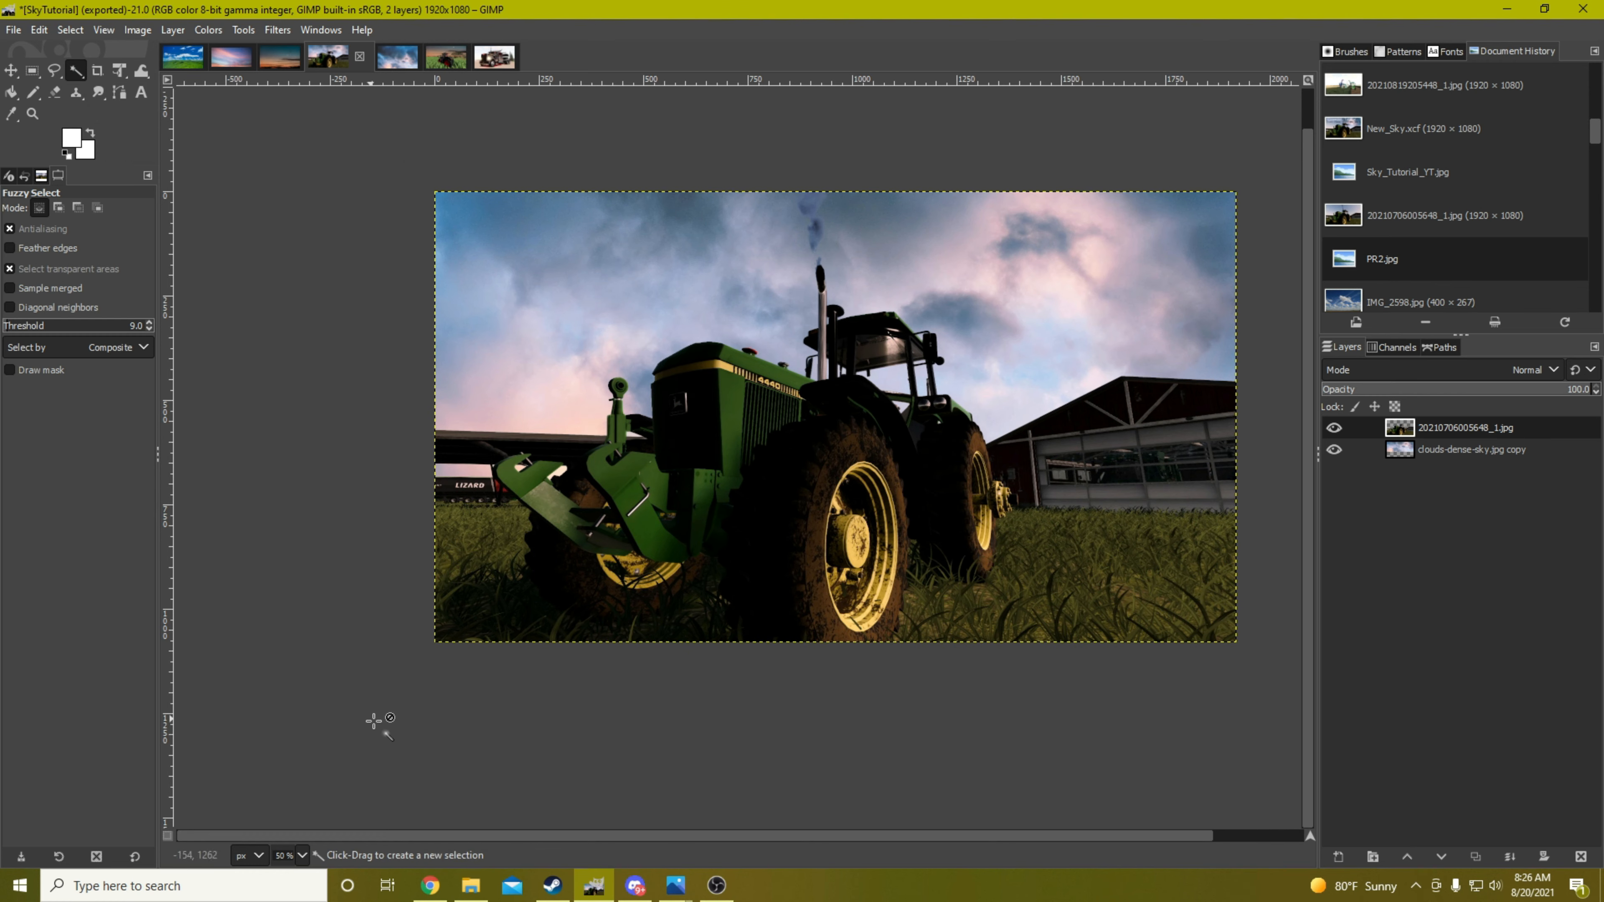
Switch to Chrome and browse the sky wallpapers on WallpapersMug
left_click(430, 885)
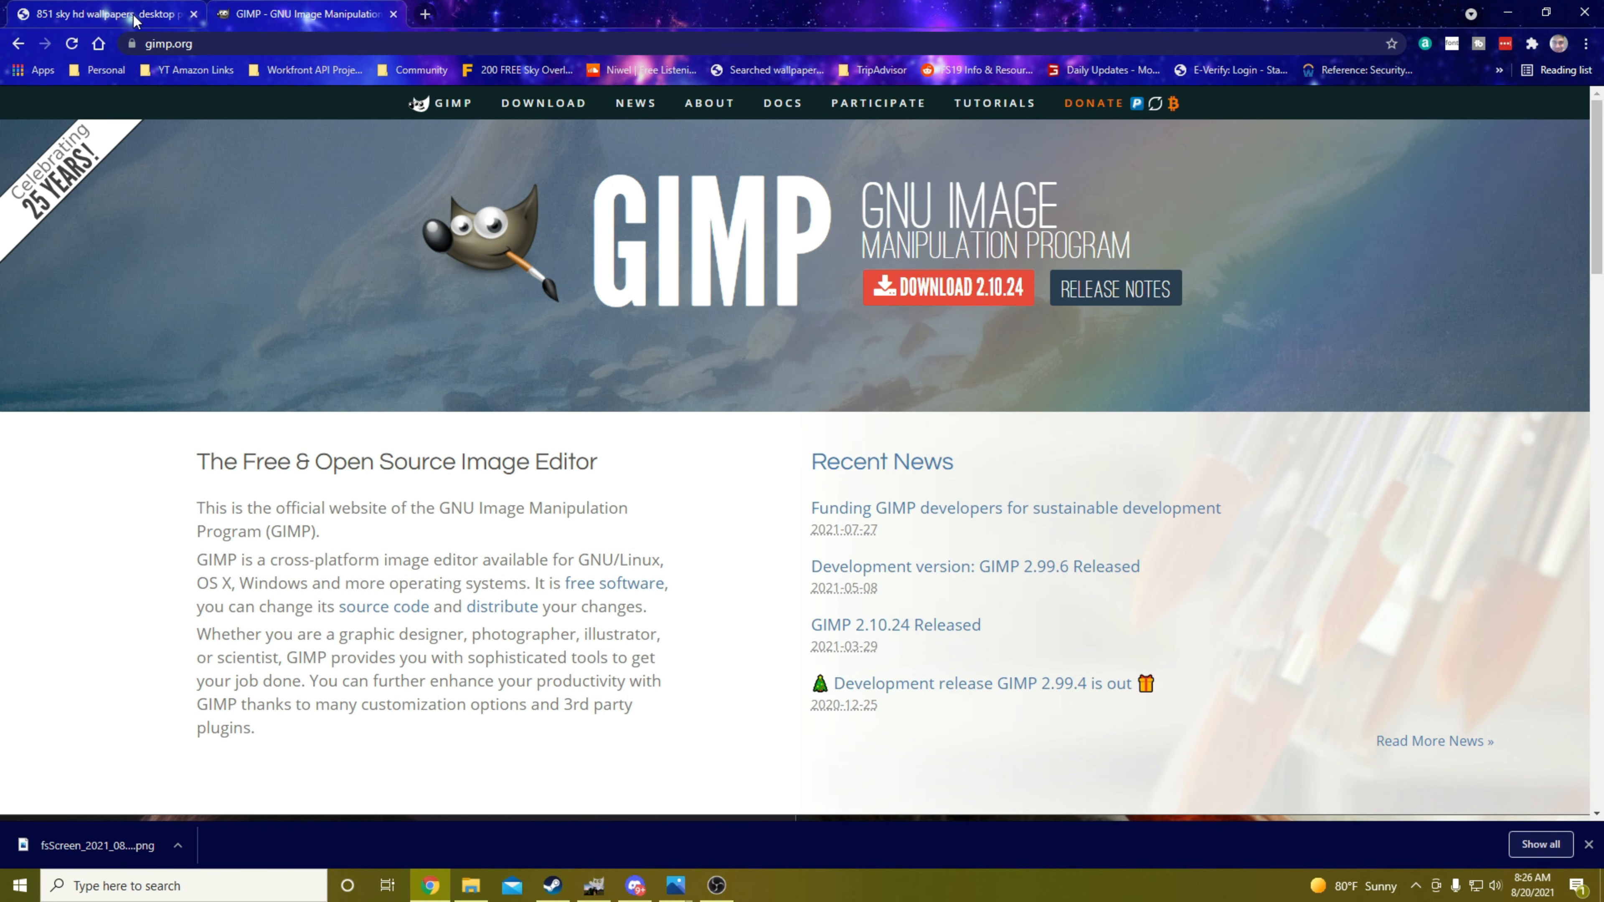
left_click(134, 21)
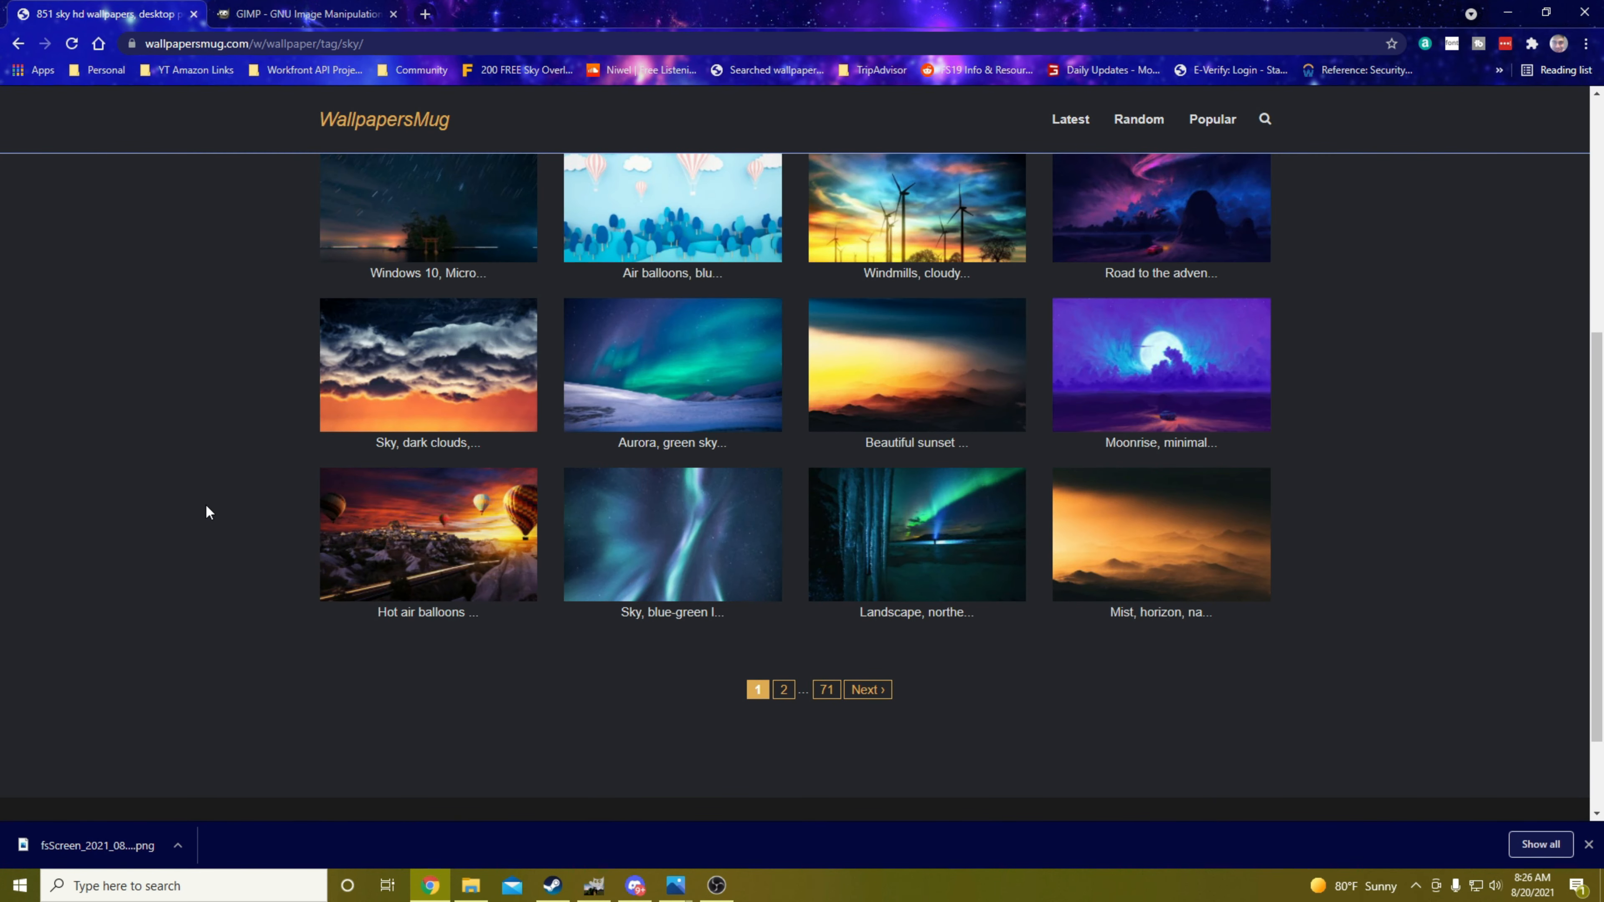
scroll(205, 506, "up", 2)
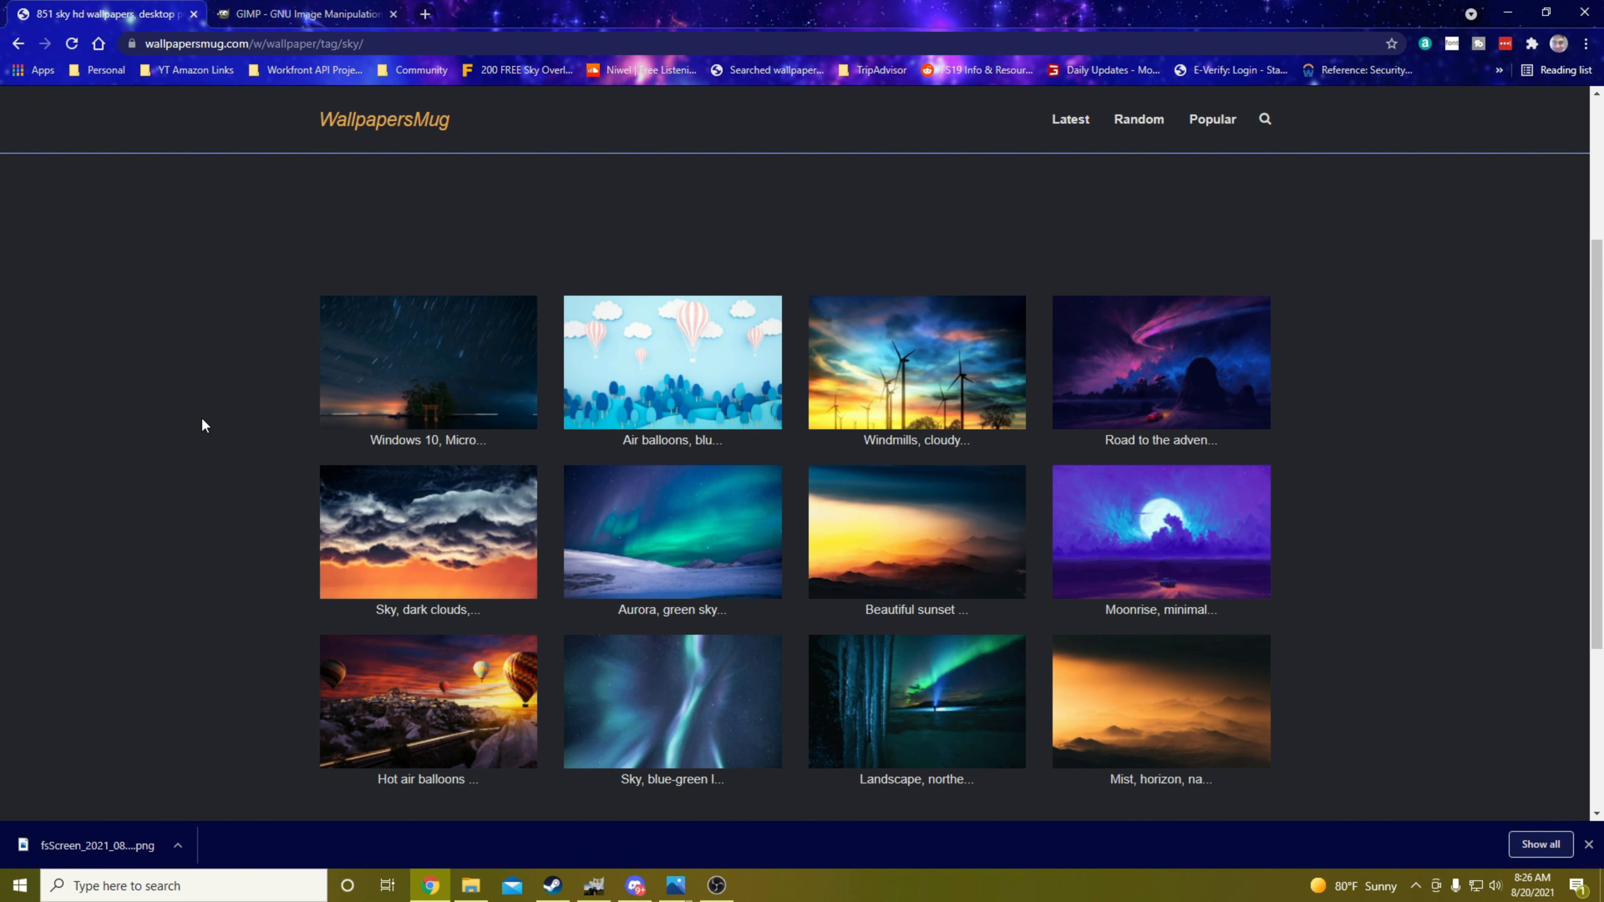
scroll(202, 424, "down", 1)
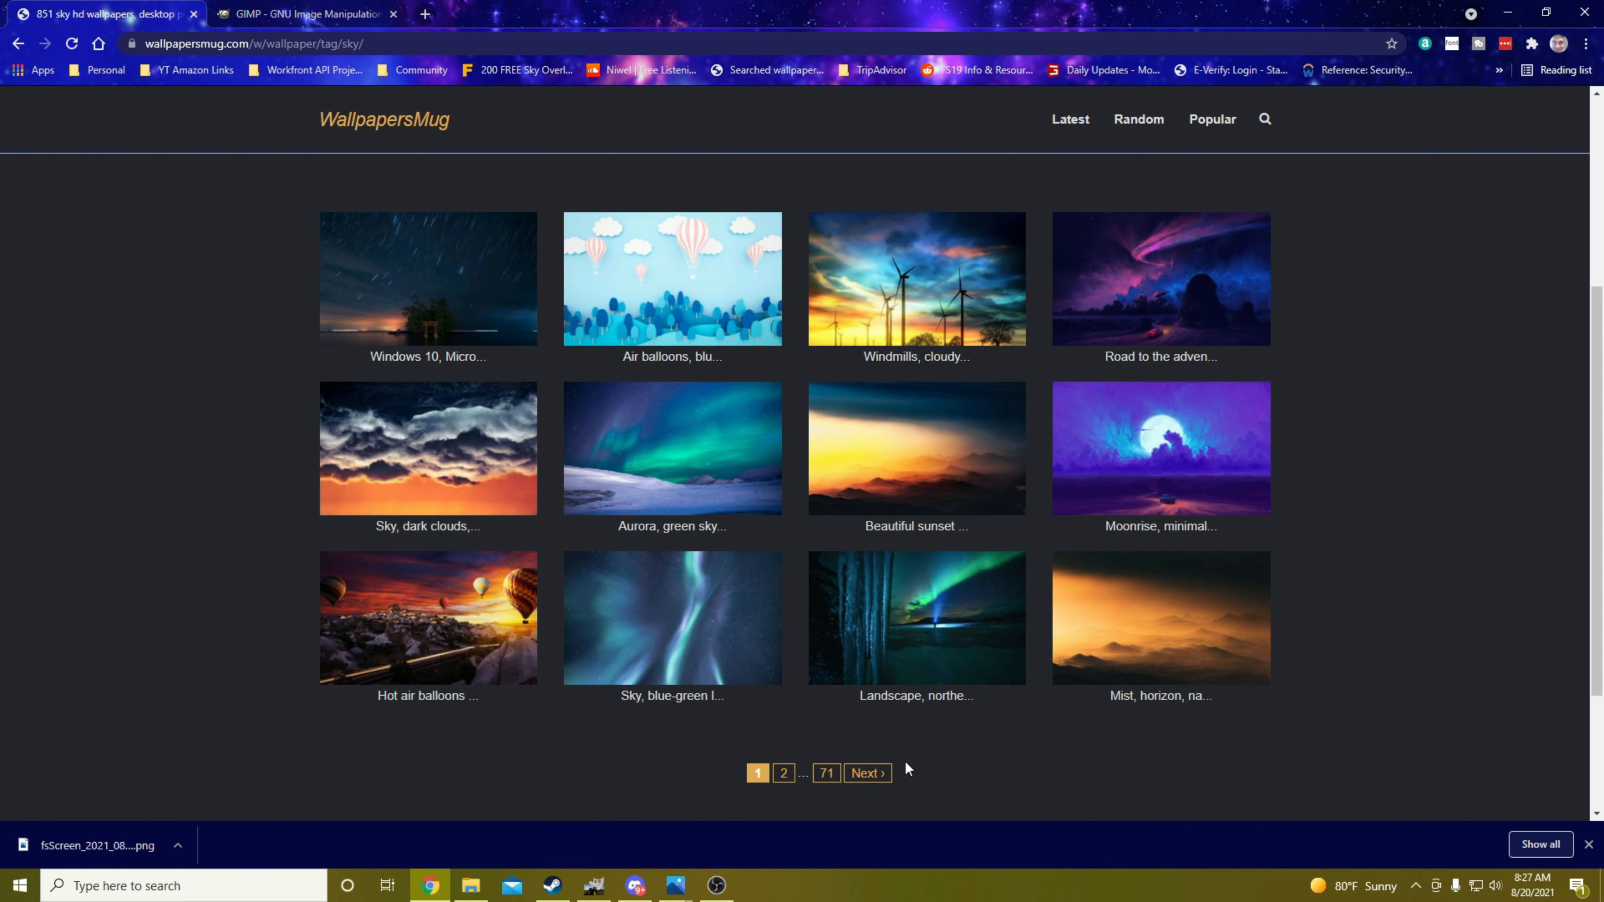
Open the "Aurora, green sky, northern light, glacier" wallpaper page and examine its preview and available download resolutions
left_click(704, 456)
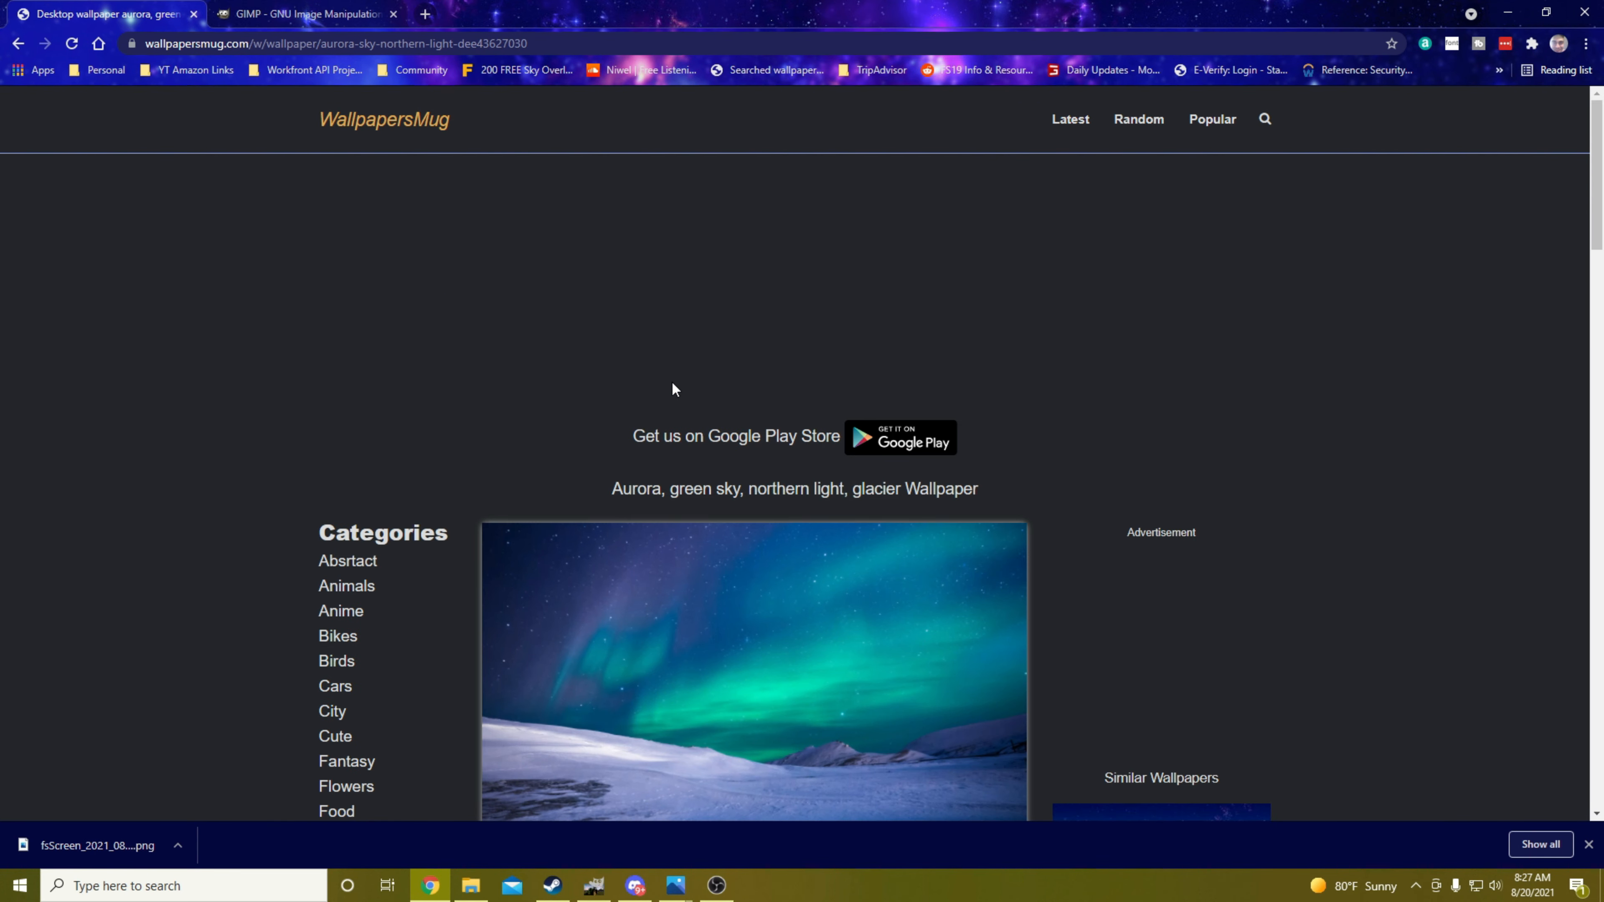
scroll(667, 400, "down", 4)
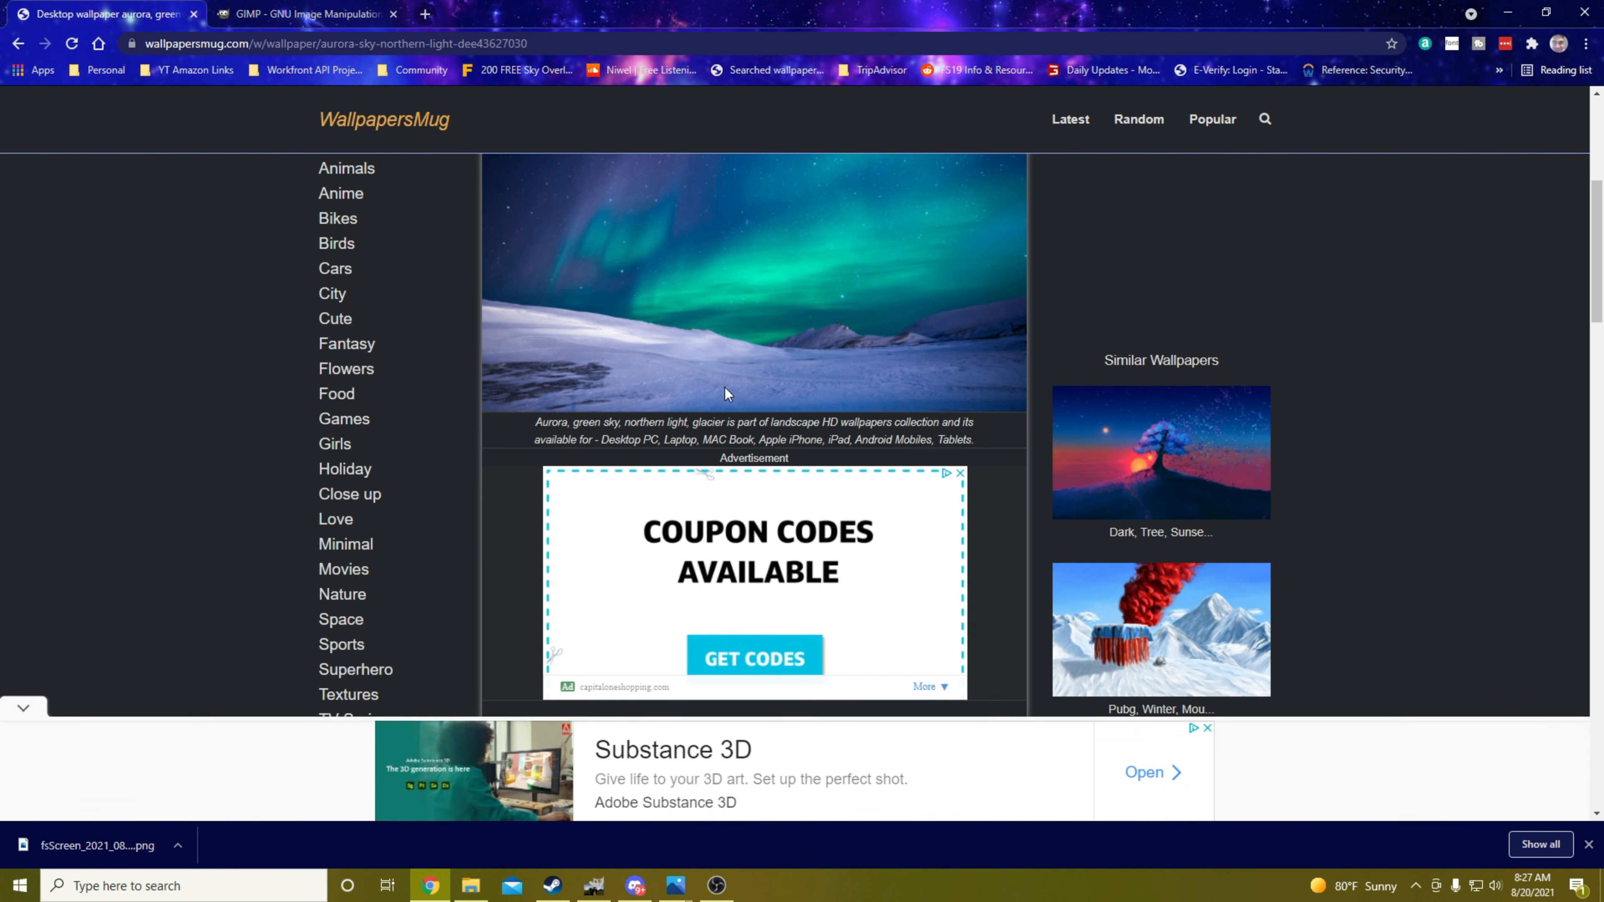
left_click(23, 704)
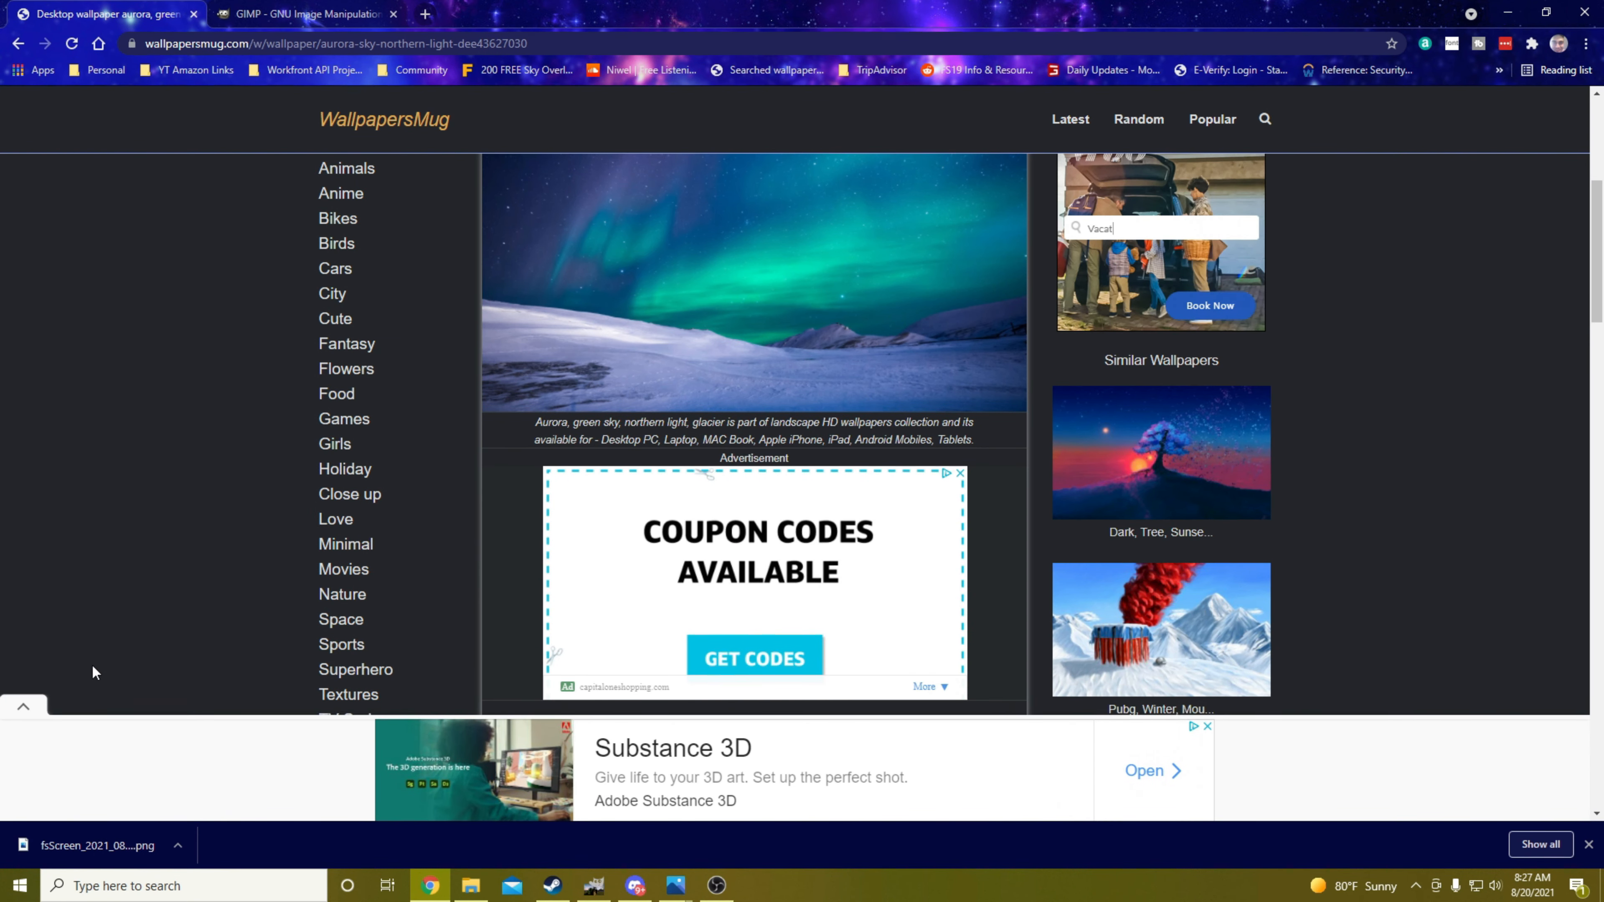
scroll(171, 594, "down", 3)
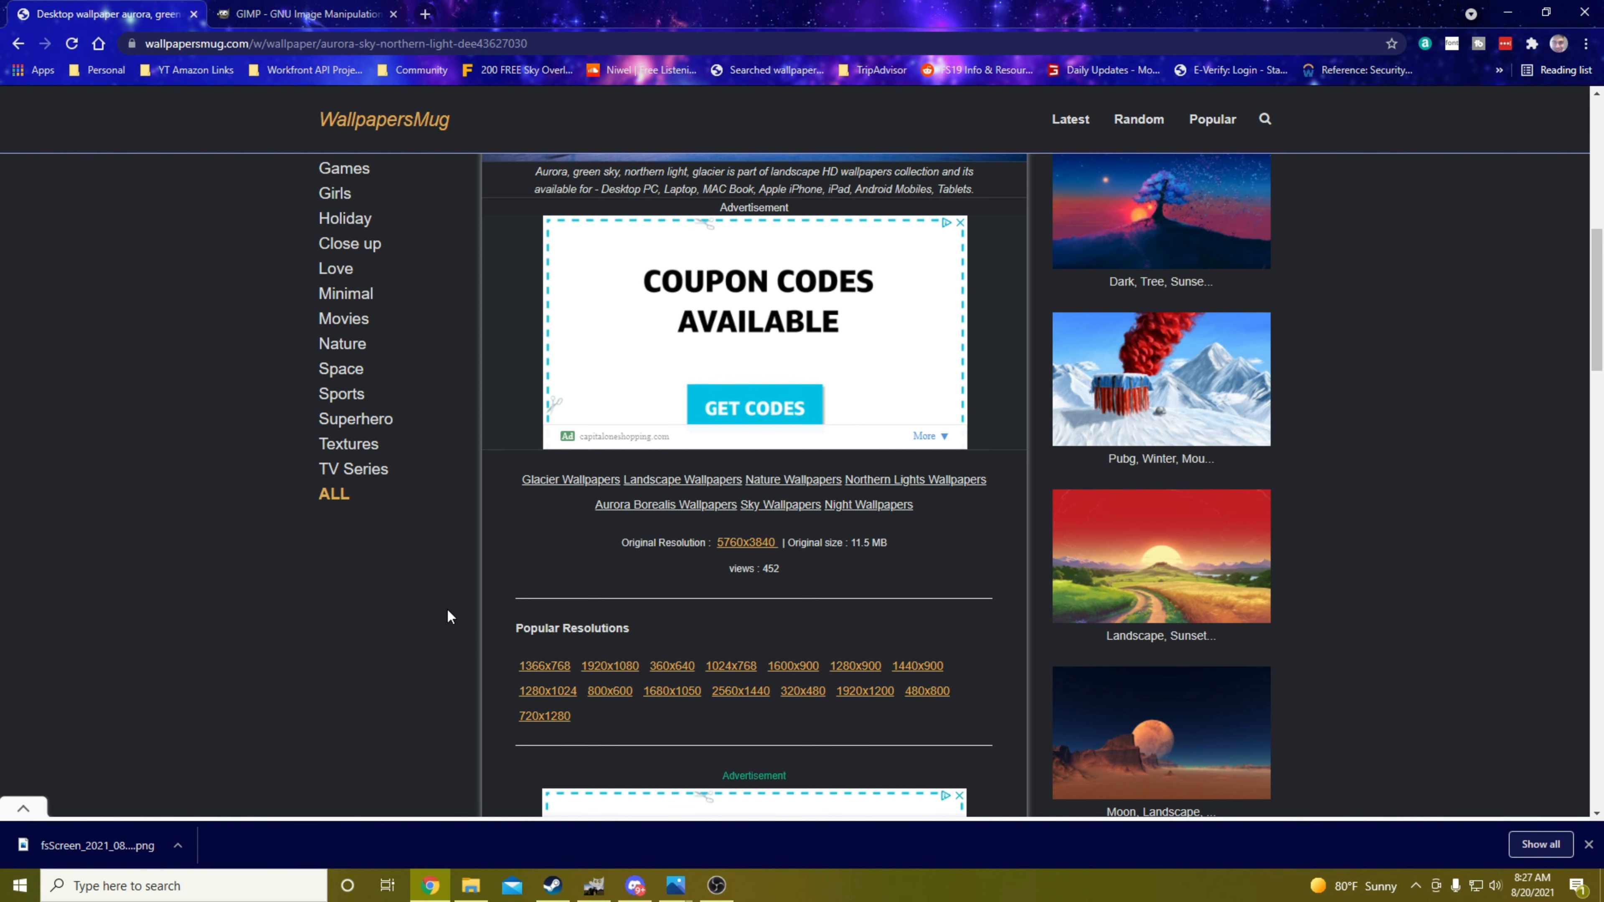
scroll(447, 610, "down", 3)
scroll(446, 611, "up", 5)
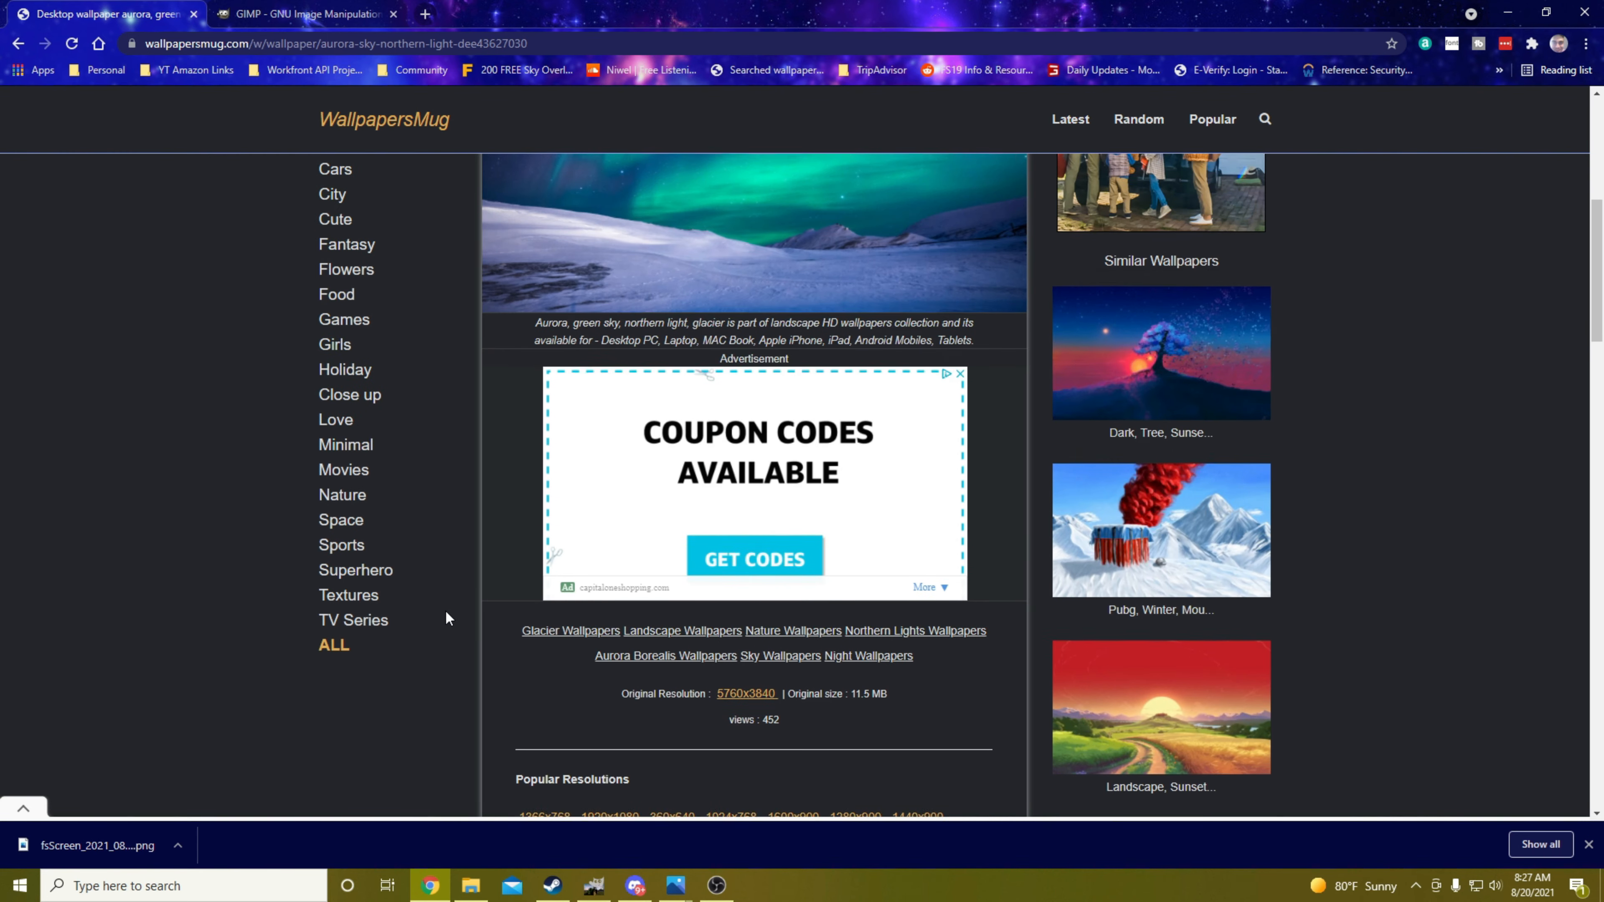
scroll(443, 607, "up", 3)
scroll(284, 505, "up", 3)
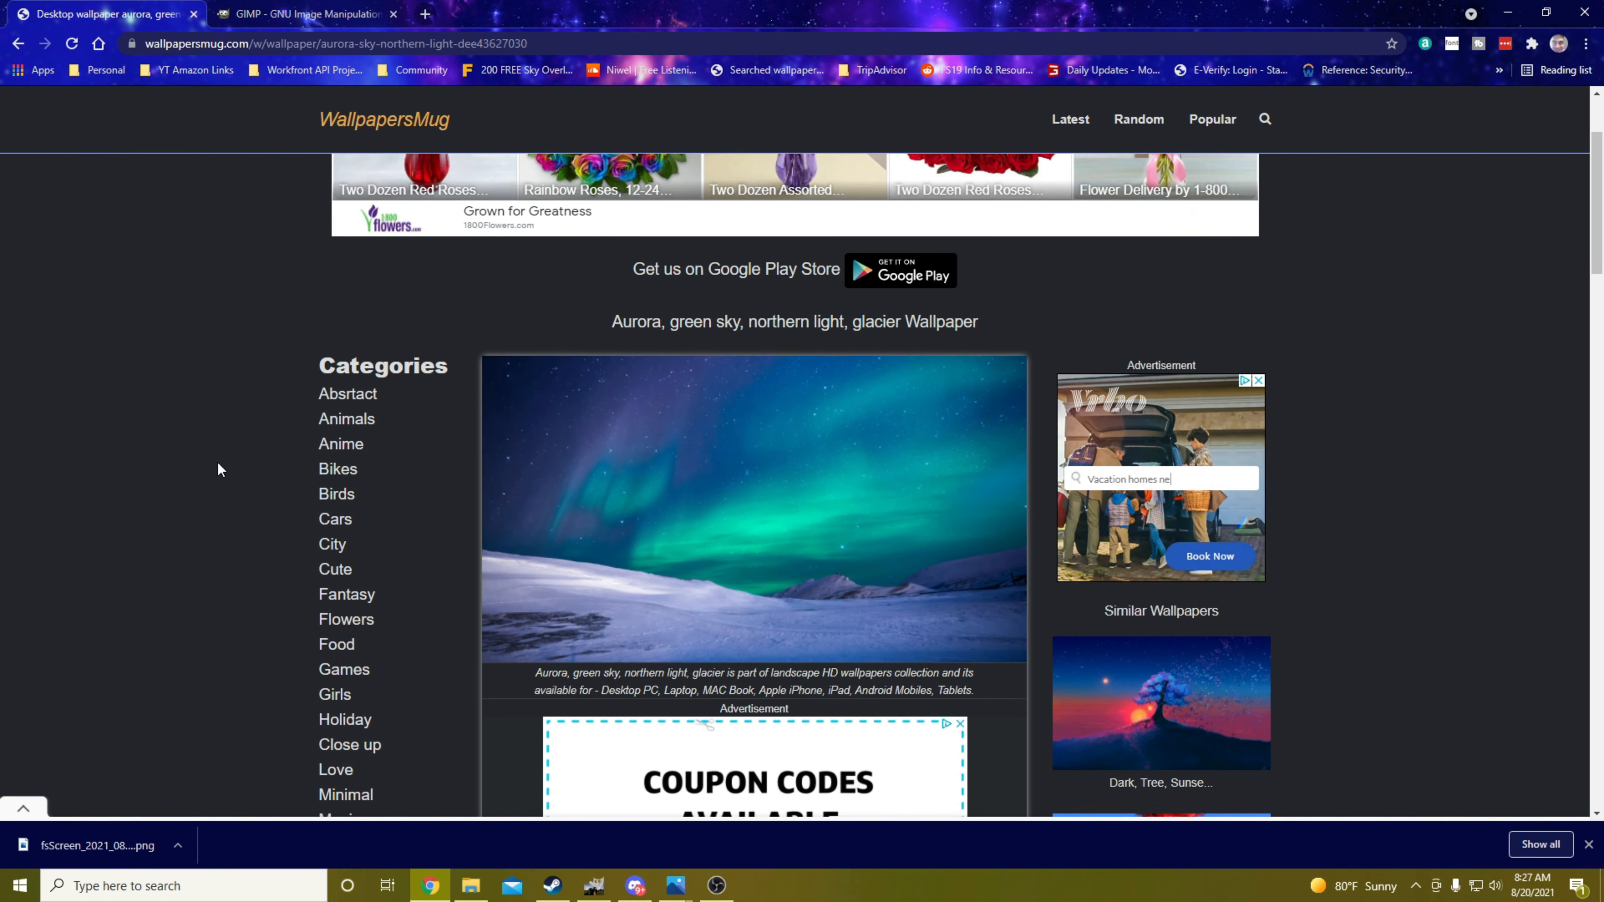
scroll(199, 414, "down", 5)
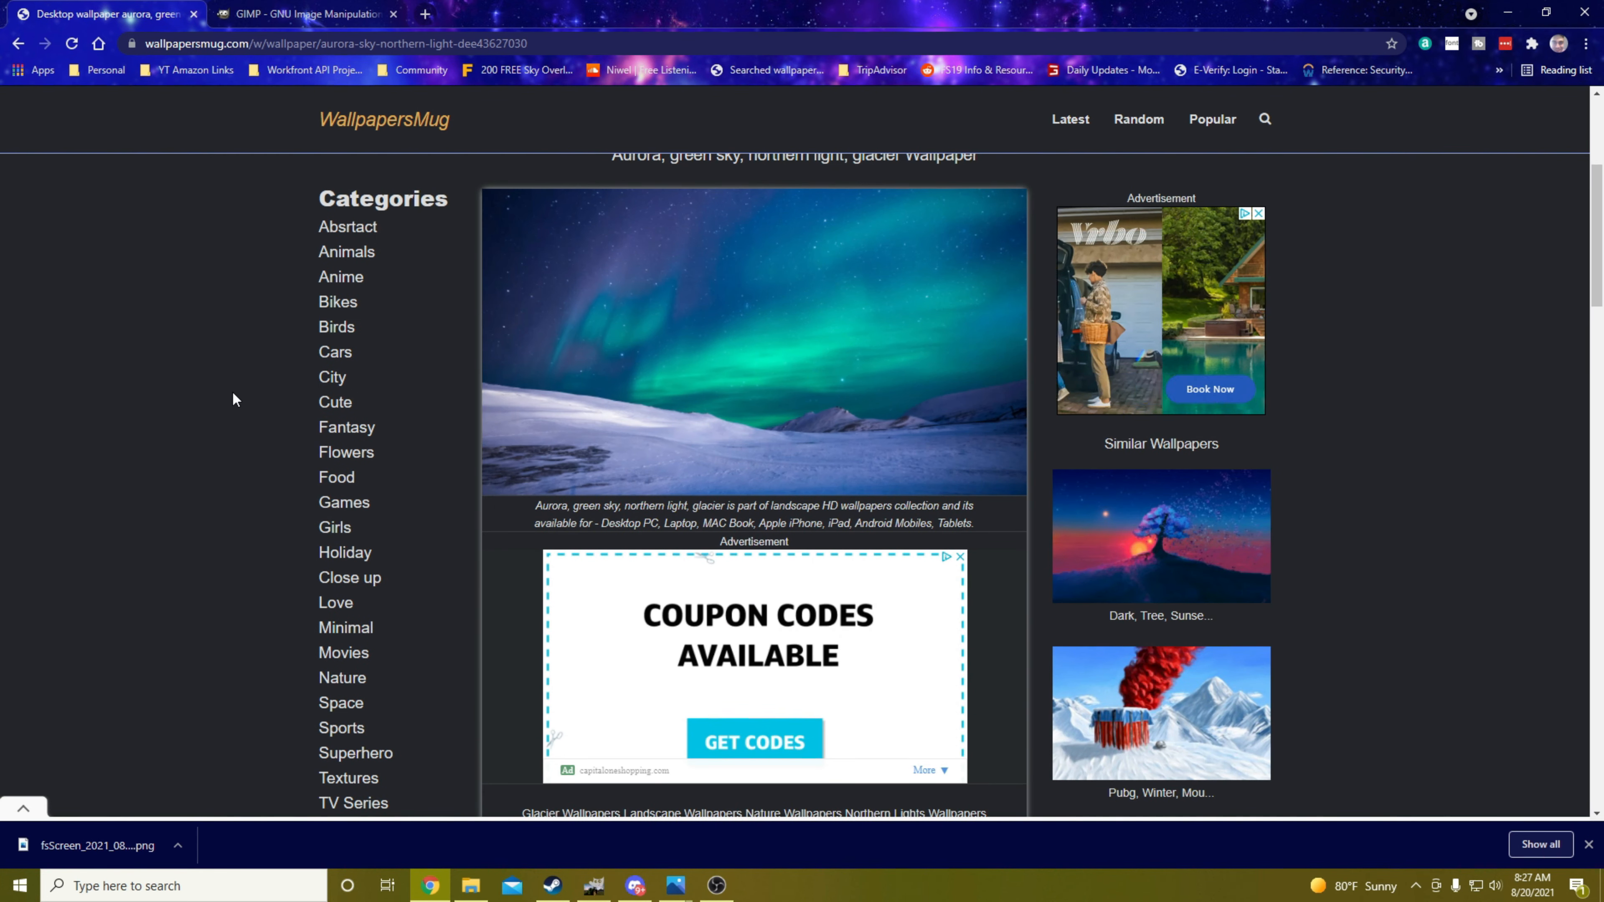